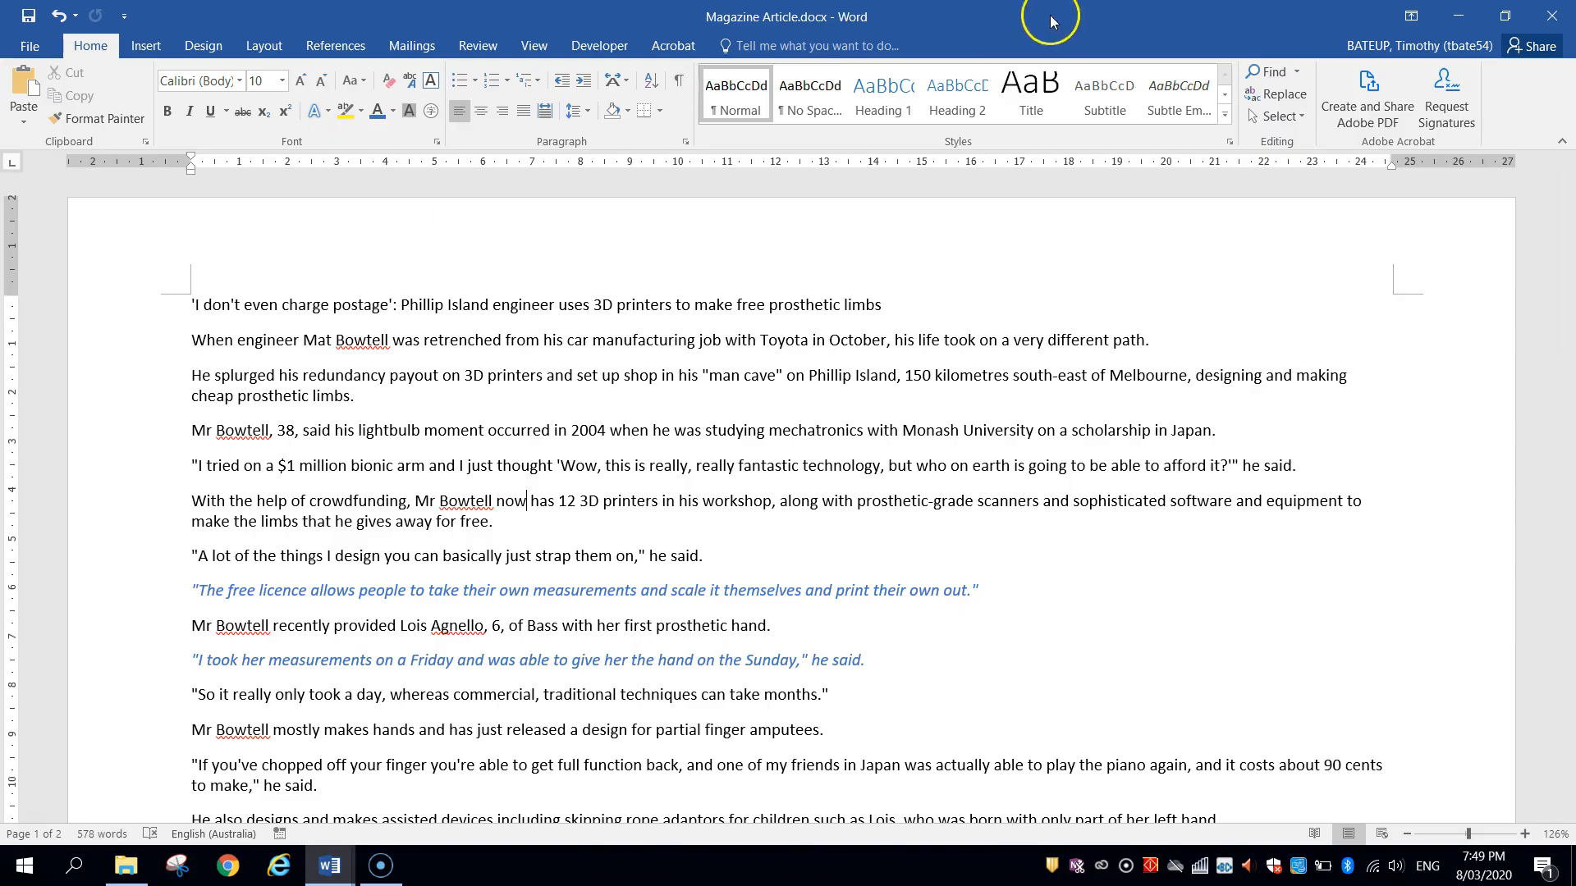
Look over the finished layout in the Edited Copy document and return to the Magazine Article document.
mouse_move(1568, 230)
mouse_down()
mouse_move(1569, 722)
mouse_move(1569, 235)
mouse_up()
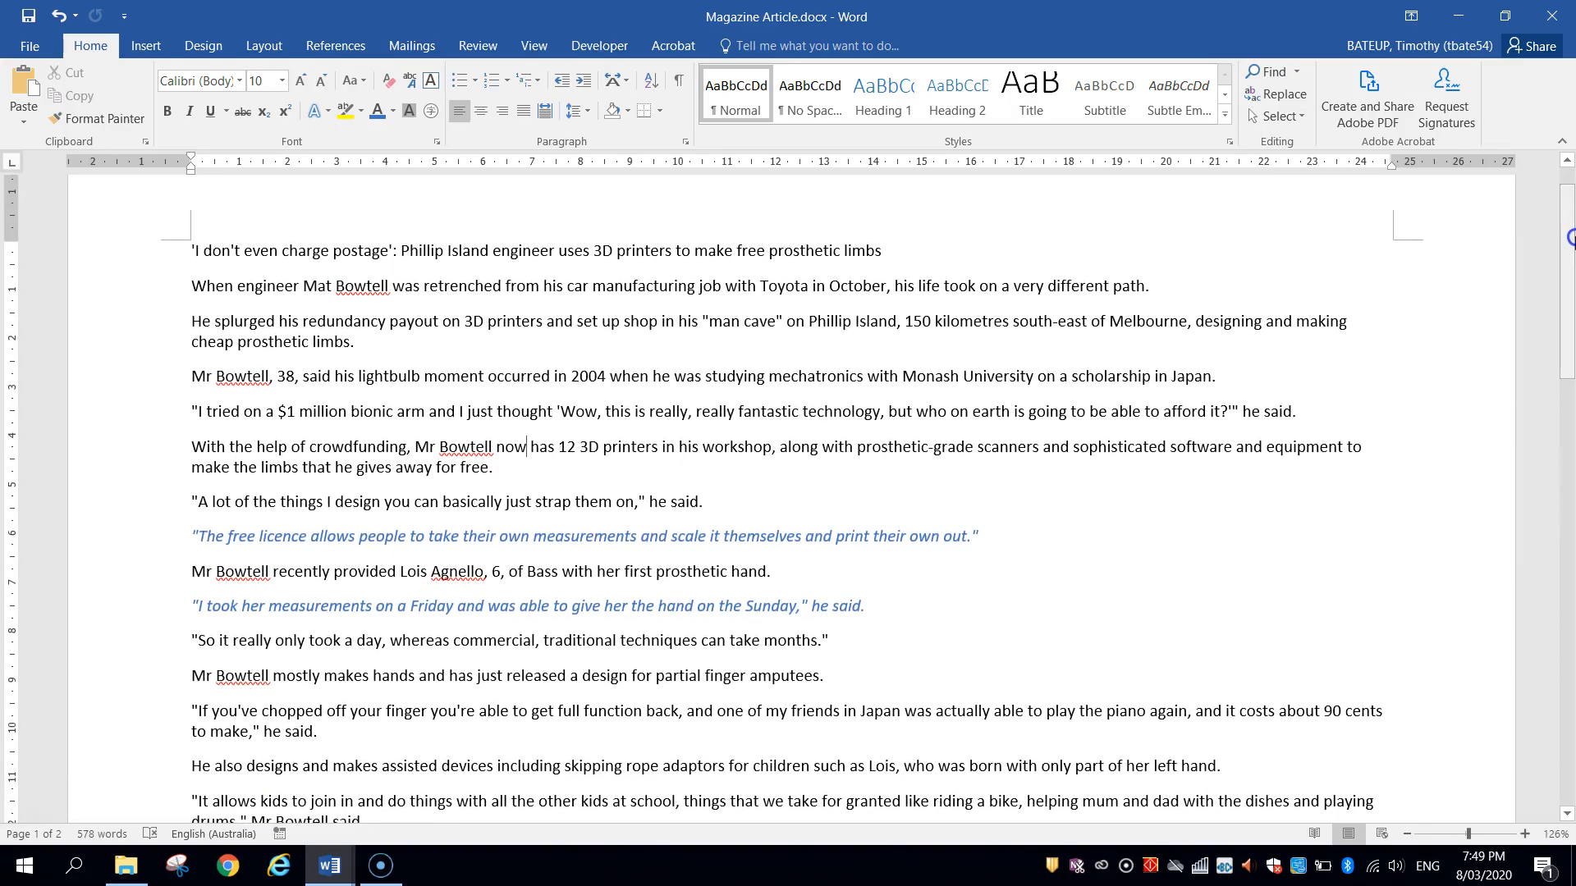
mouse_move(336, 871)
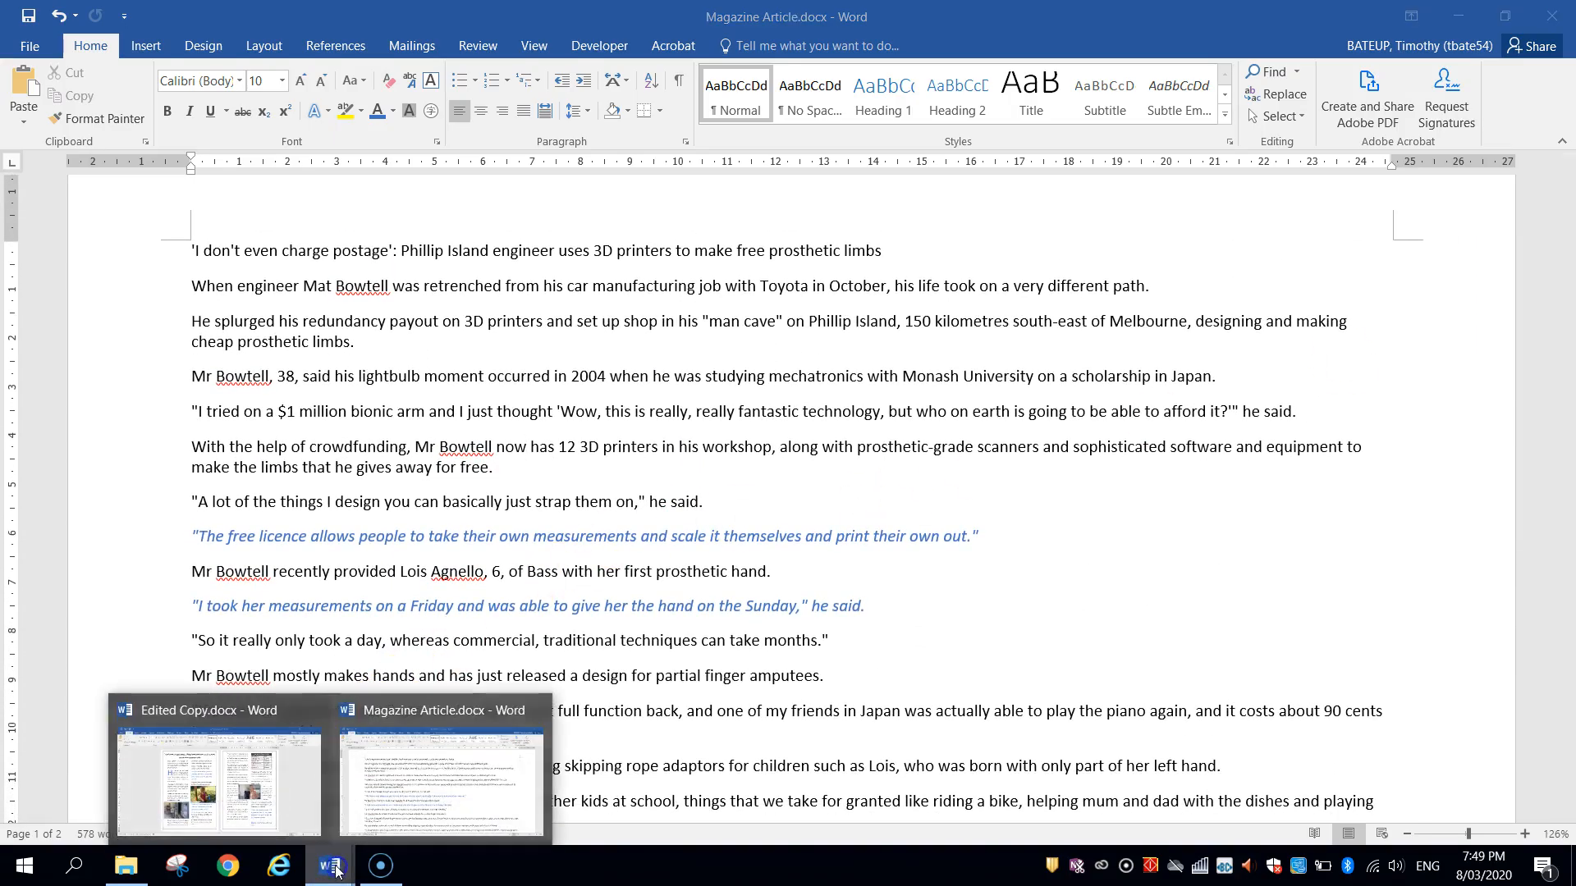
click(262, 795)
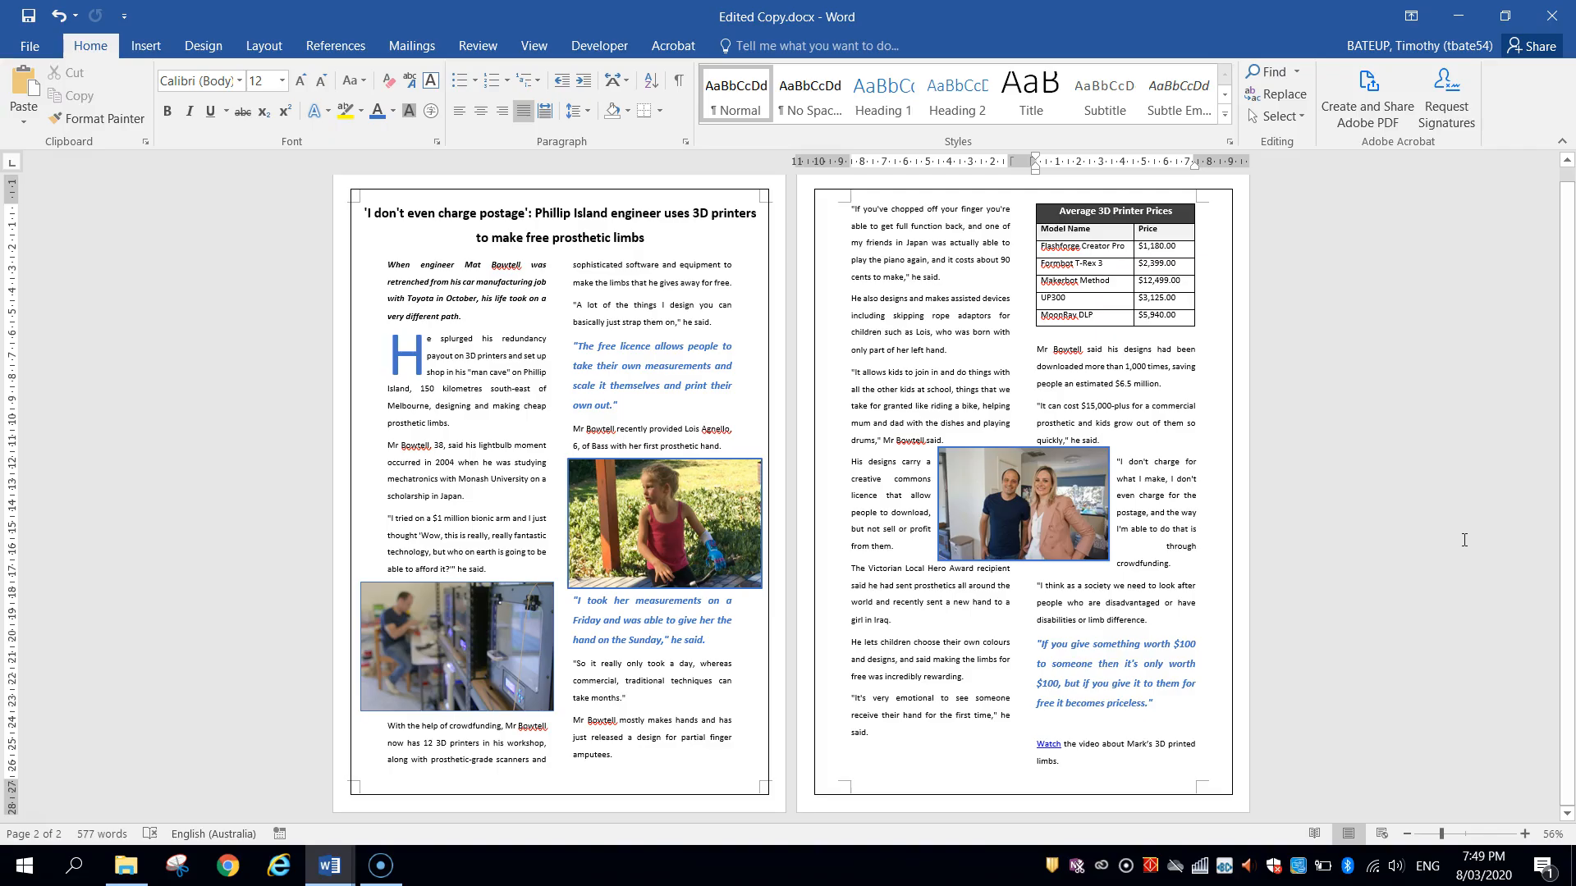
mouse_move(330, 865)
click(430, 763)
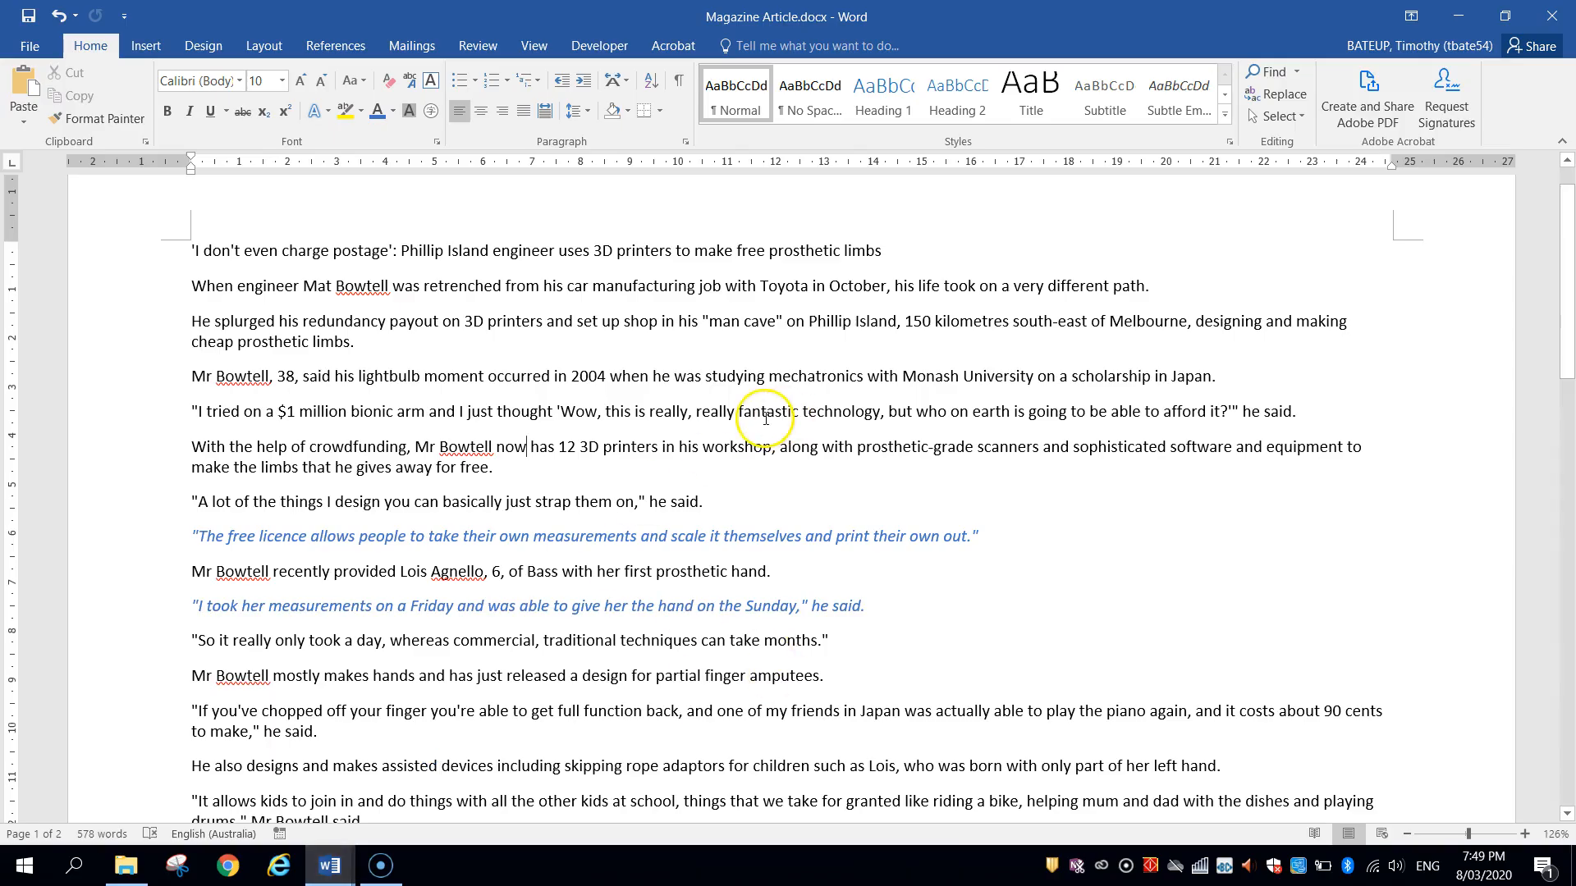
View the unformatted article from its start and zoom out until both pages show side by side.
drag(1567, 320, 1569, 299)
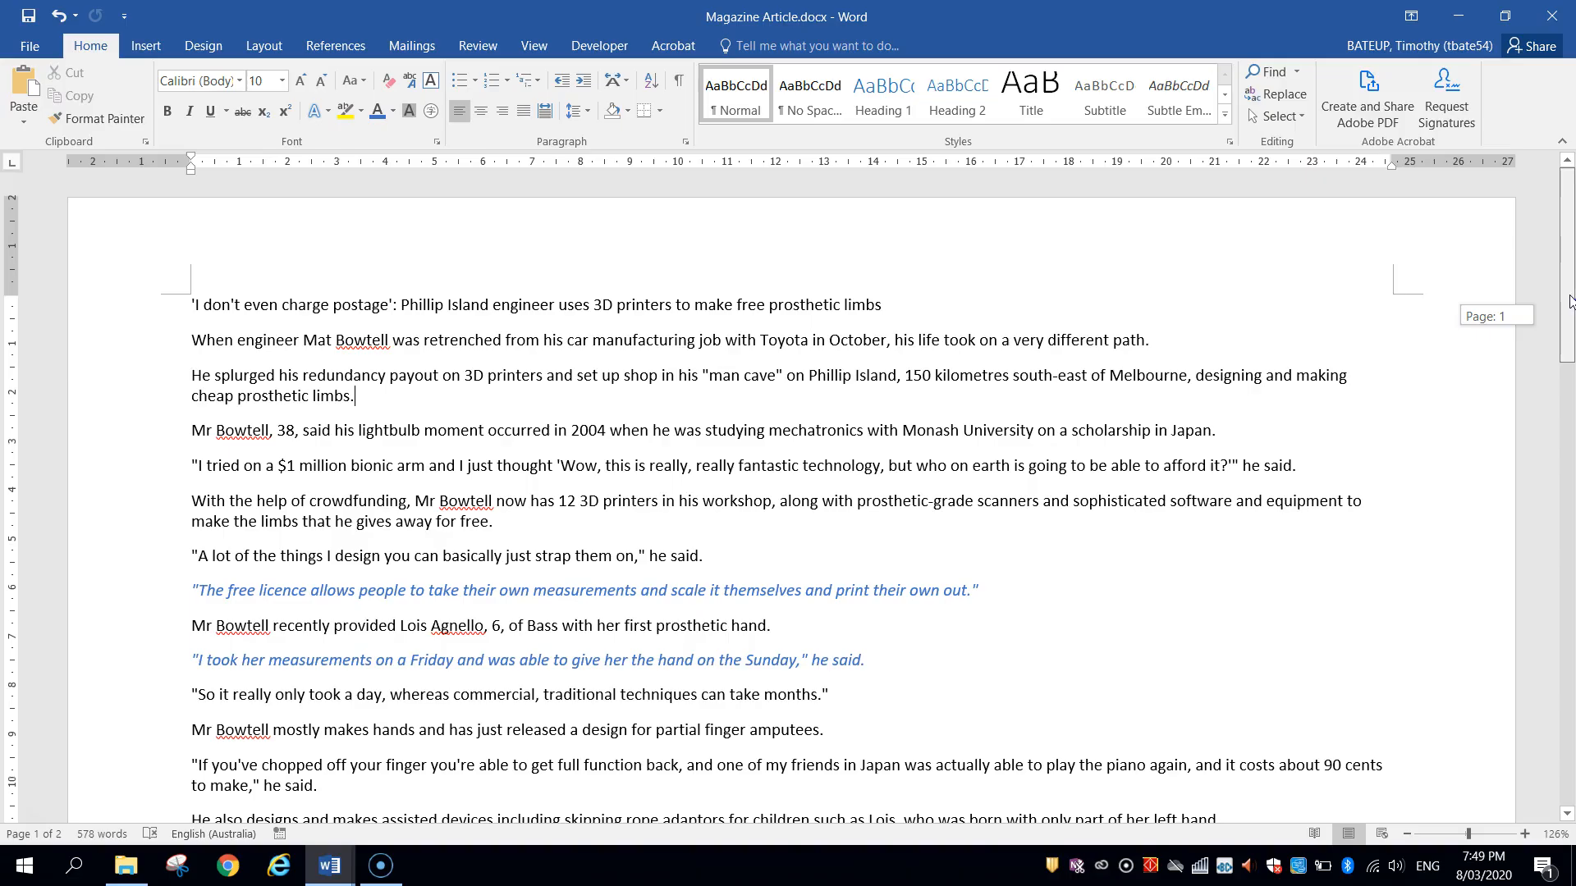
drag(1569, 297, 1569, 297)
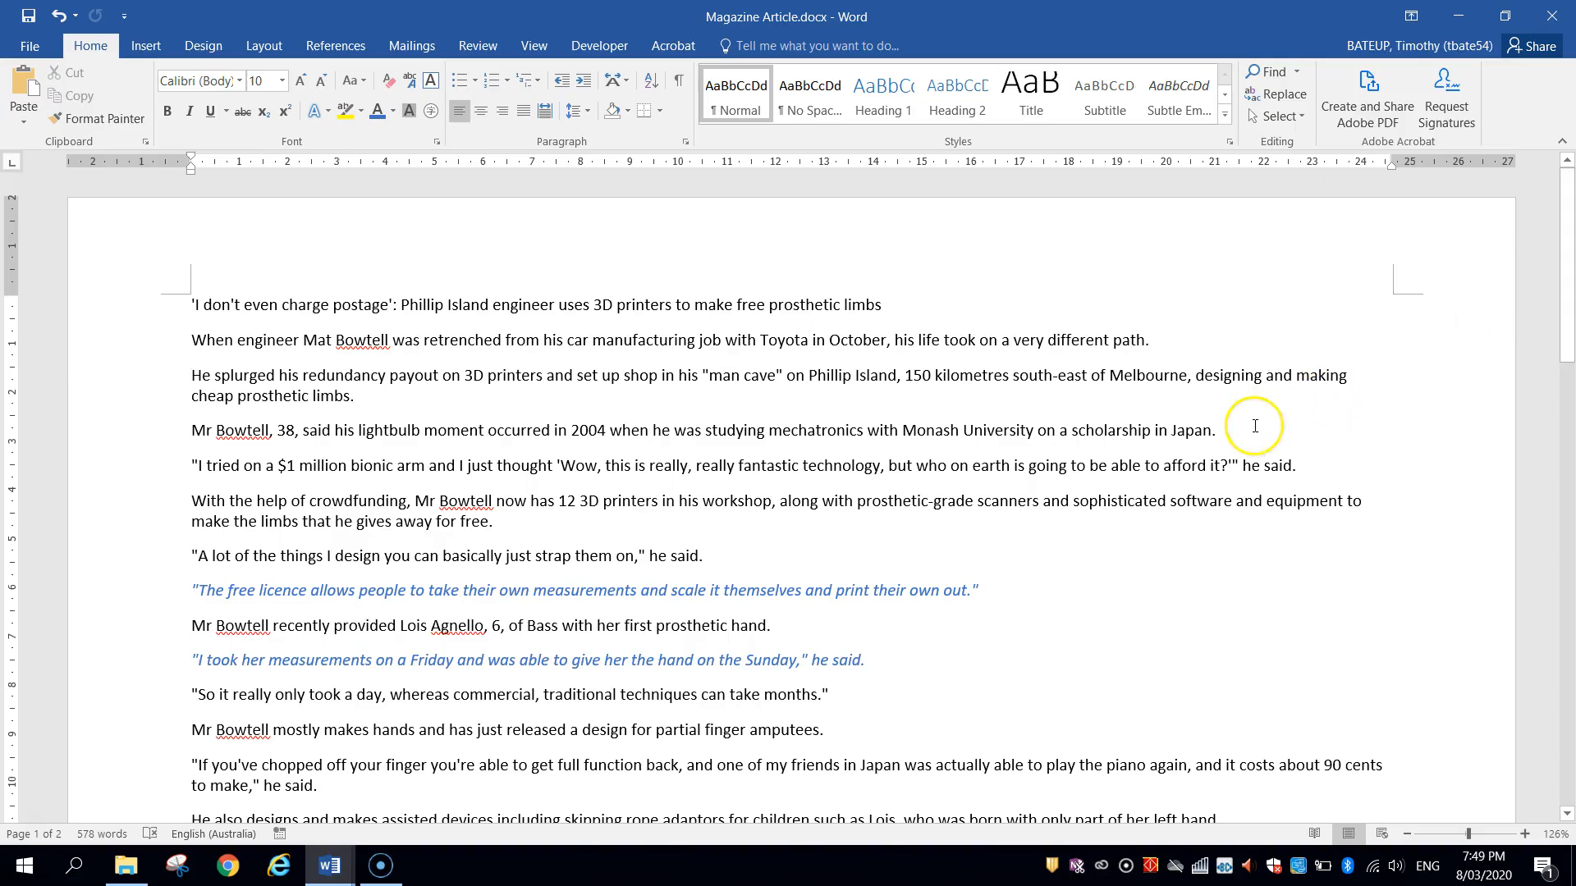
scroll(986, 541, down, 1)
scroll(986, 541, down, 5)
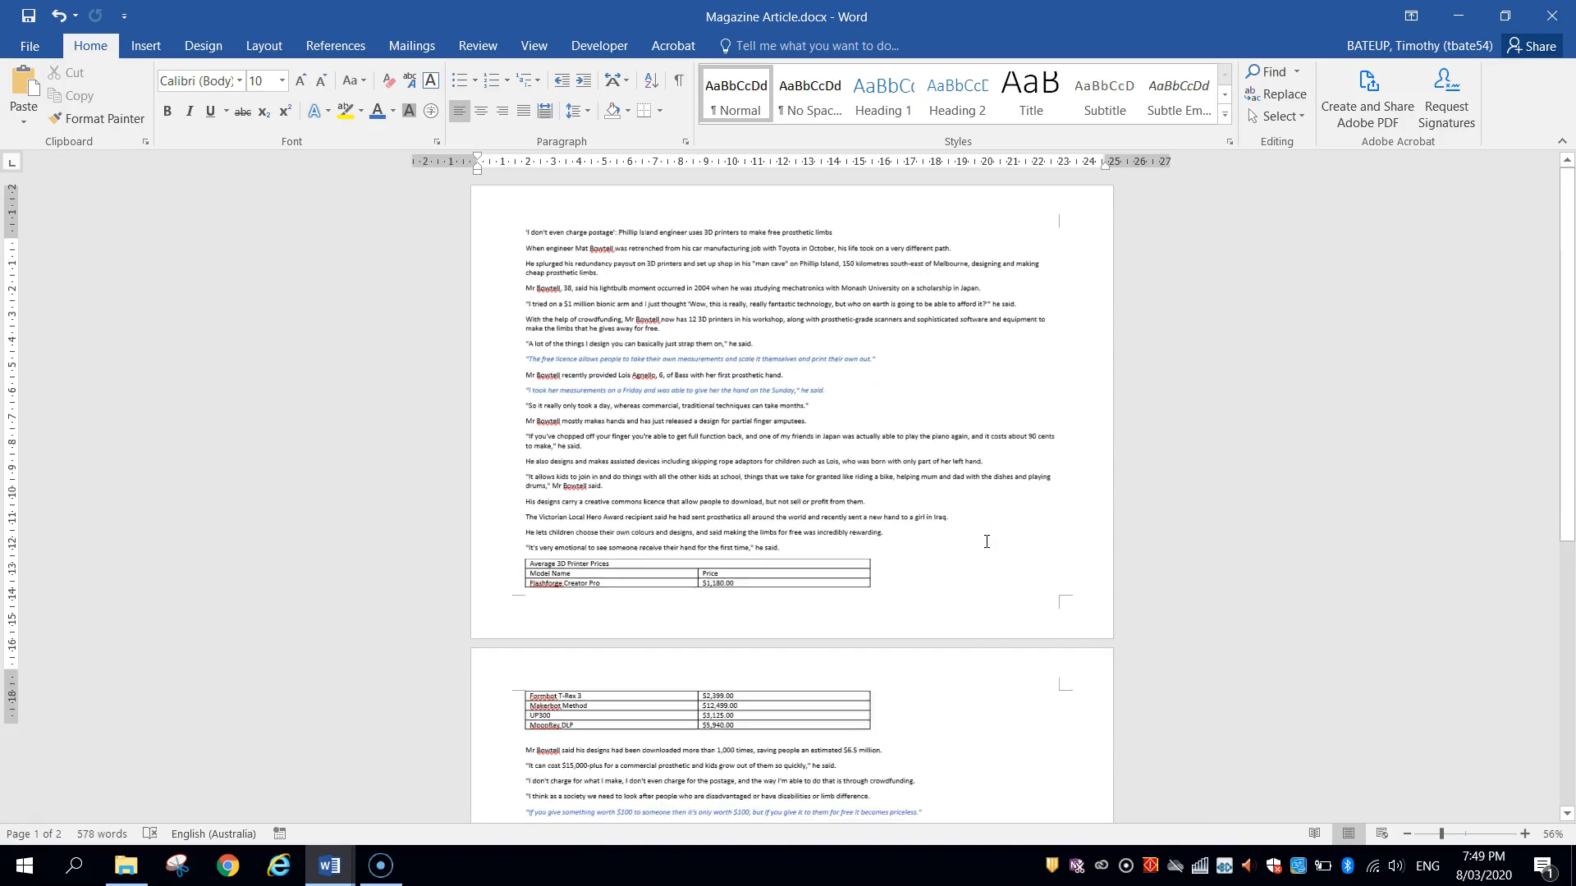
scroll(986, 542, down, 1)
click(1025, 535)
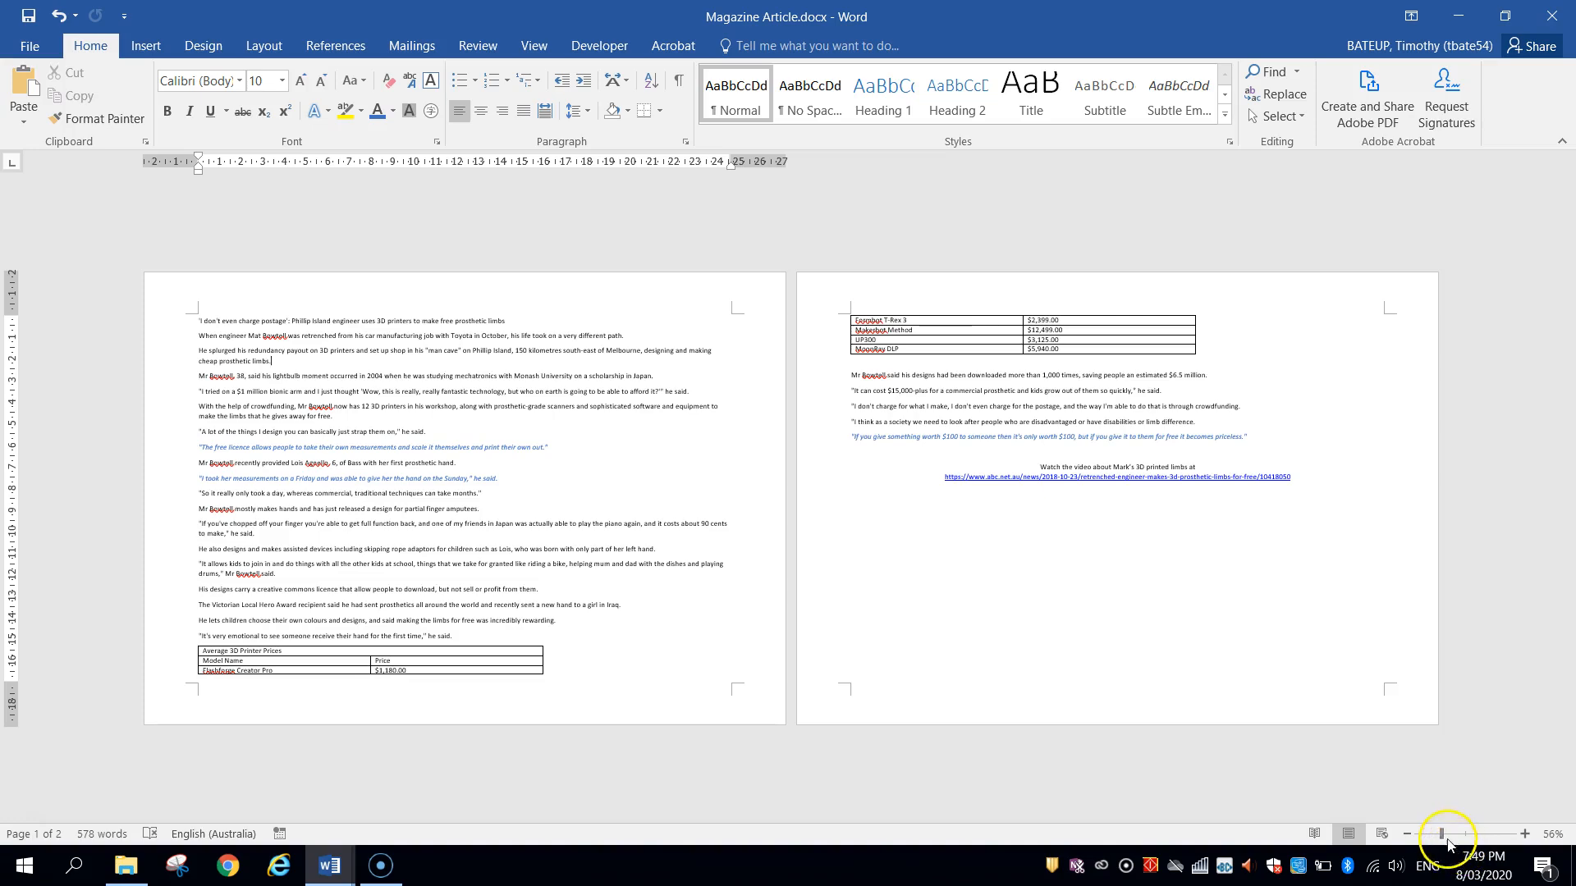
drag(1442, 834, 1448, 835)
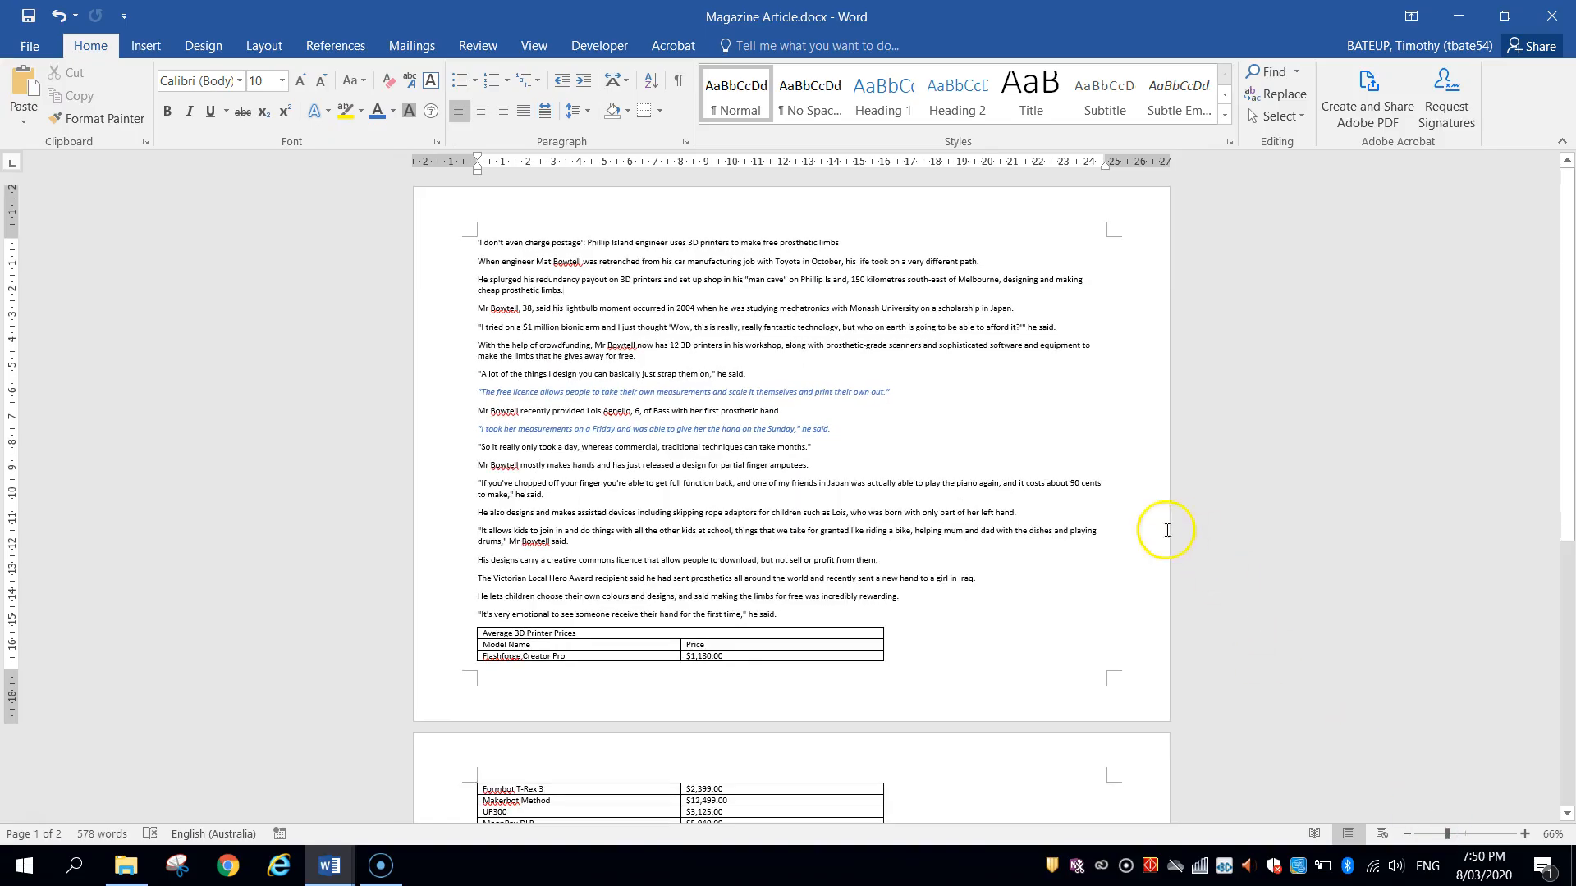
ctrl+scroll(1121, 536, down, 1)
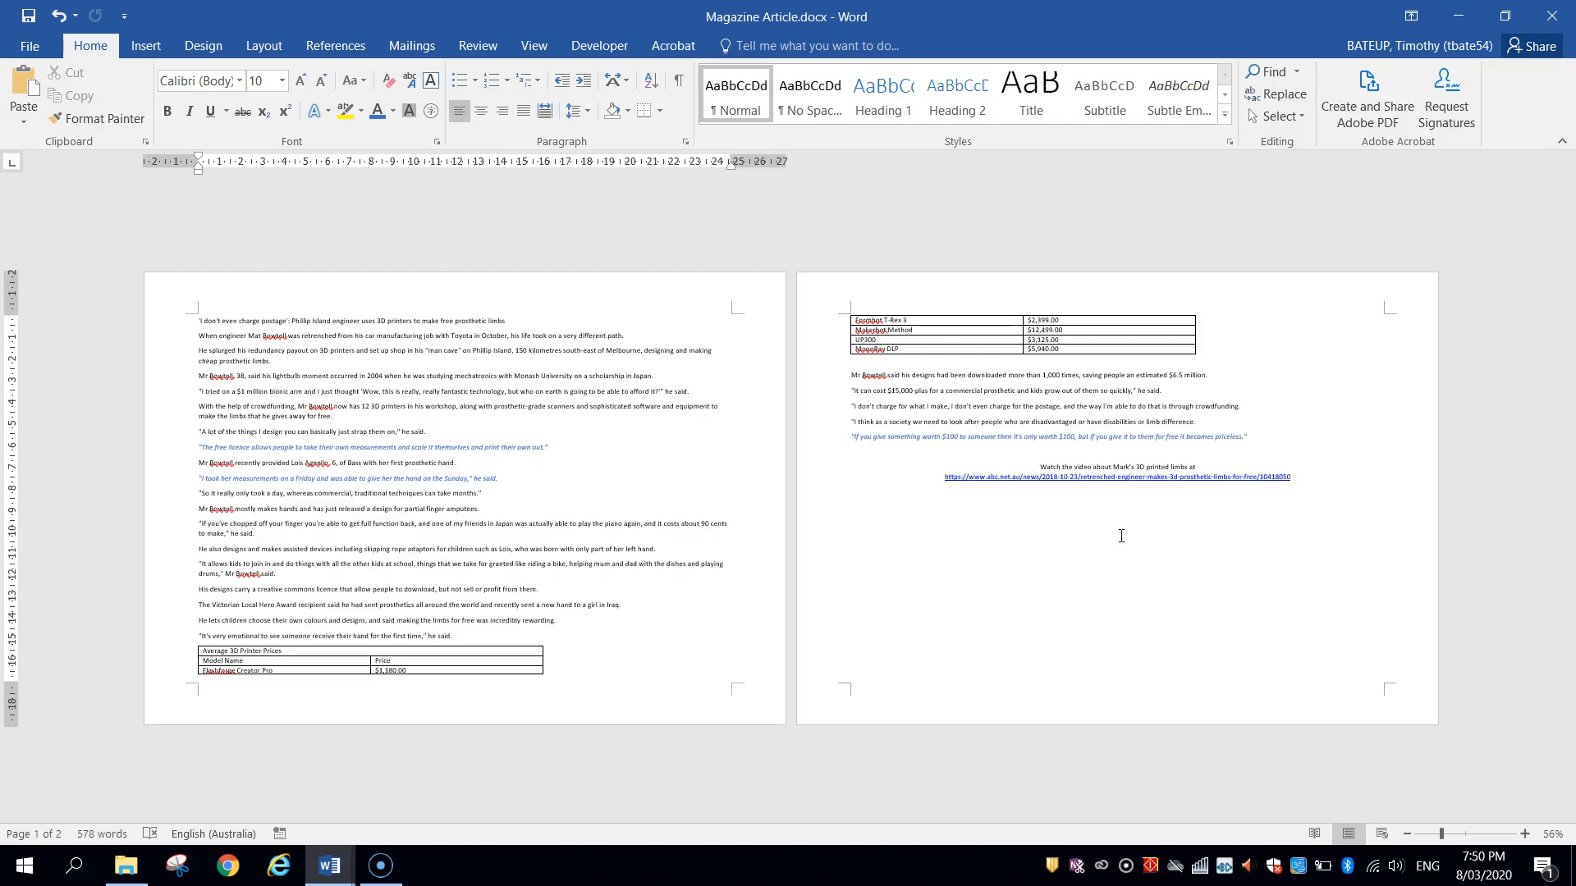
ctrl+scroll(1121, 535, up, 1)
ctrl+scroll(1121, 535, down, 1)
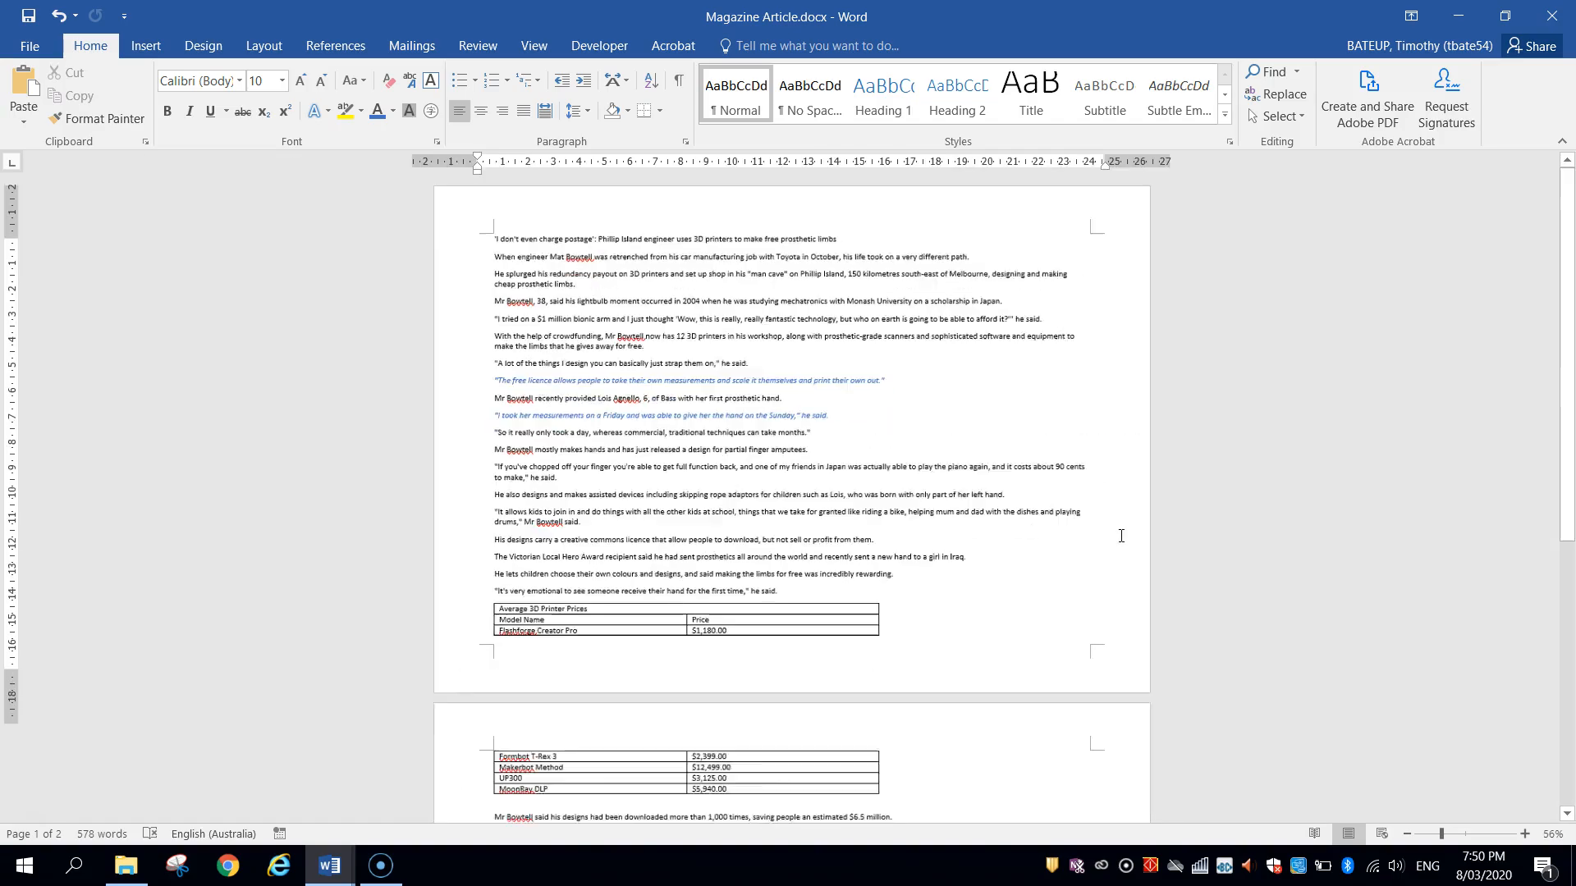
Show the document as one page, and switch the display to multiple pages.
click(532, 47)
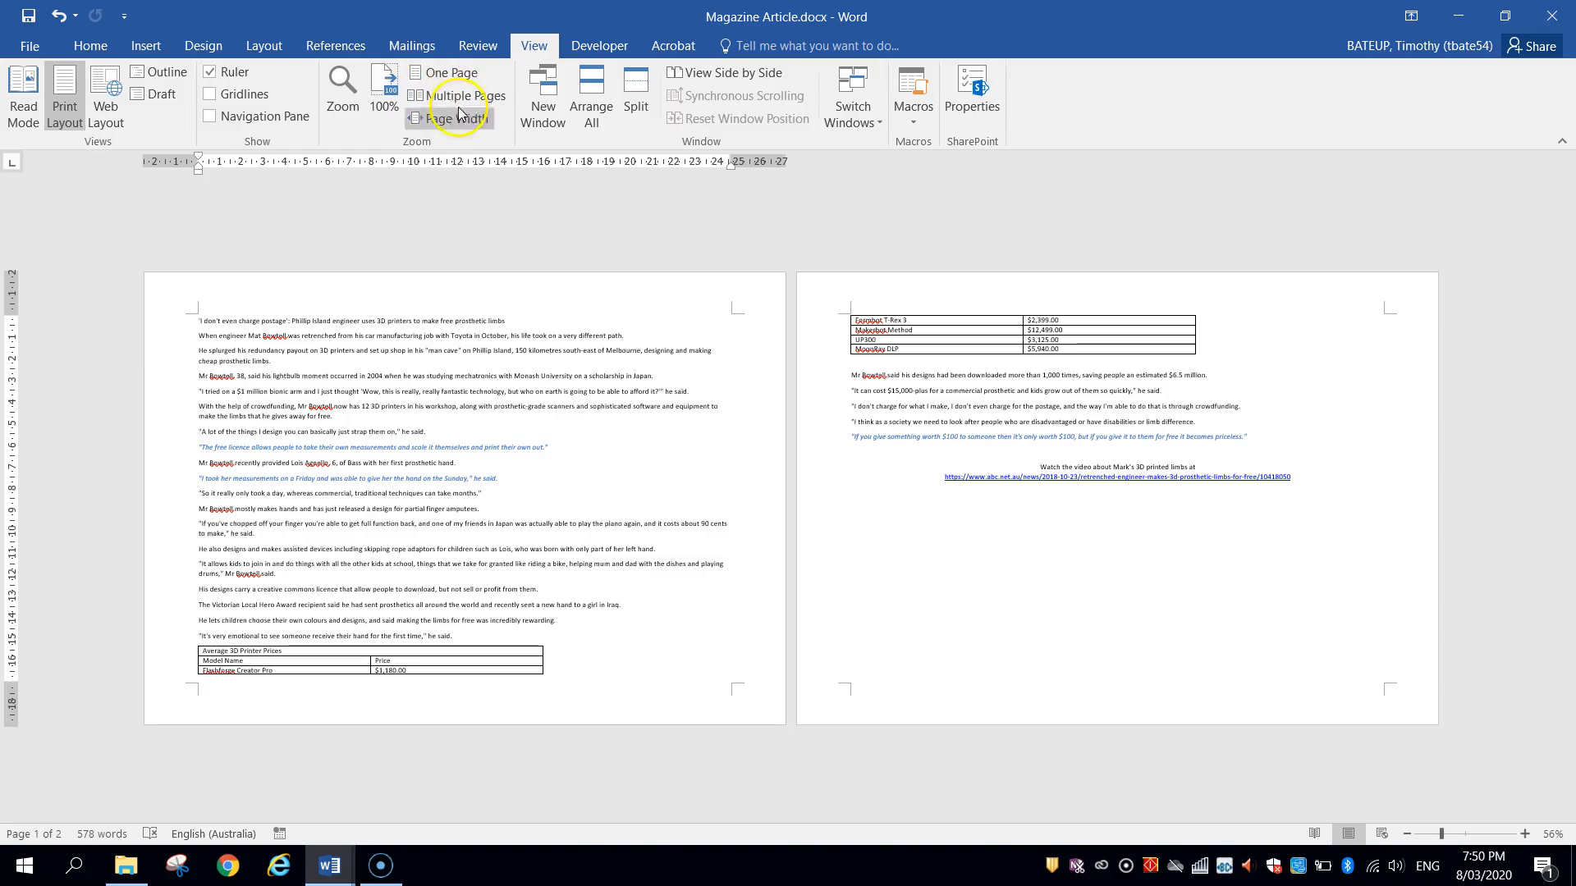
click(441, 74)
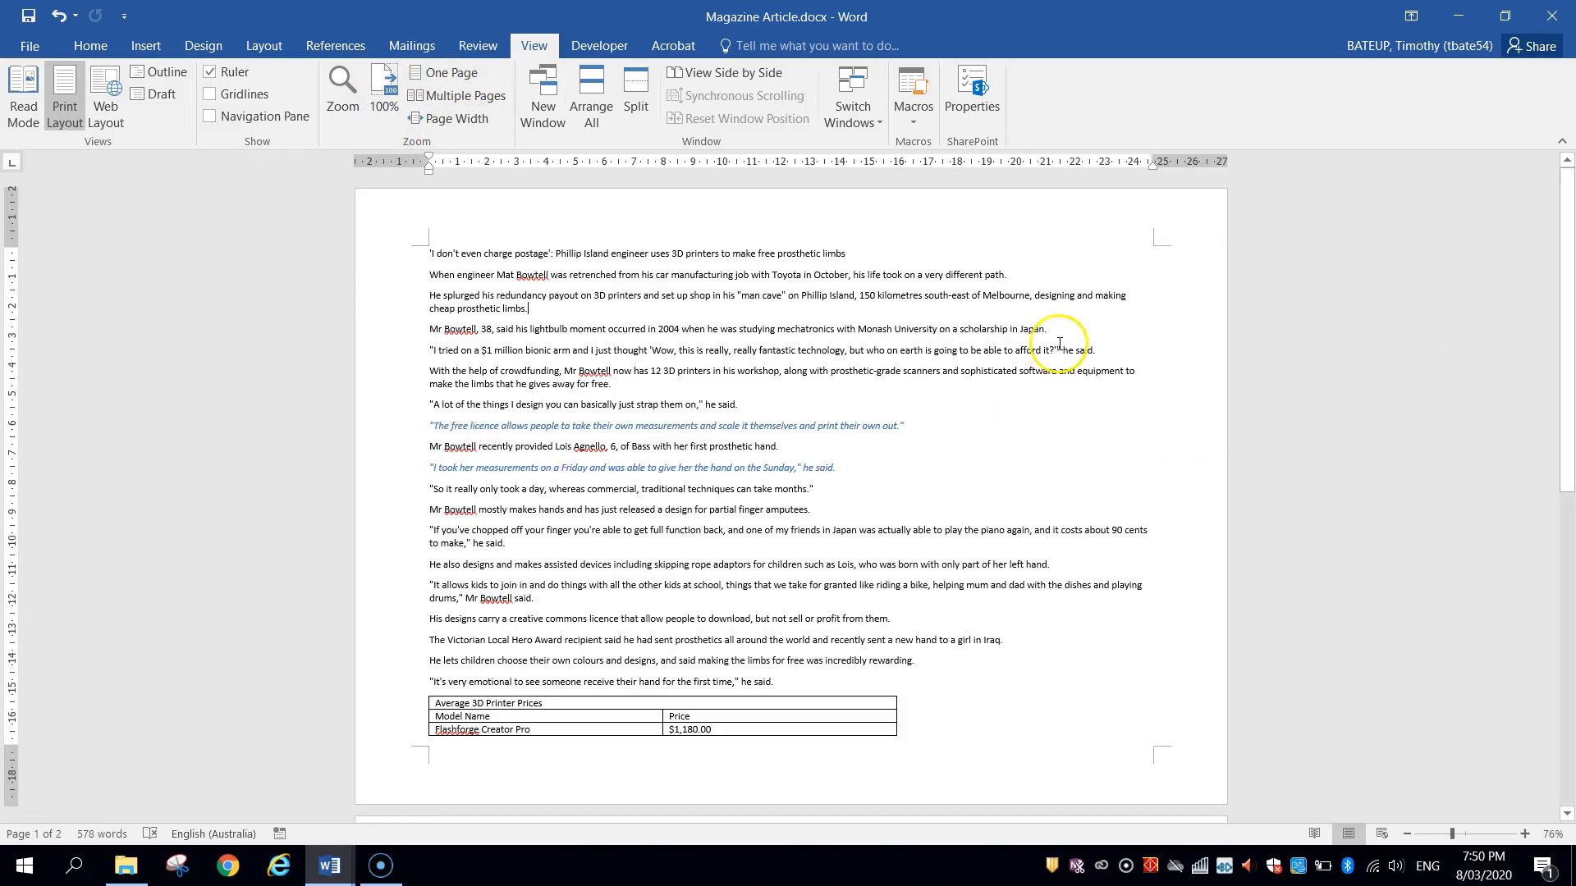
click(446, 96)
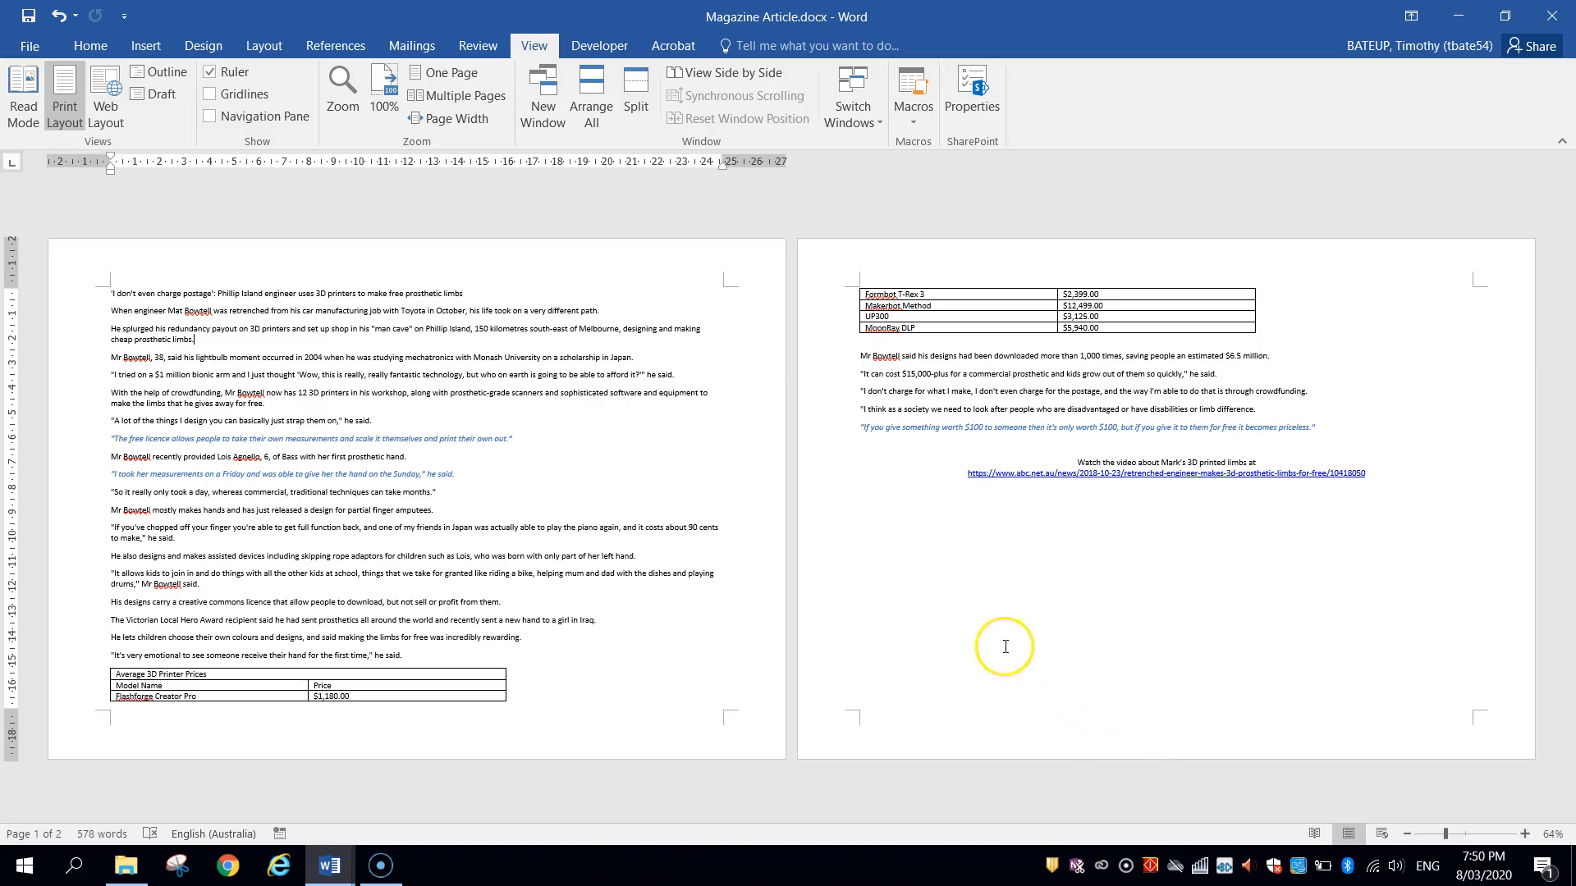
Change the article's page orientation from landscape to portrait.
click(263, 45)
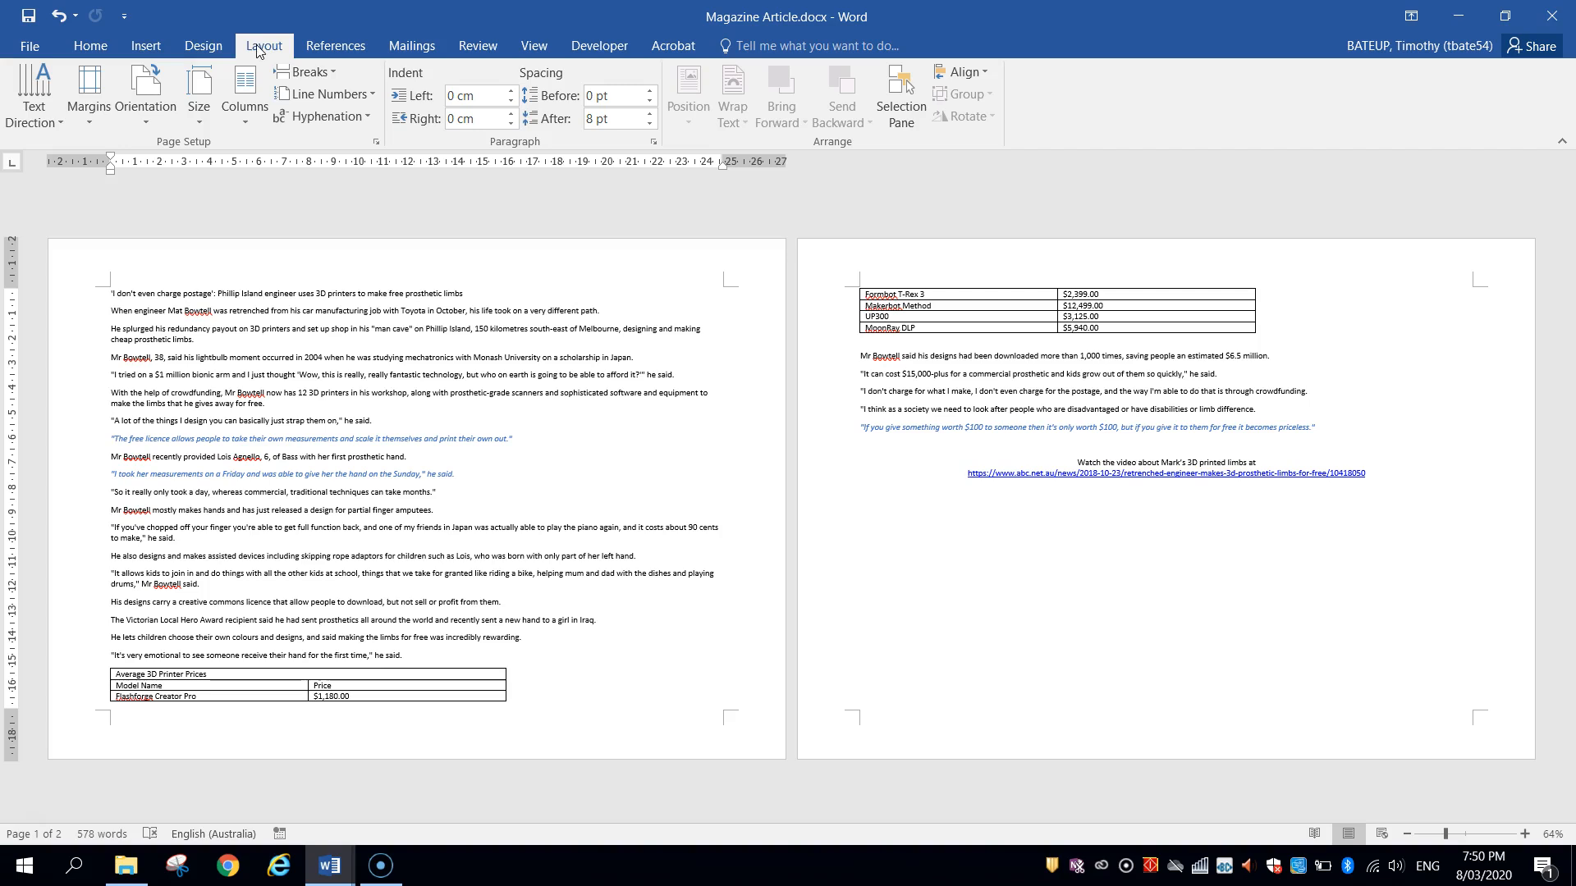
click(153, 104)
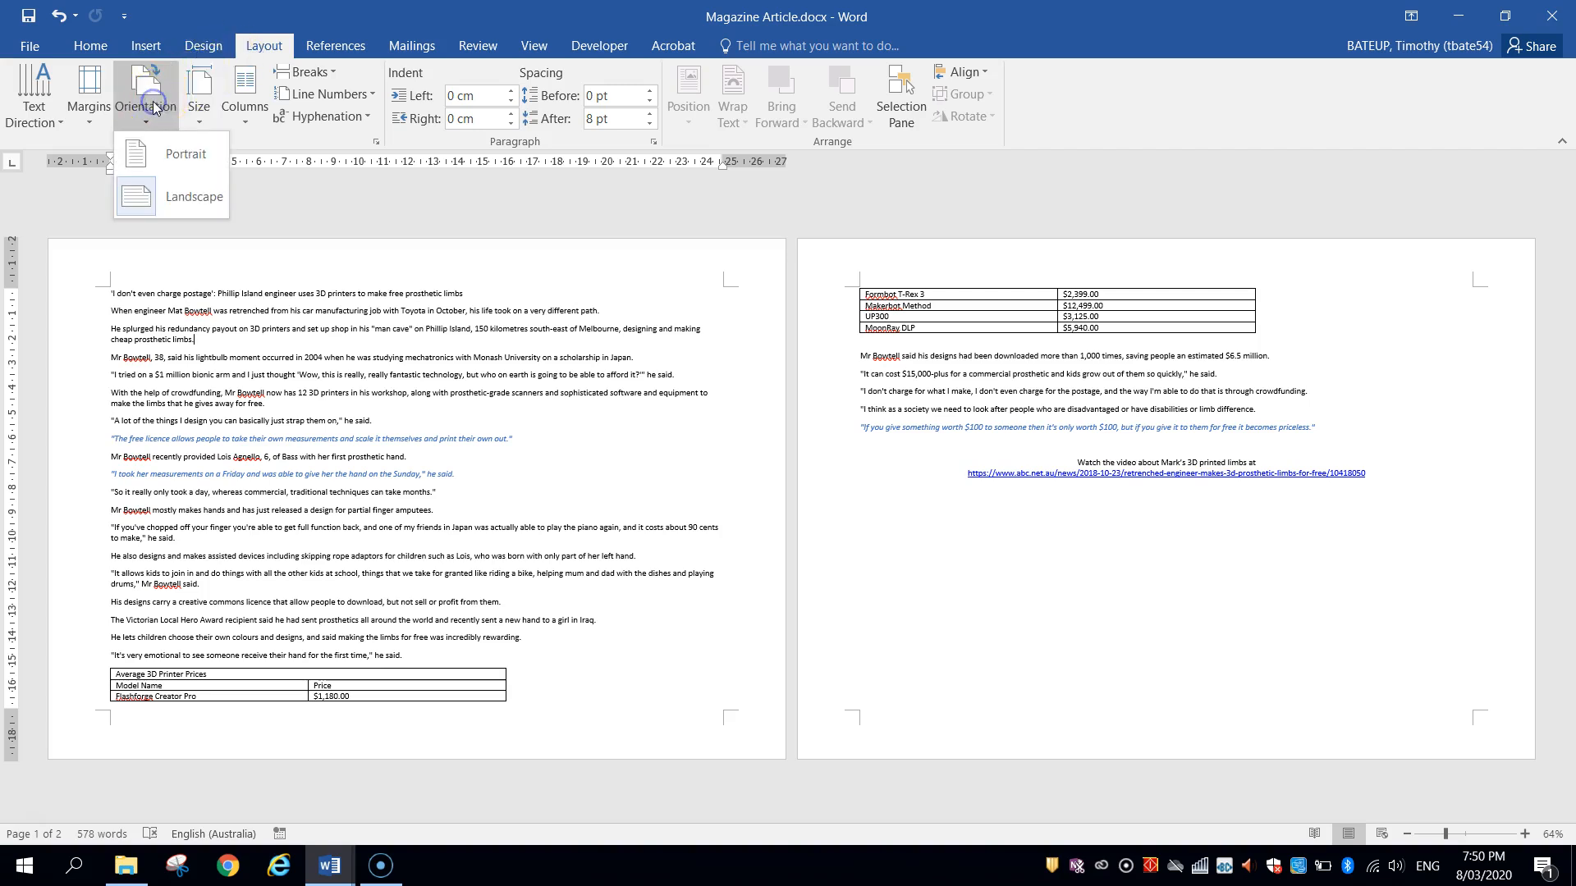
click(175, 158)
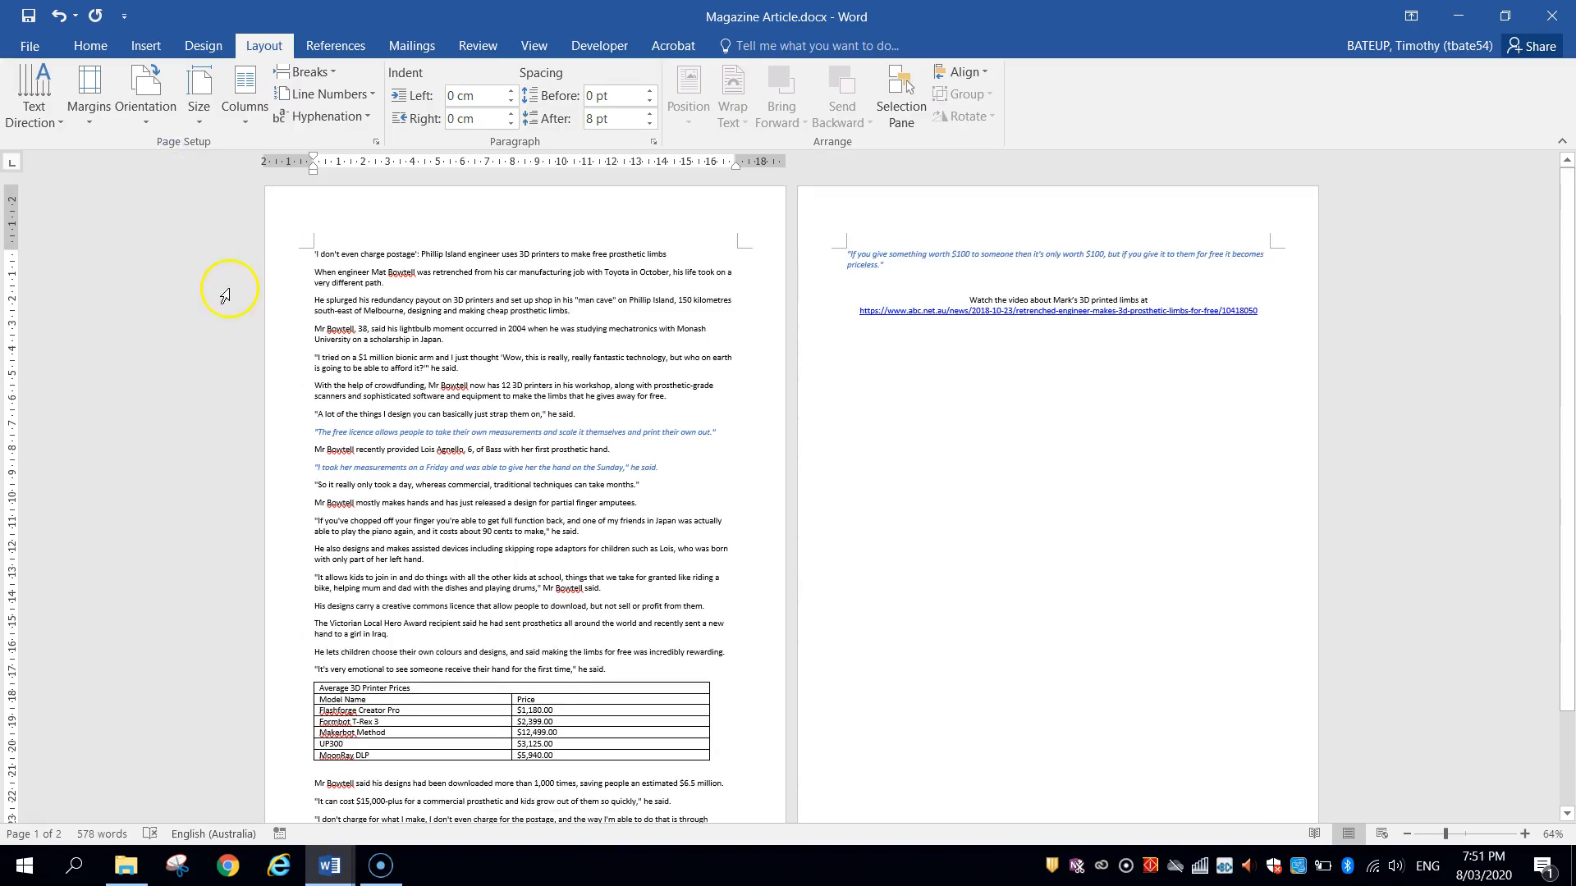
click(548, 450)
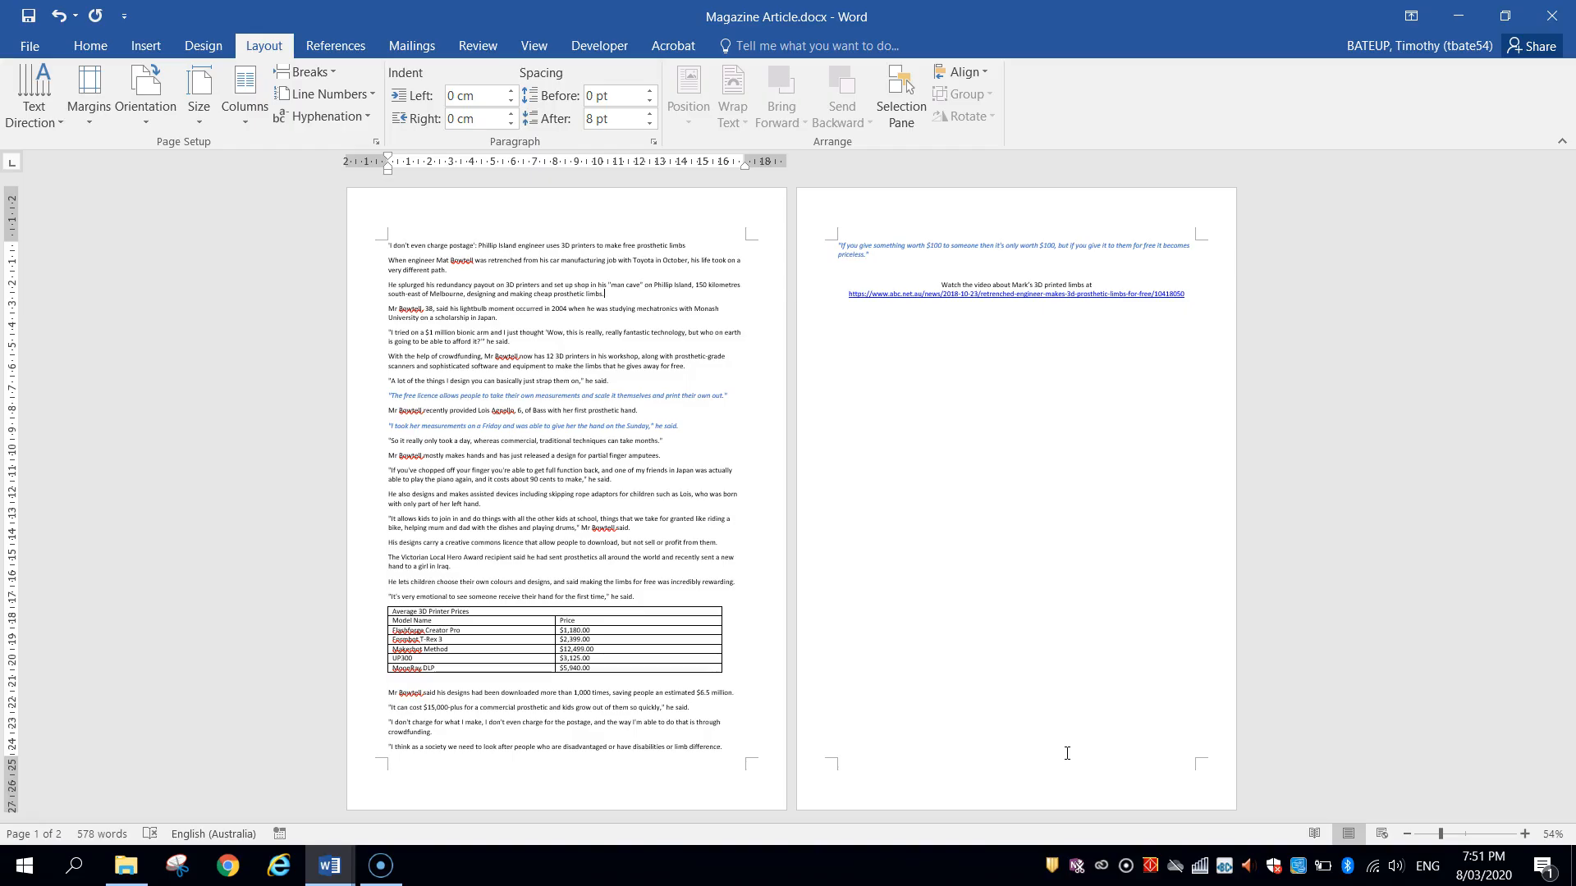
Format the article's title line at the start of page one in 18 pt bold.
click(389, 245)
ctrl+scroll(389, 246, up, 8)
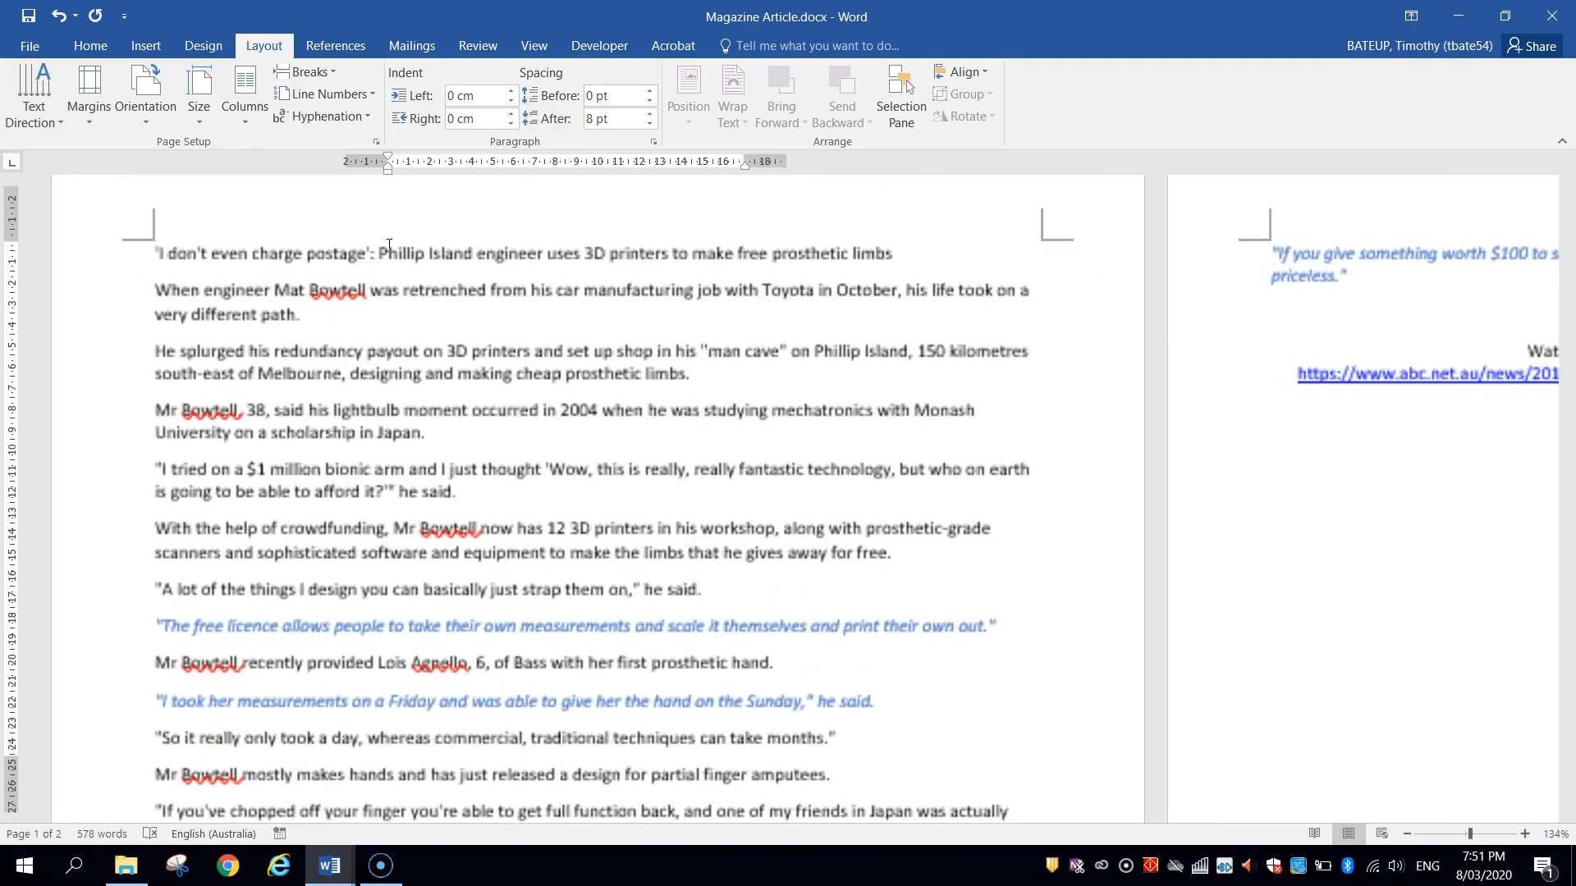
ctrl+scroll(389, 246, up, 5)
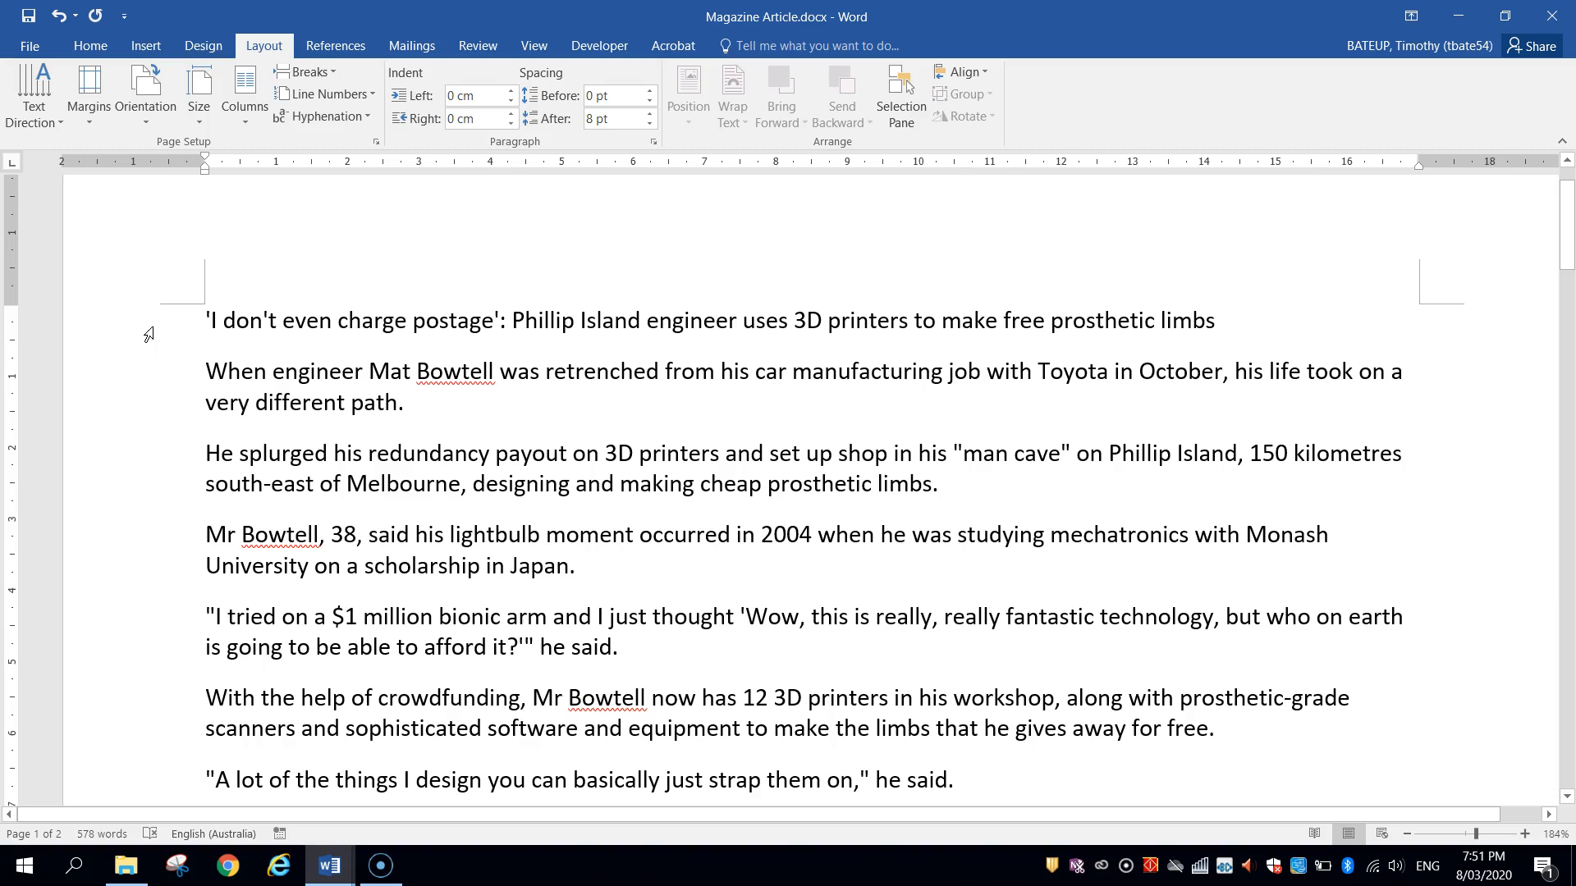
drag(205, 320, 1205, 292)
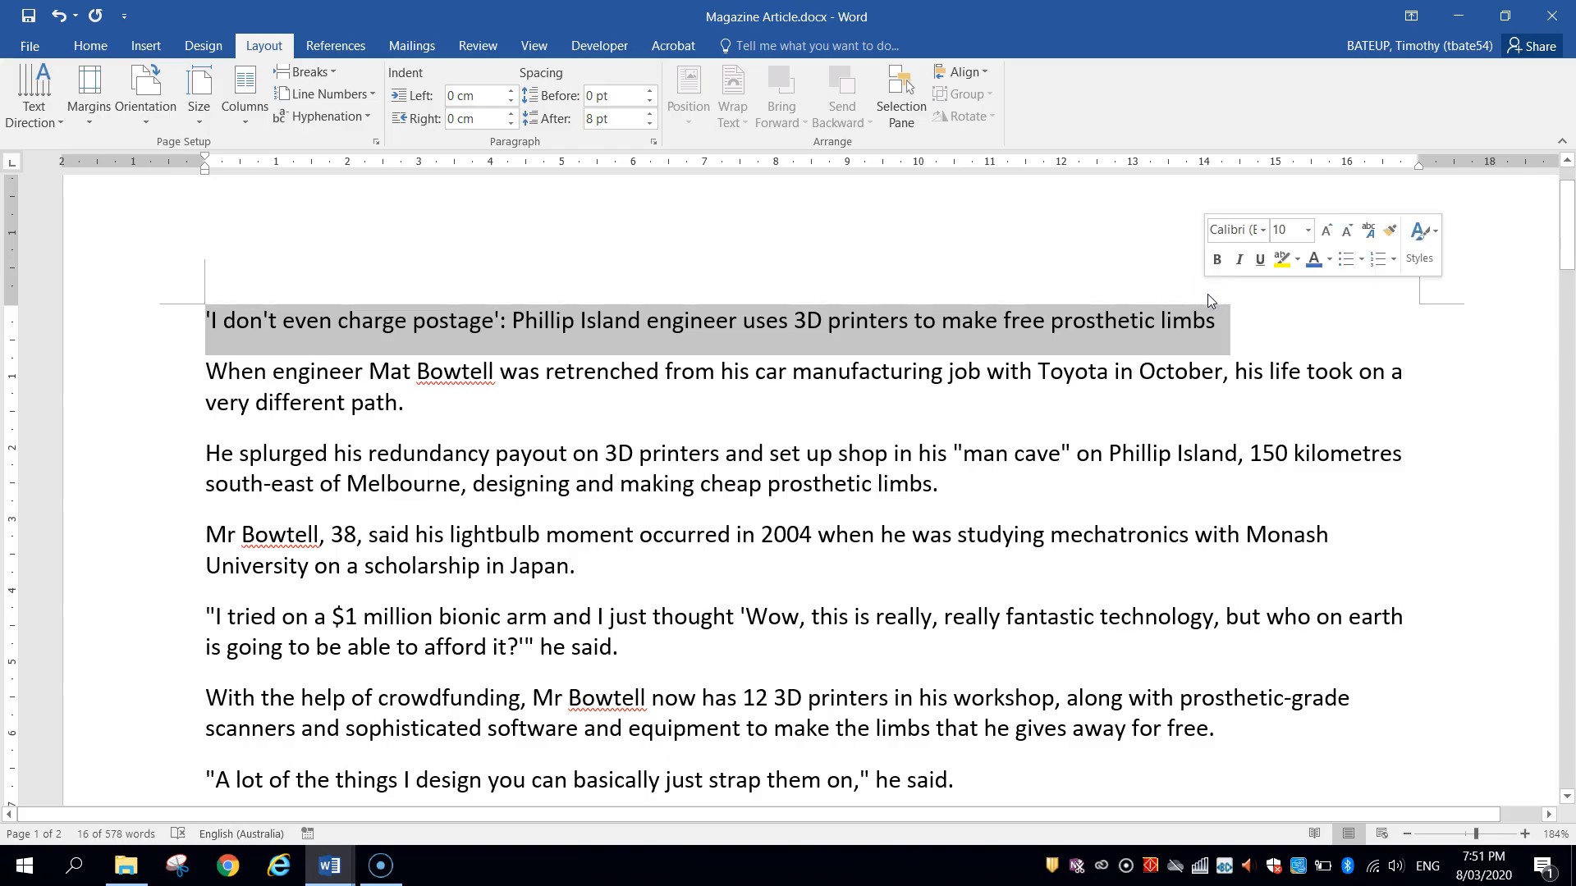
click(84, 47)
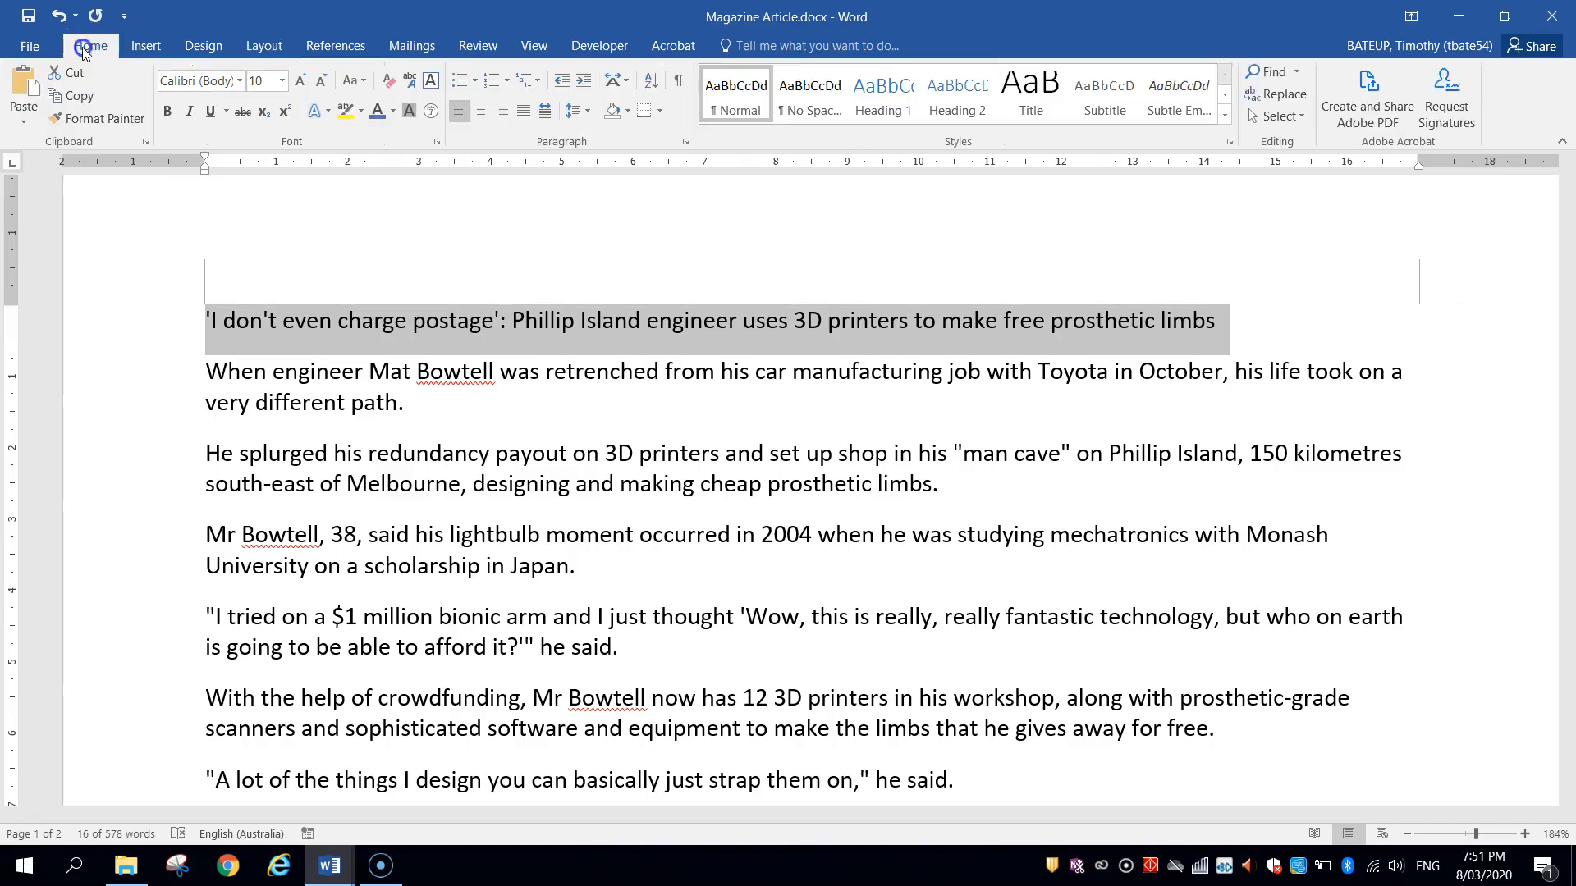
click(283, 81)
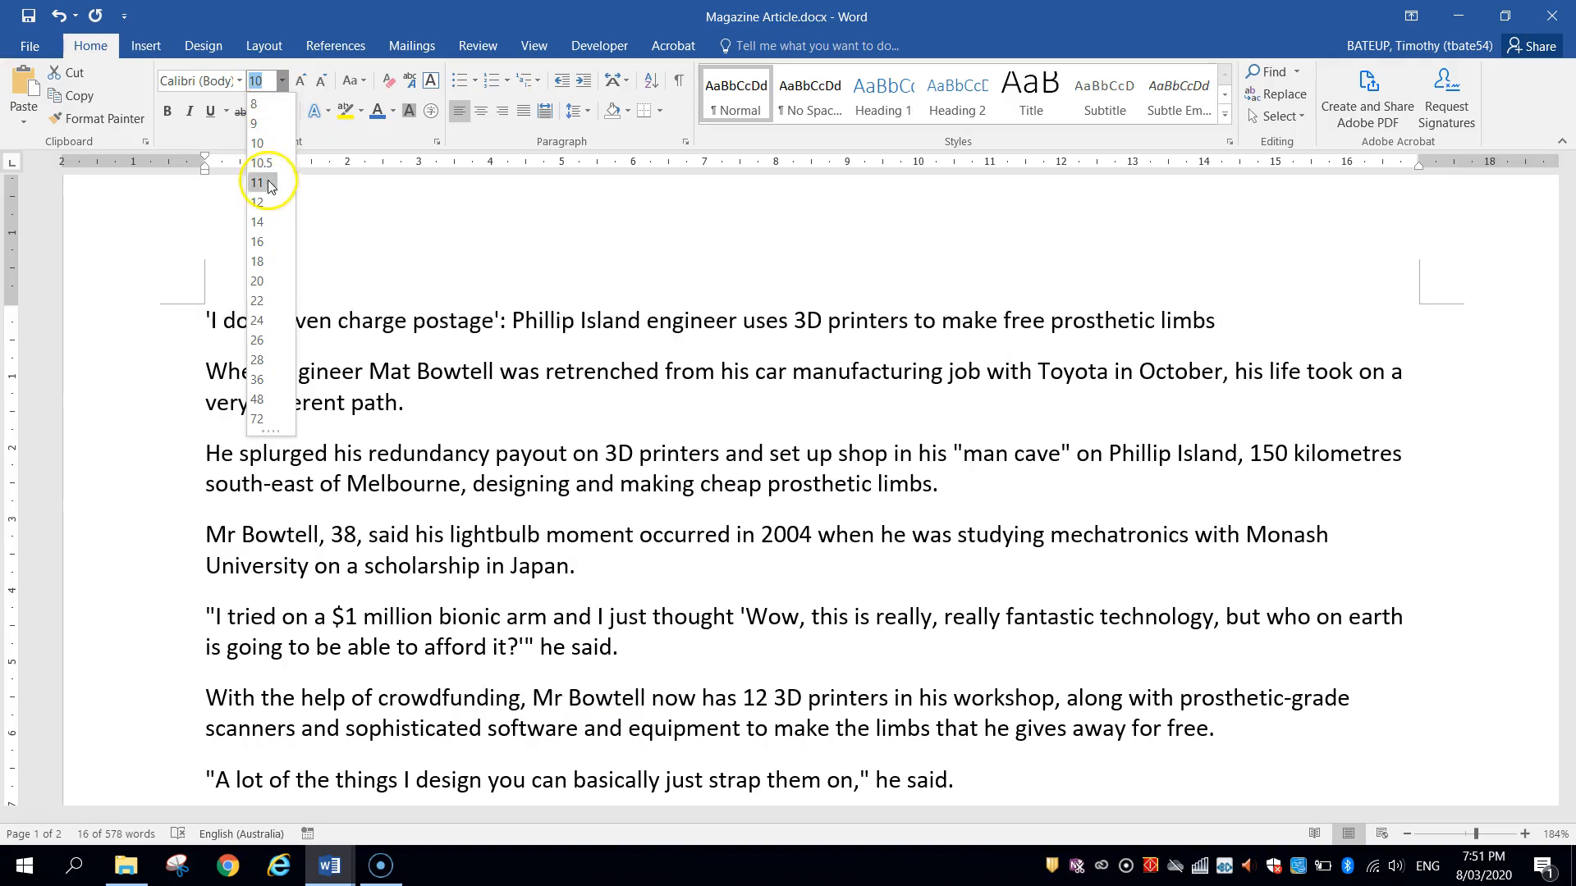
click(269, 261)
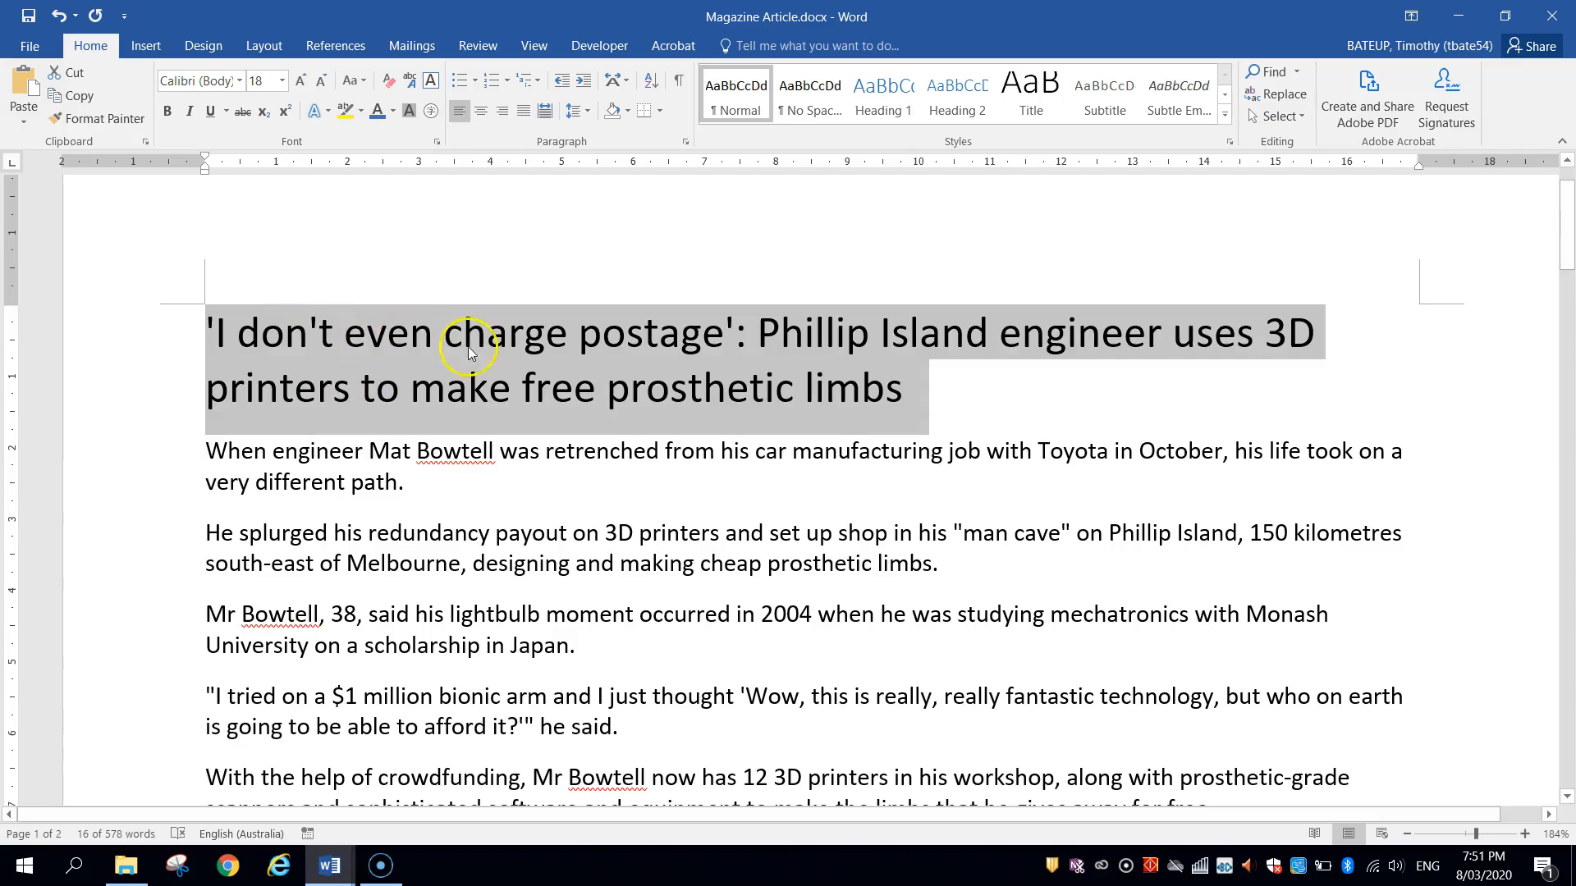
click(166, 115)
click(913, 634)
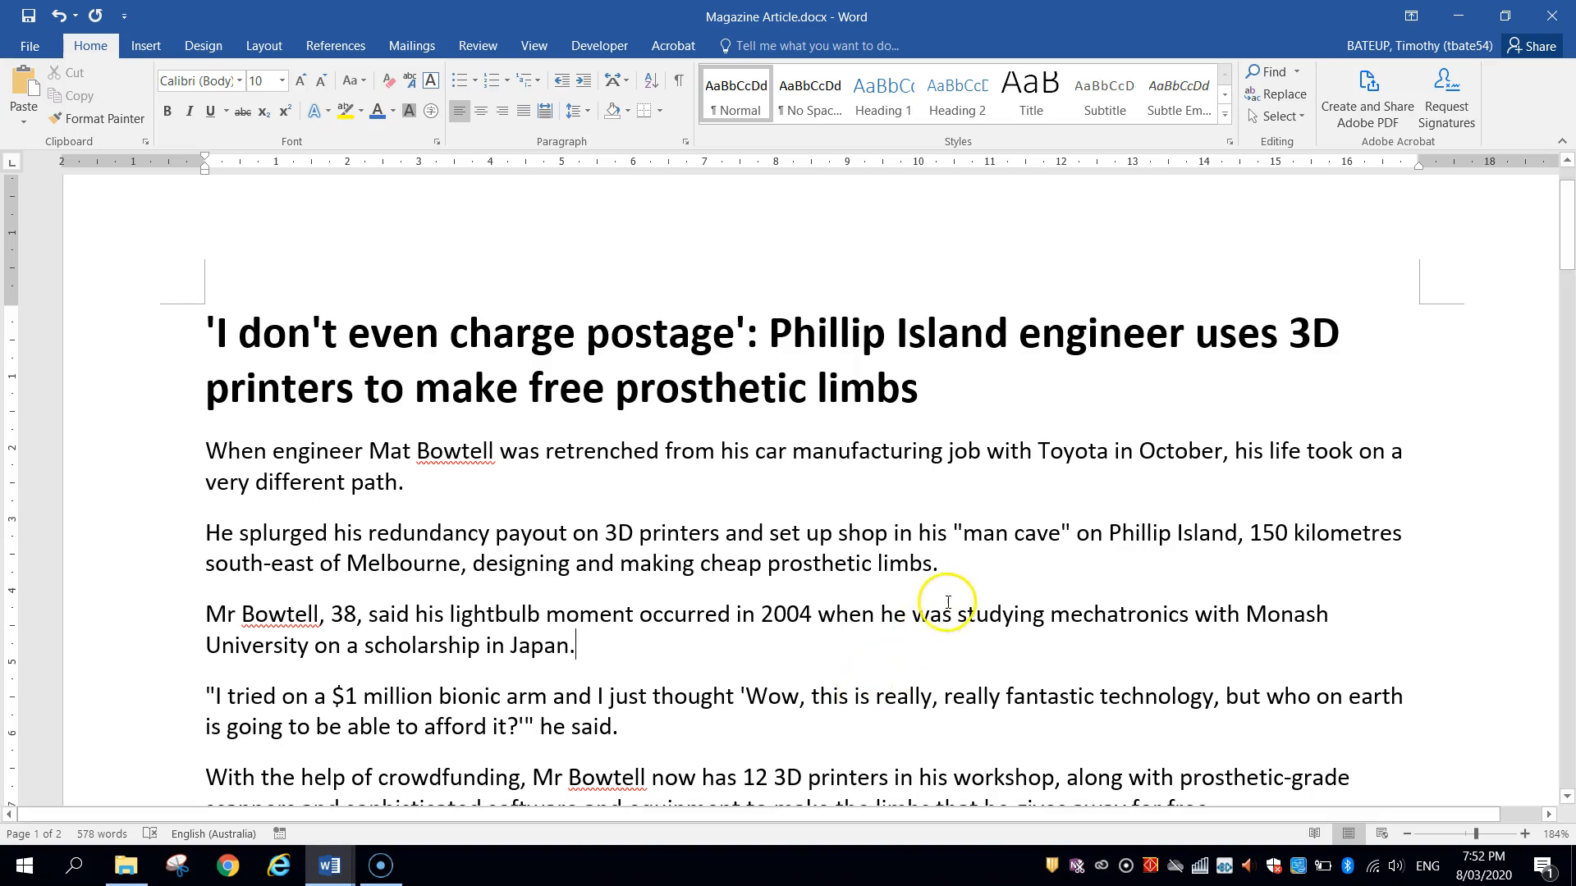
Arrange all the text below the title, including the price table and video link, in two columns.
ctrl+scroll(943, 607, down, 5)
ctrl+scroll(950, 598, down, 5)
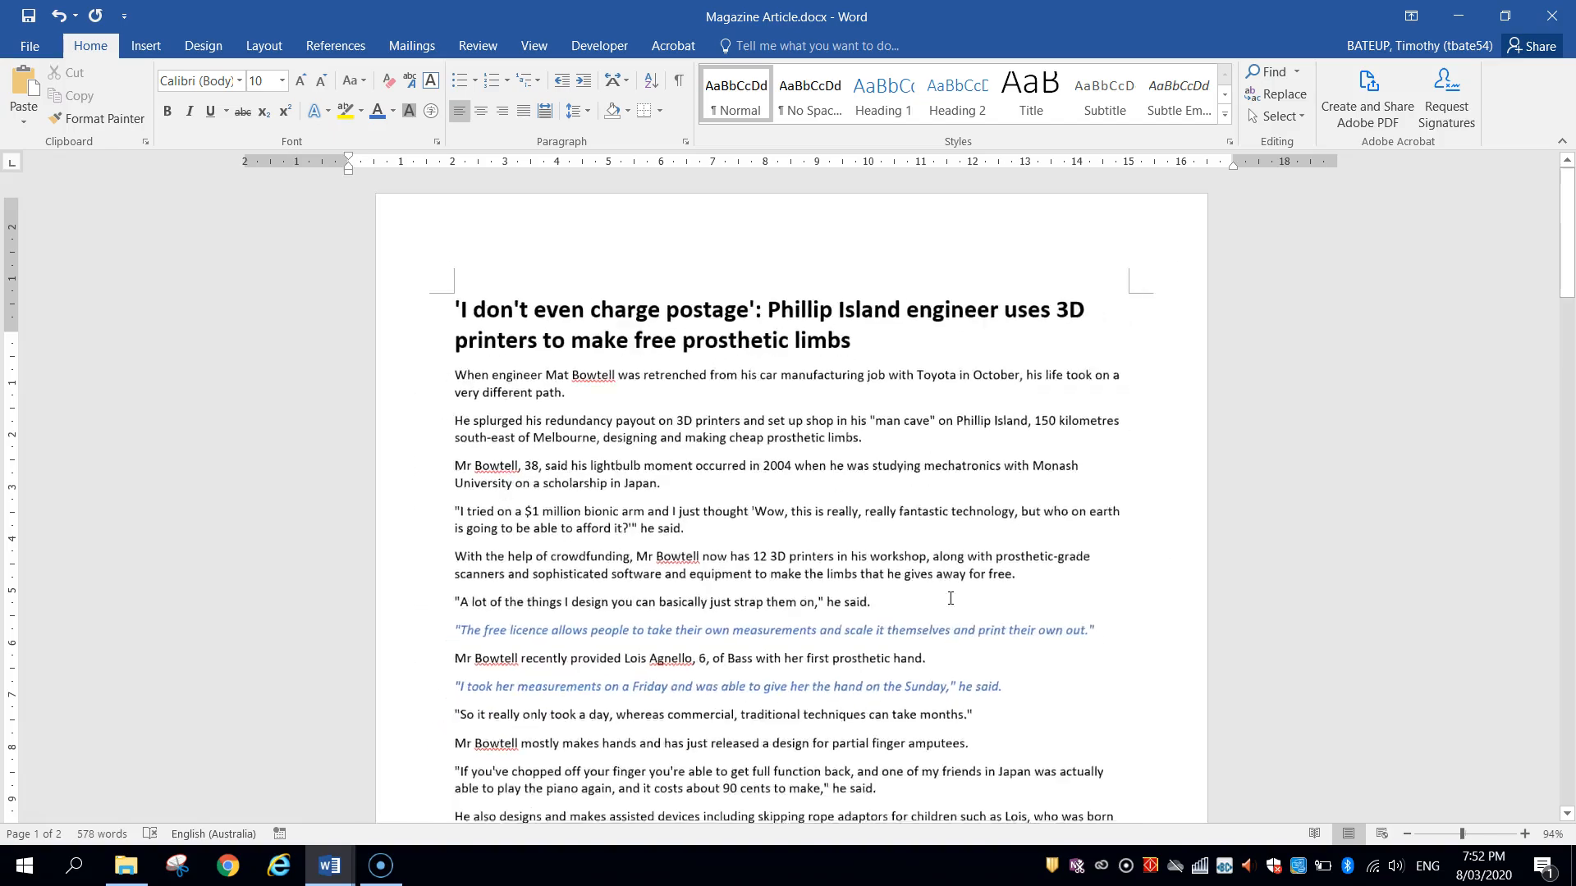
ctrl+scroll(948, 597, down, 2)
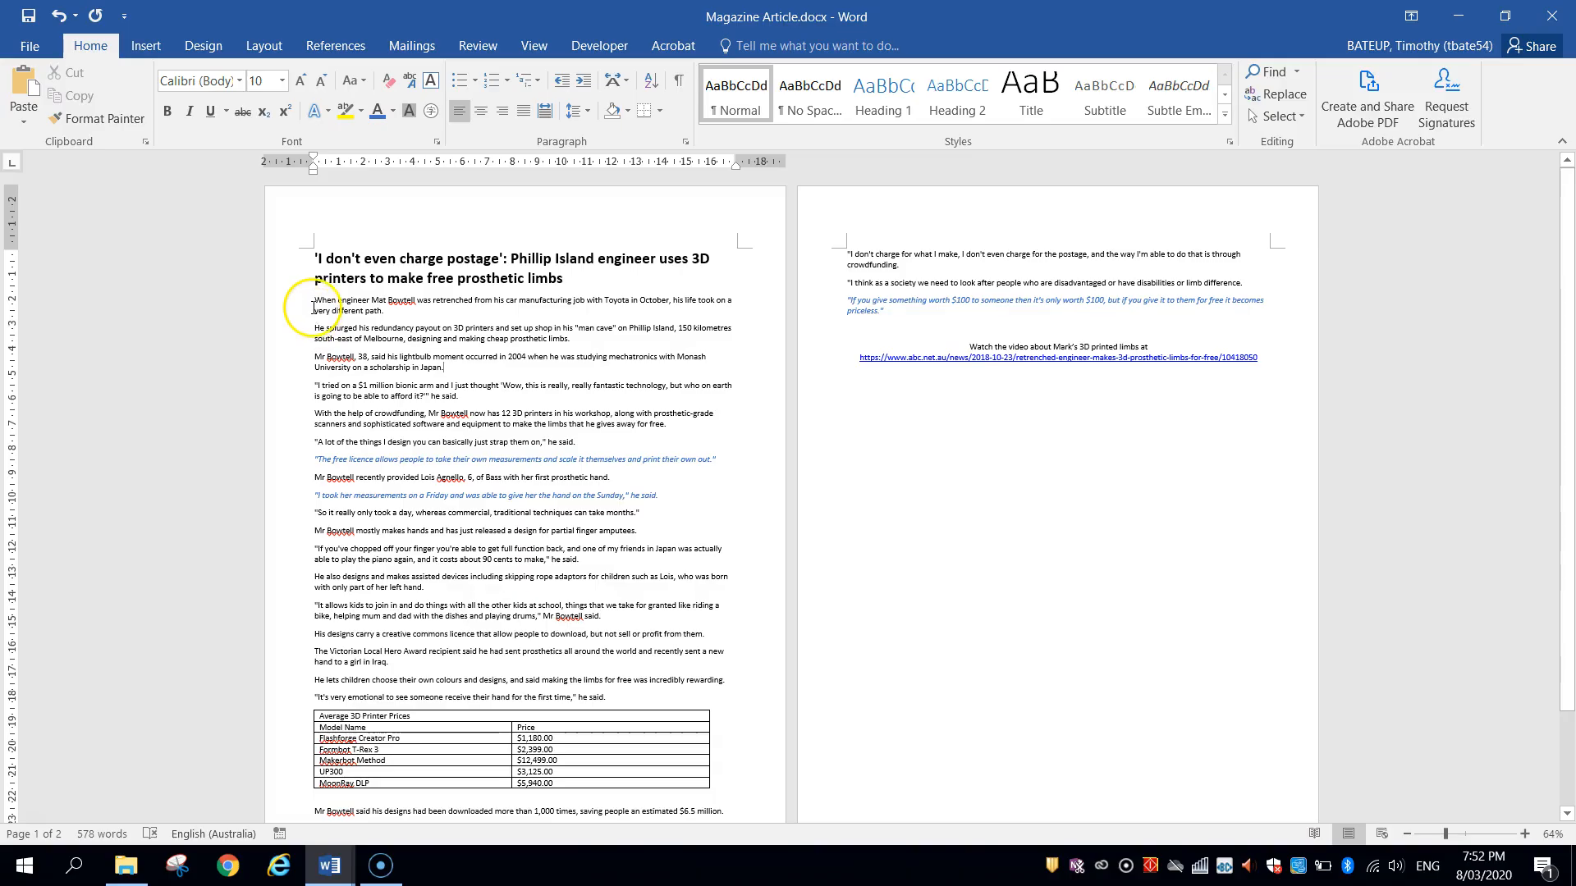
drag(313, 300, 1272, 369)
scroll(1032, 283, down, 1)
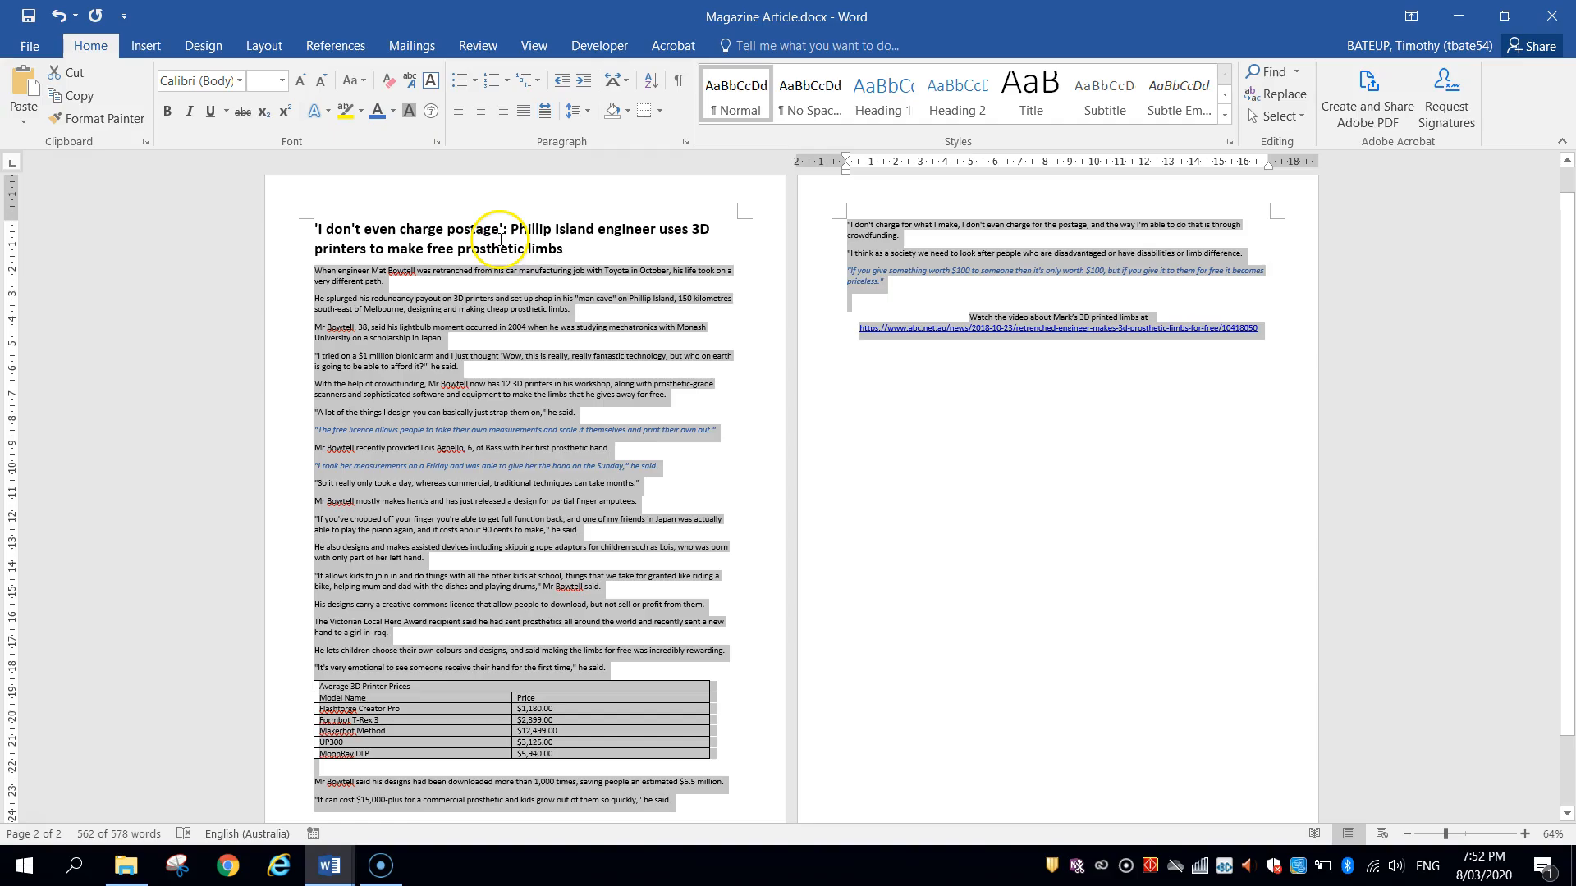
click(273, 48)
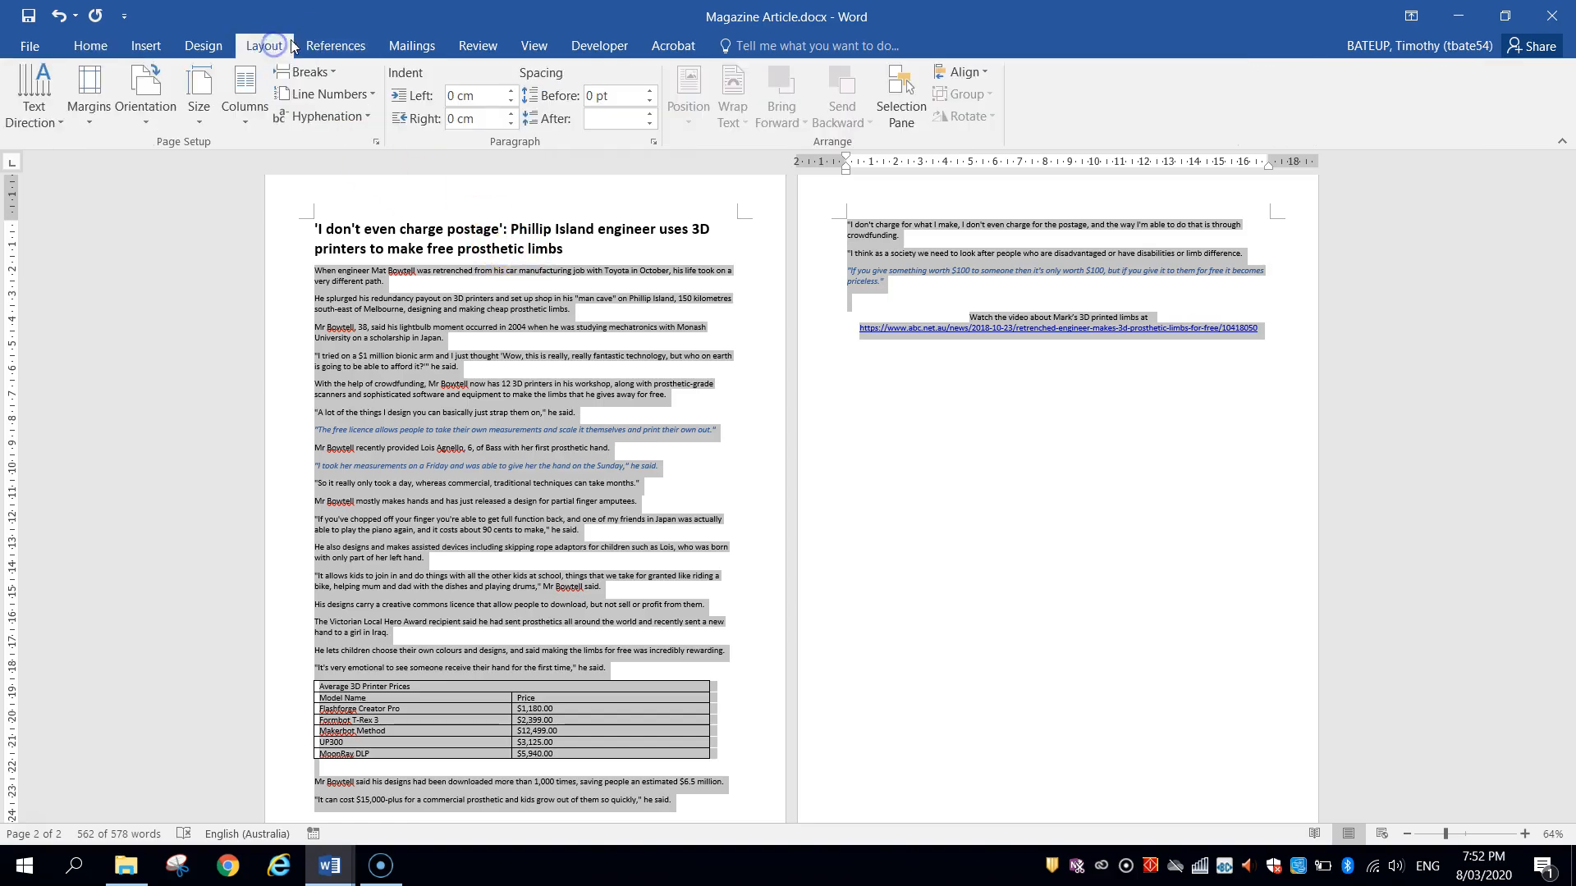
click(251, 82)
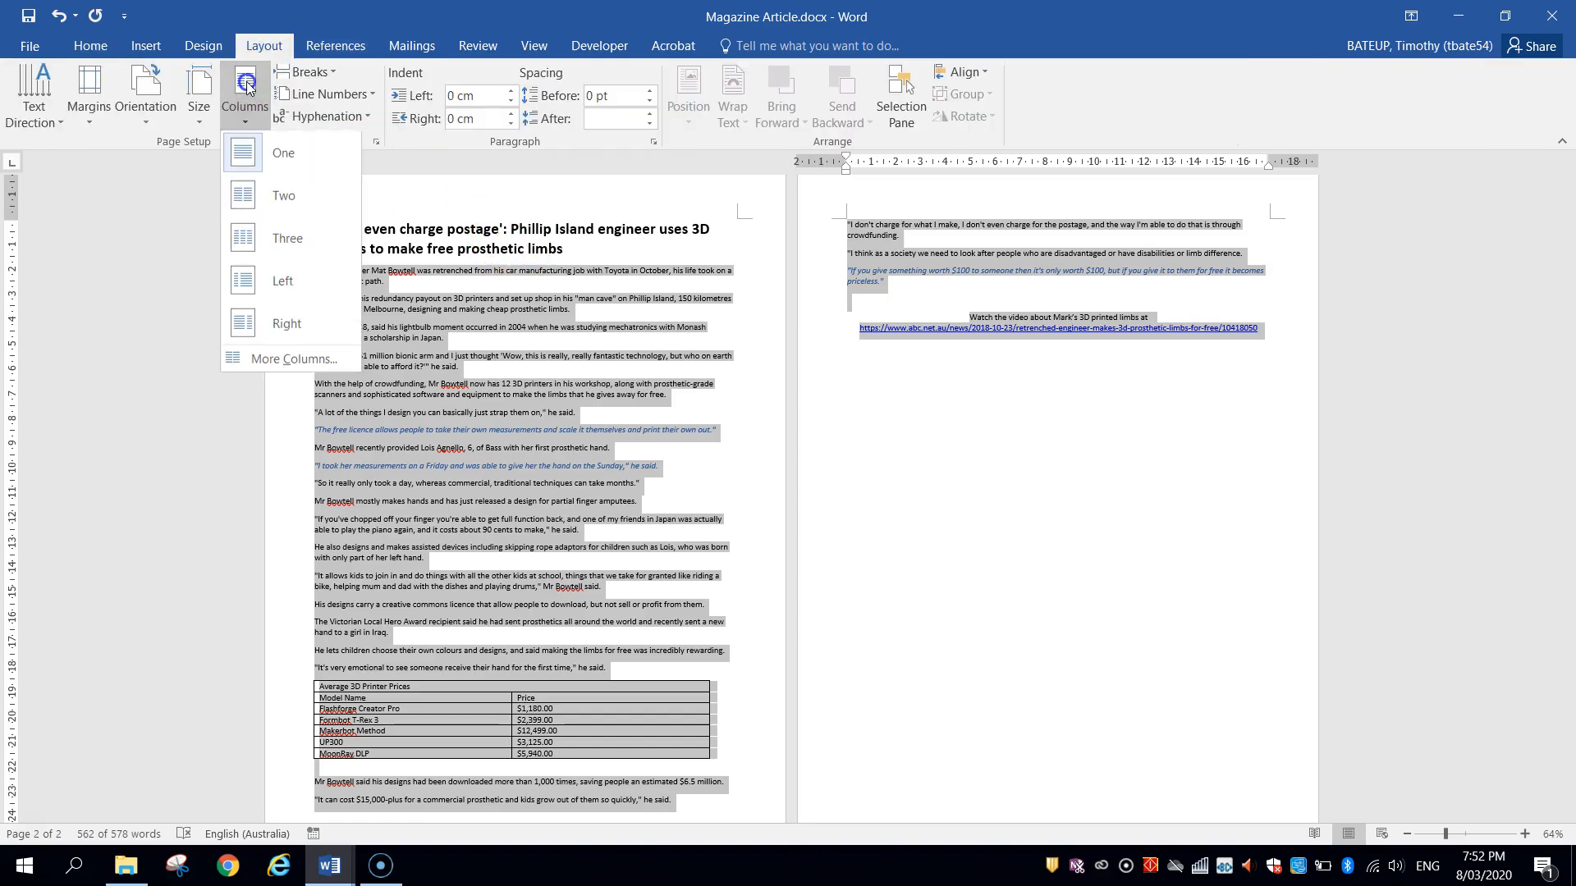
click(276, 203)
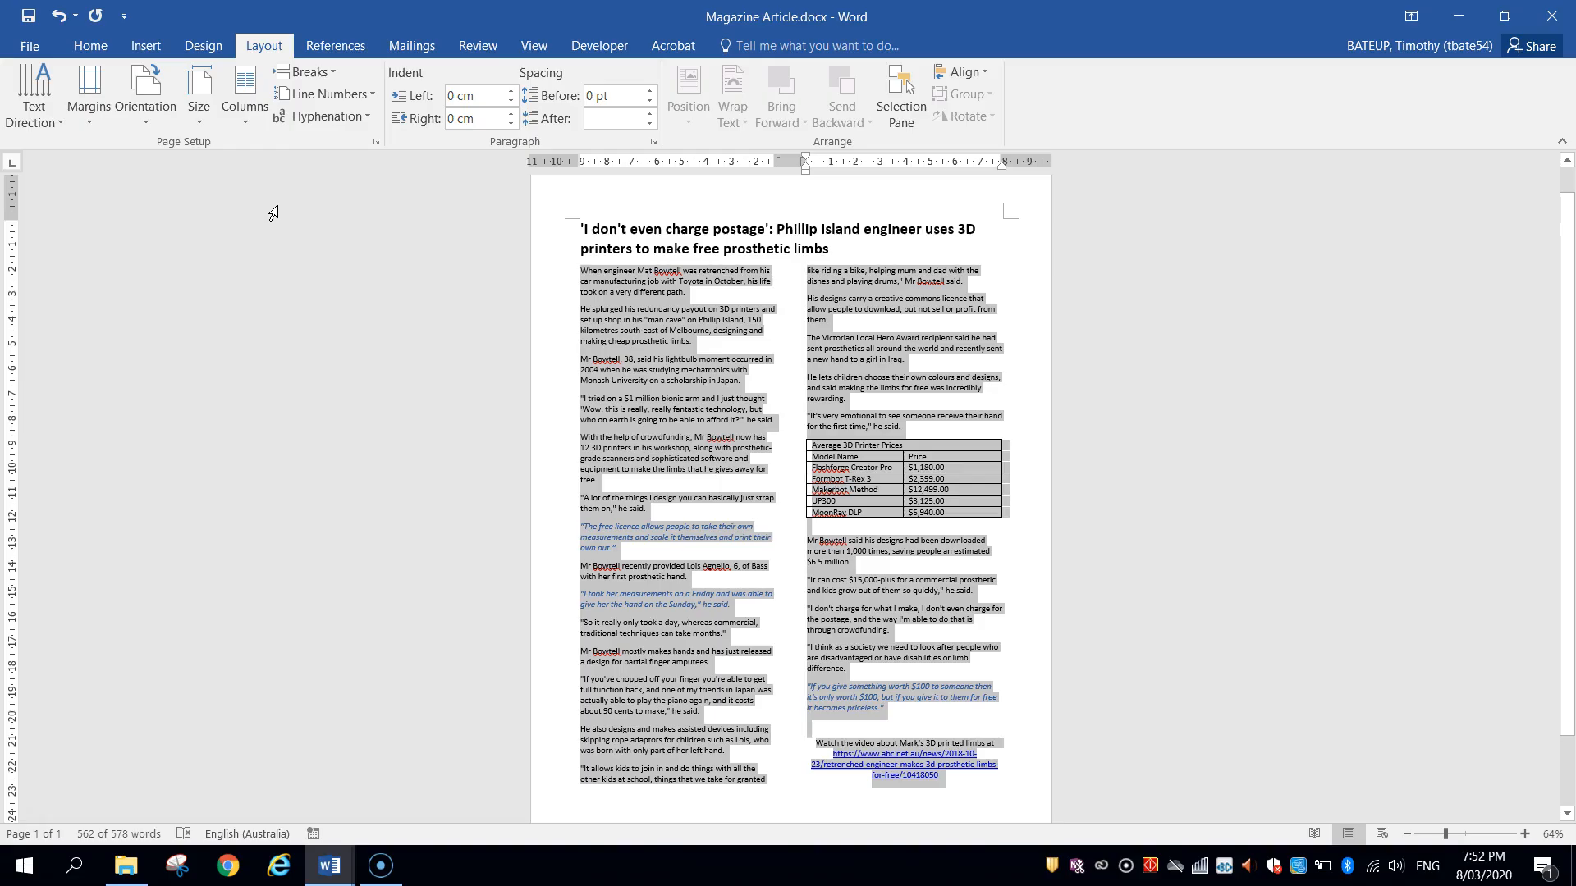
scroll(566, 440, down, 3)
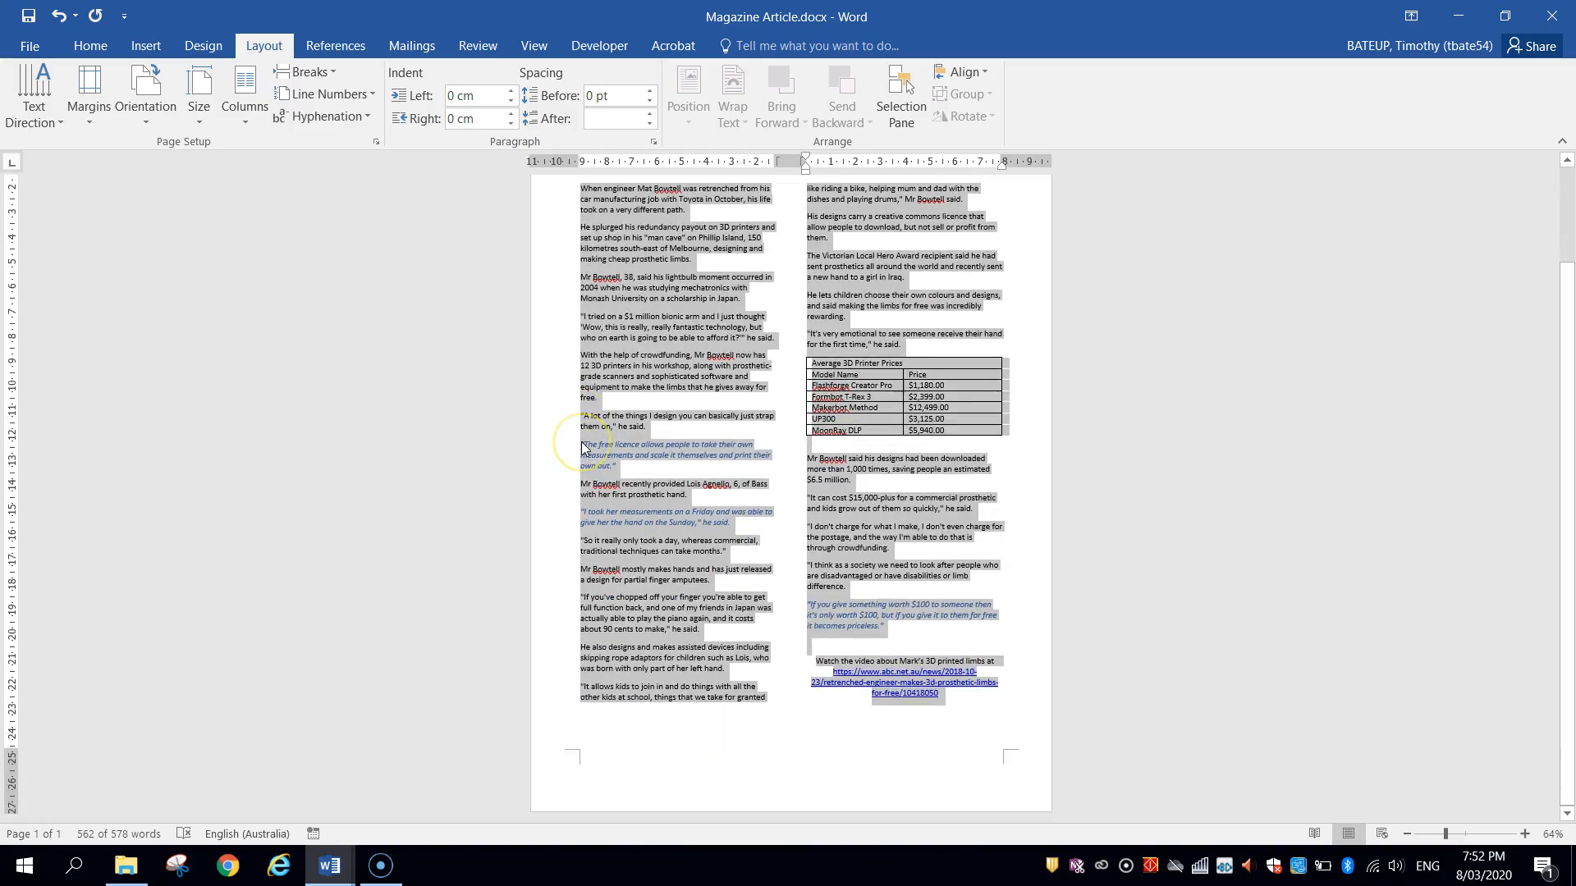
scroll(581, 447, up, 4)
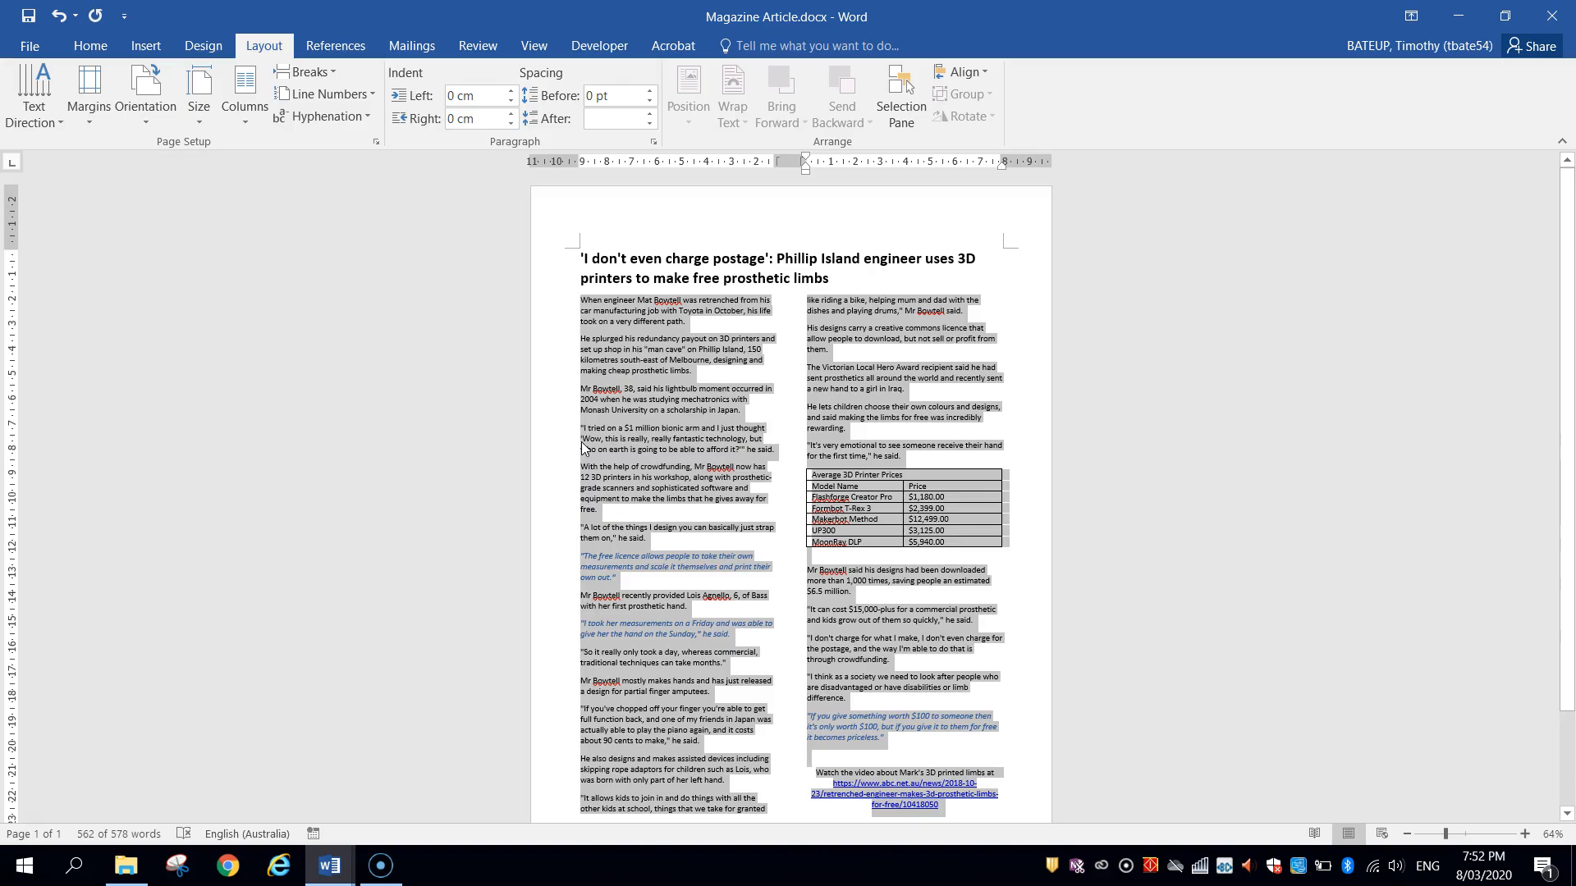
Set the font size of the selected two-column body text to 12 pt.
click(572, 443)
click(570, 430)
click(82, 48)
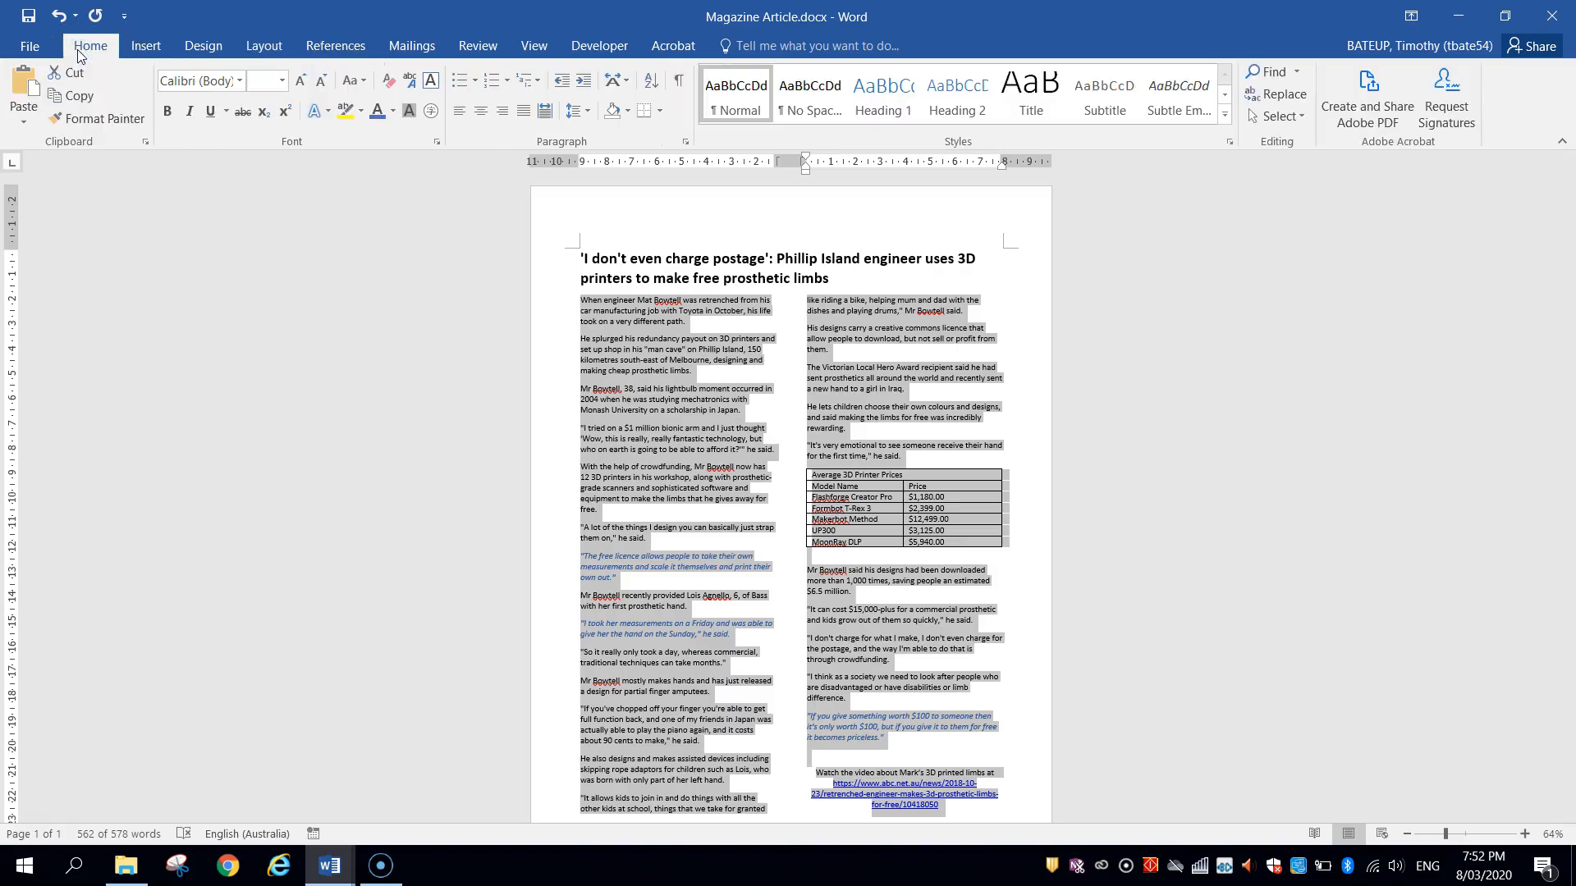
click(281, 79)
click(268, 202)
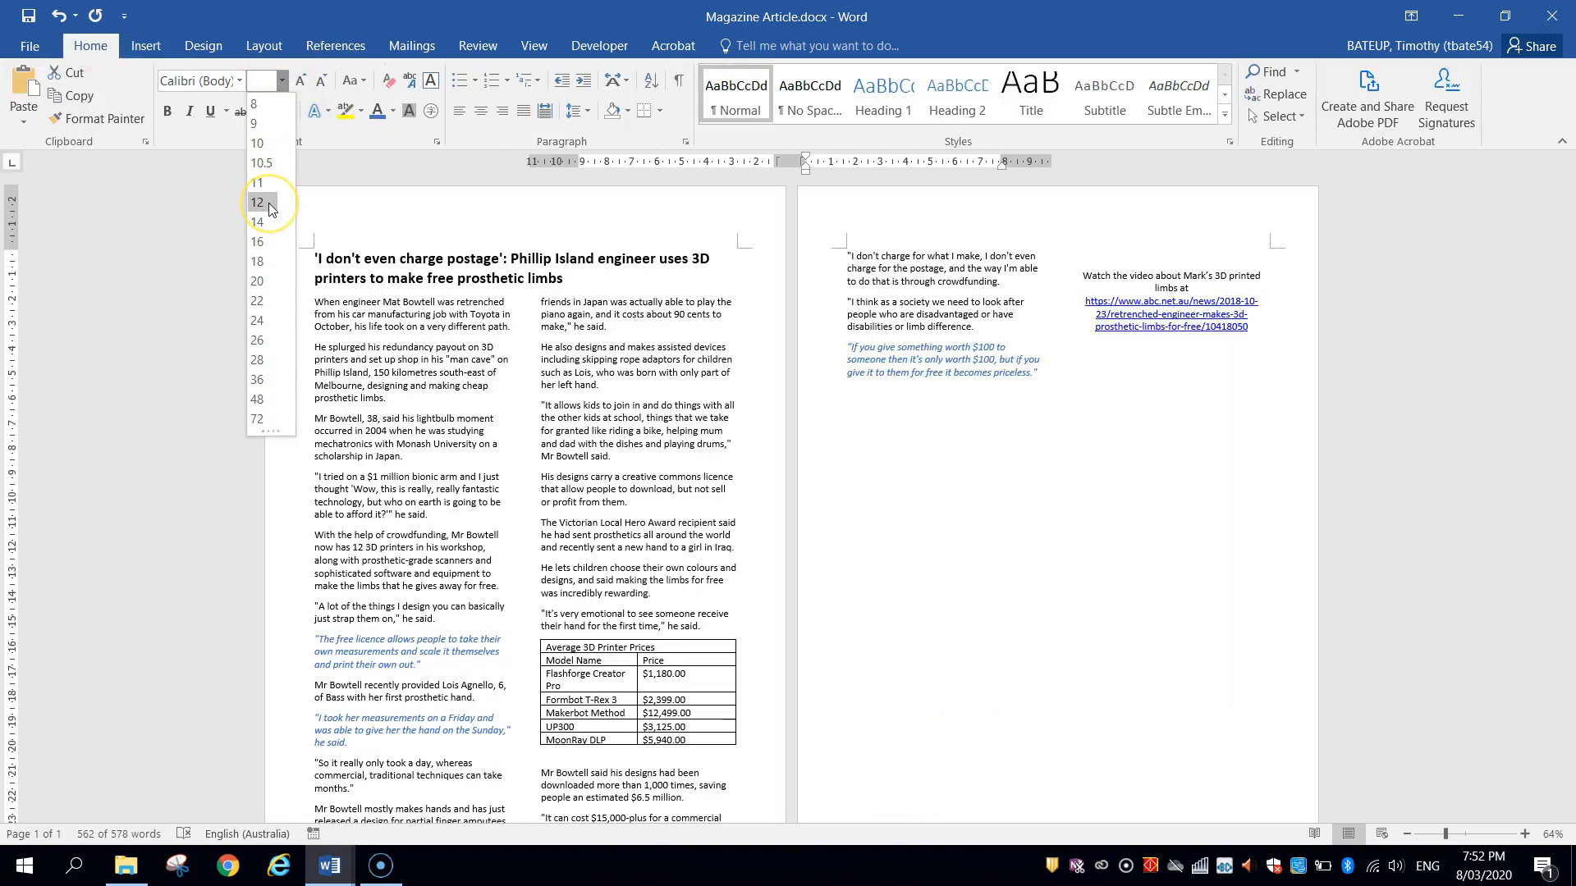
Format the two-column body text in 12 pt with 1.5 line spacing.
click(261, 204)
click(263, 202)
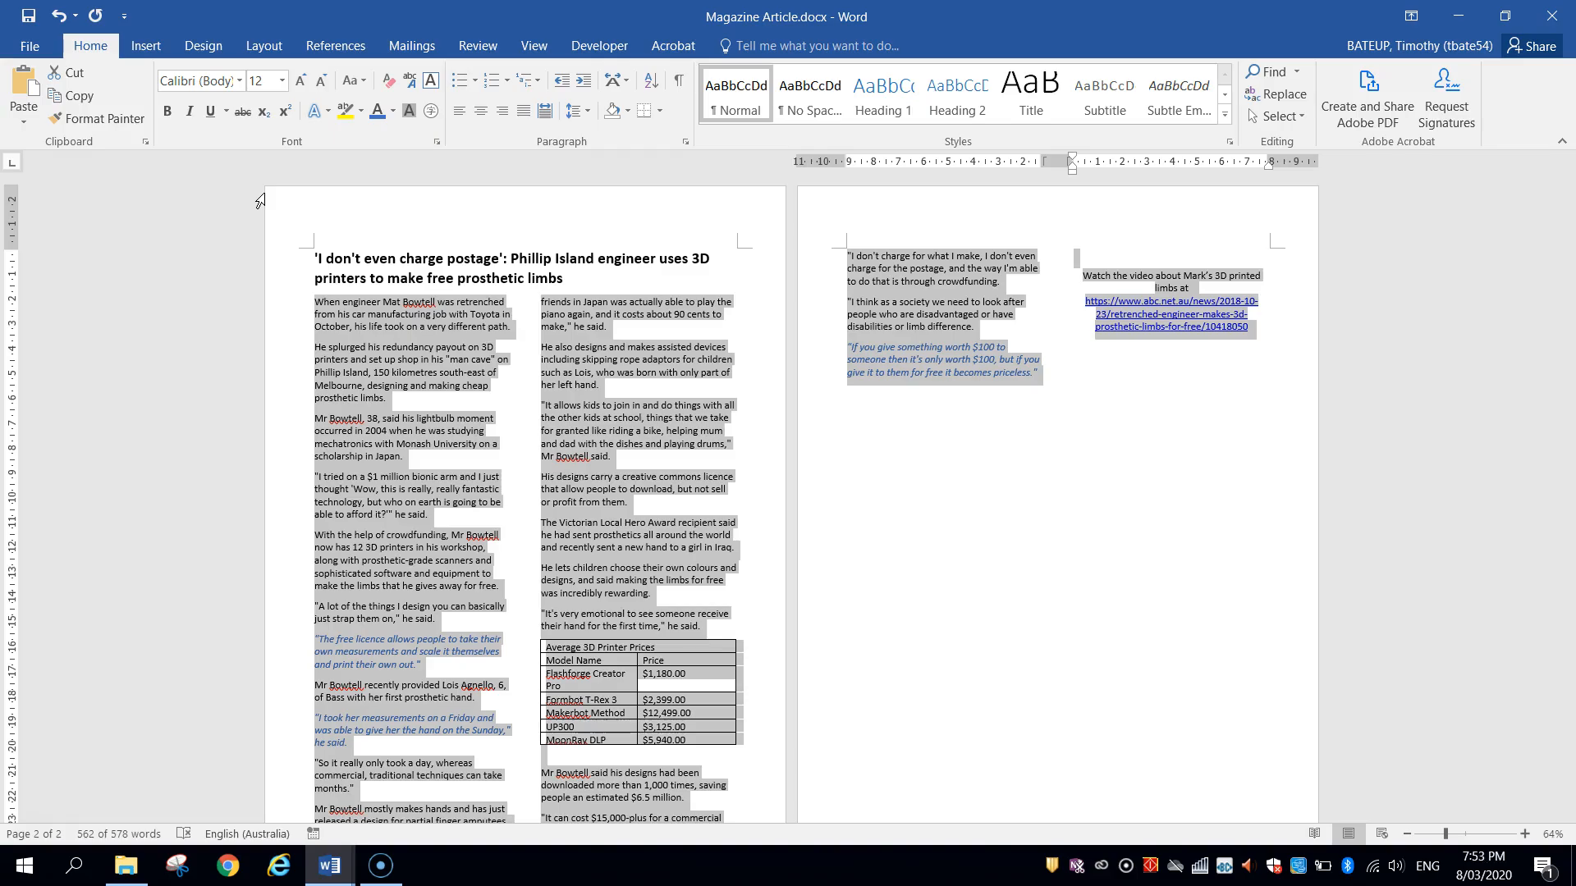
click(586, 113)
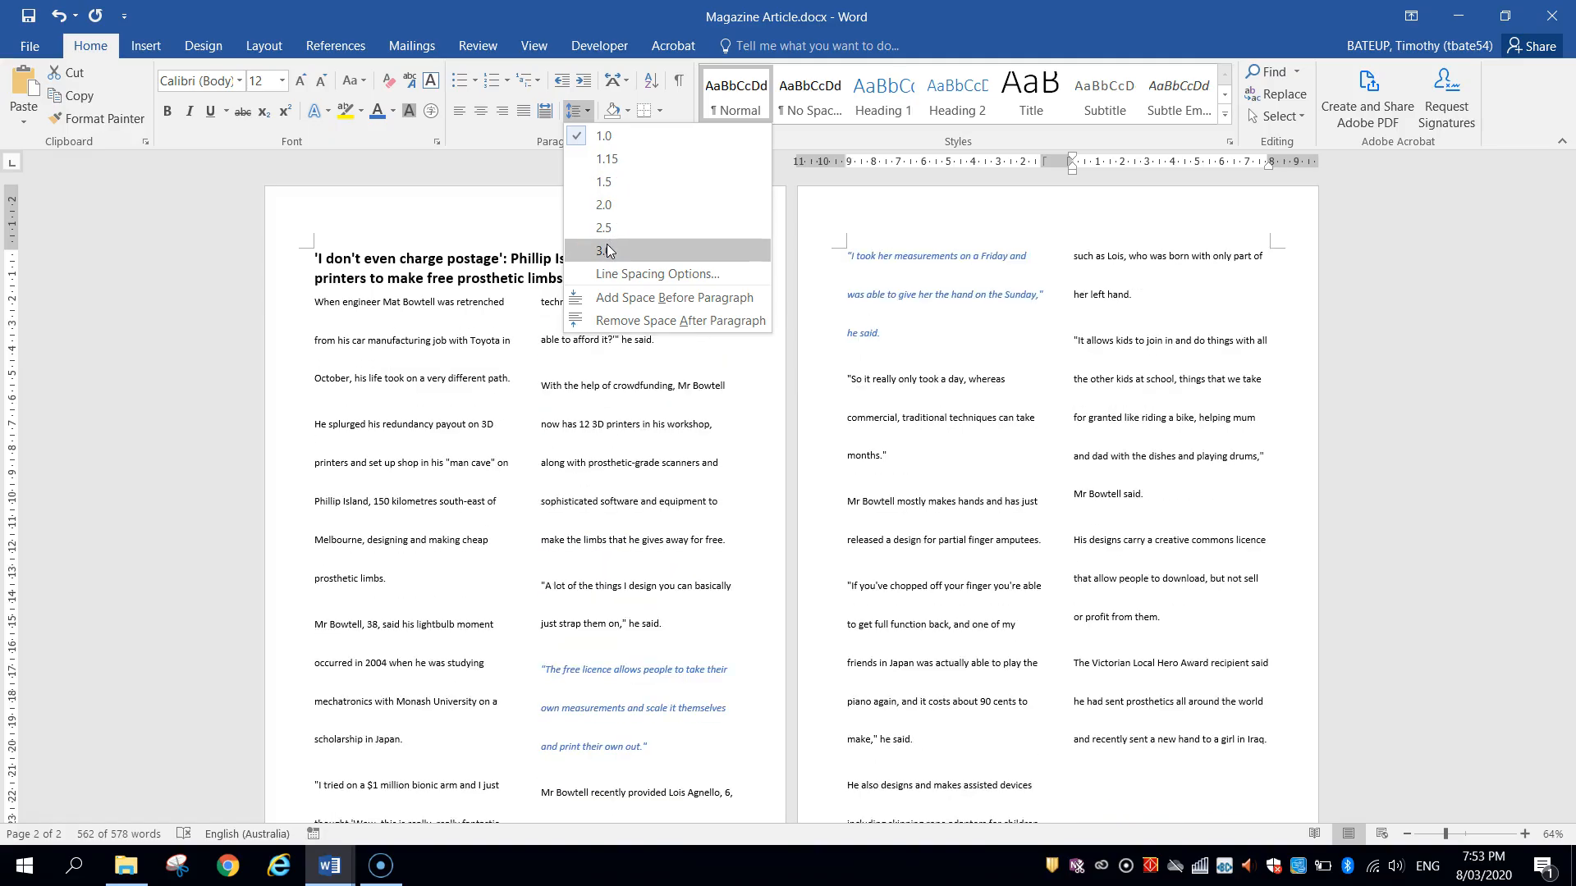
click(611, 188)
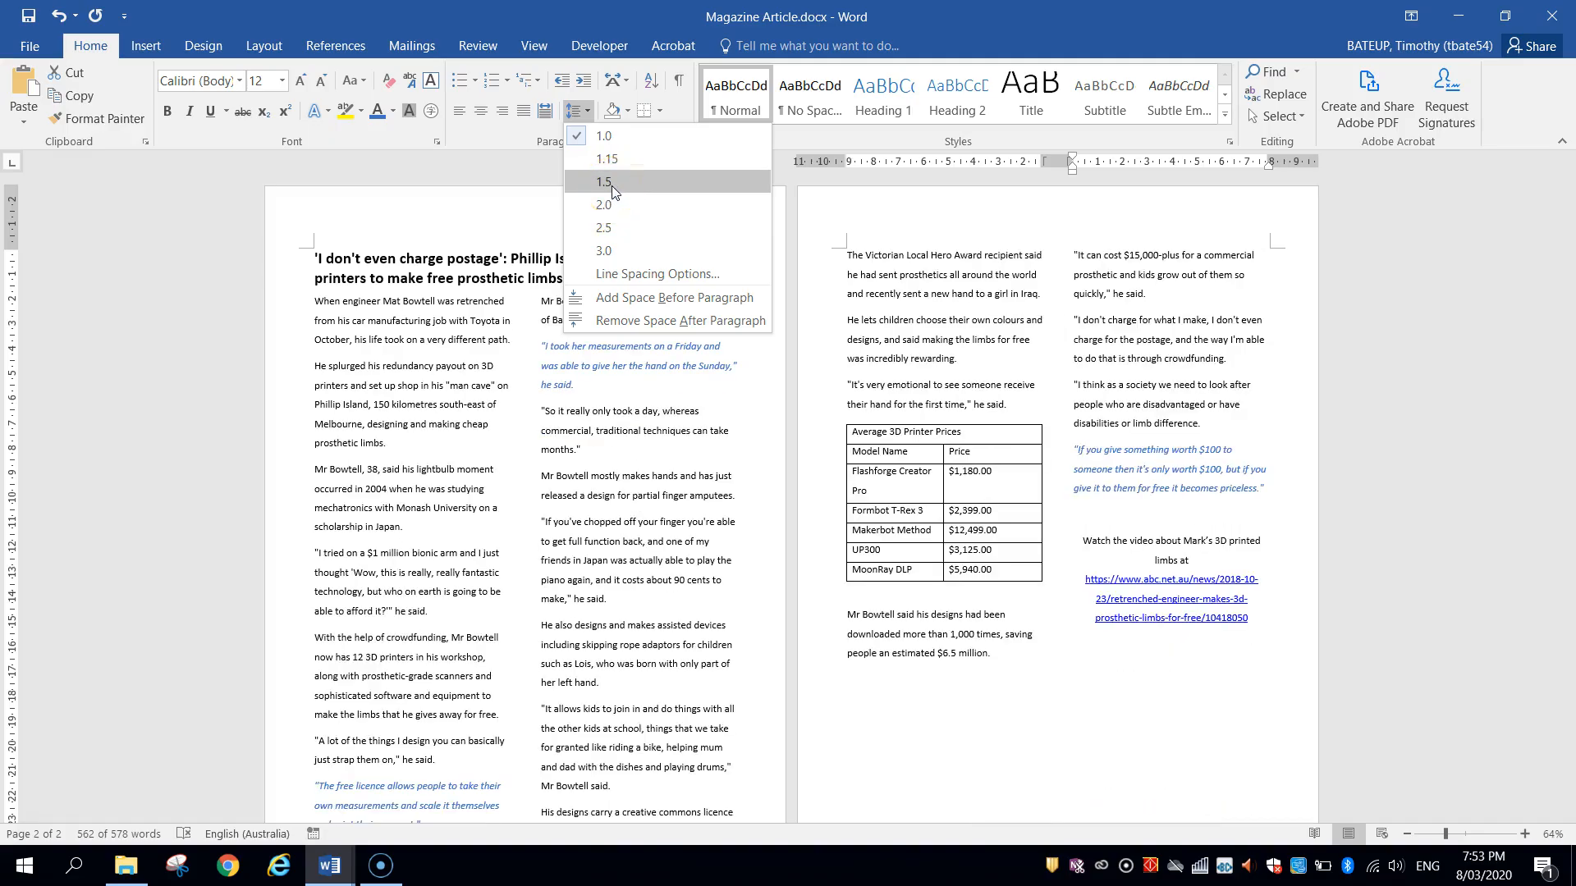
click(628, 184)
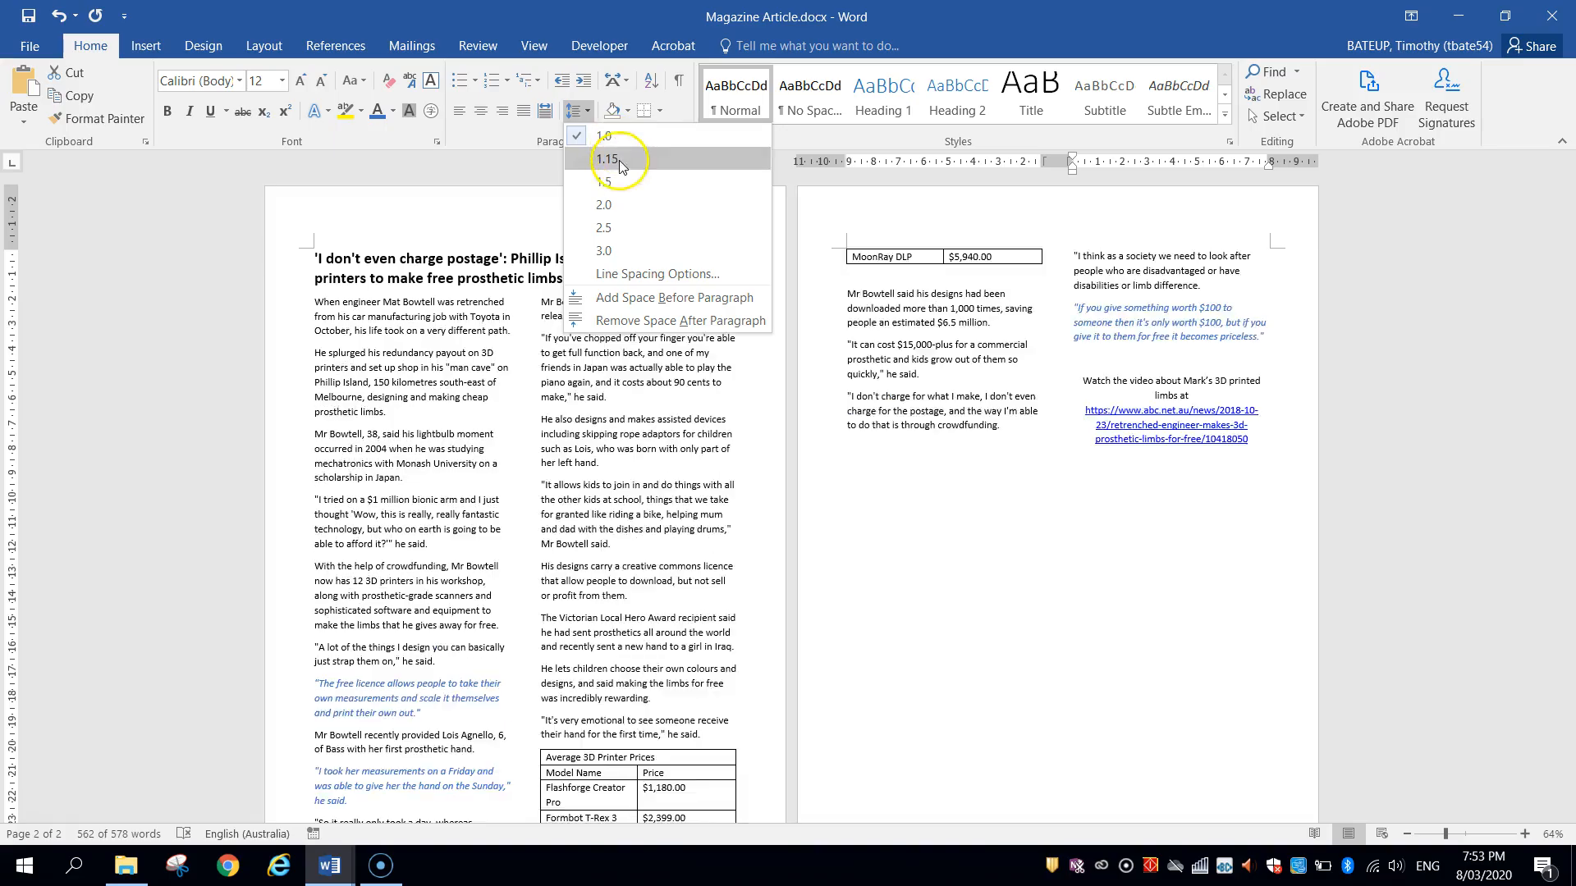
click(611, 182)
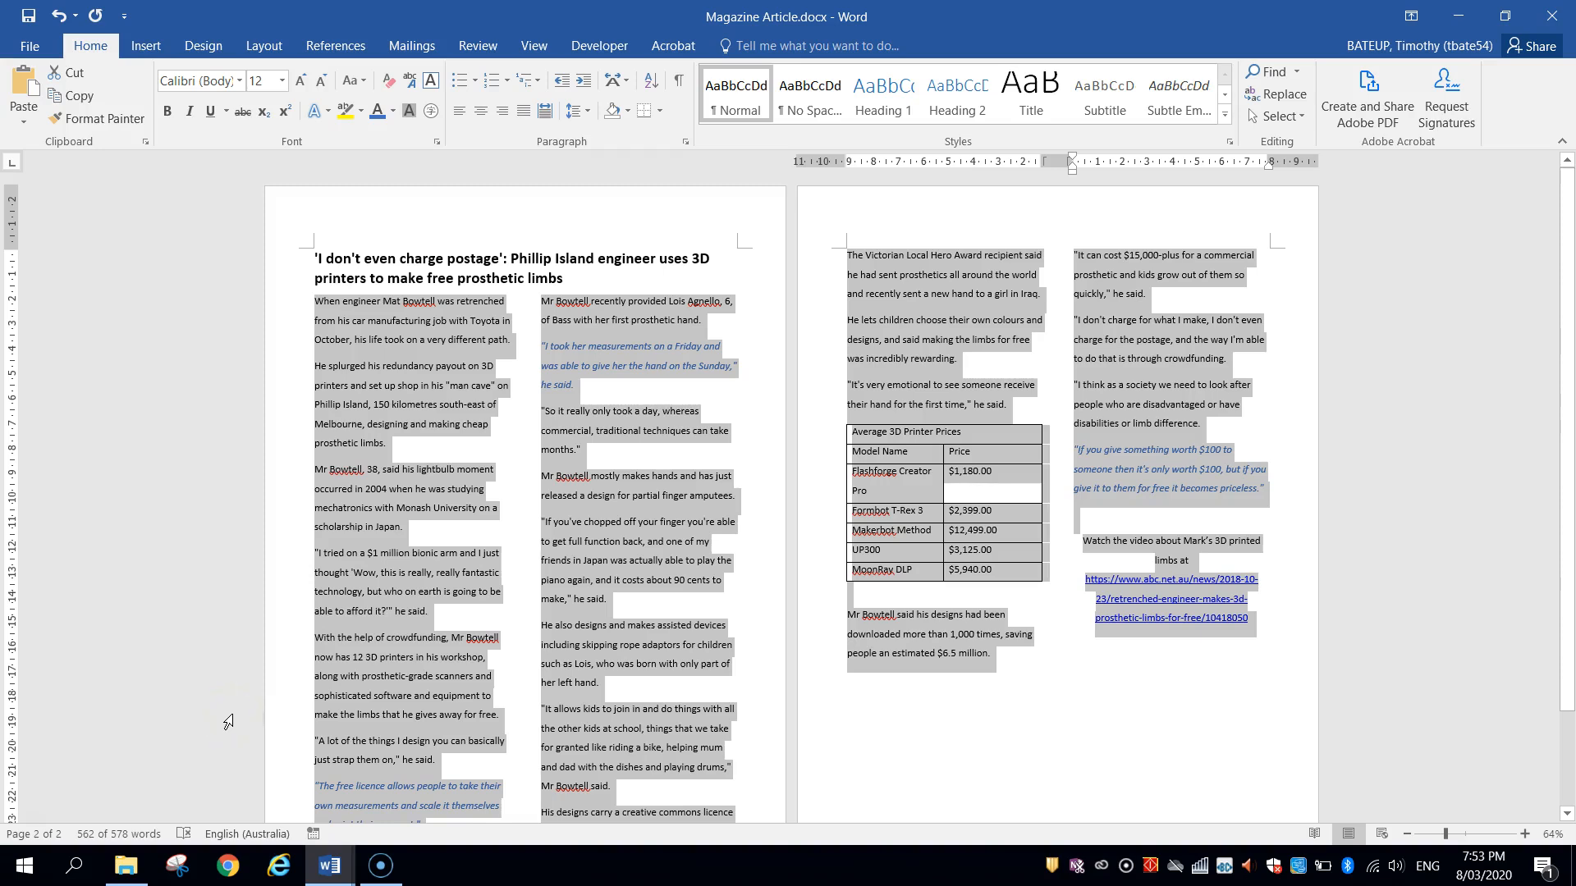
Try centred, right, justified and left alignment on the selected body text.
click(461, 110)
click(480, 112)
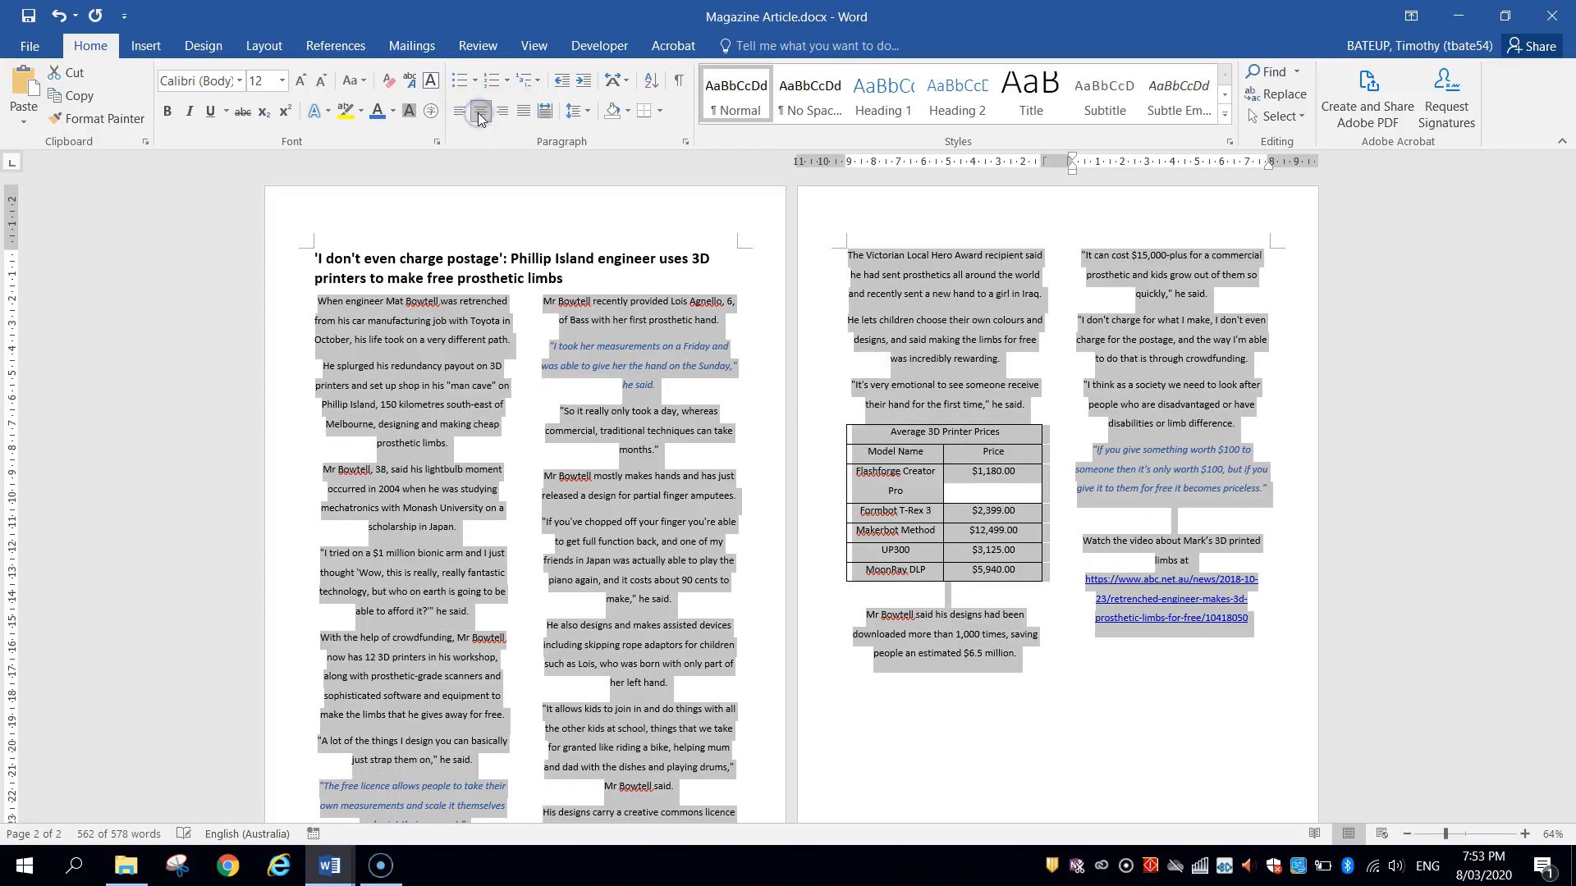
click(502, 111)
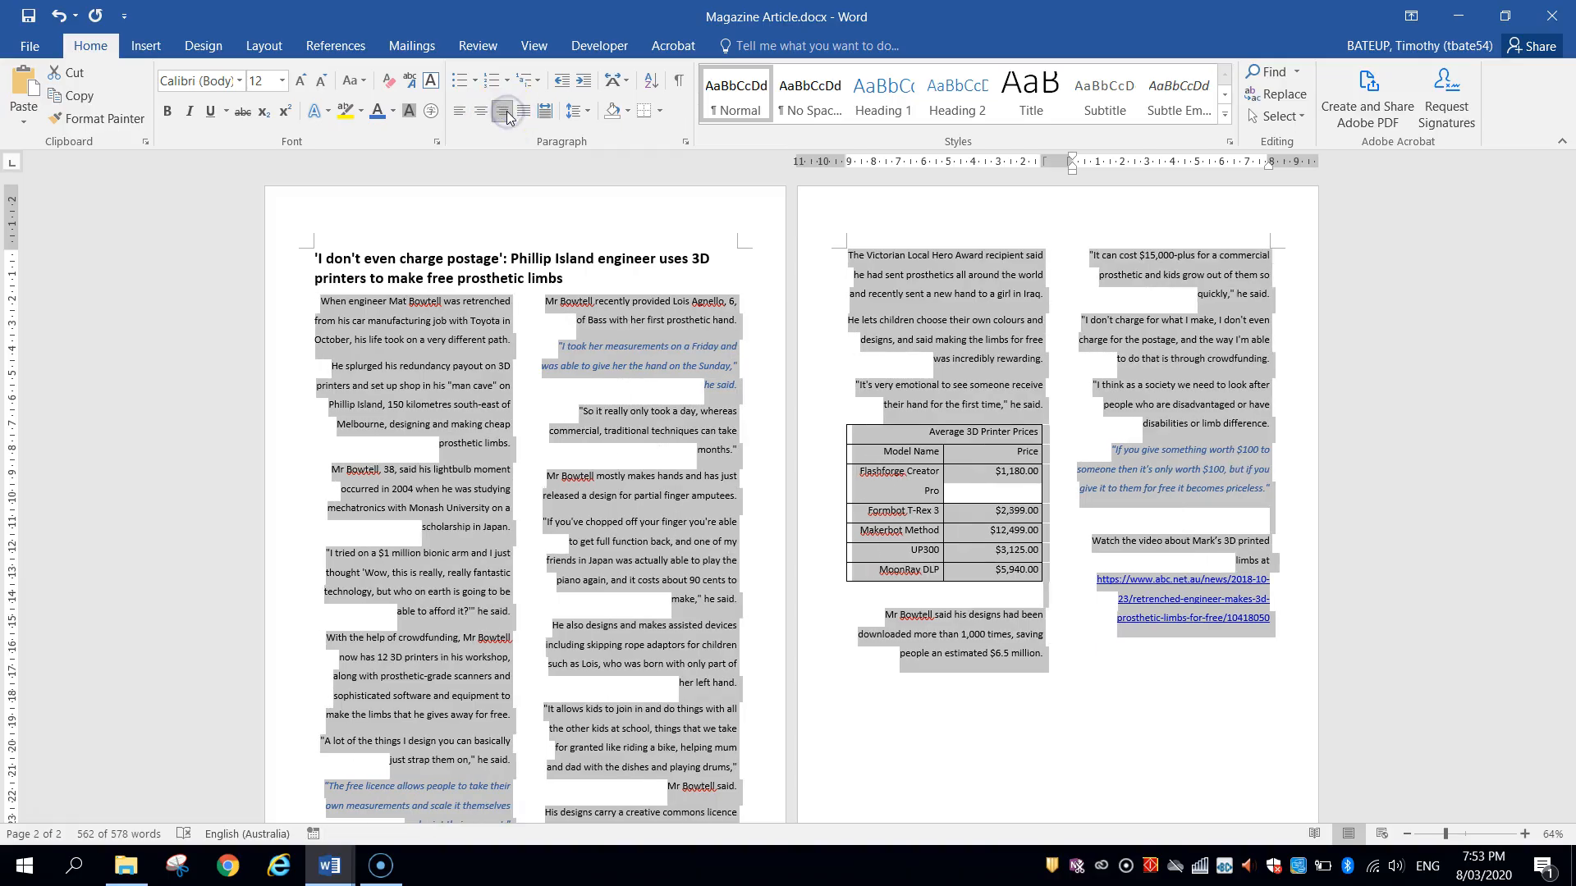
click(524, 111)
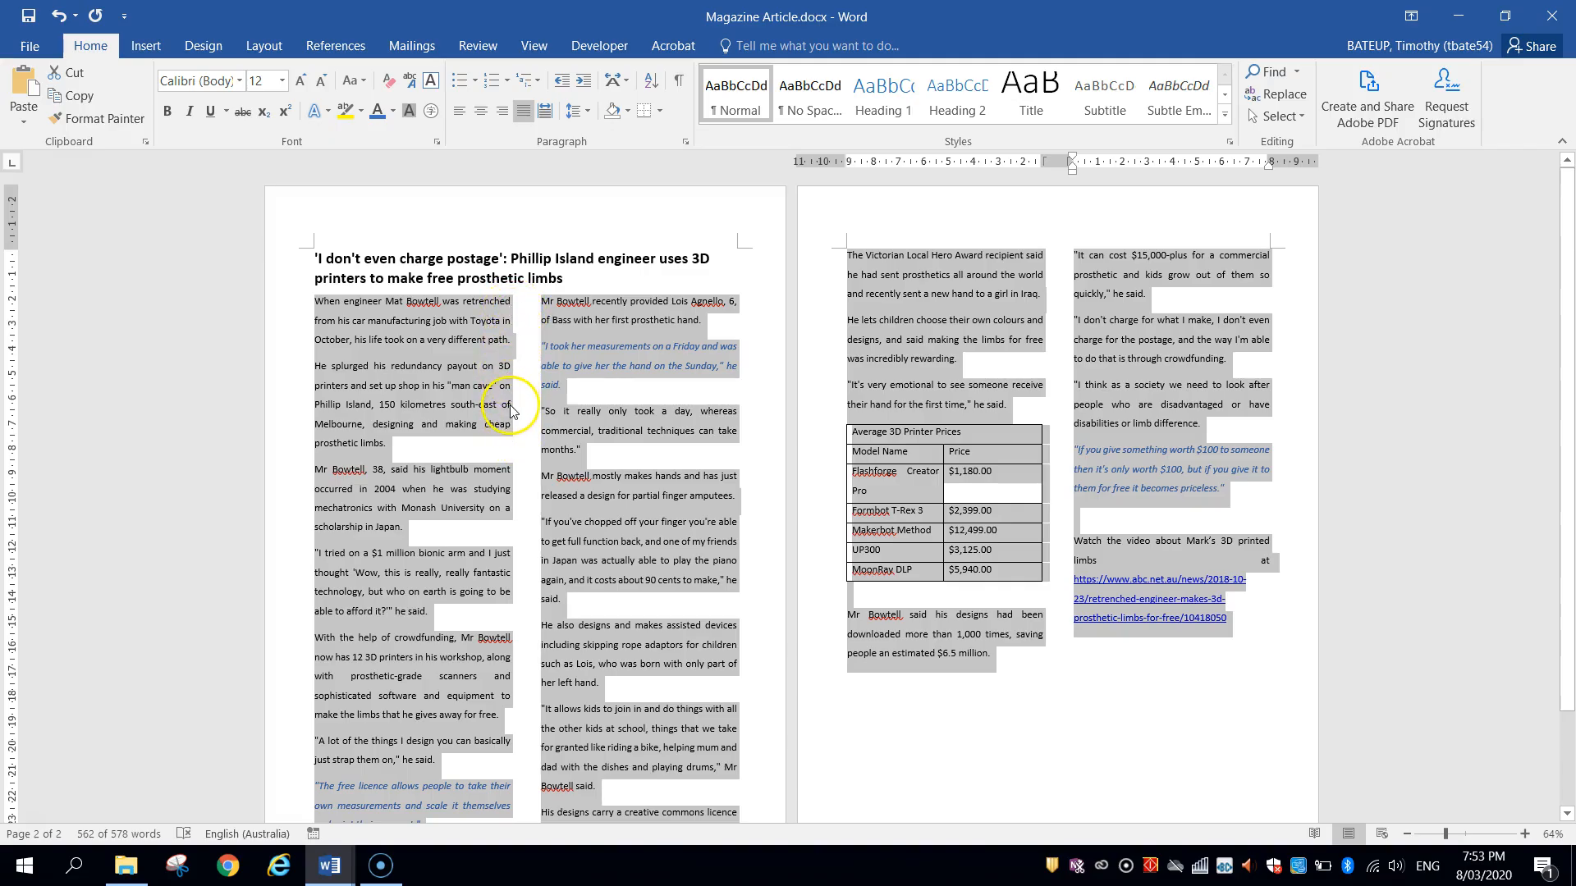
click(460, 112)
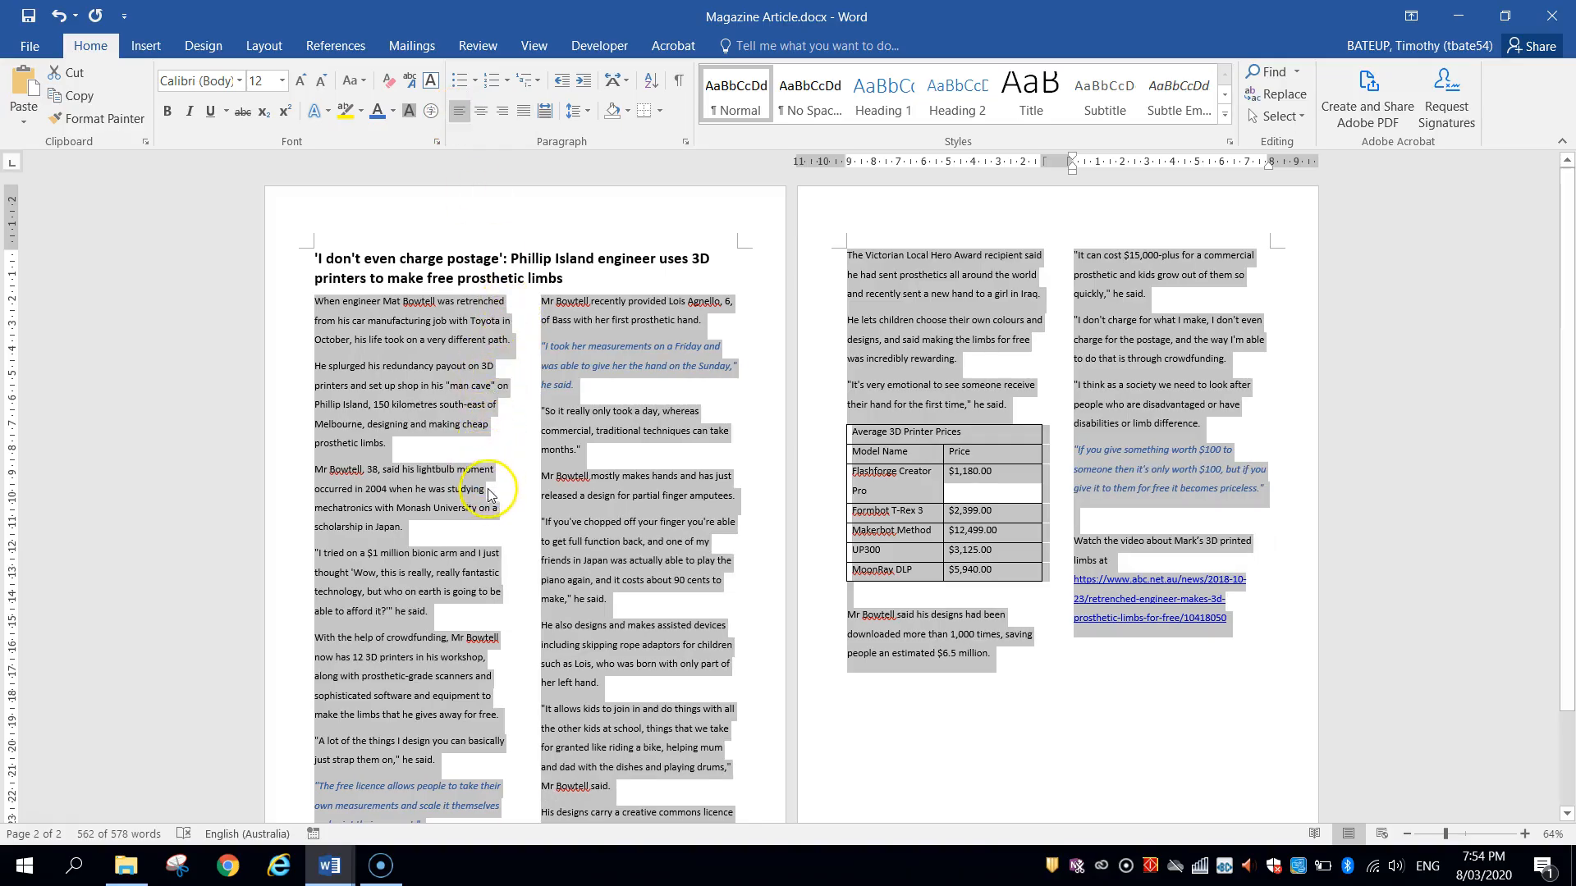
click(497, 535)
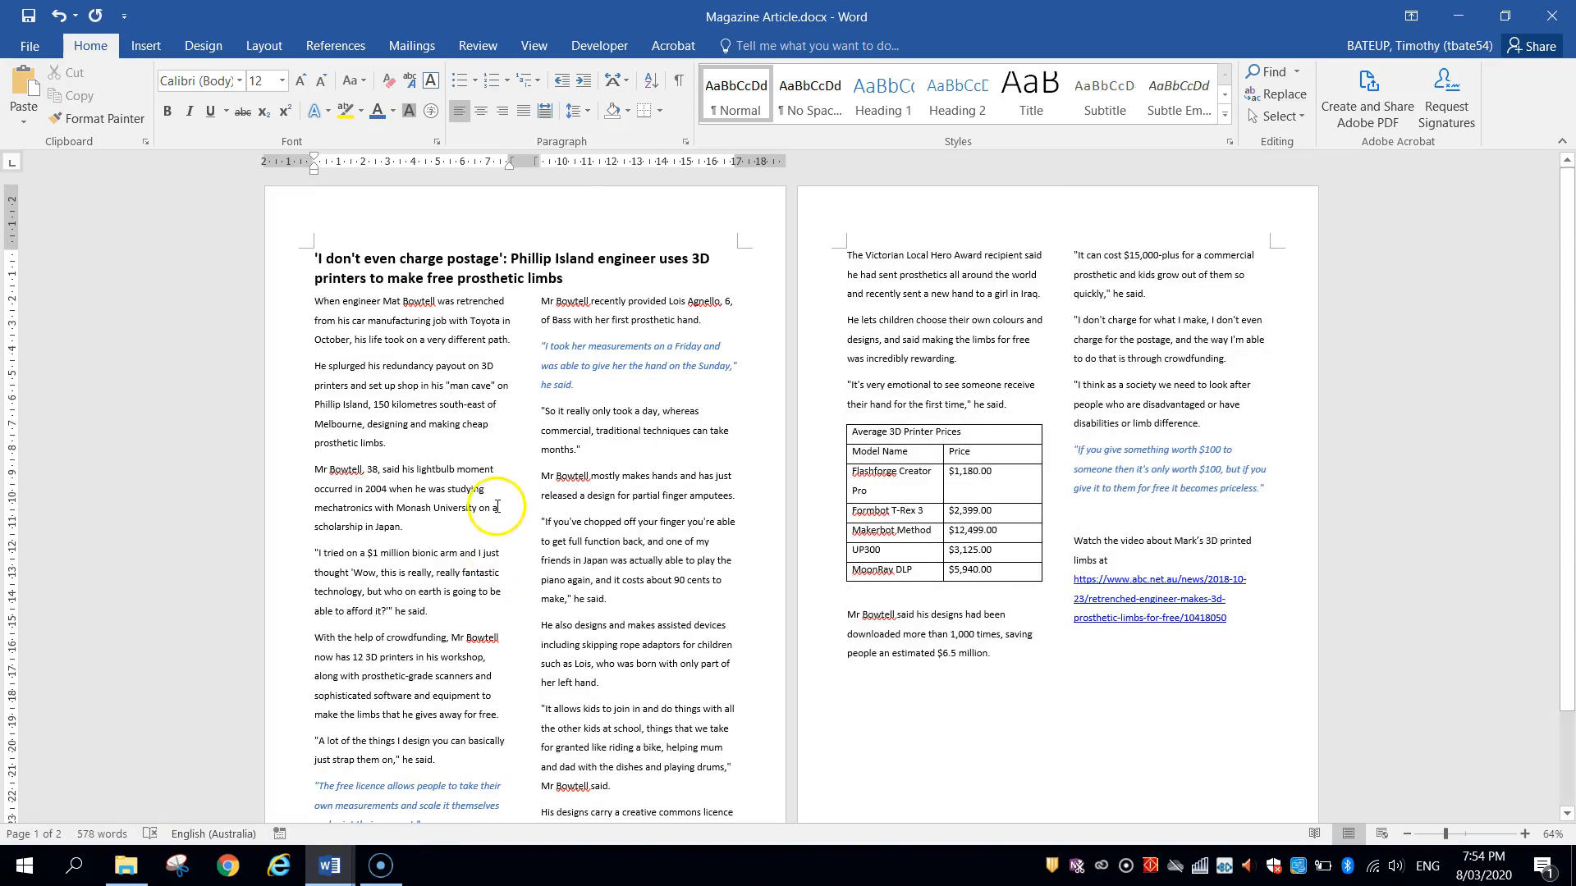
Justify all the text below the title, including the price table and the video link.
drag(314, 302, 1063, 446)
click(523, 111)
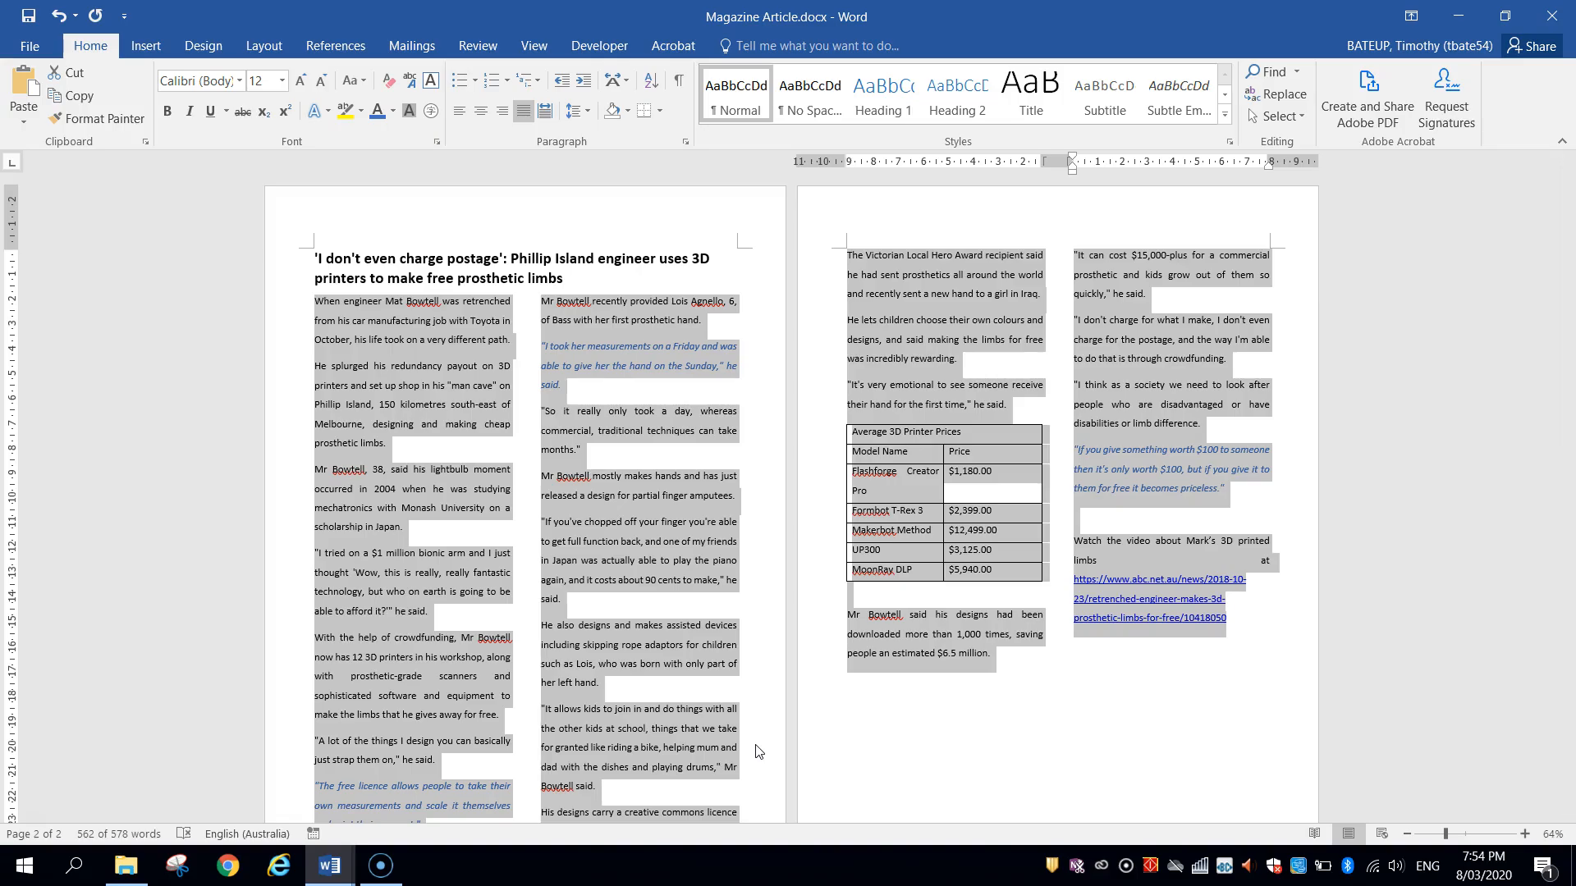
click(443, 508)
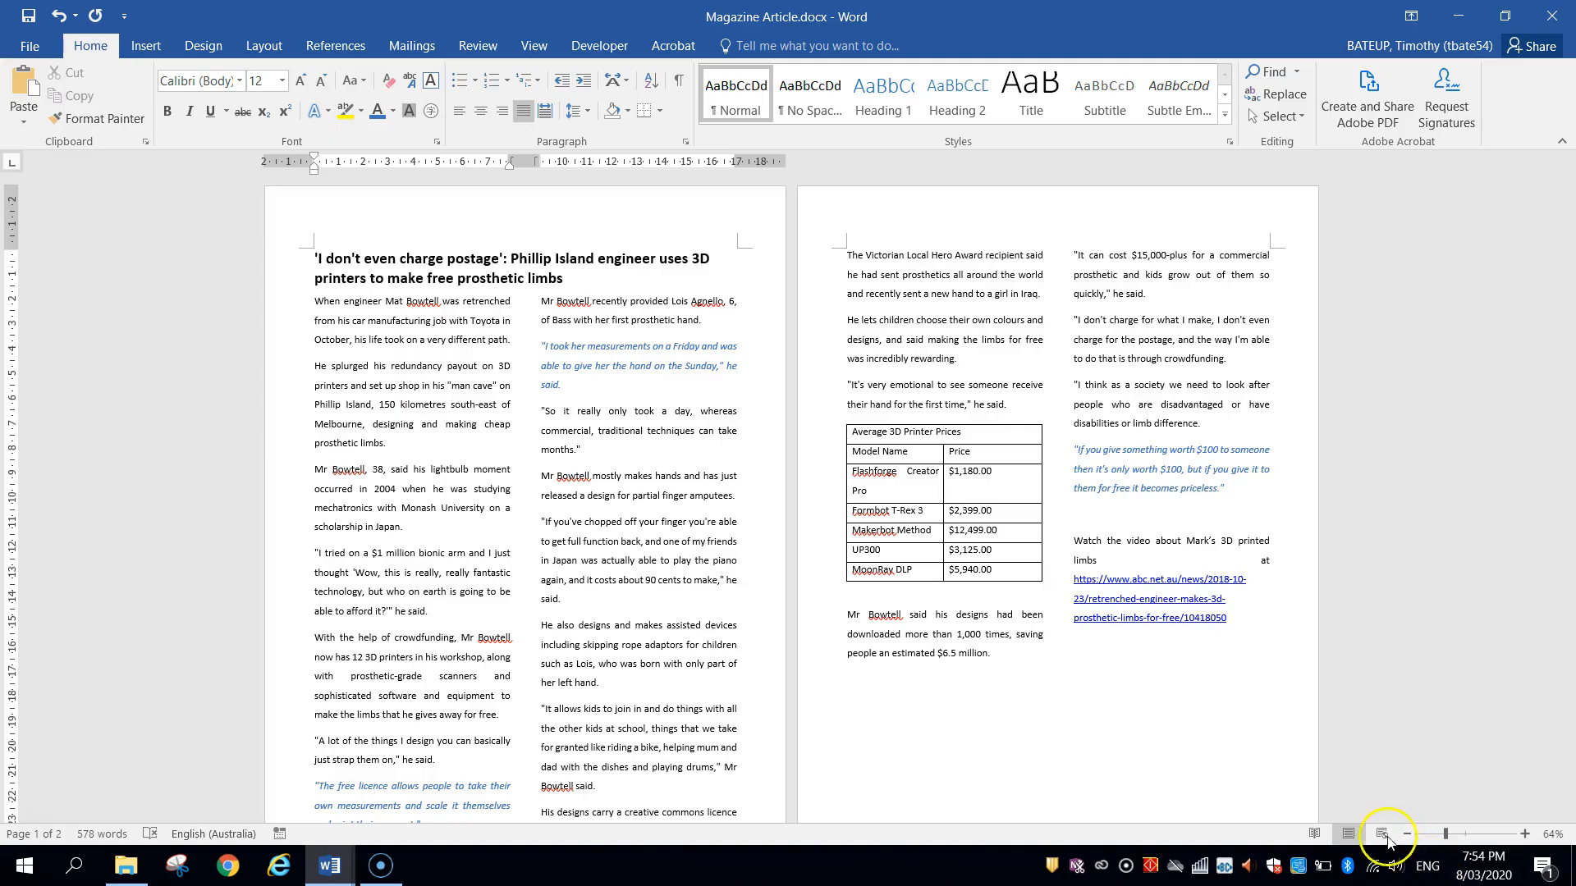
Make the article's opening paragraph below the title bold and italic.
scroll(1094, 672, down, 1)
scroll(1093, 673, up, 1)
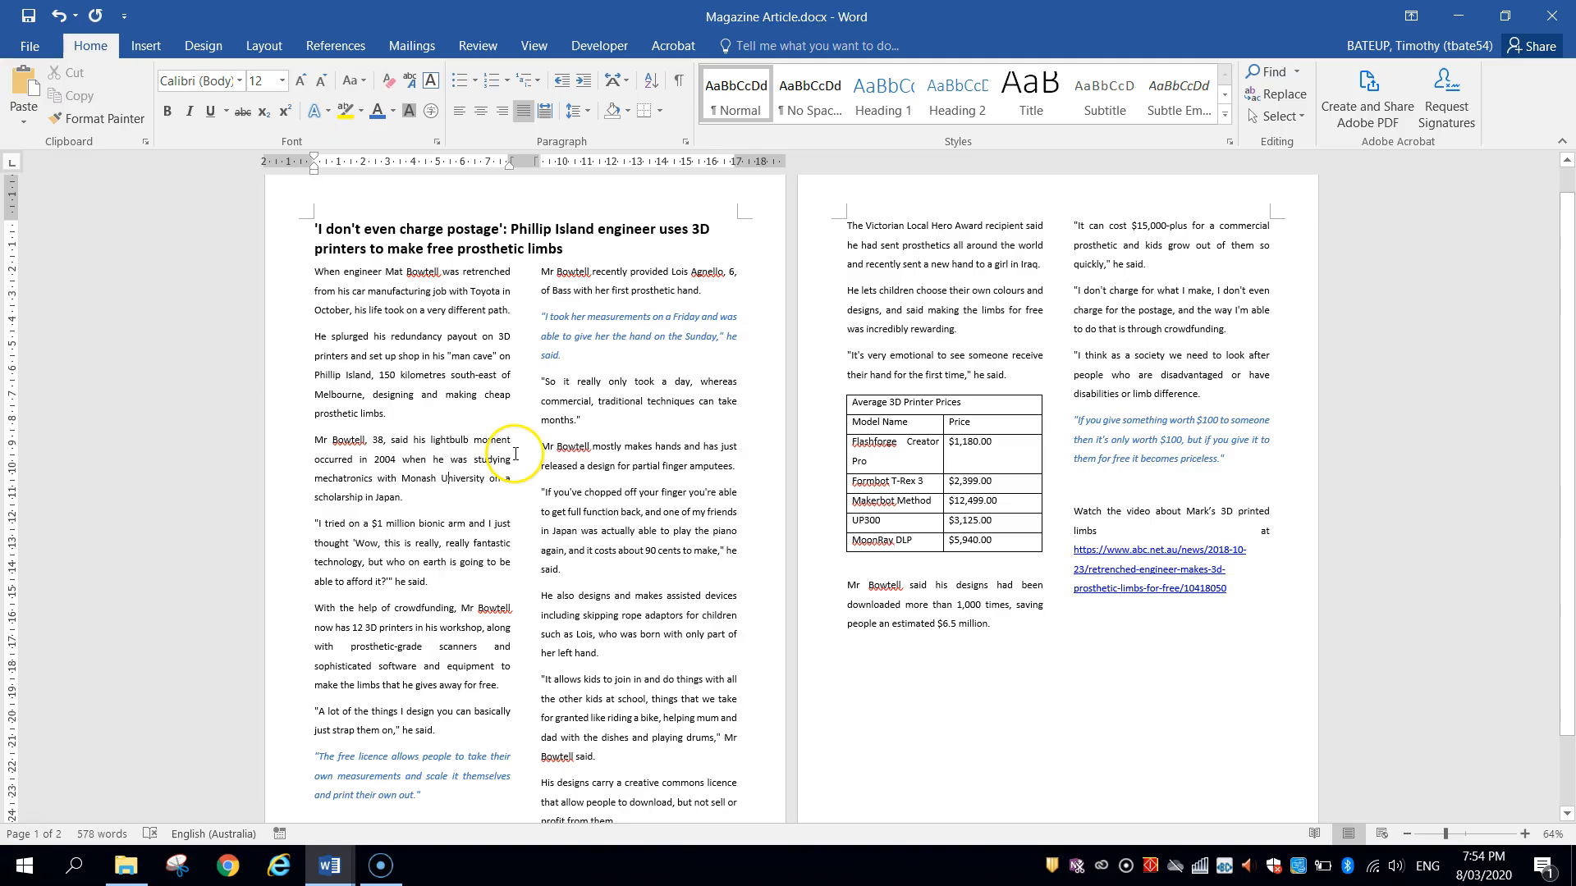
scroll(250, 320, up, 3)
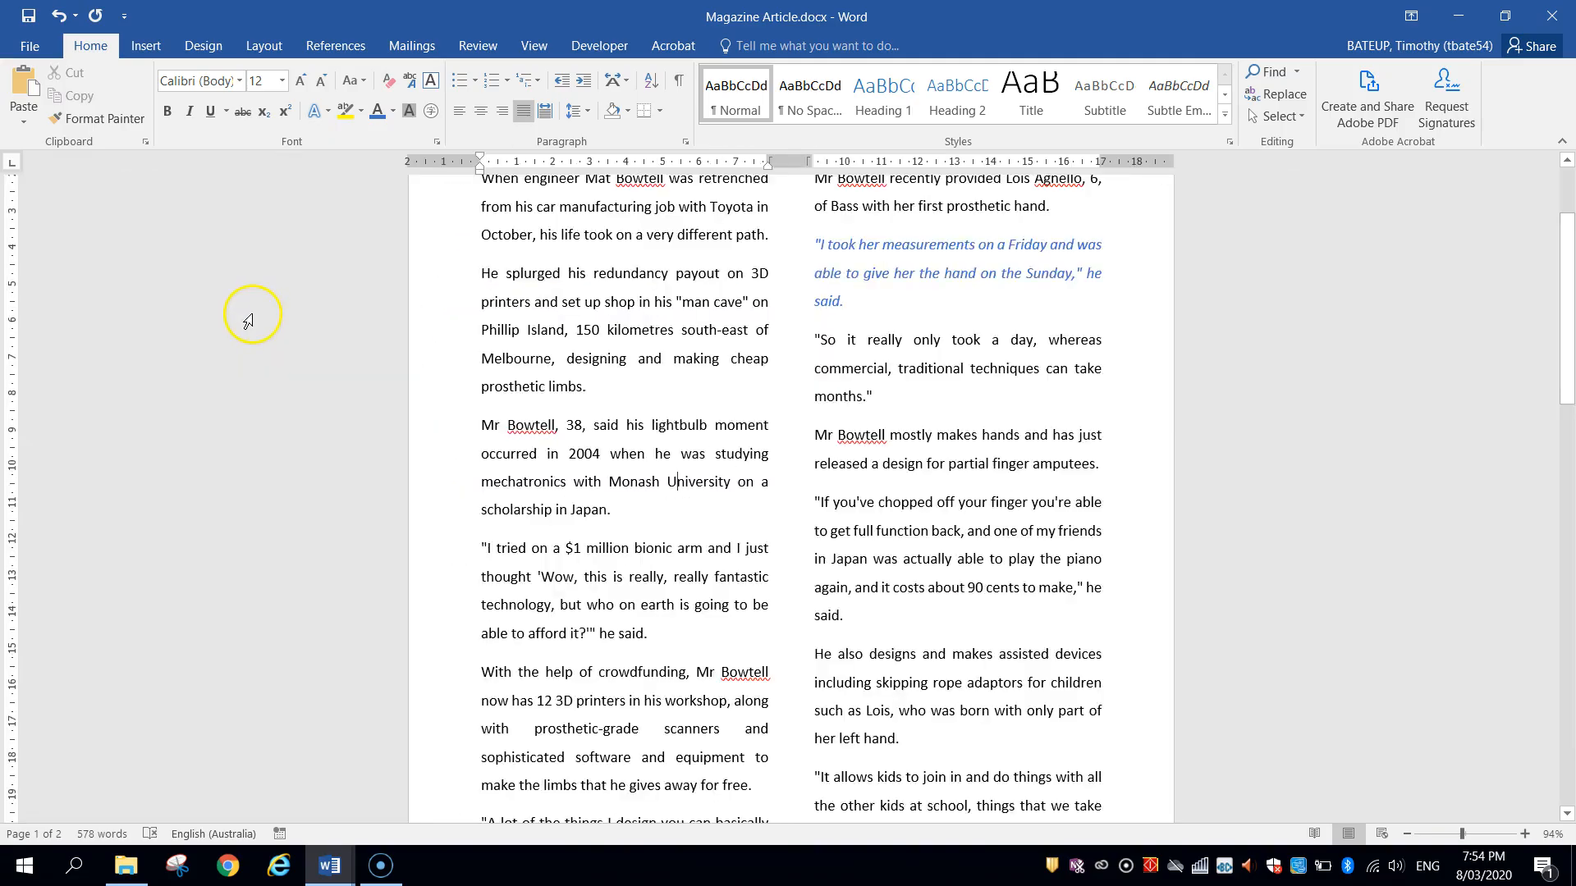
drag(481, 361, 787, 418)
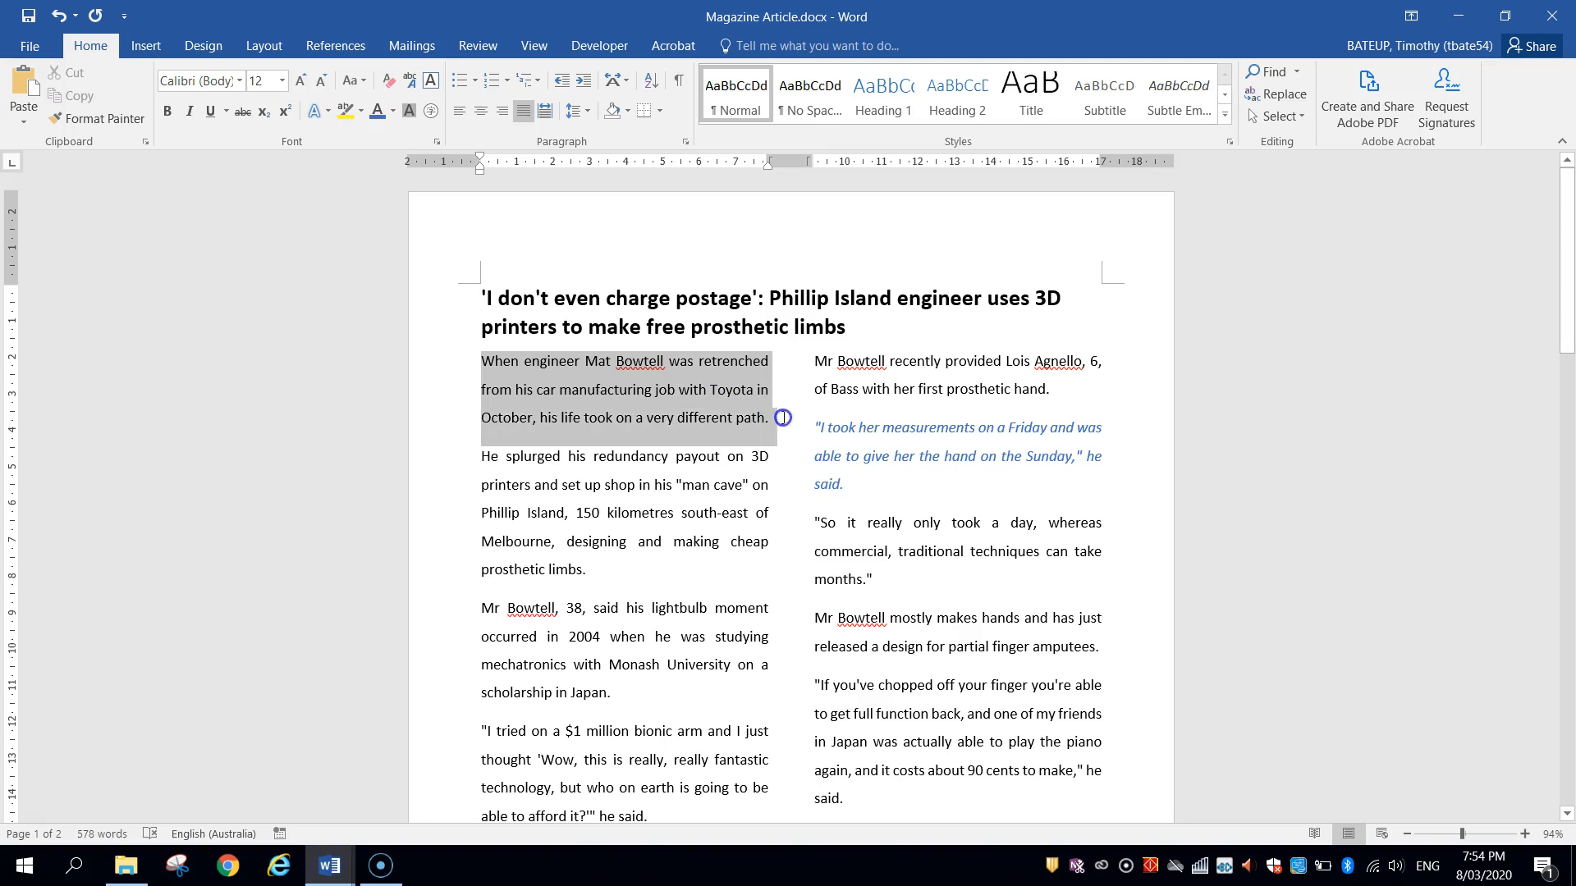
scroll(738, 394, up, 6)
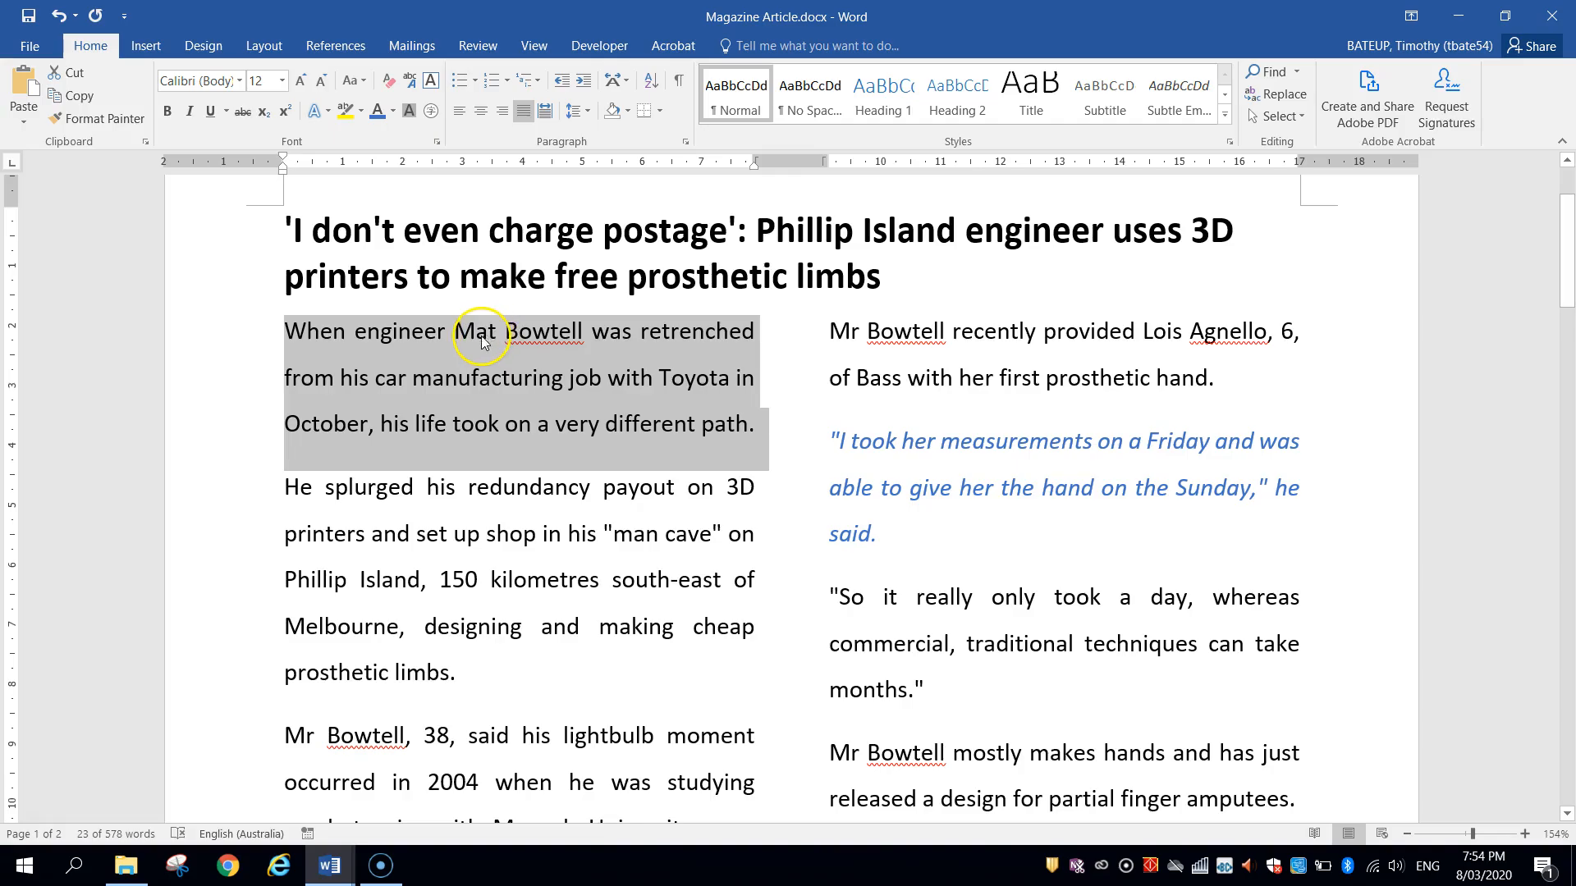
click(167, 110)
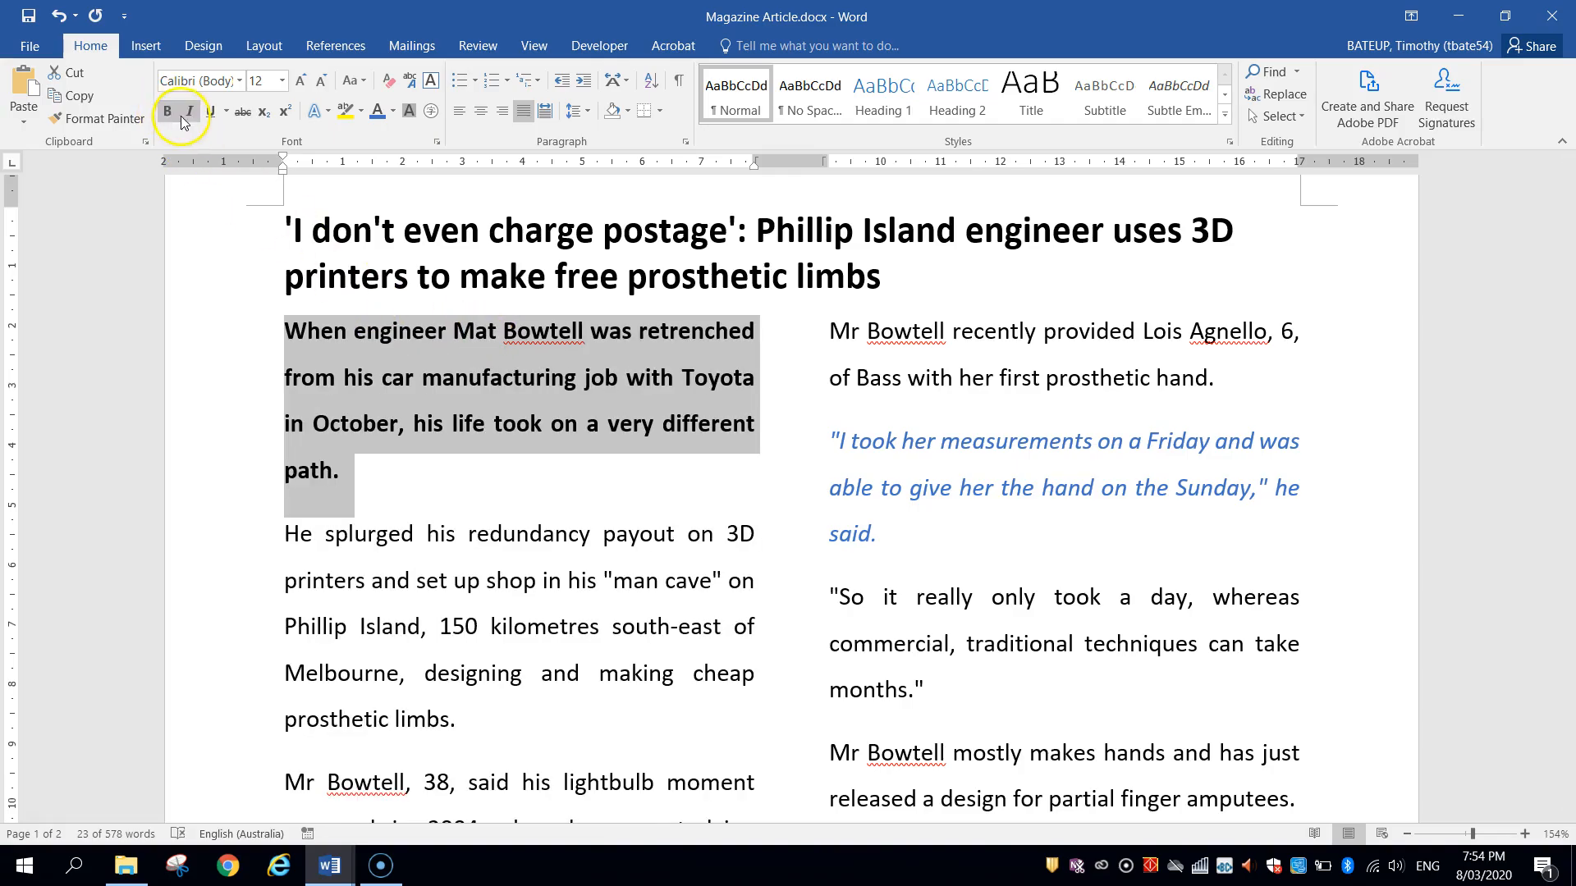
click(189, 111)
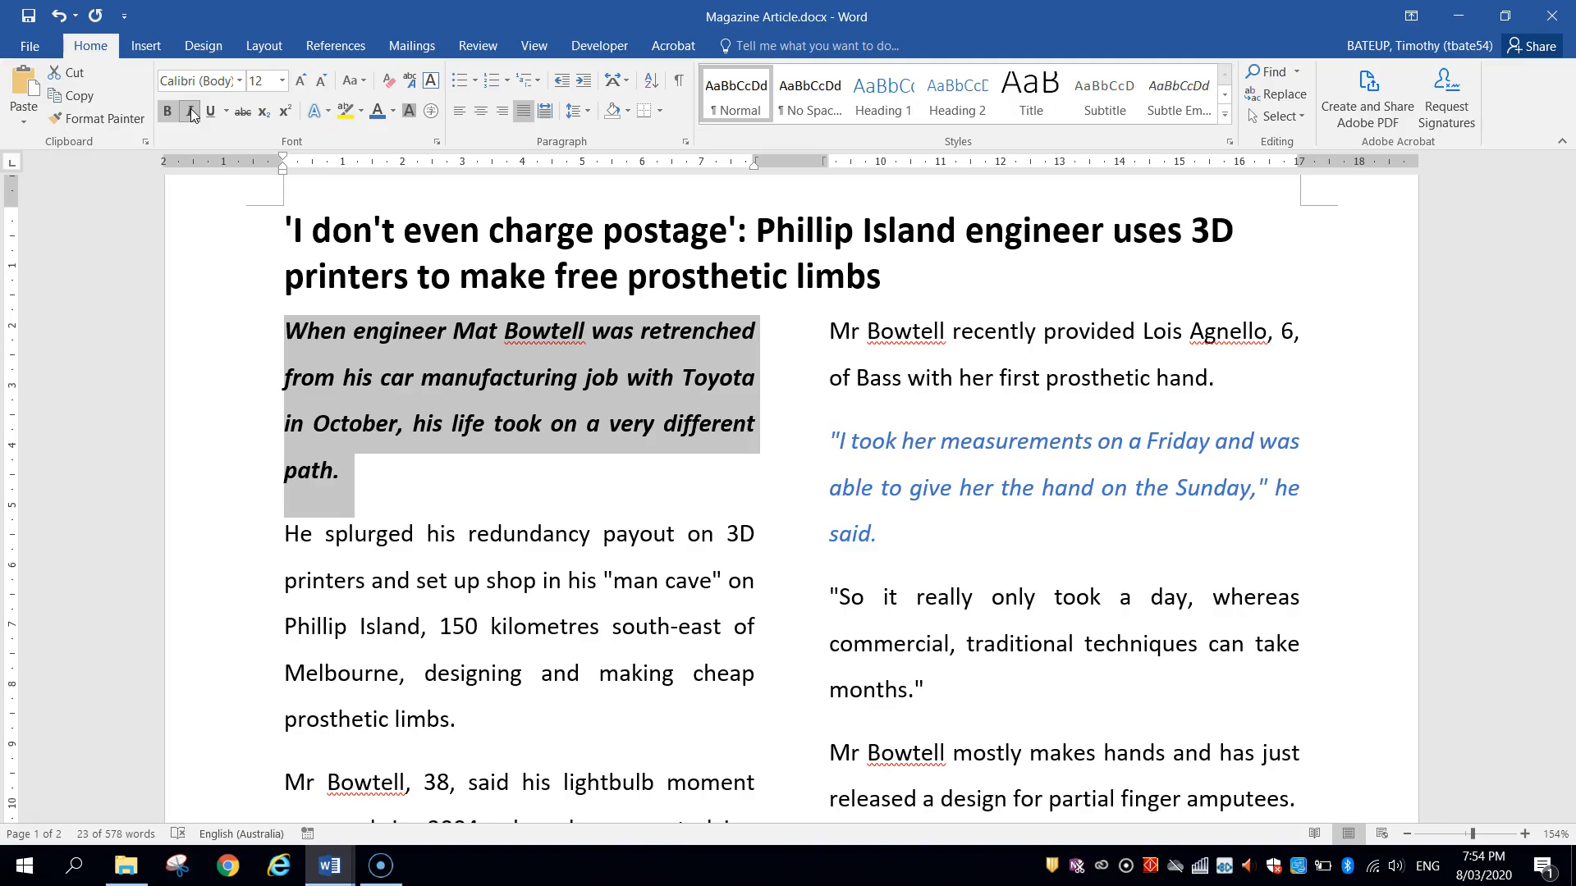
click(459, 472)
scroll(491, 497, down, 3)
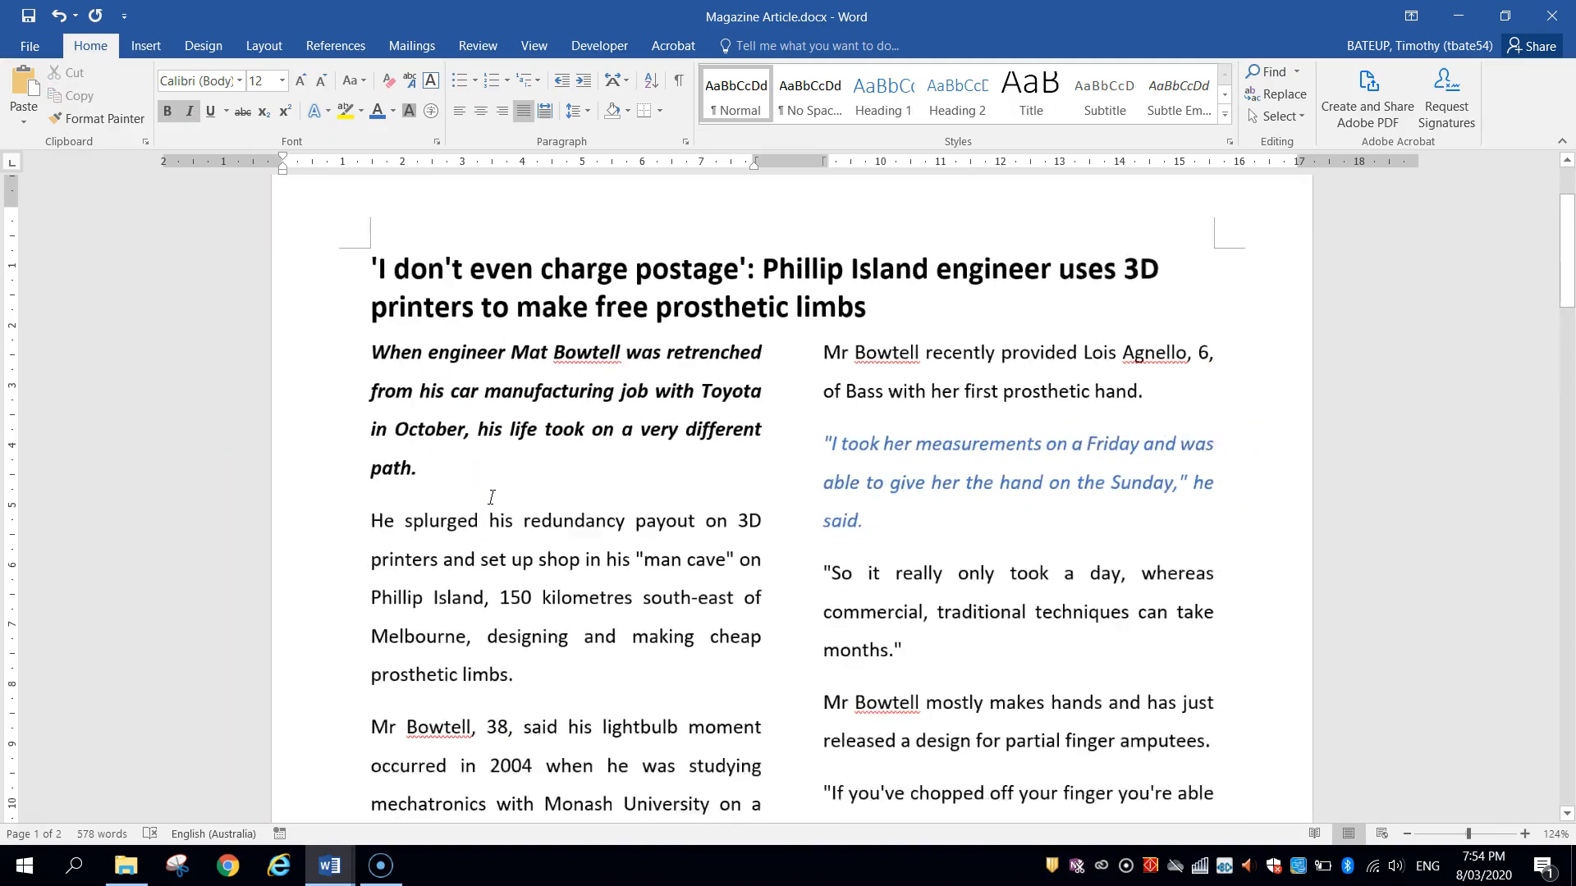
scroll(491, 497, down, 1)
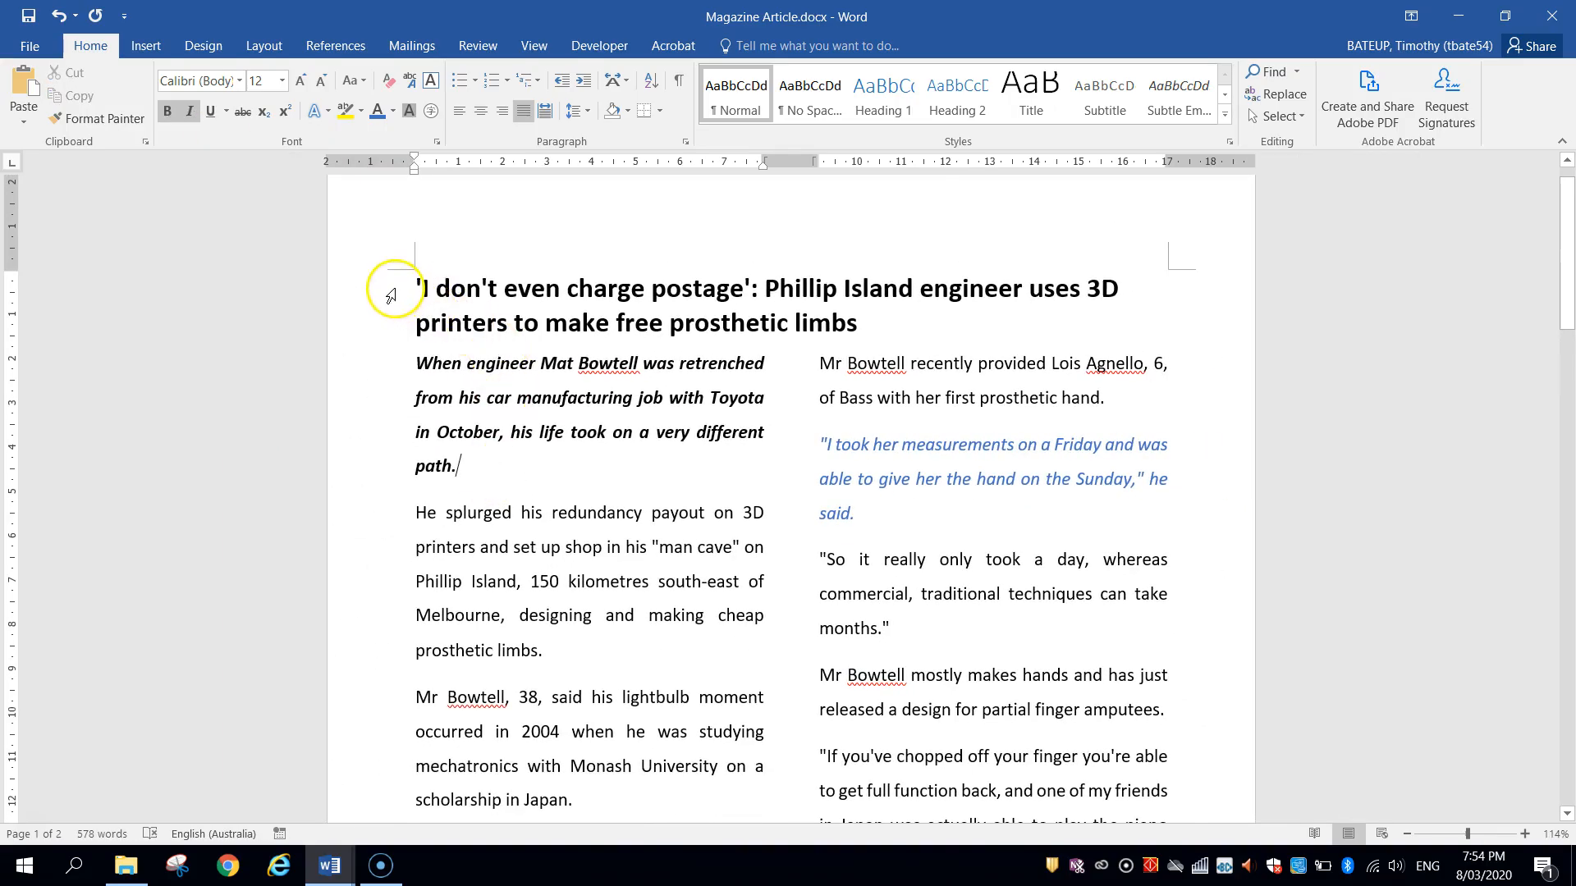
drag(390, 295, 398, 328)
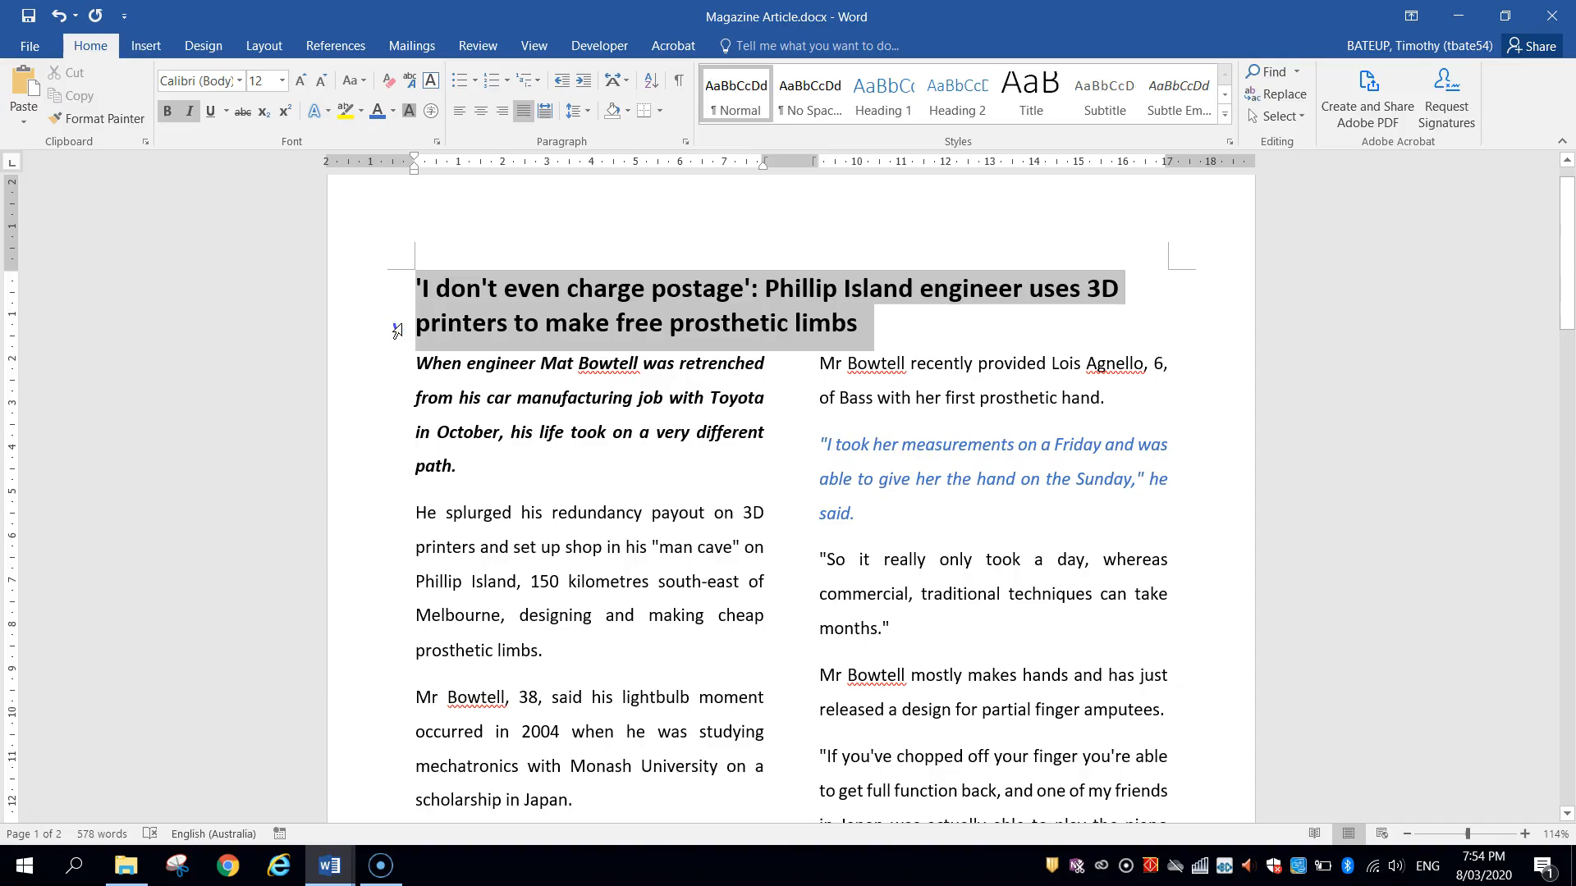
drag(410, 363, 475, 478)
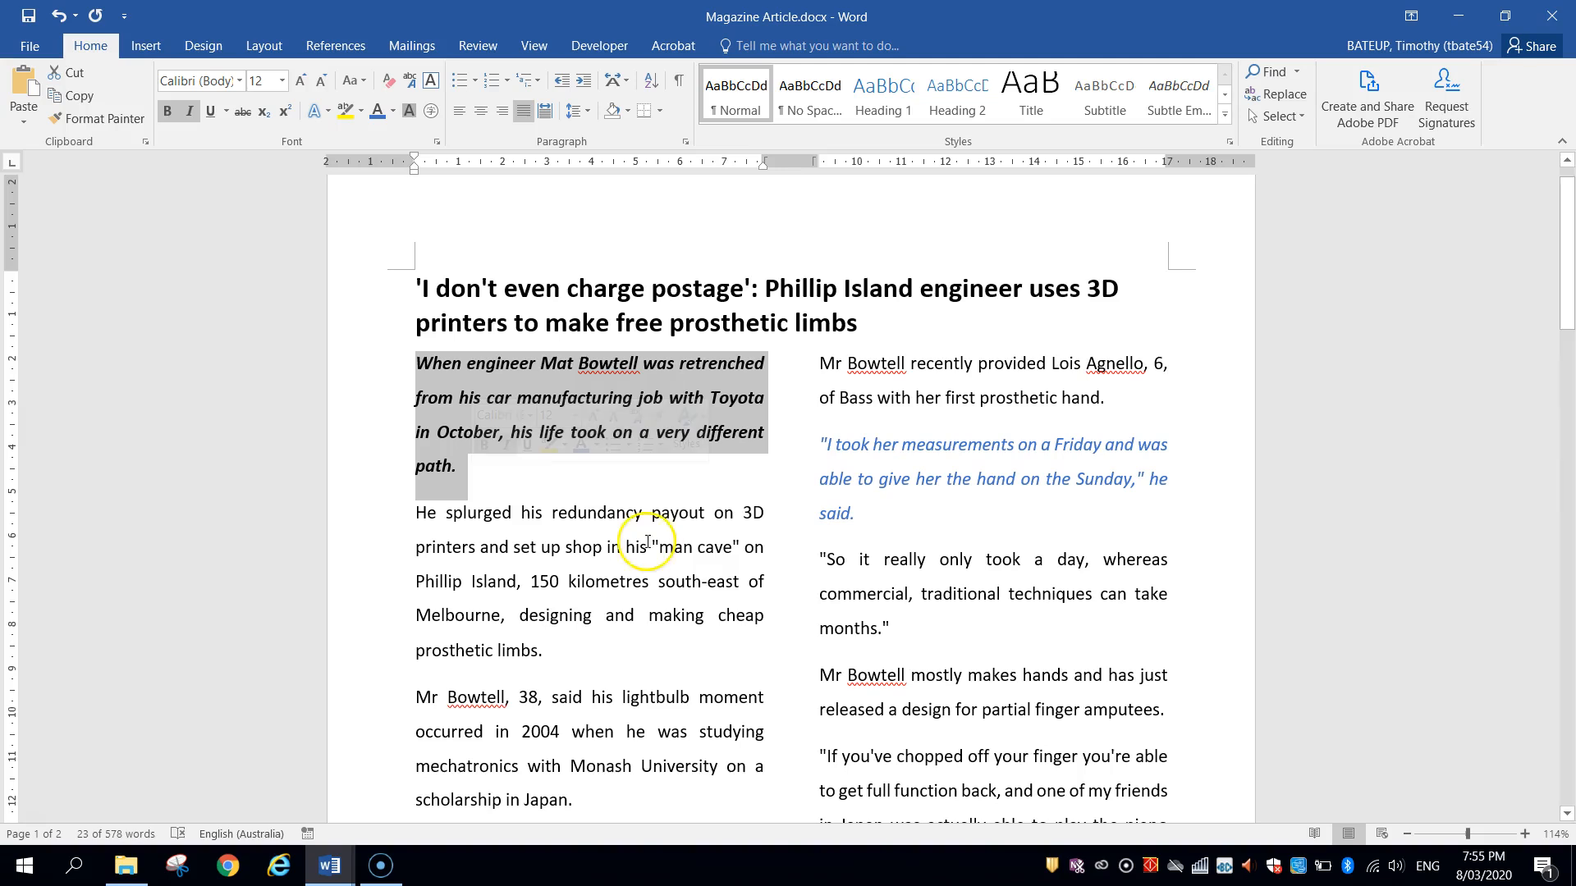
scroll(572, 503, down, 3)
scroll(572, 502, down, 1)
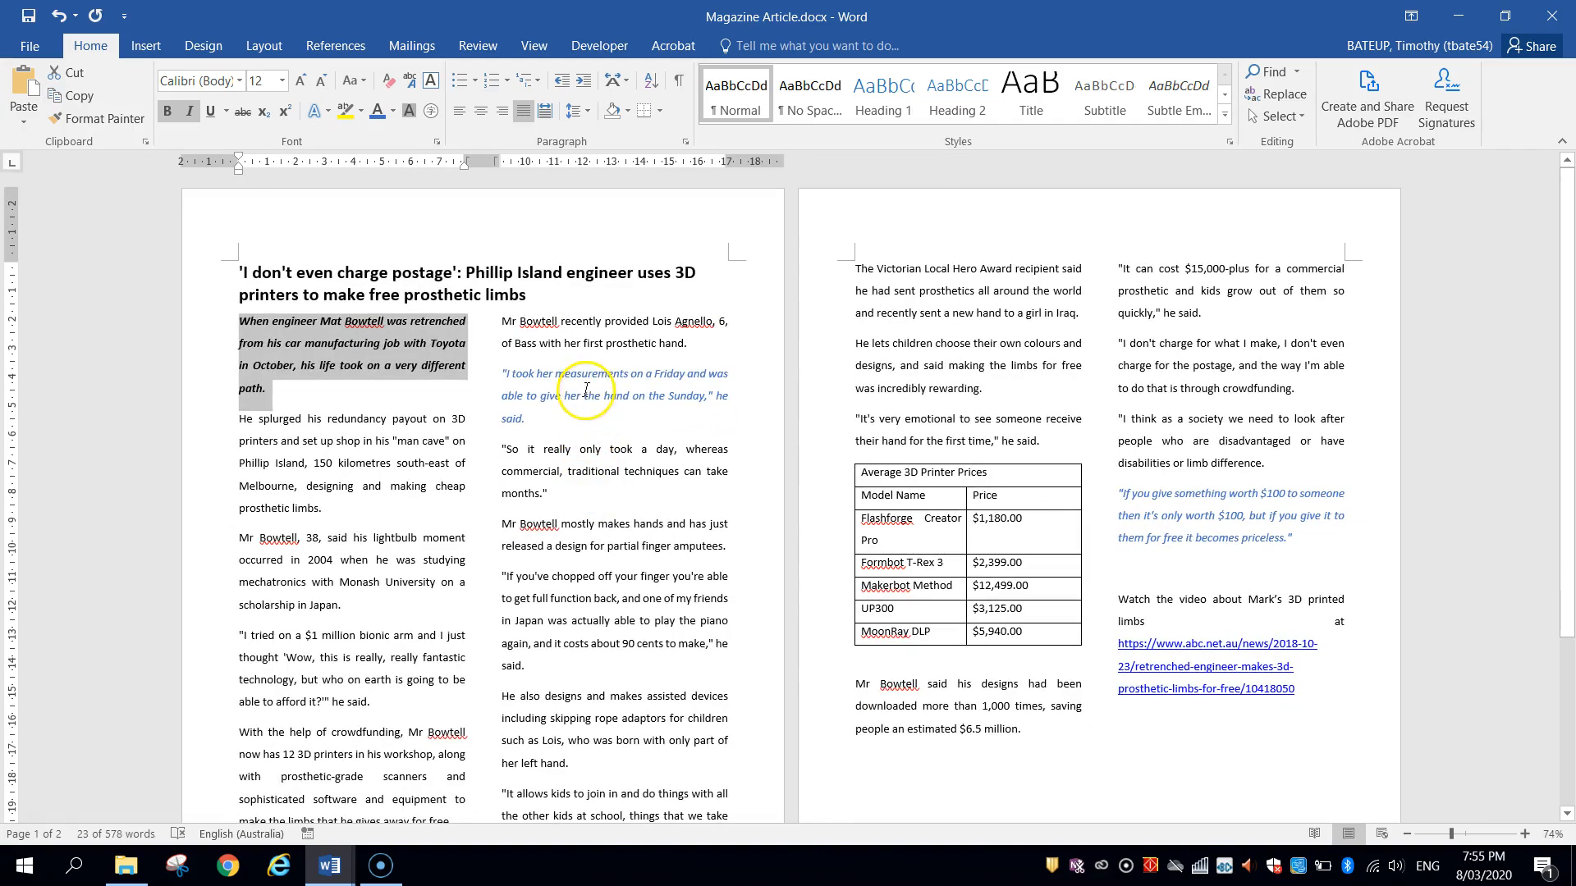
click(584, 395)
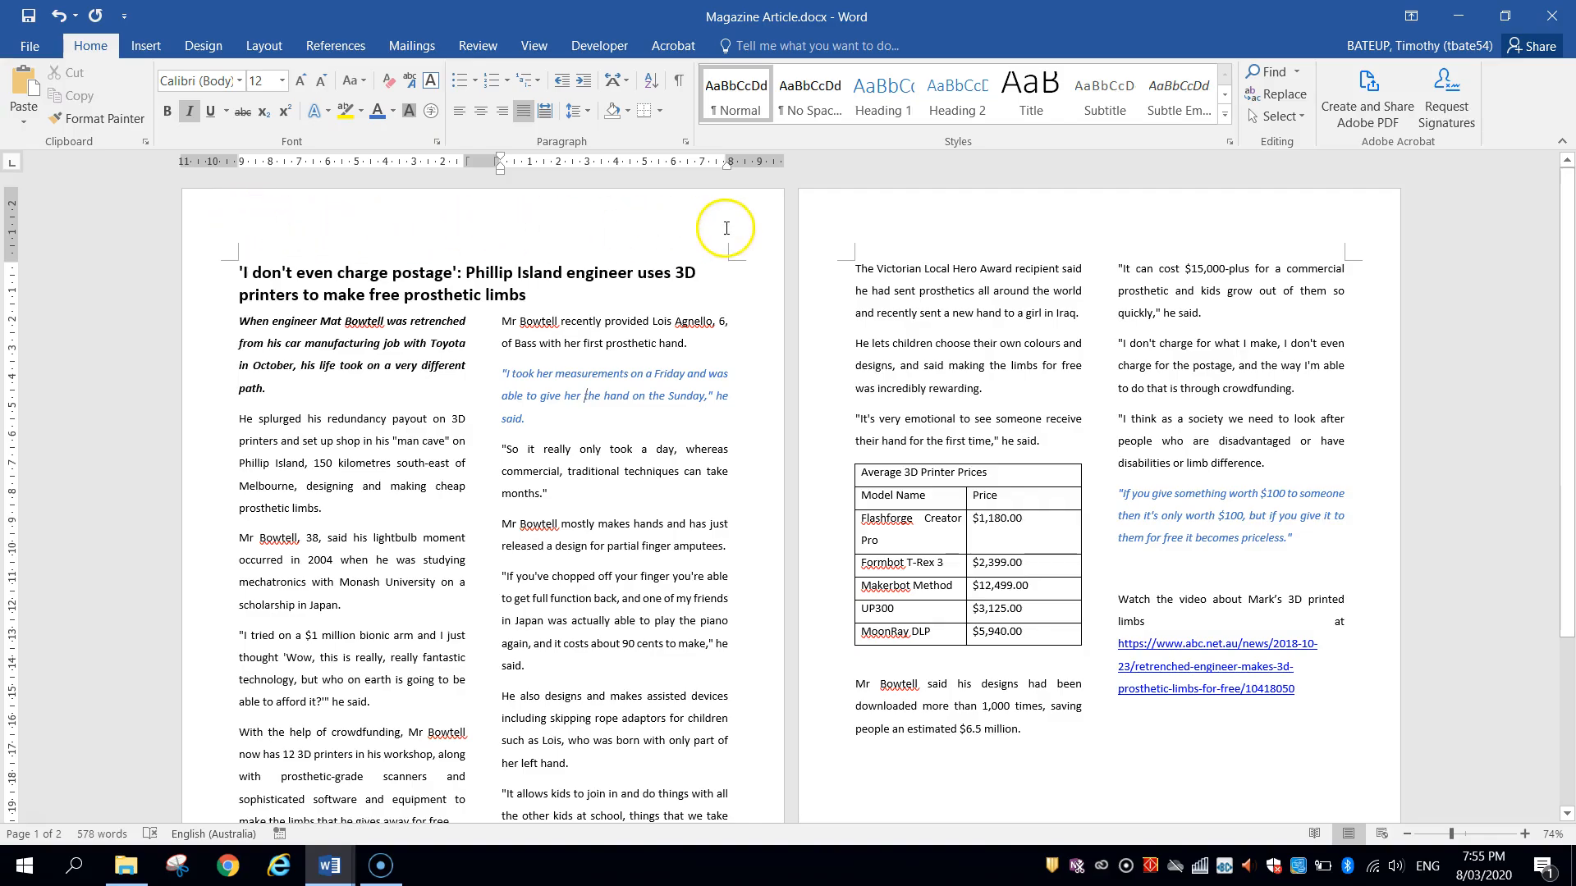
scroll(751, 508, down, 3)
scroll(756, 509, up, 3)
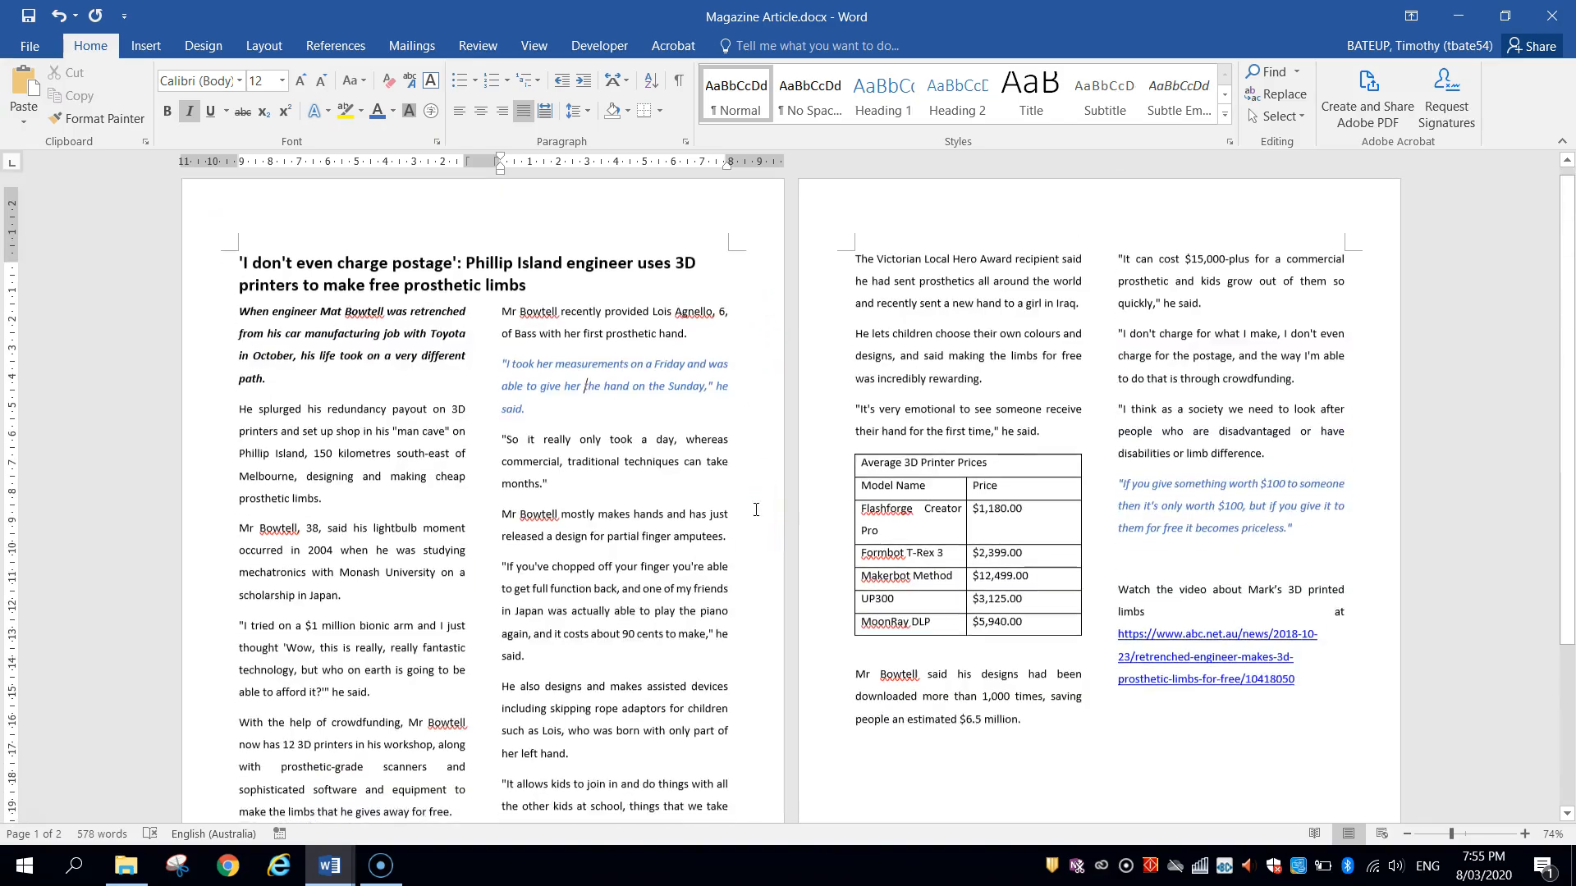
Try a smaller top margin on page one using the vertical ruler, and move it back.
click(297, 300)
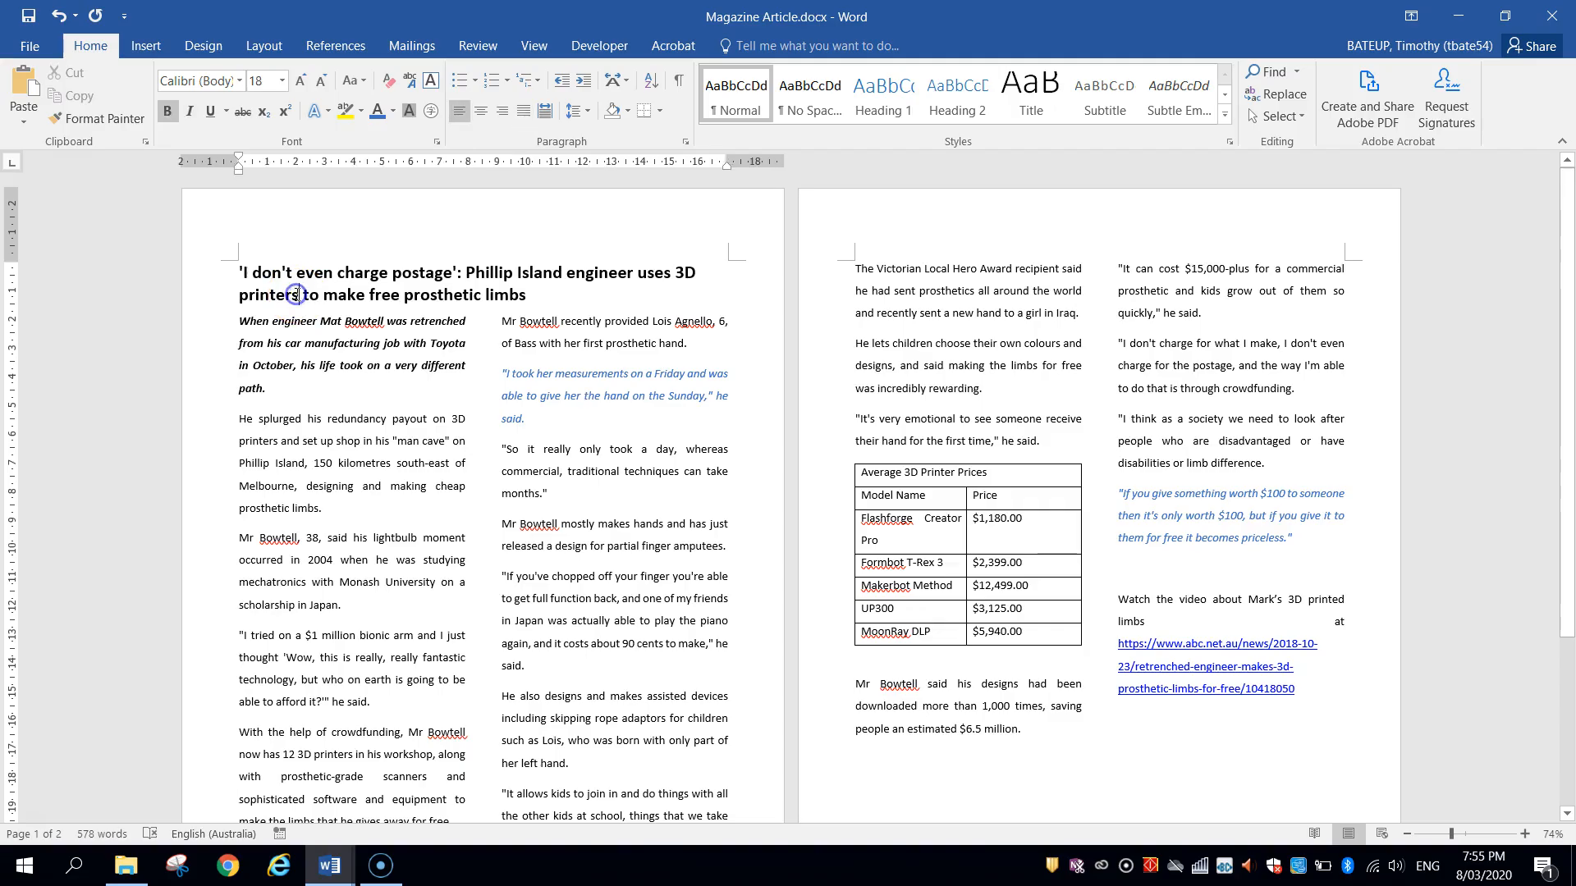
click(11, 259)
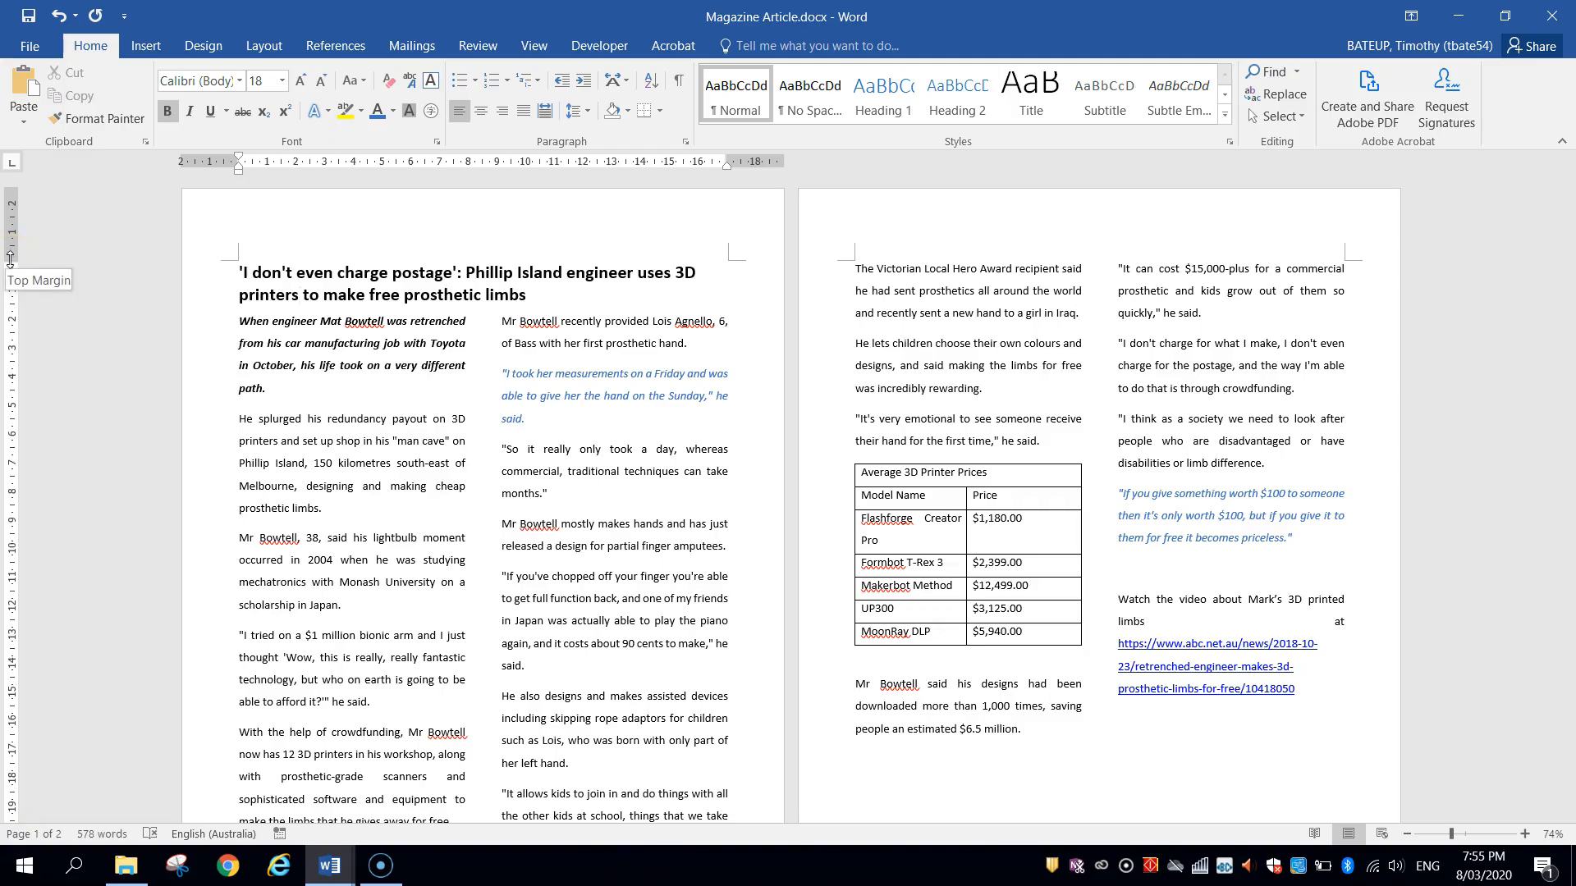
drag(10, 263, 14, 216)
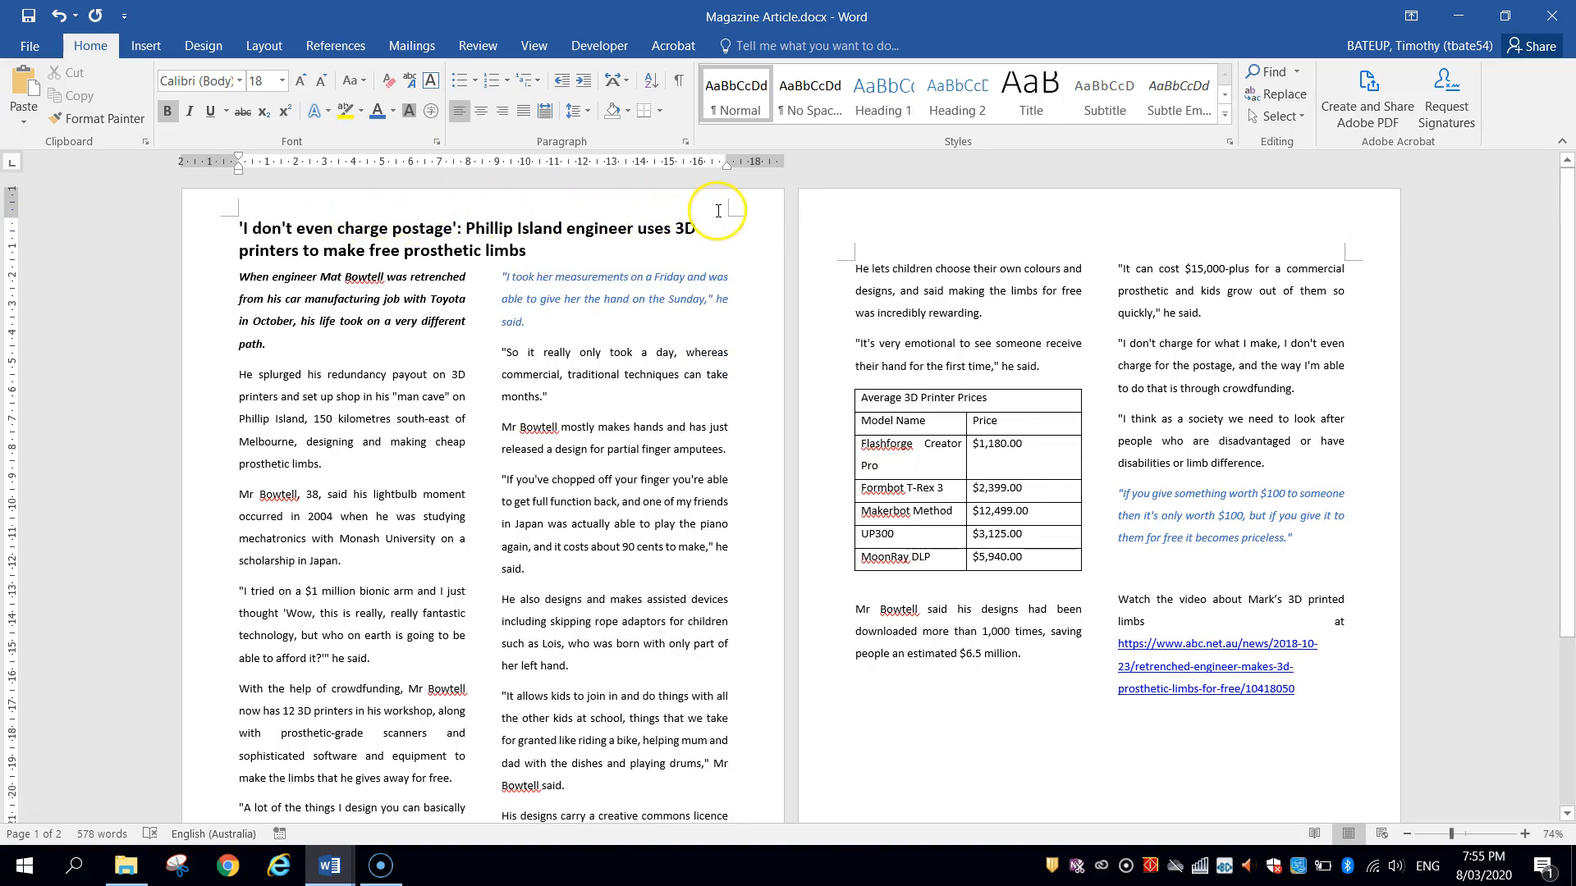
drag(10, 217, 23, 259)
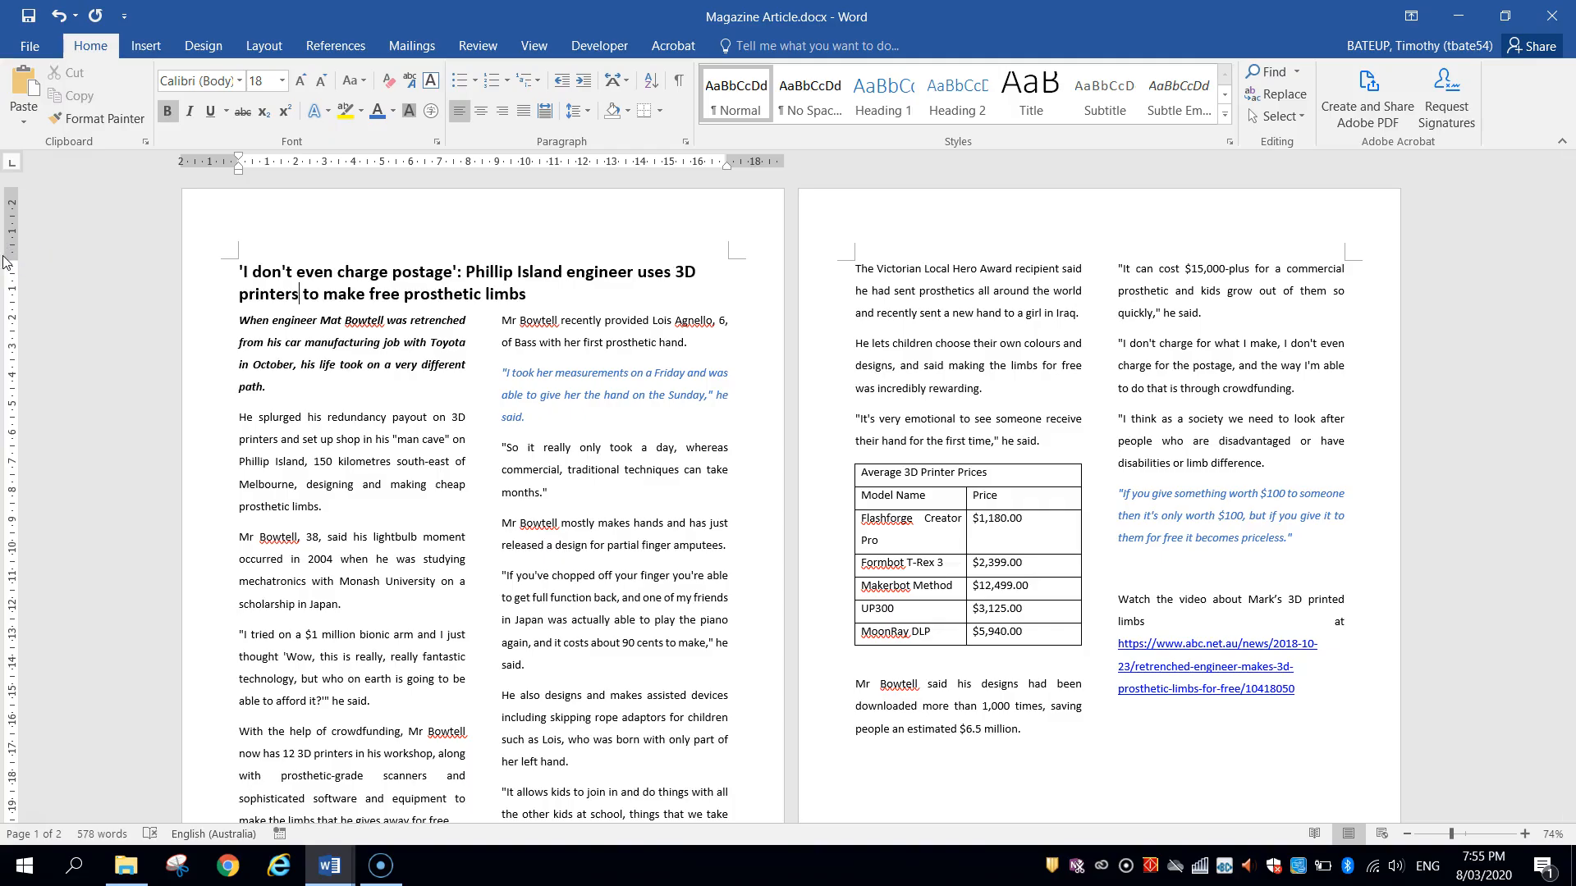
Apply the Narrow margin preset, 1.27 cm on every side, to the section containing the title.
click(128, 127)
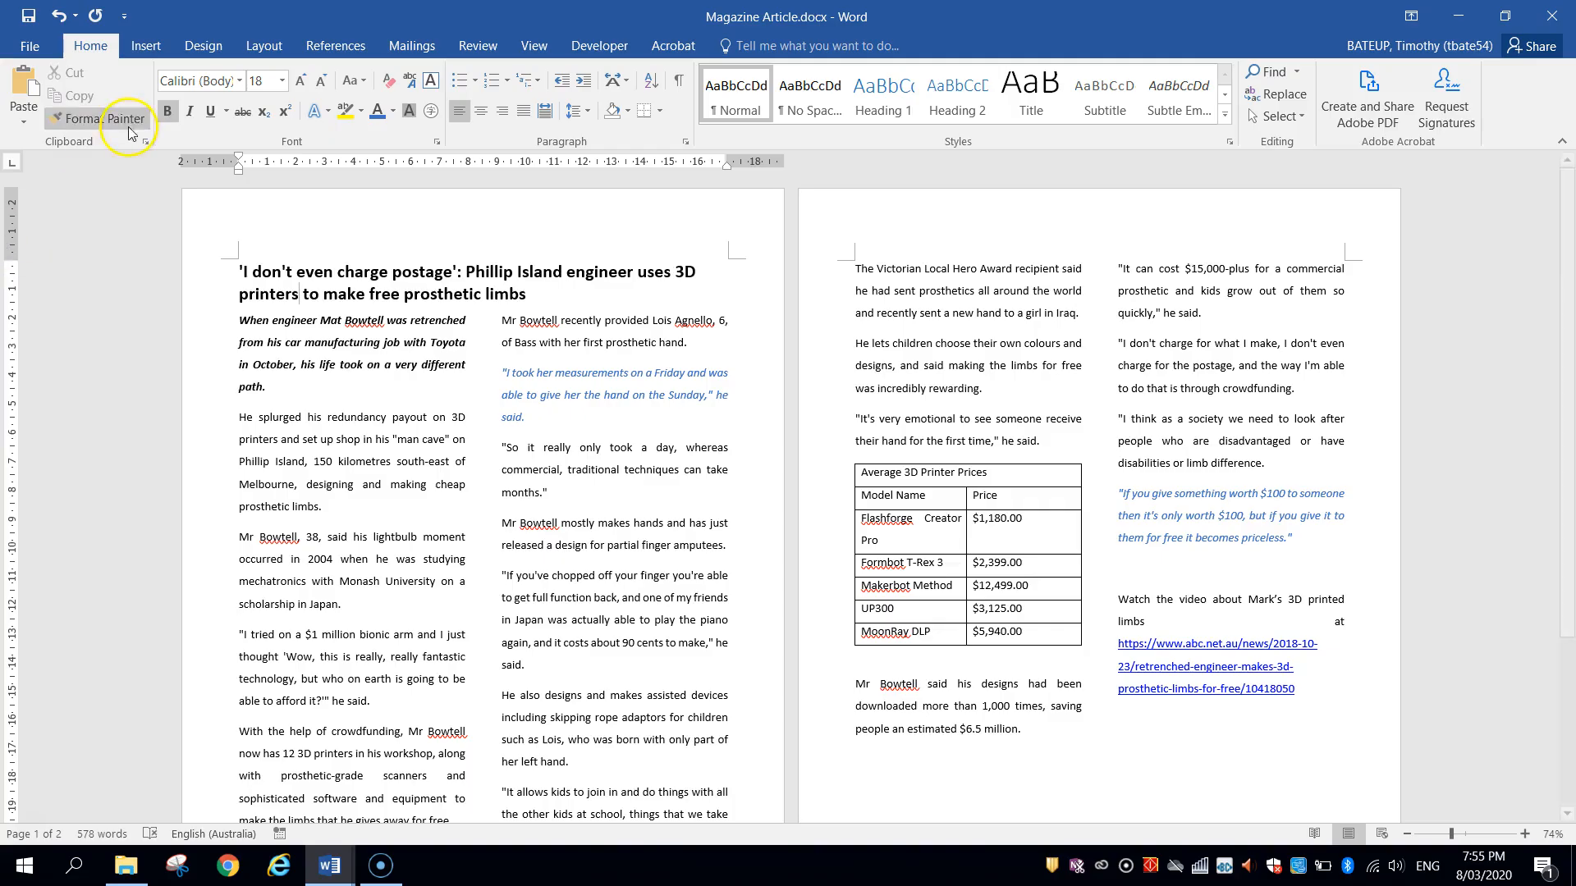
click(264, 46)
click(272, 50)
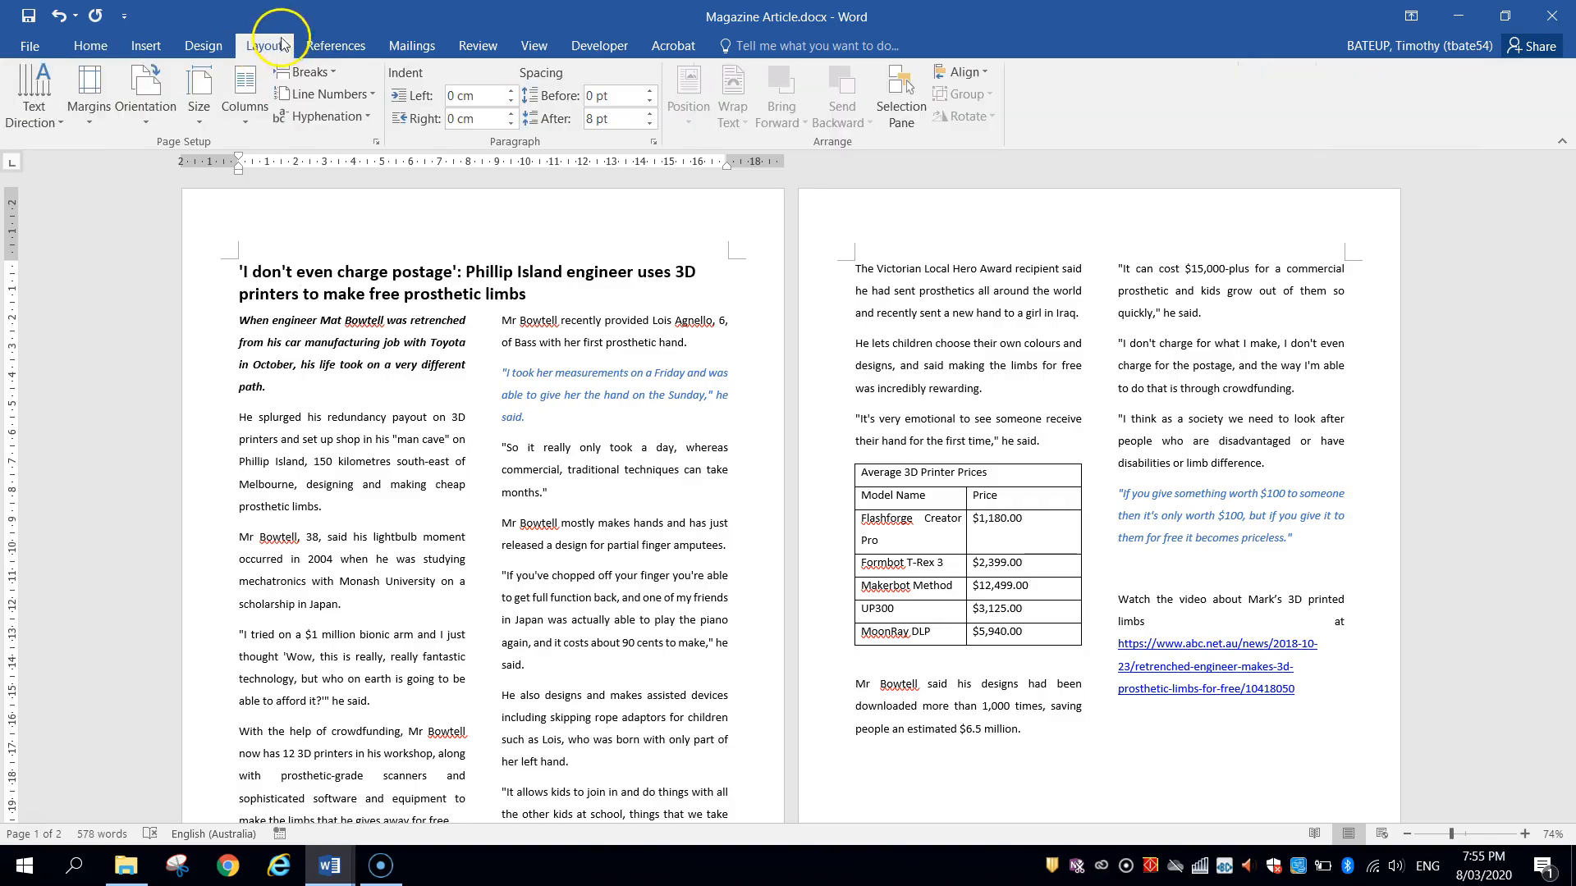
click(76, 119)
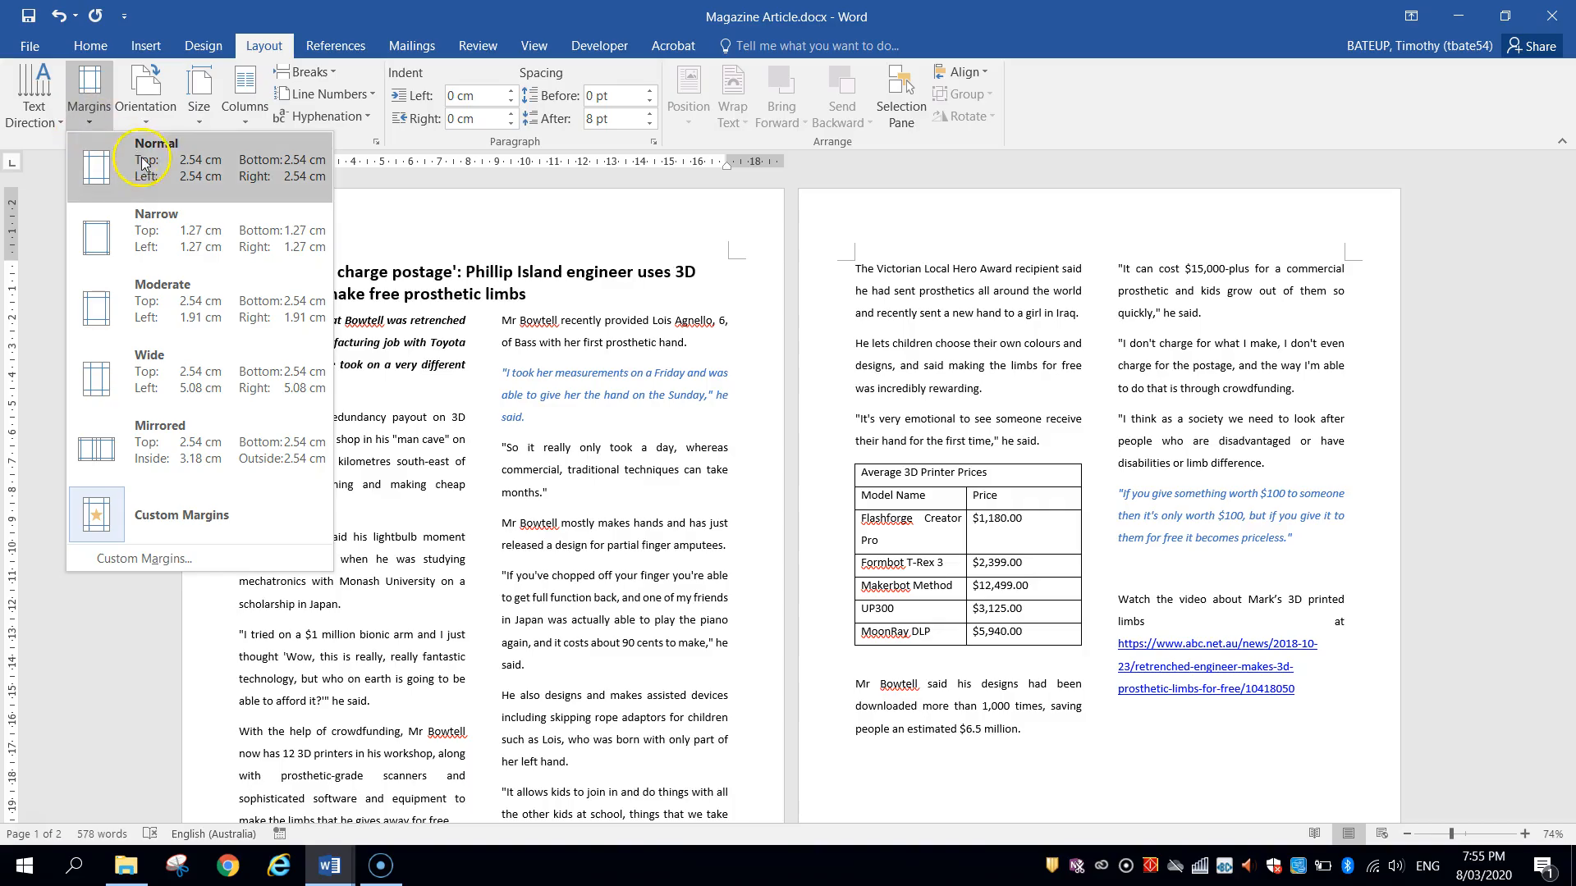
click(182, 233)
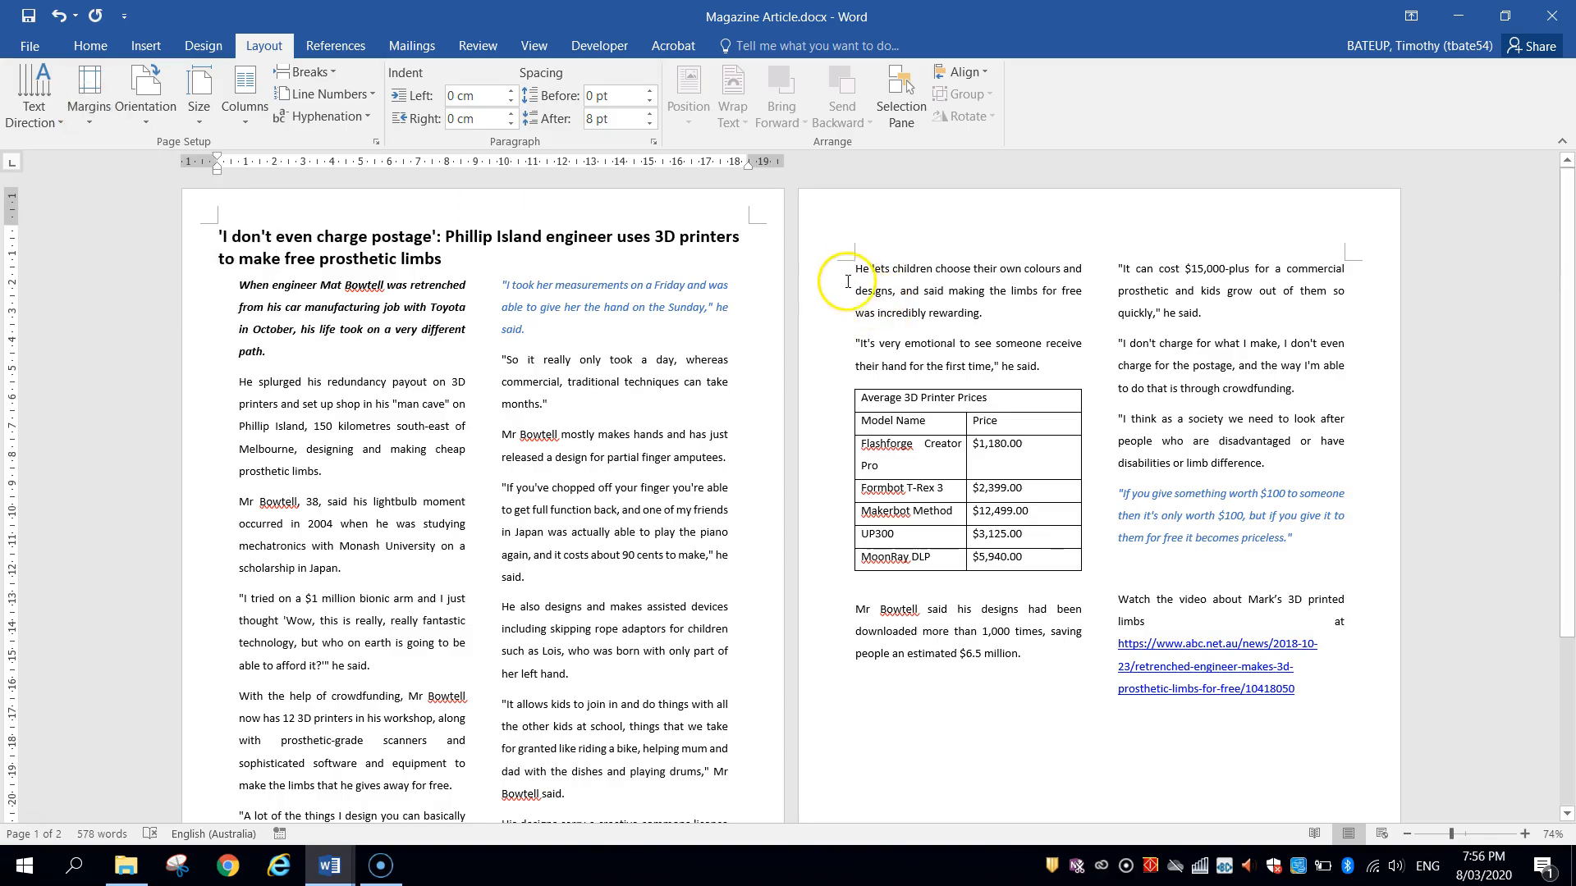
Apply the Narrow margin preset, 1.27 cm on every side, to the whole document.
key(ctrl+a)
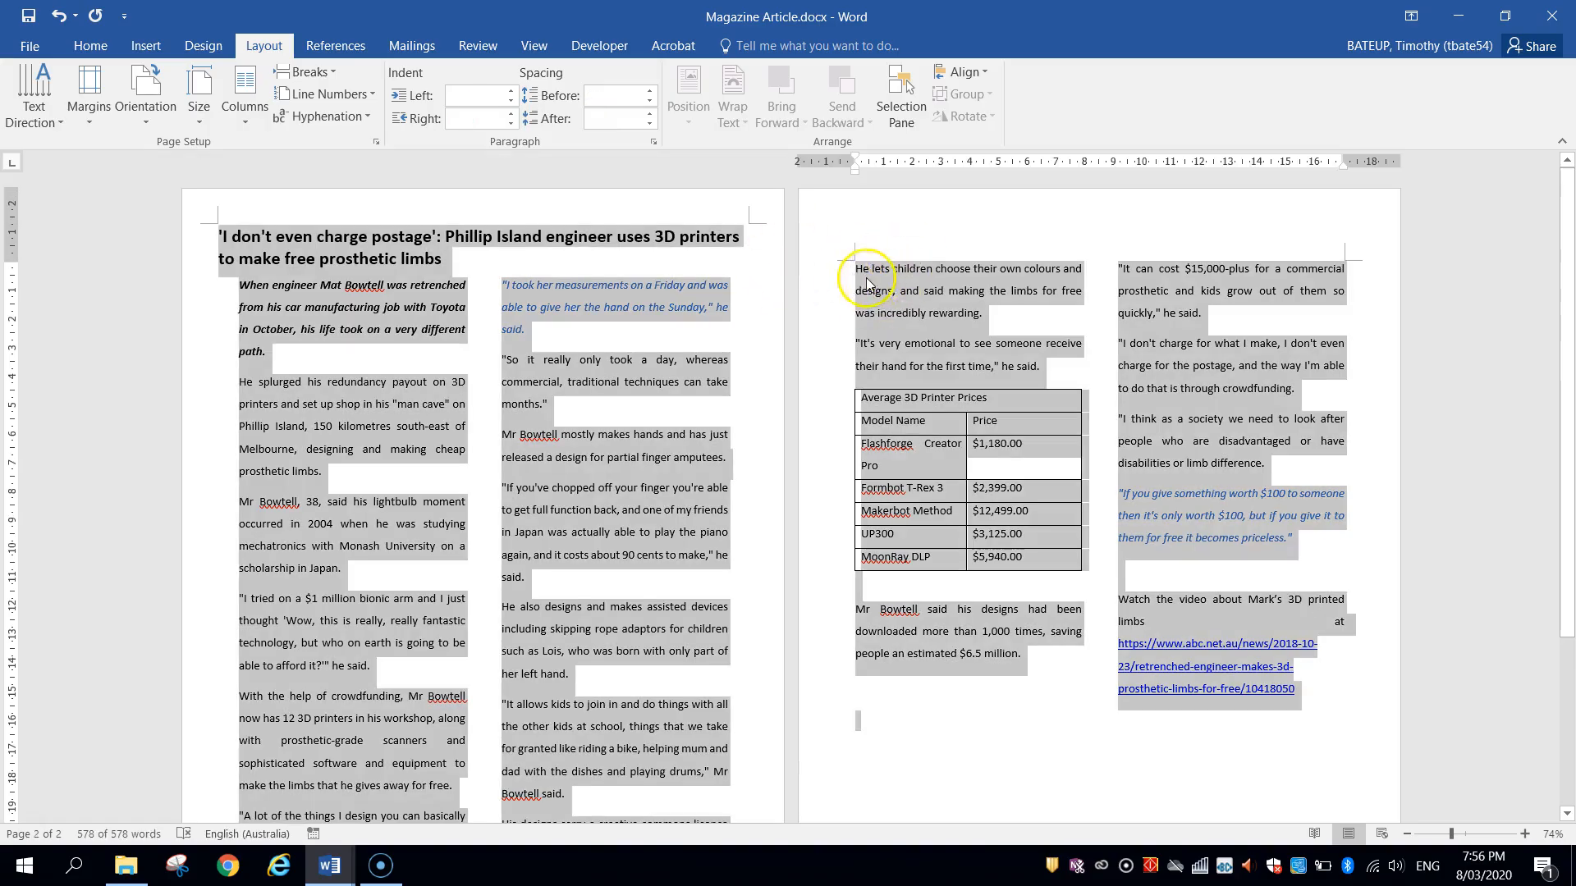
click(89, 103)
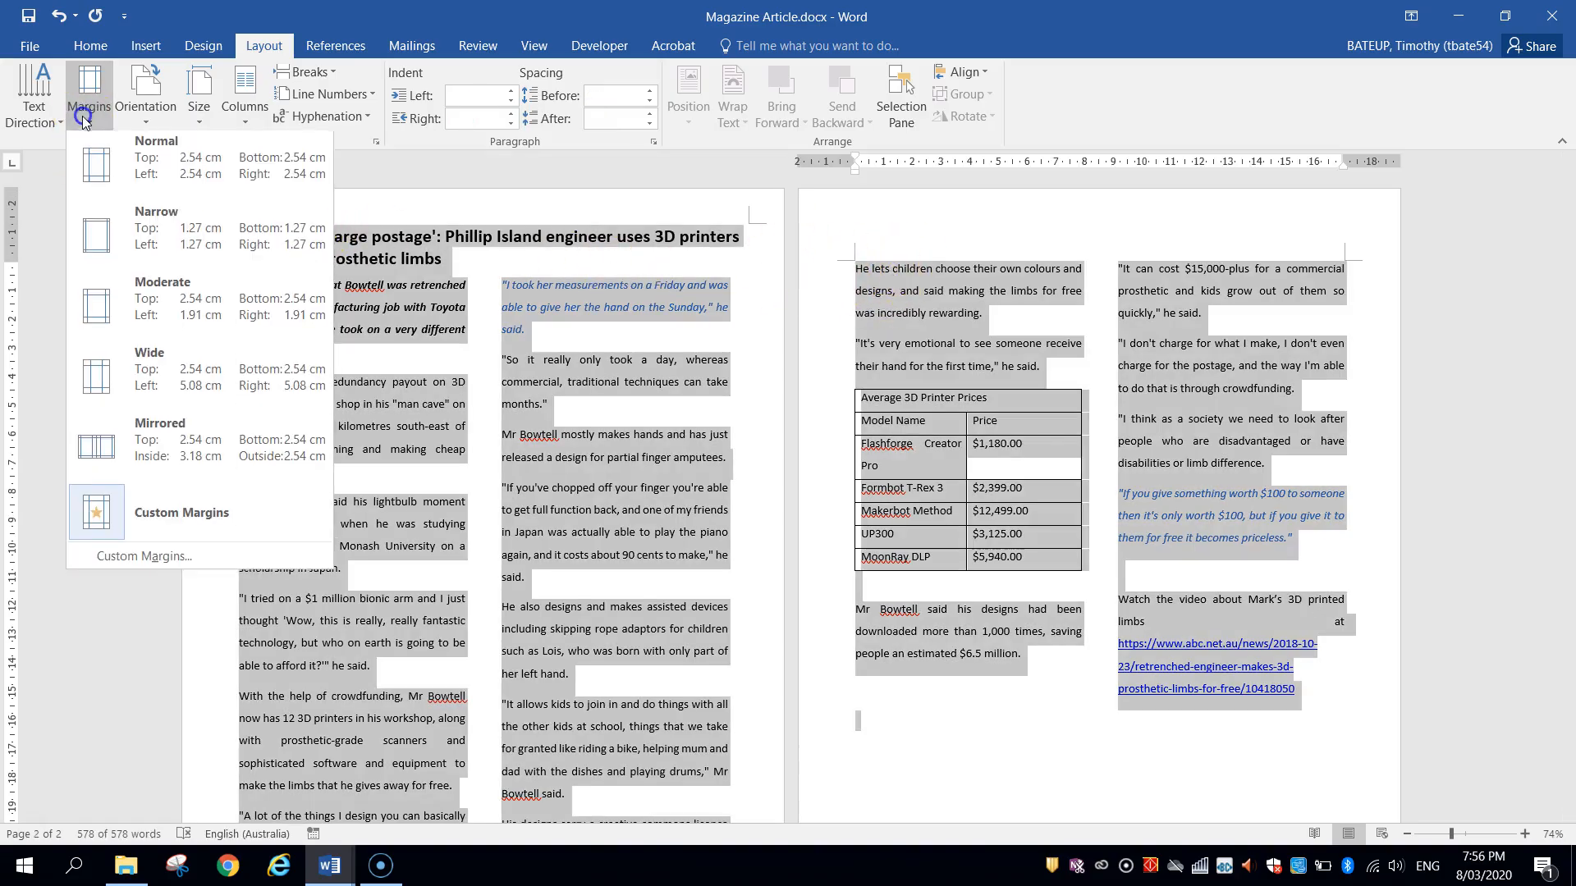
click(158, 218)
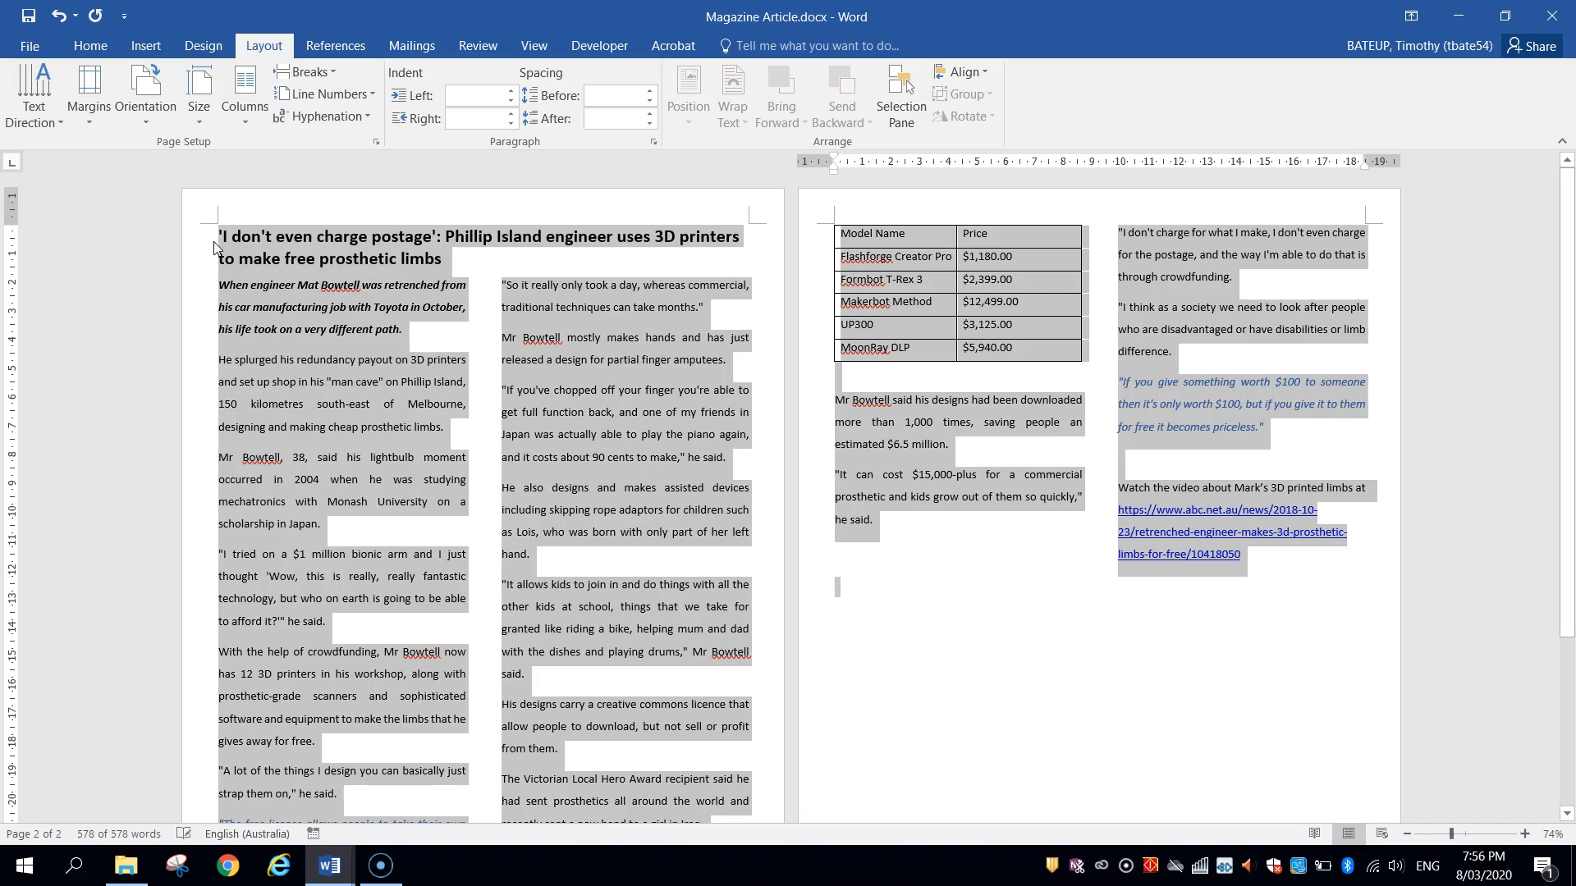
click(759, 411)
scroll(650, 415, down, 3)
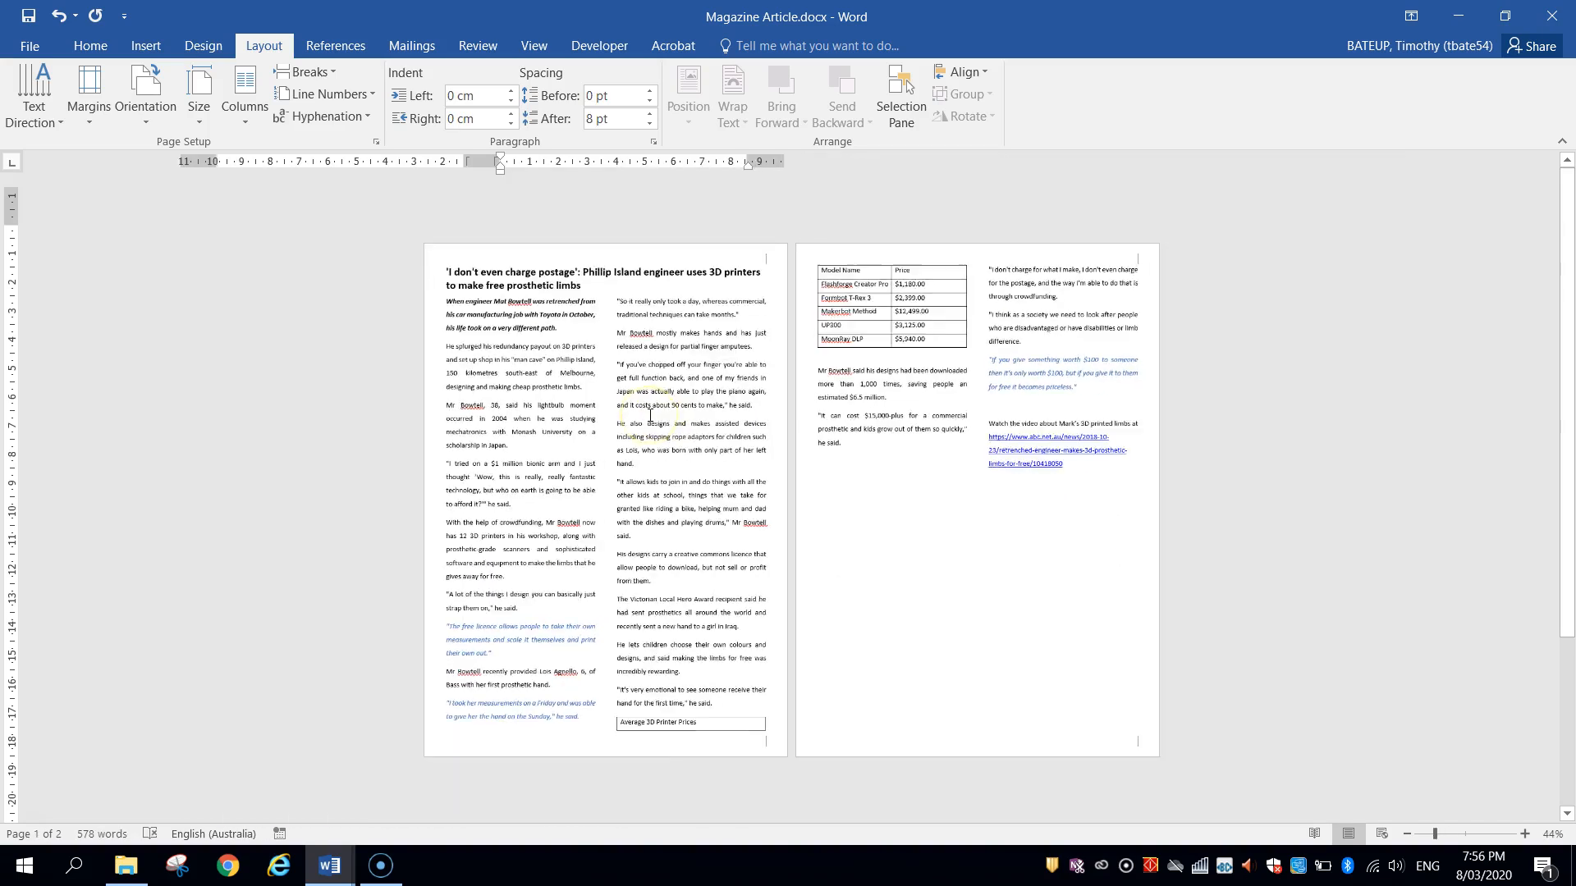
scroll(650, 415, up, 1)
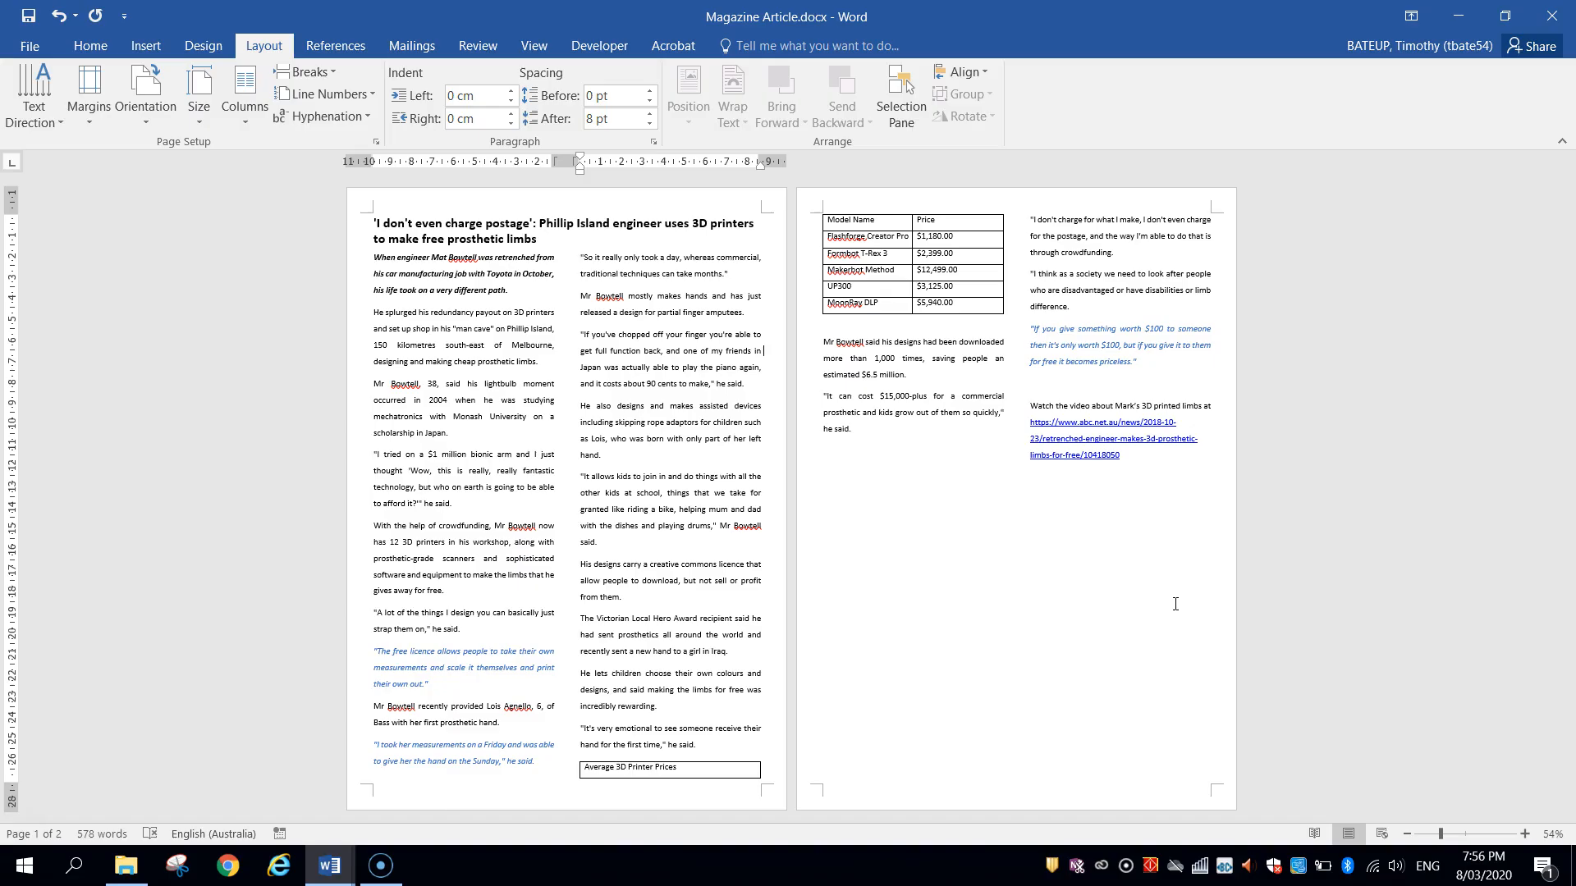
Remove the hyperlink from the abc.net.au video address at the end of the article, keeping its text.
click(1153, 471)
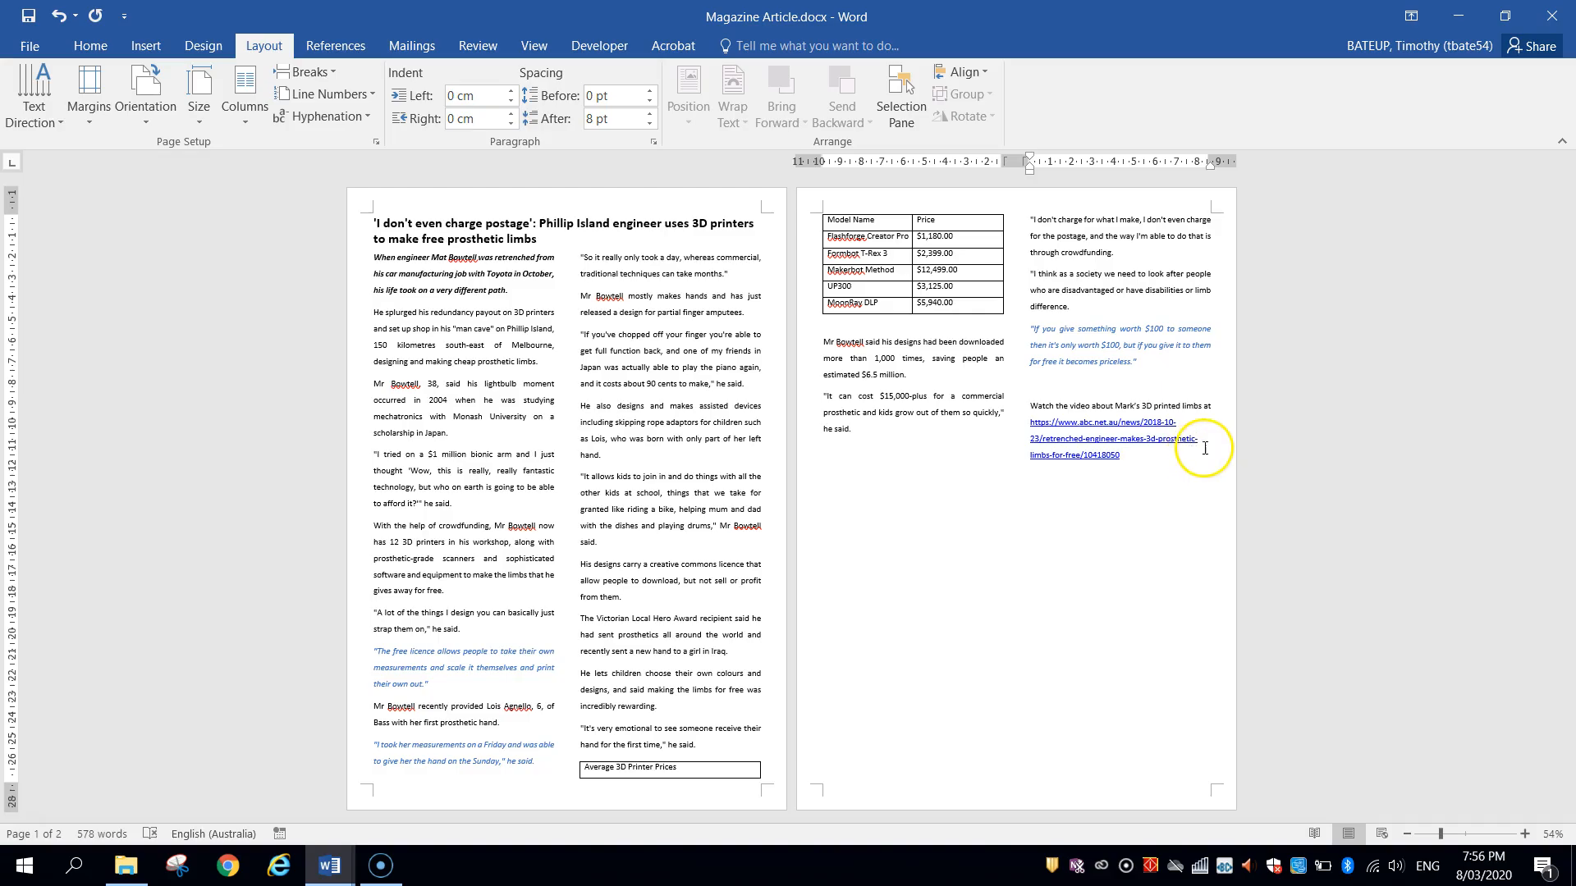
ctrl+scroll(1198, 443, up, 6)
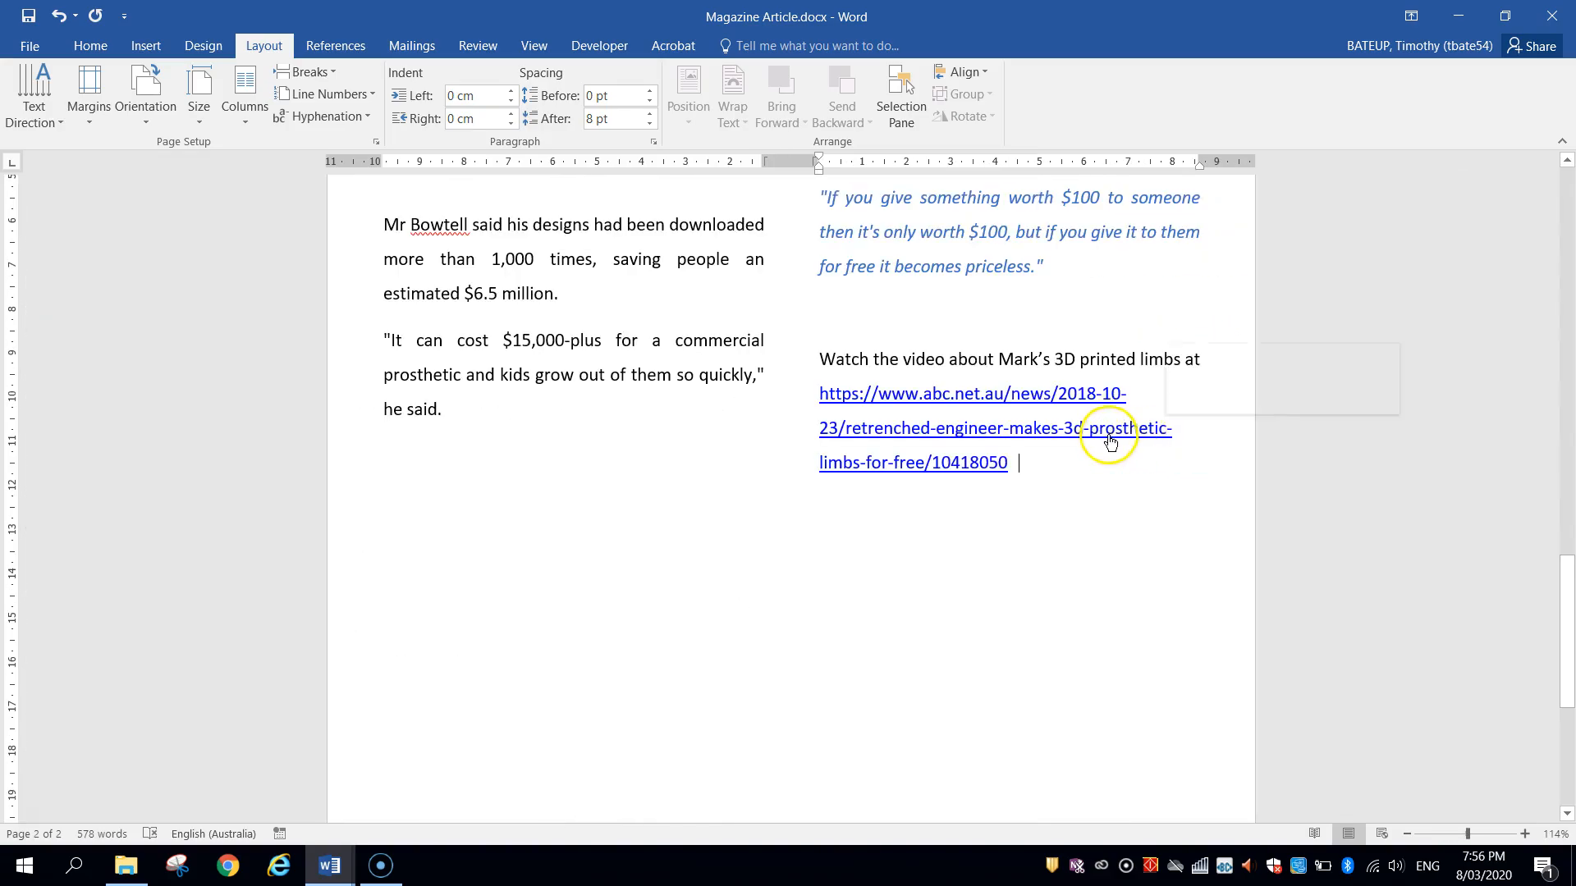
ctrl+scroll(1100, 443, up, 3)
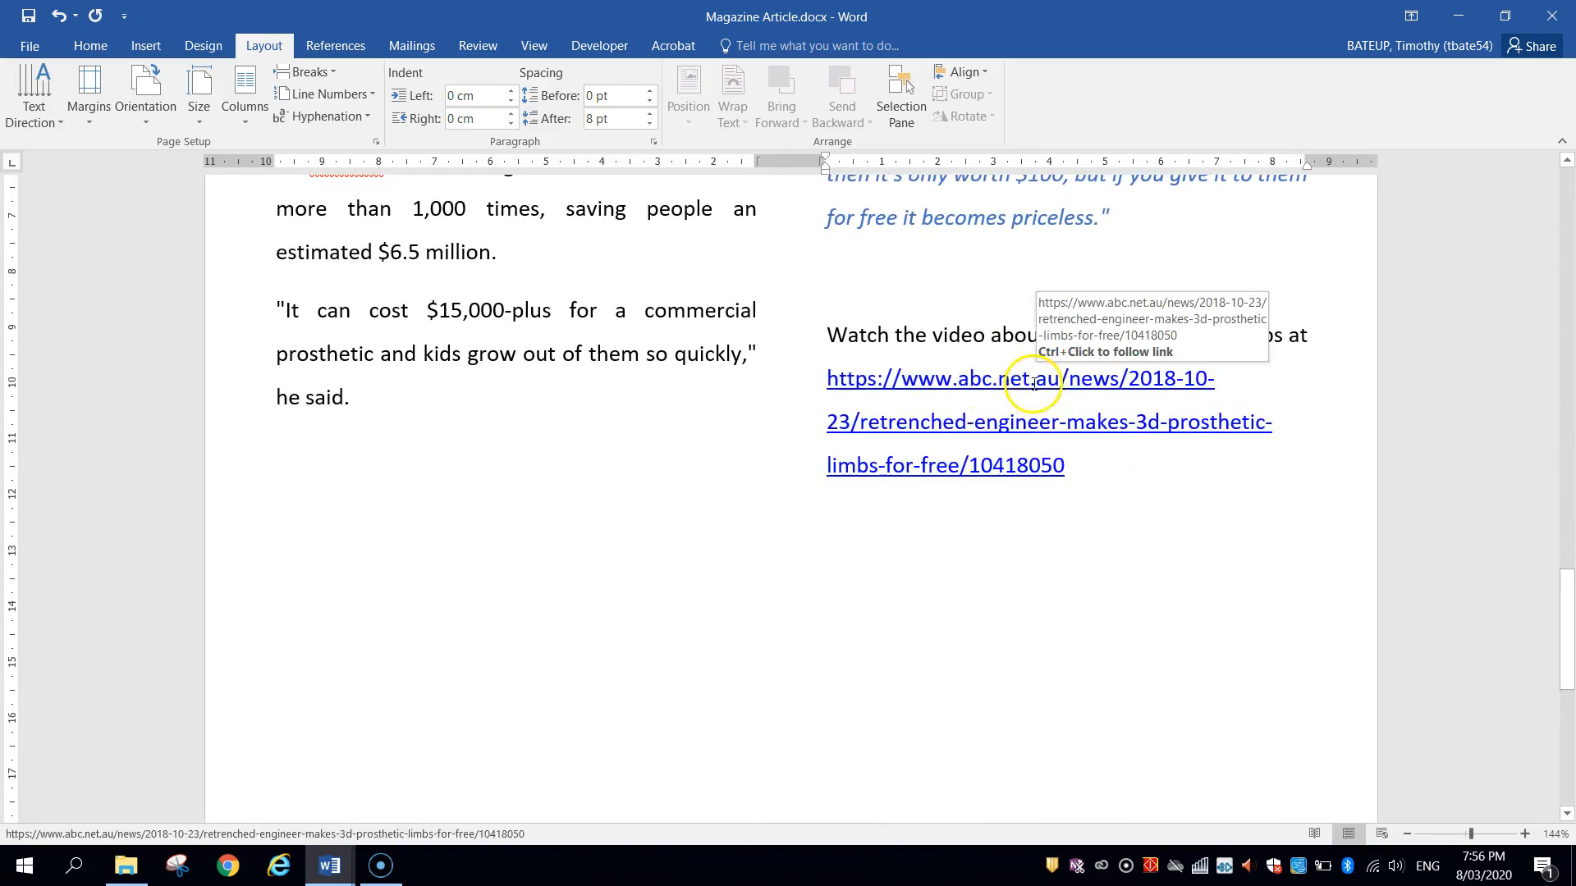
right_click(982, 382)
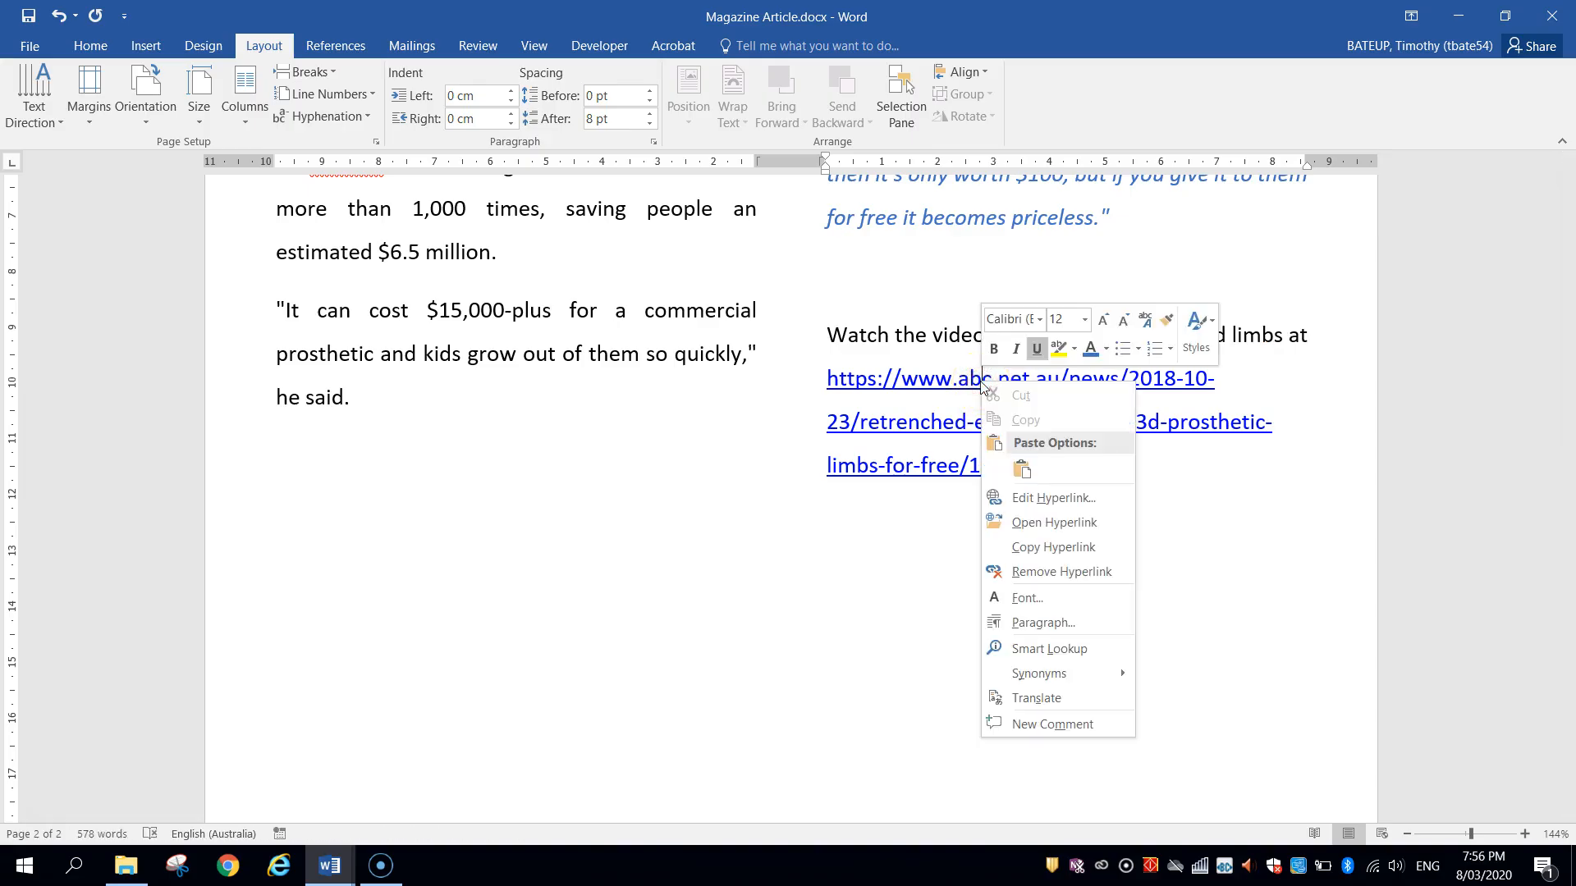
click(1069, 575)
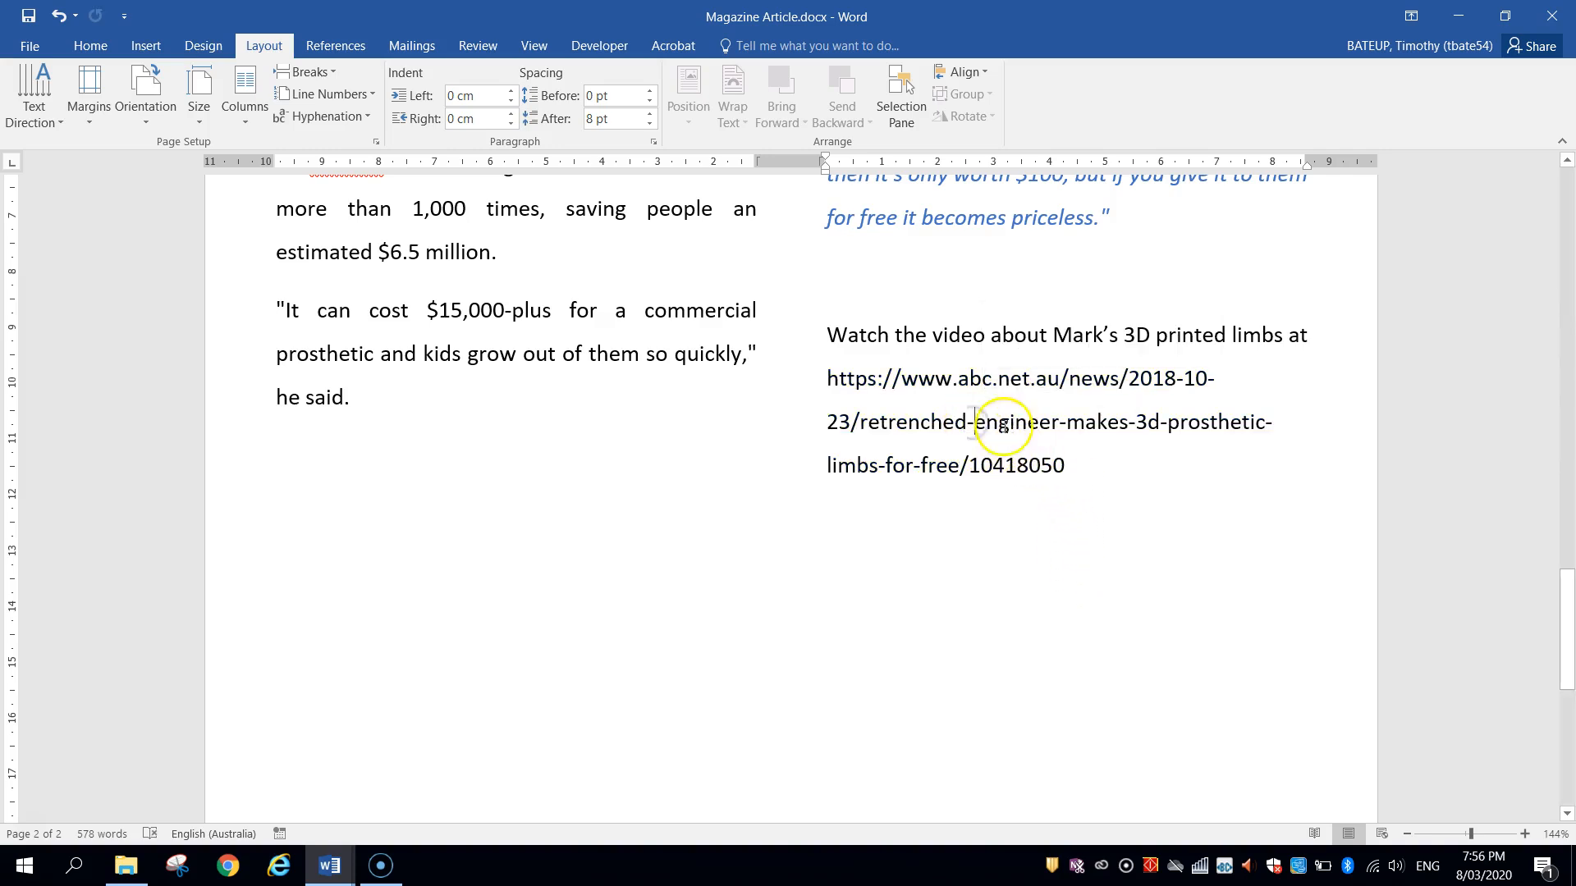
Cut the plain-text abc.net.au video address from the end of the closing sentence.
drag(824, 370, 1110, 496)
click(1111, 495)
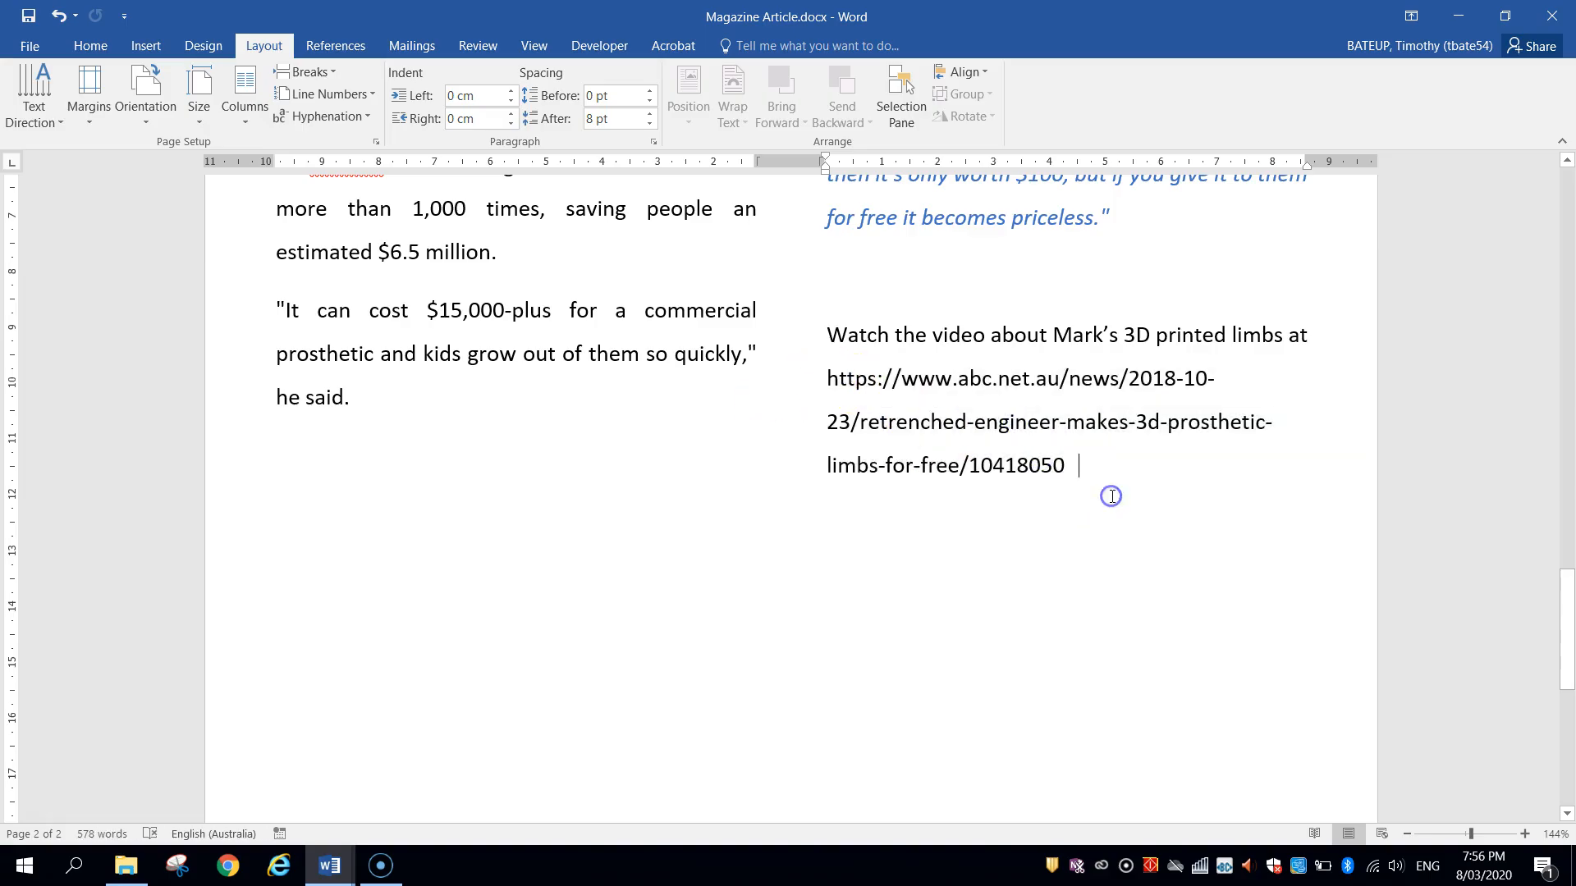
scroll(1112, 496, up, 1)
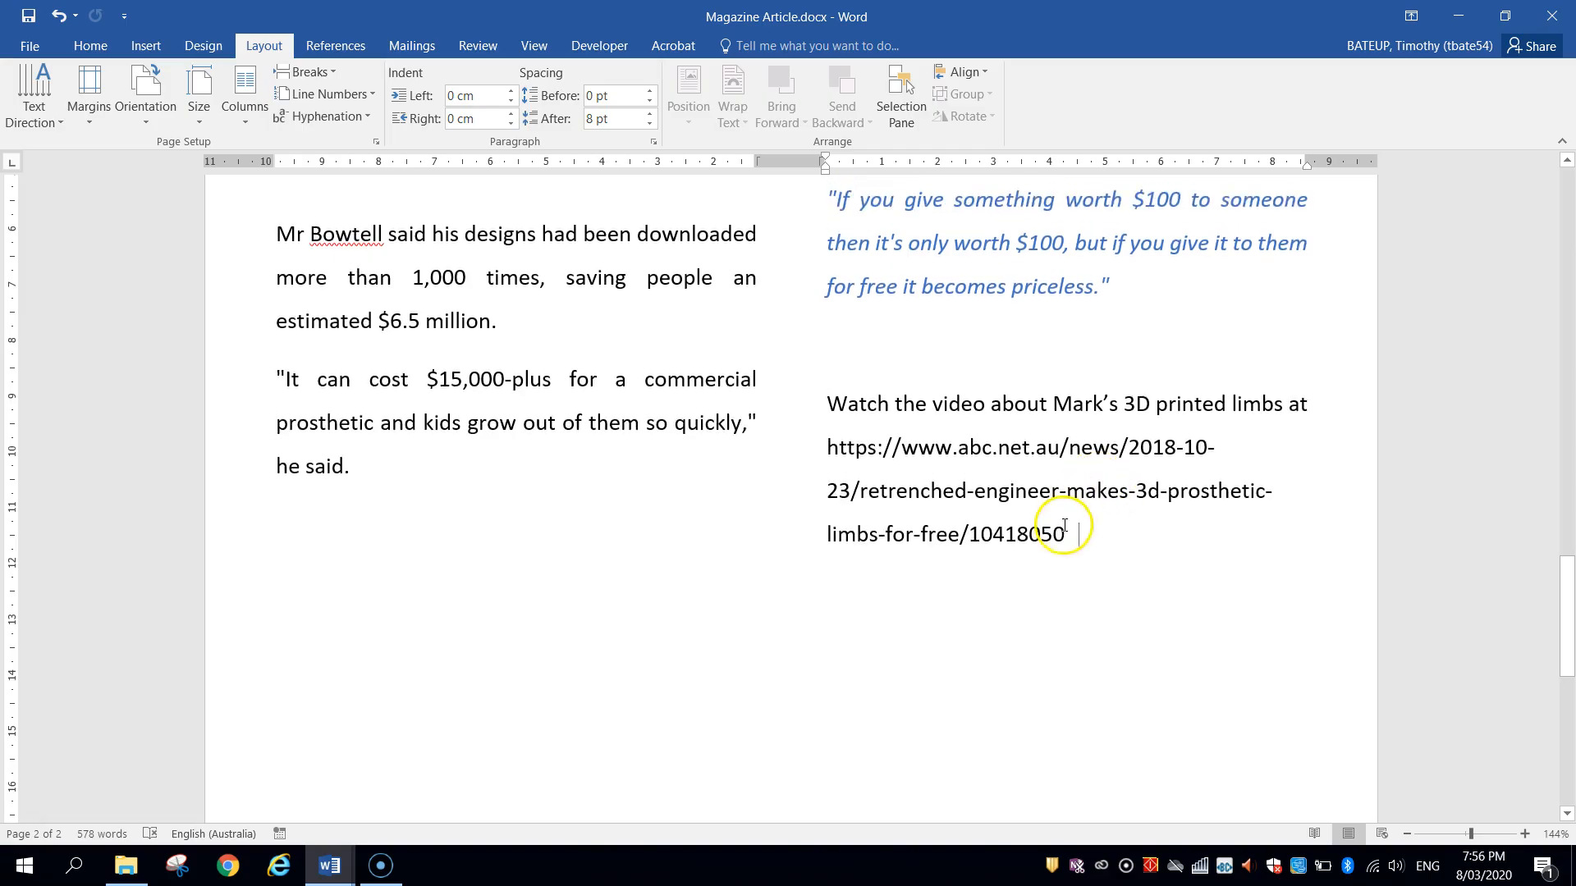
drag(1058, 534, 827, 448)
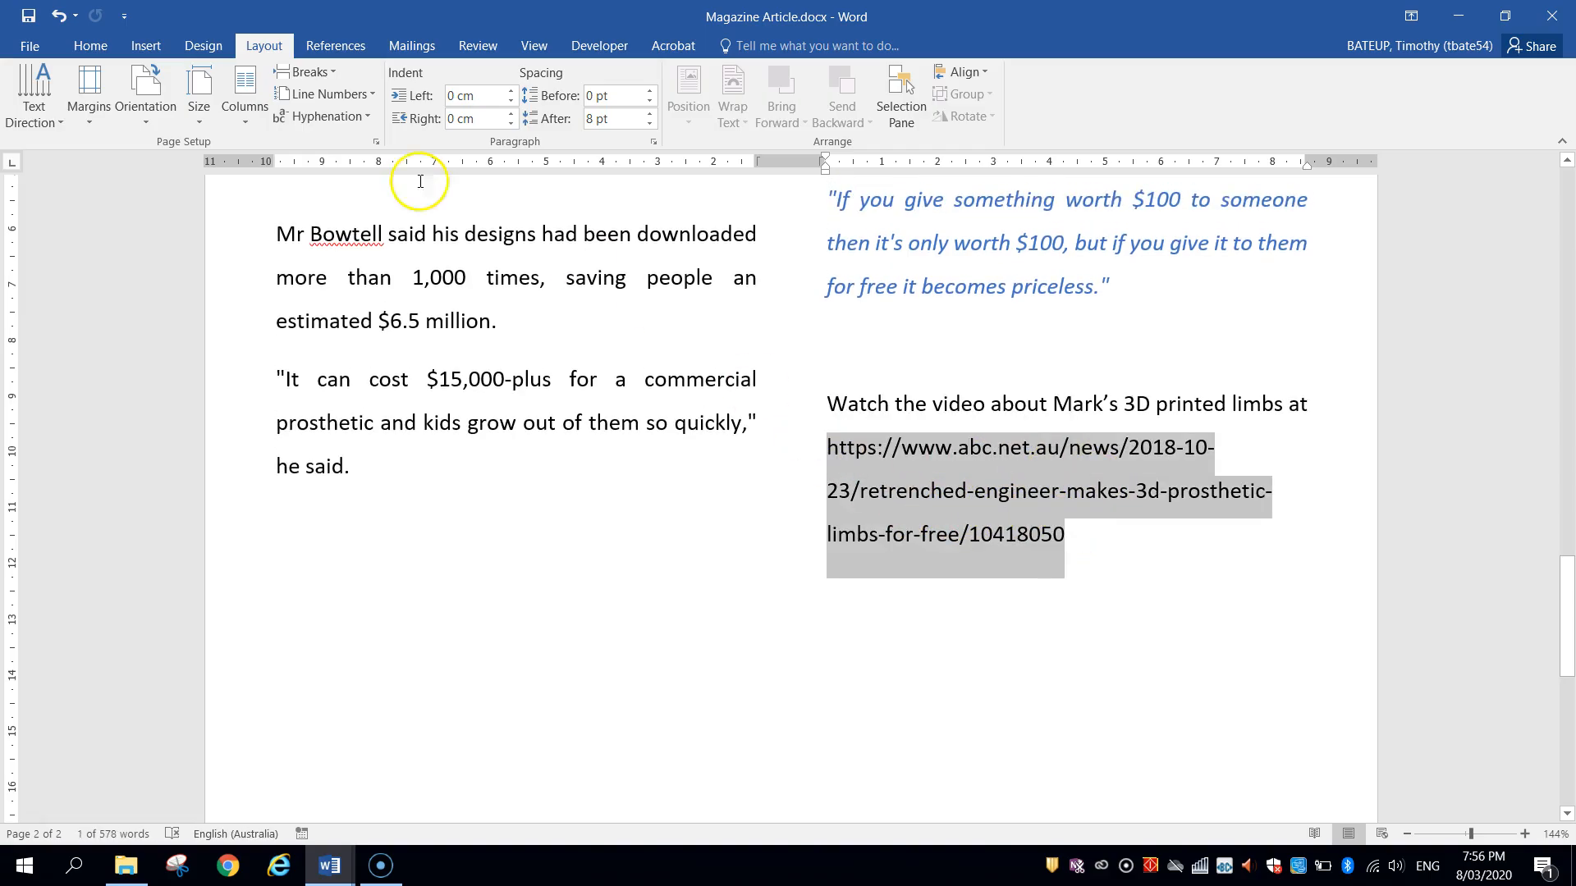
click(92, 47)
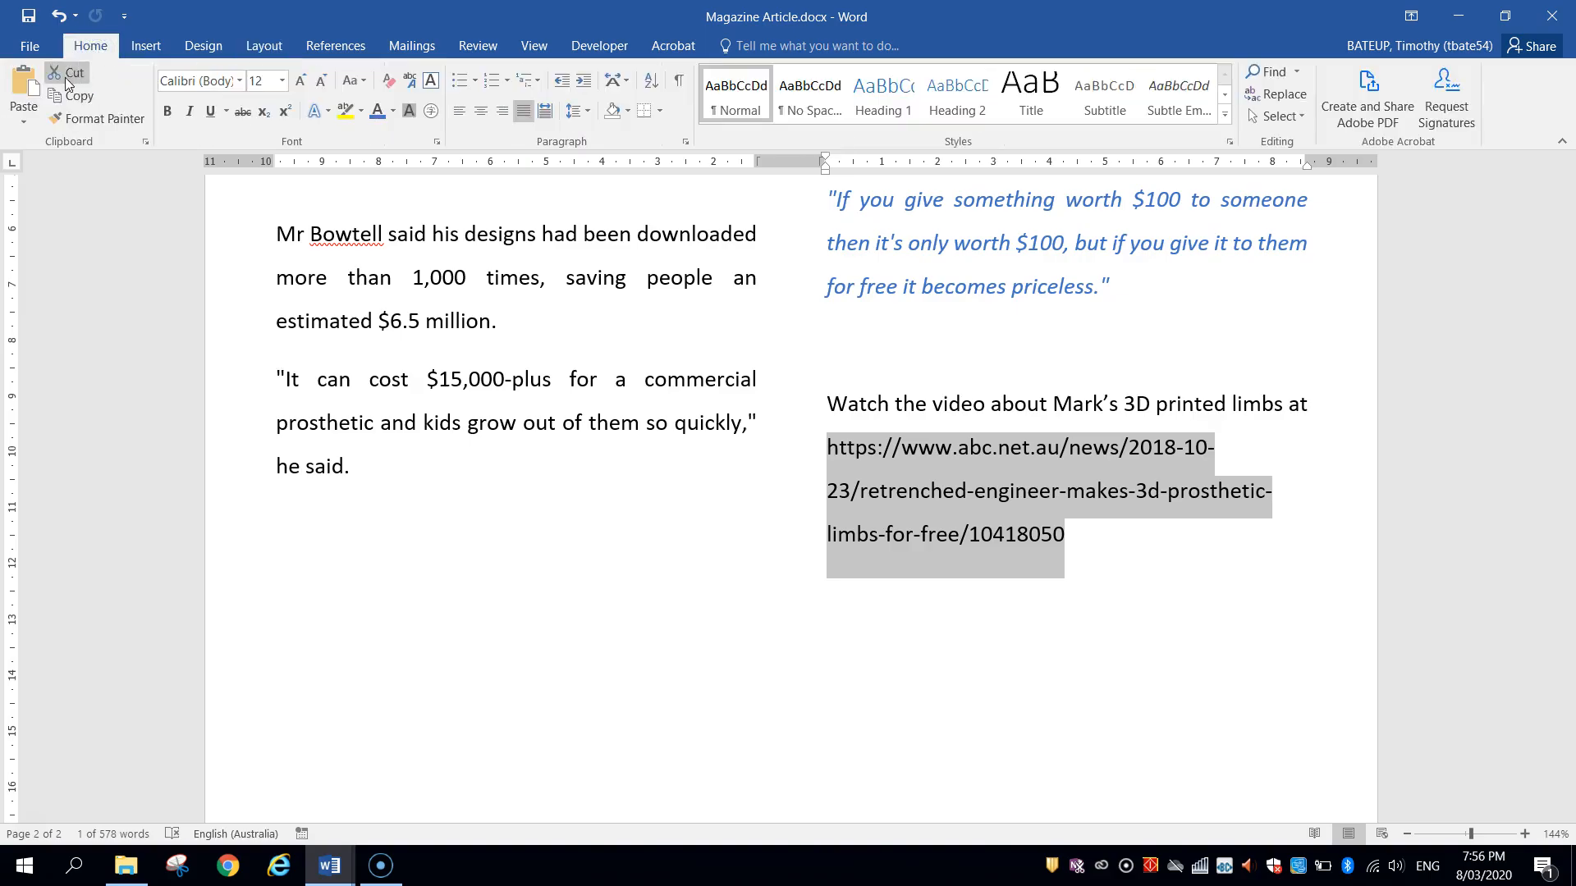
click(66, 72)
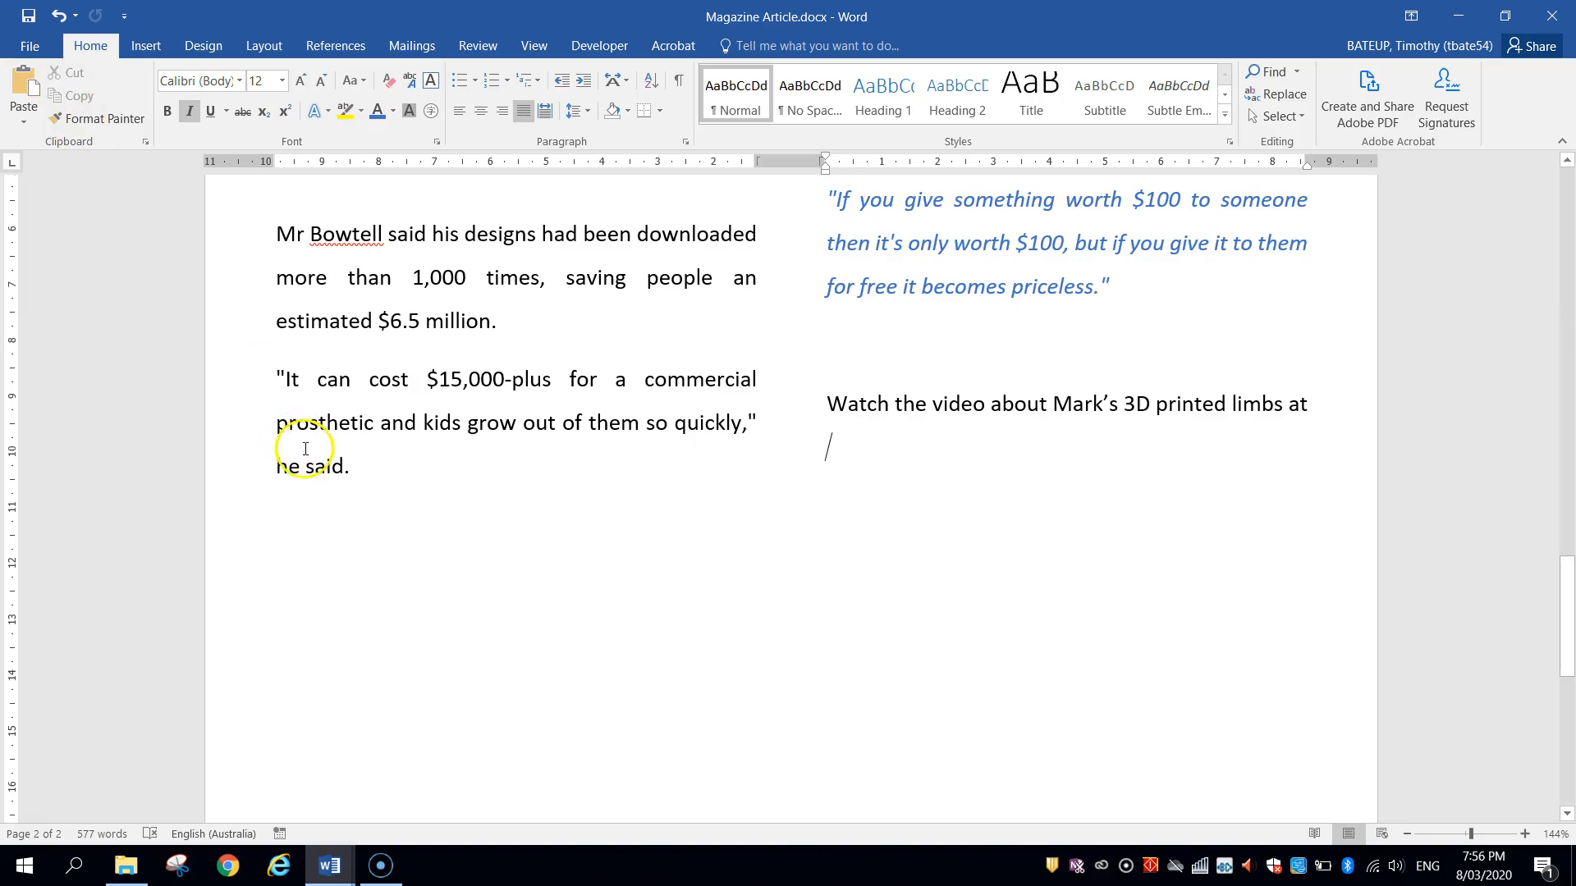
Hyperlink the word "Watch" in the closing sentence to the cut abc.net.au video address, pasted as the link address.
double_click(845, 403)
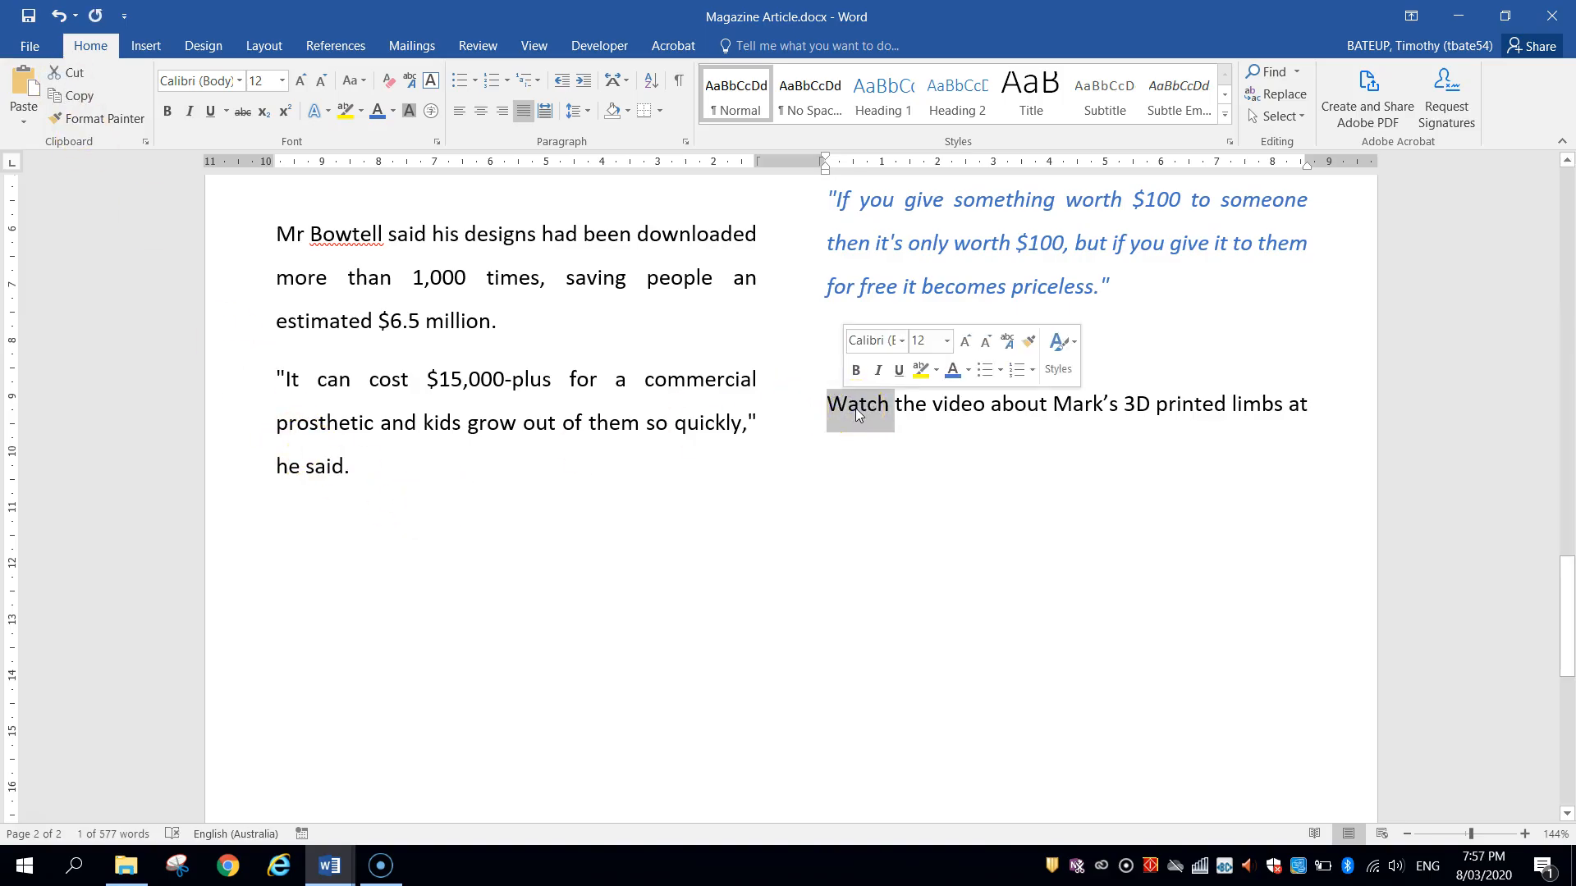
right_click(856, 407)
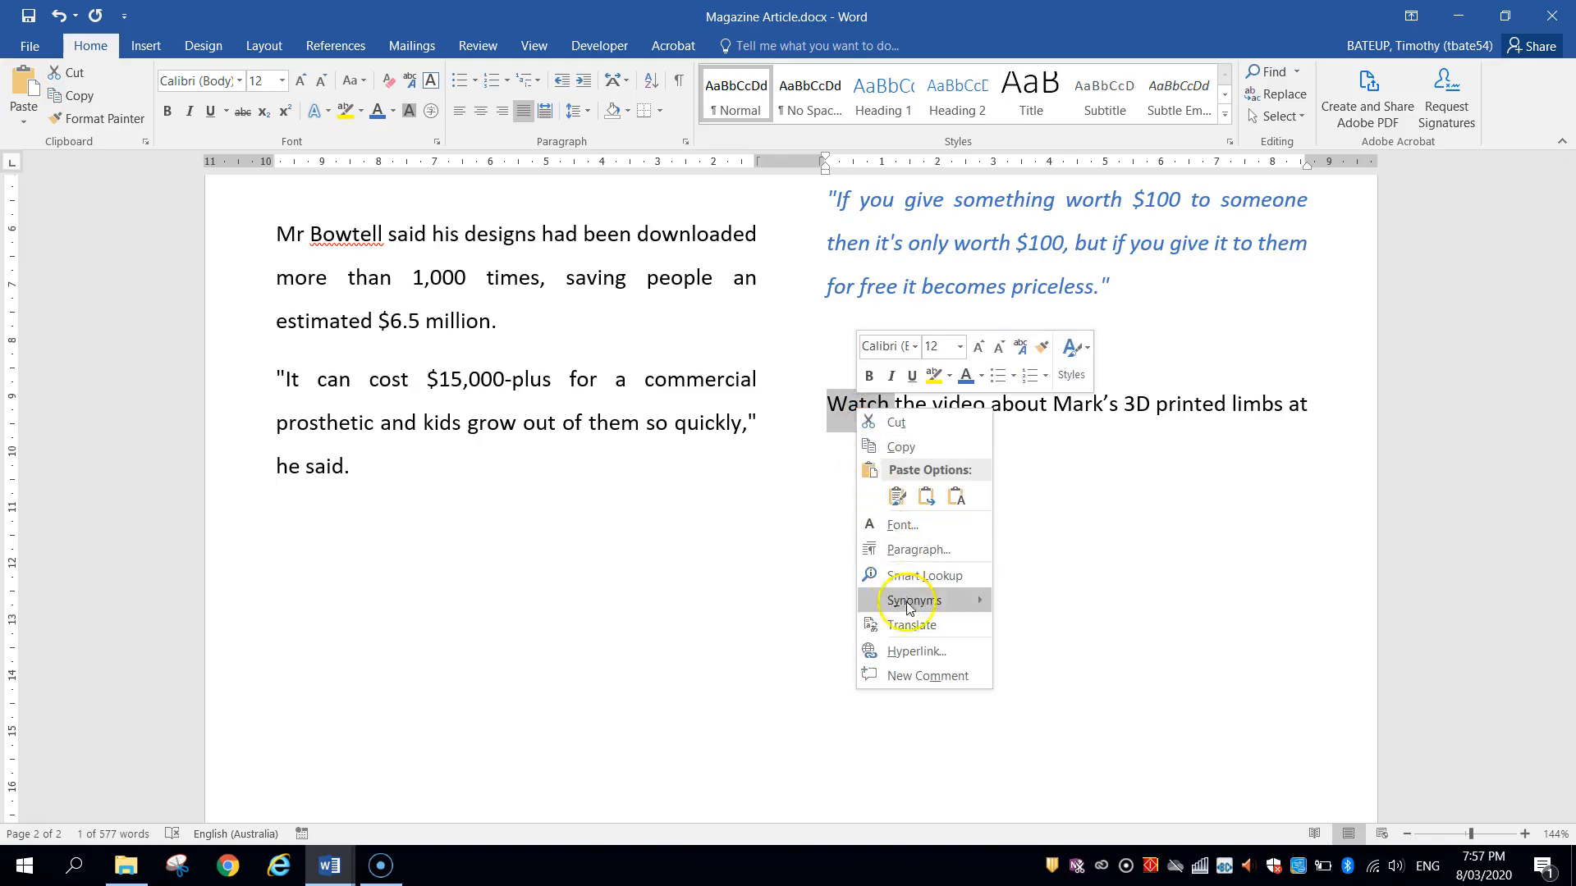
click(927, 653)
drag(908, 251, 975, 474)
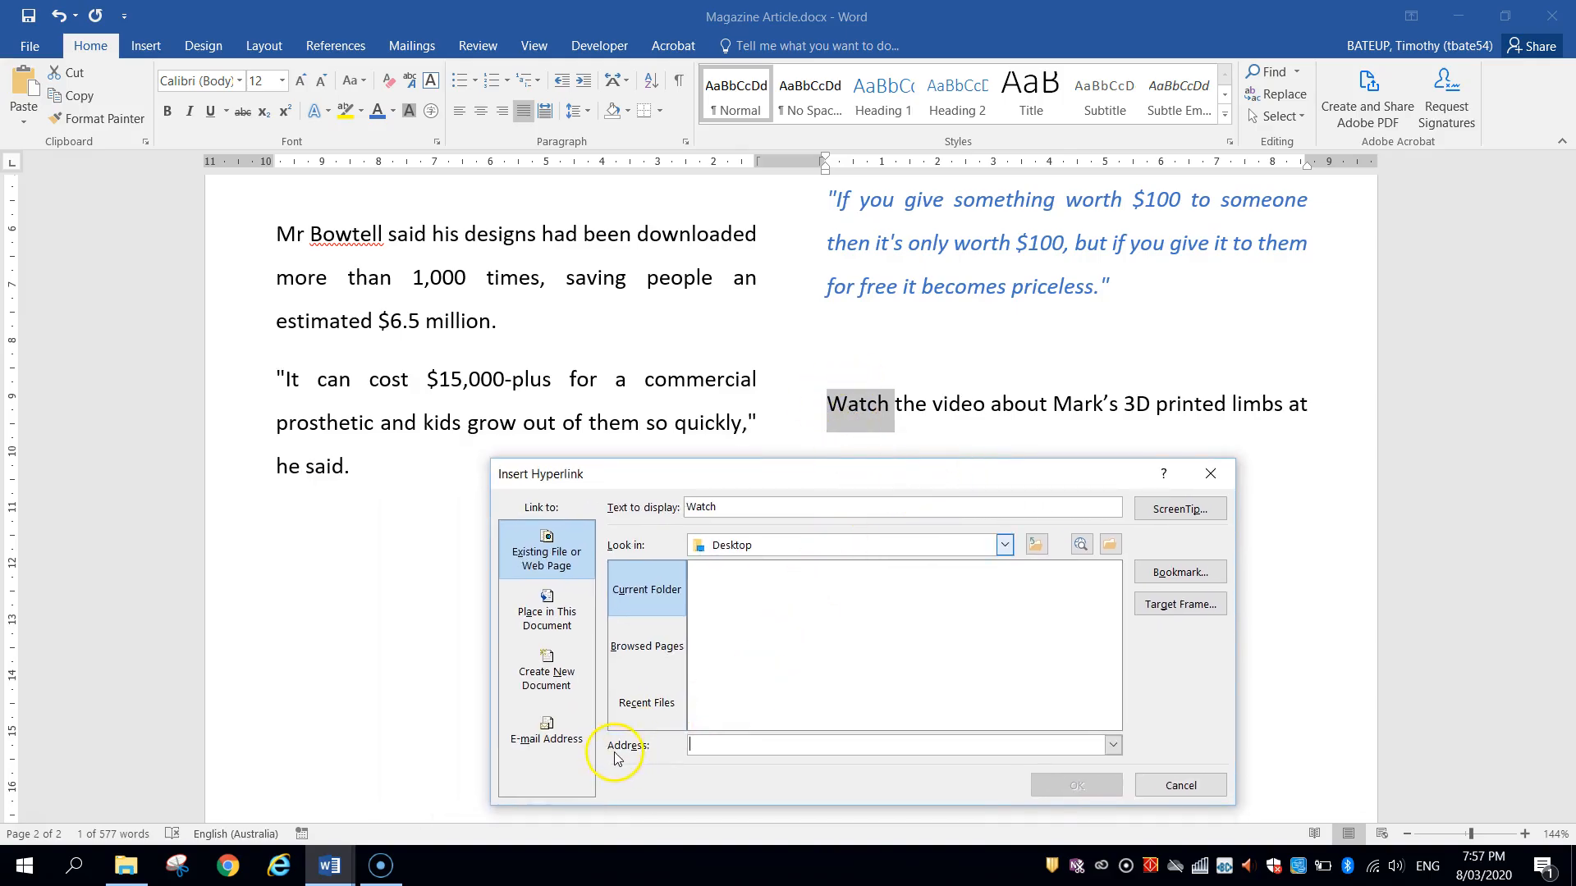
click(713, 744)
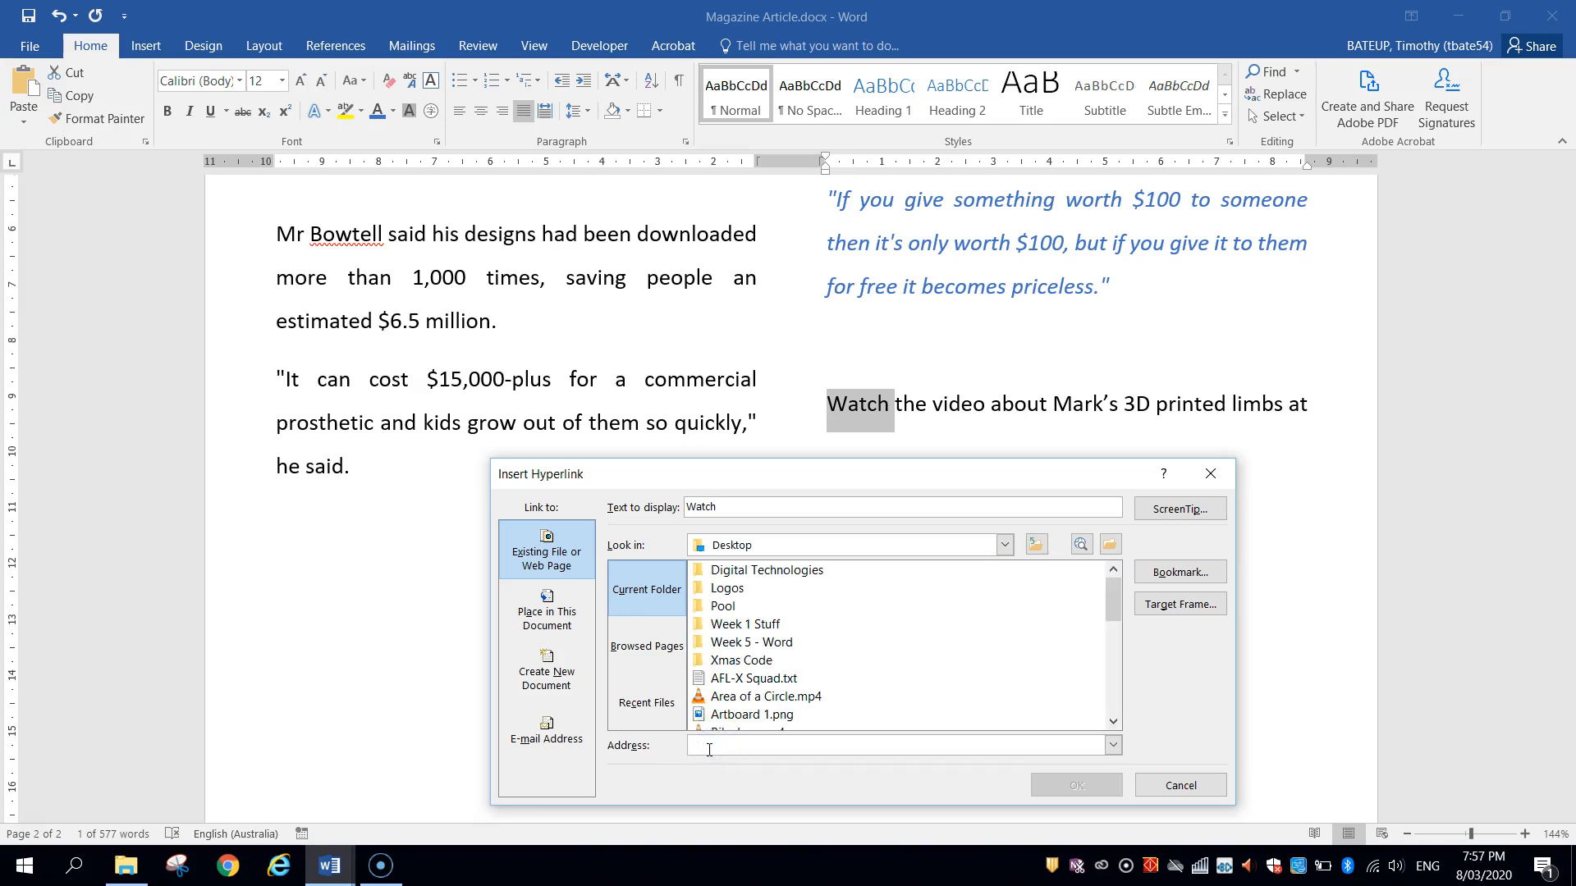
key(ctrl+v)
key(Home)
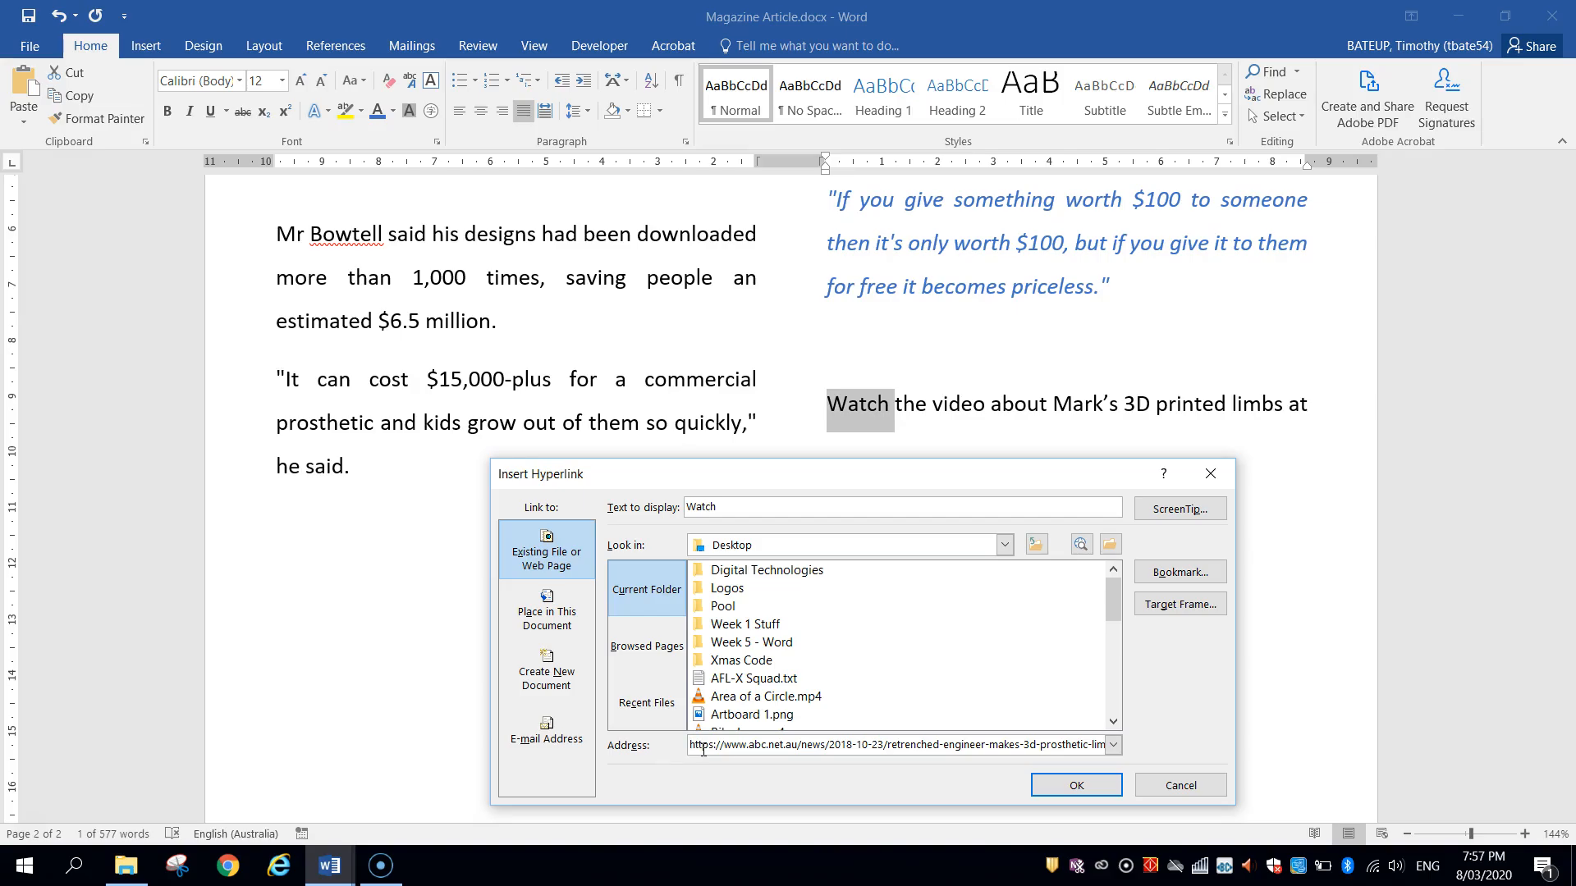
click(1076, 785)
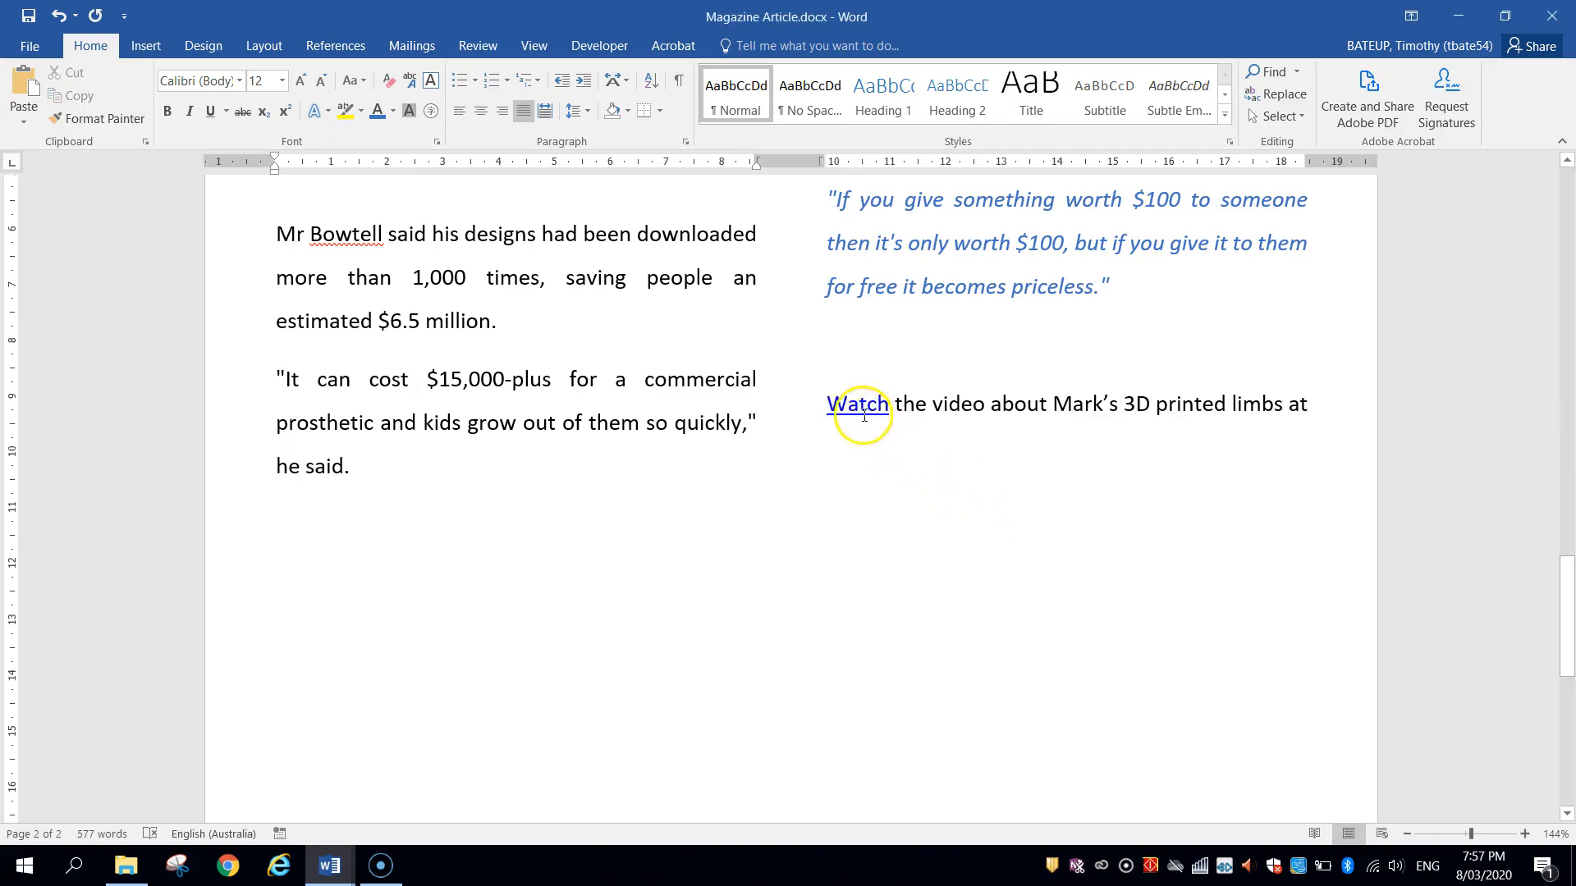
Test the "Watch" link by opening its ABC News page in the browser, then close that page.
mouse_move(858, 407)
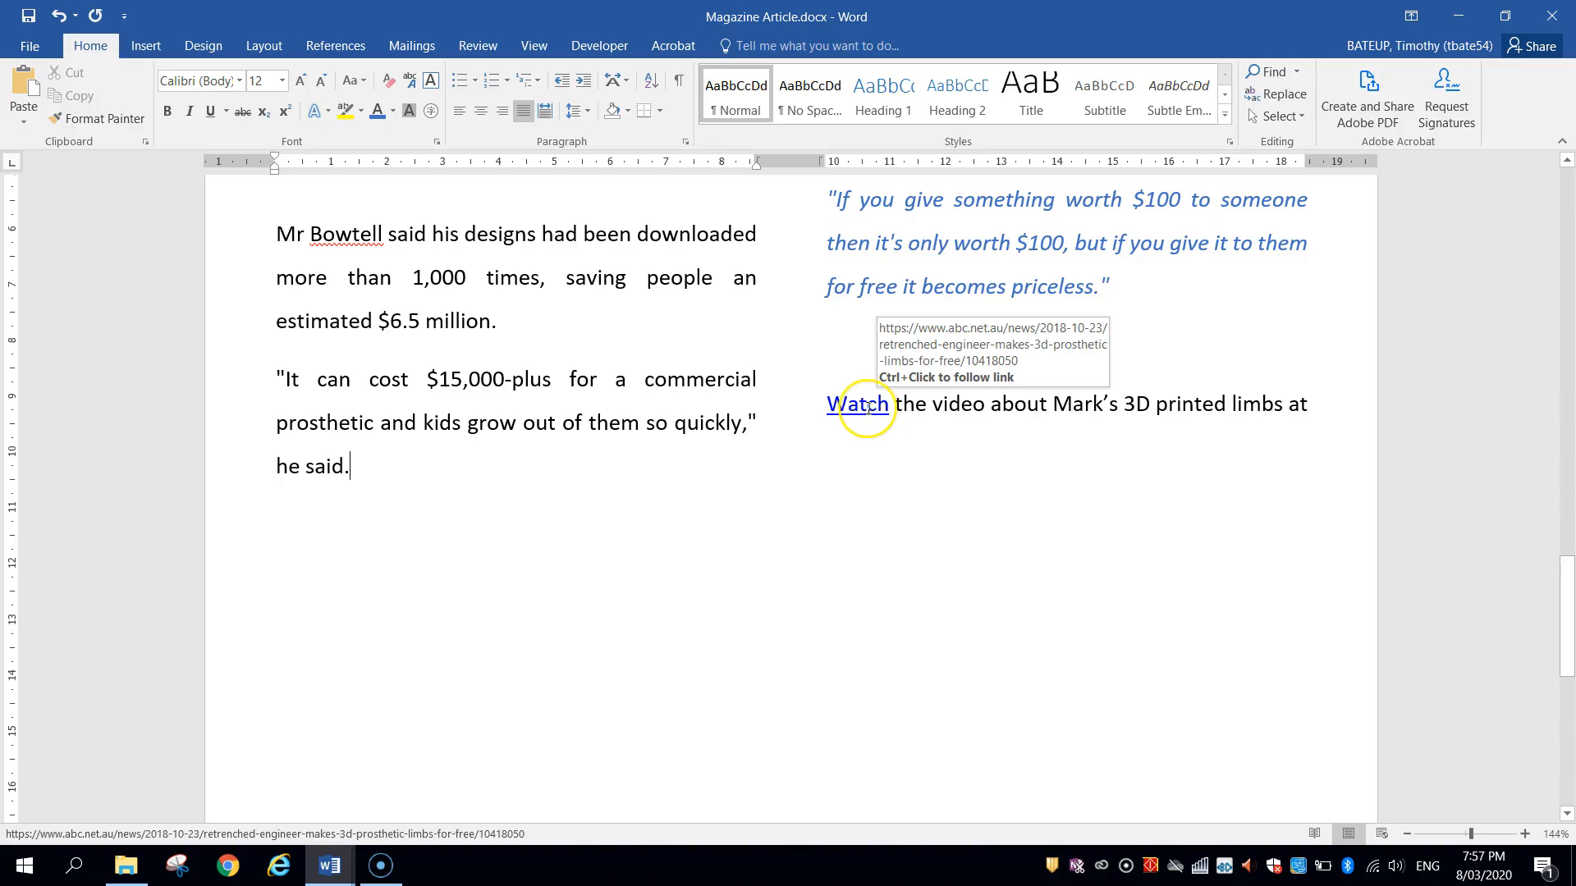
ctrl+click(868, 410)
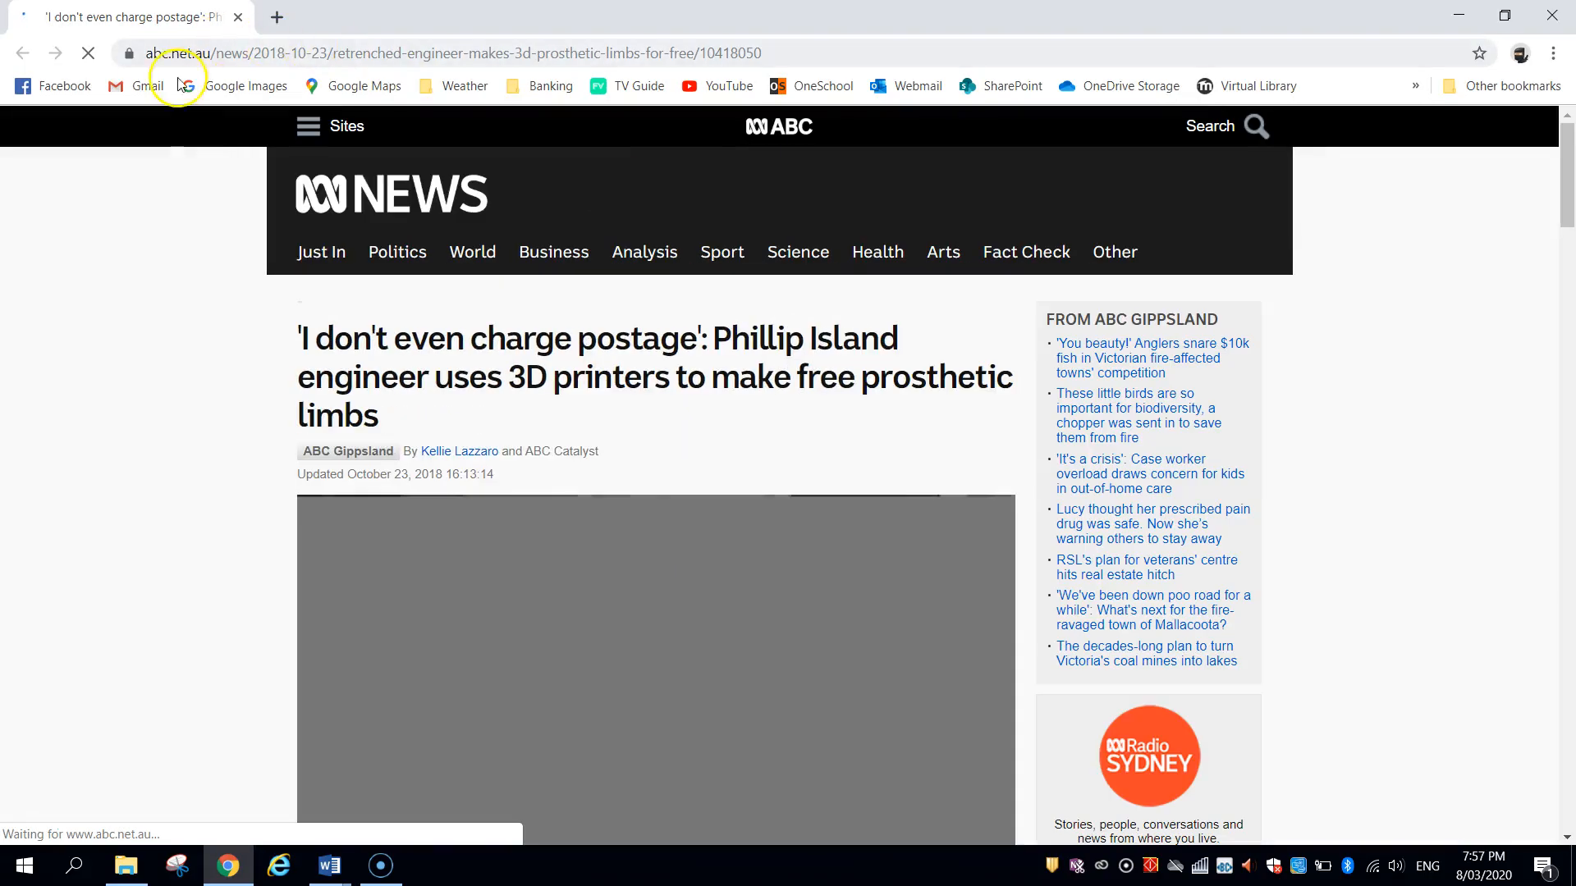
scroll(288, 548, down, 4)
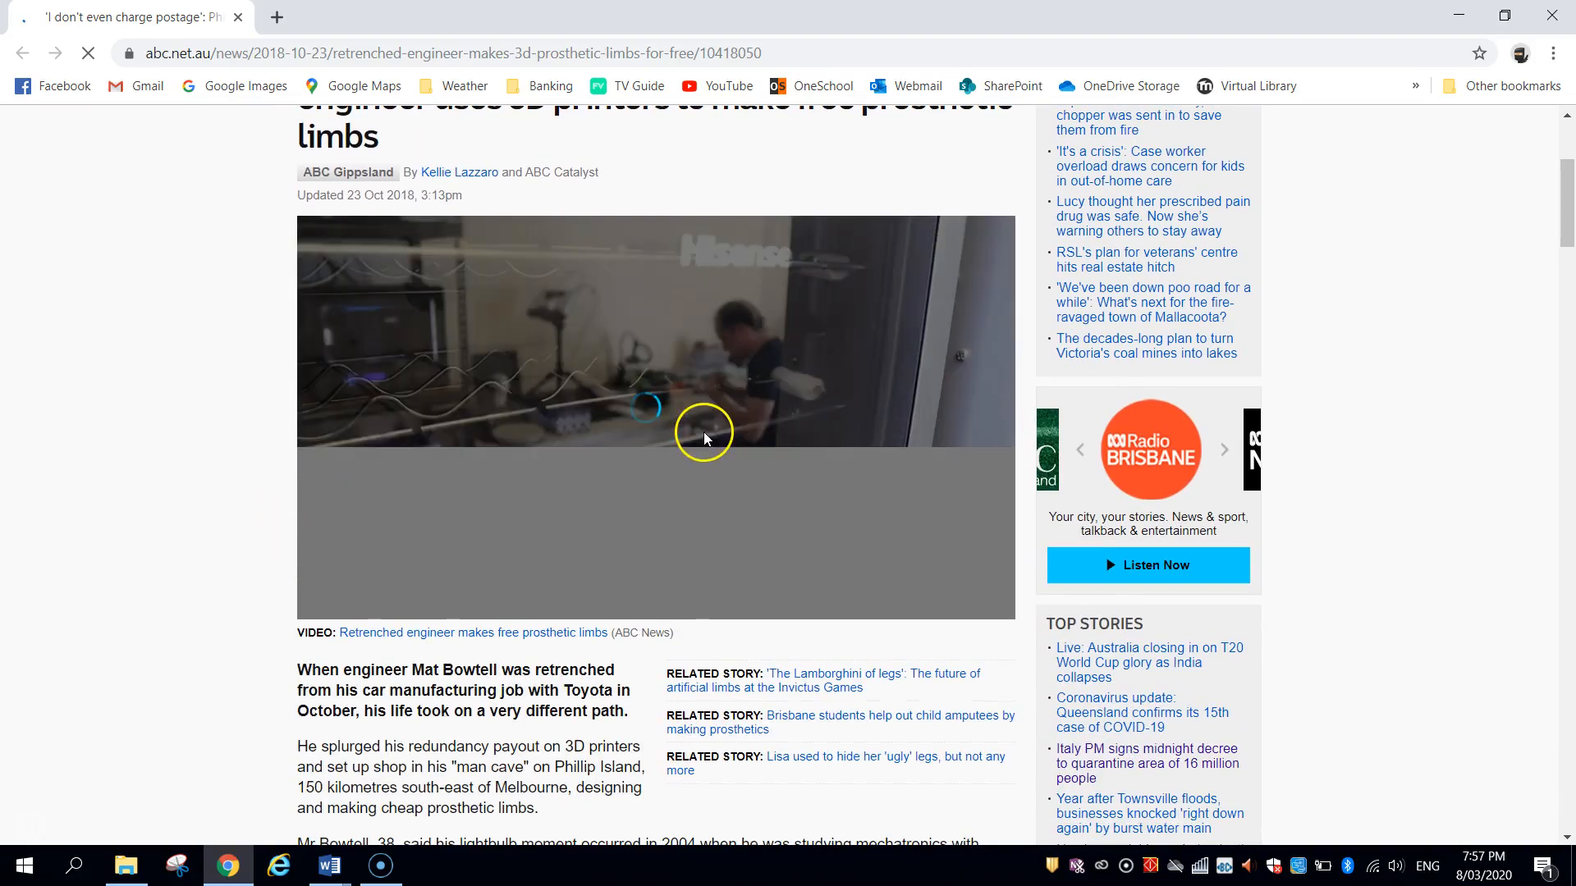
middle_click(97, 24)
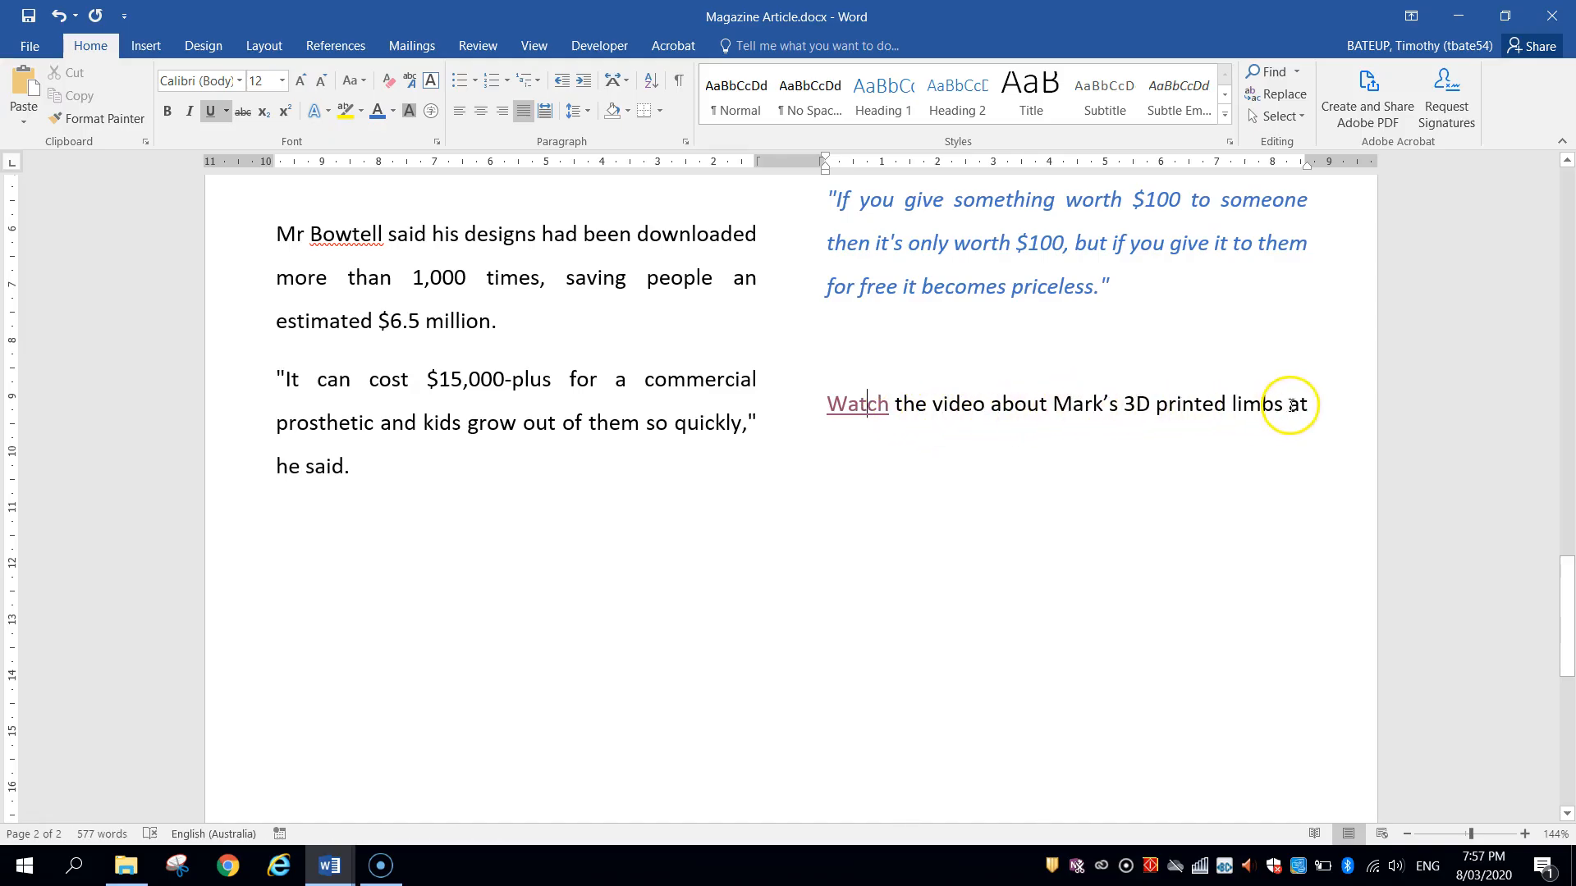
Replace the leftover word "at" at the end of the closing video sentence with a full stop after "limbs".
key(BackSpace)
key(BackSpace)
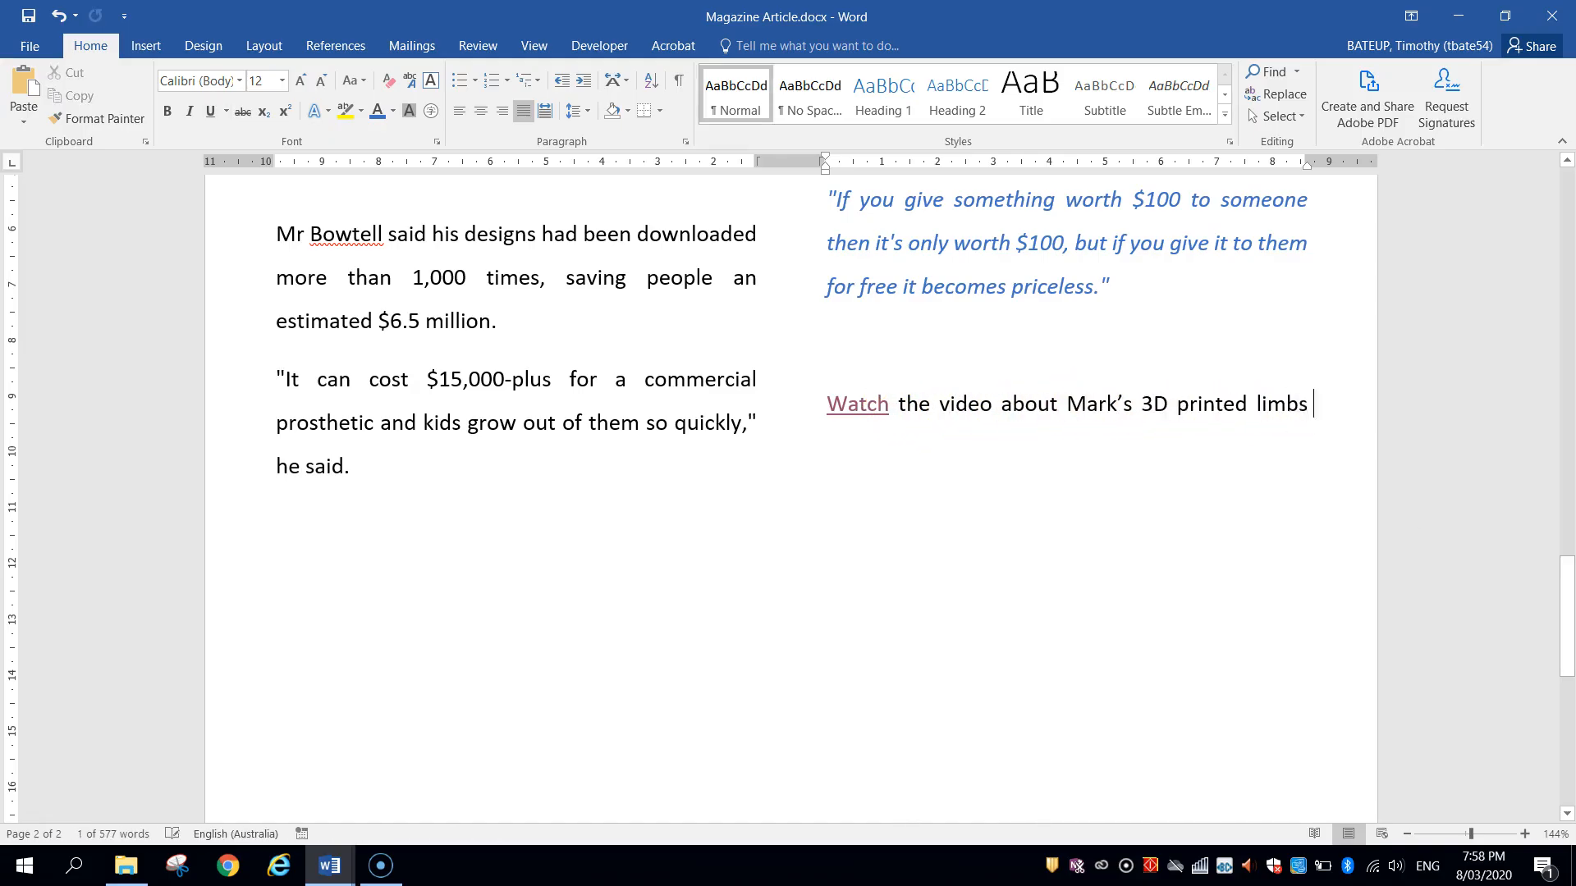
text(.)
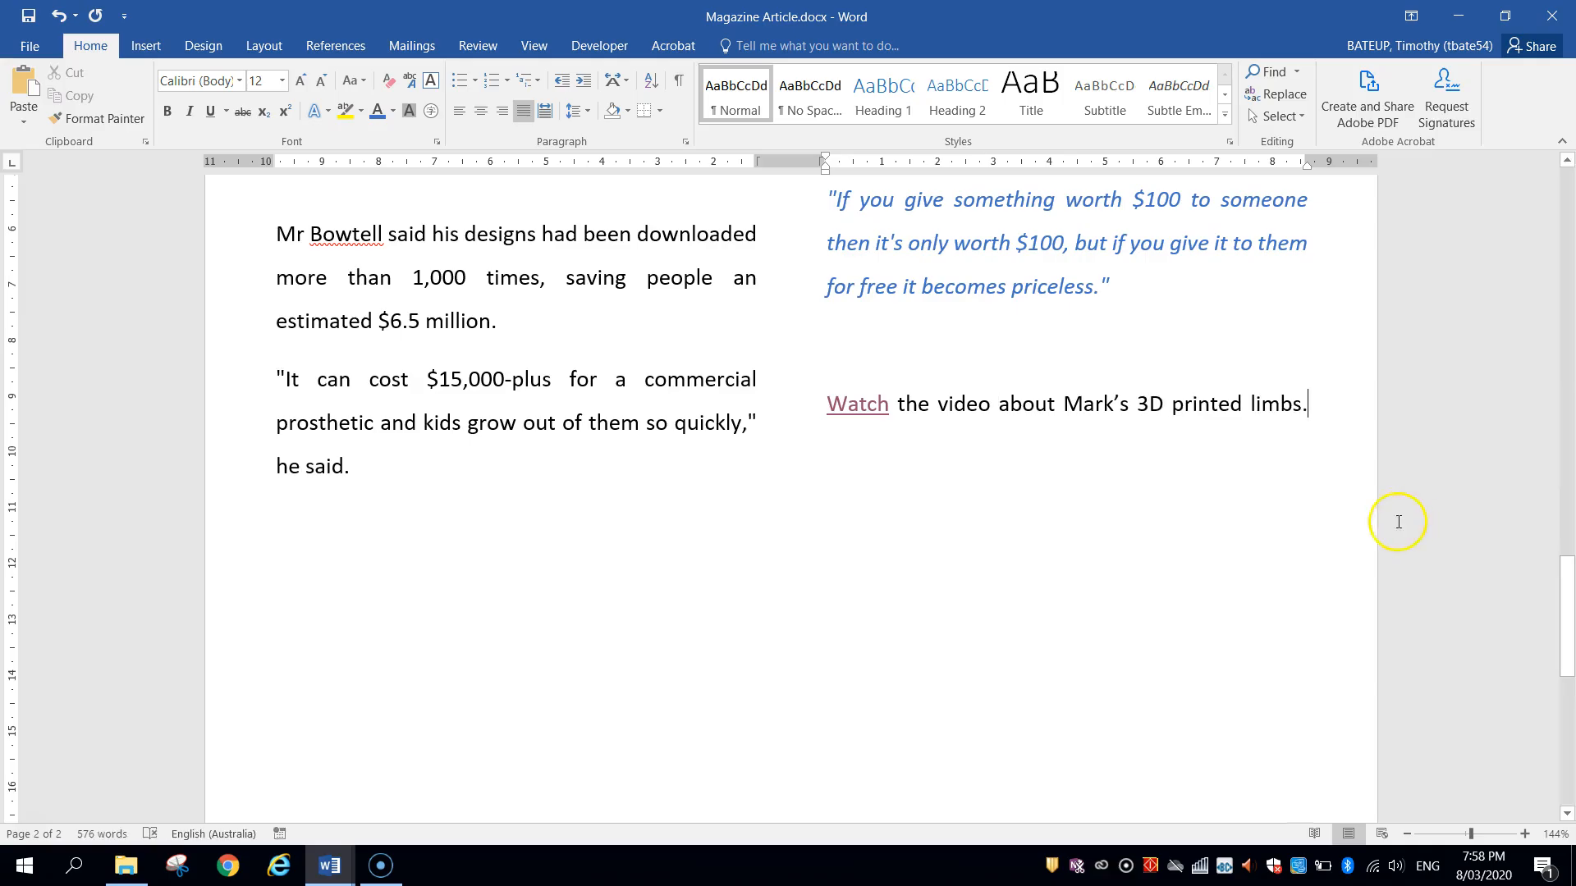
click(874, 402)
Add an empty paragraph before the 3D printer price table to push its heading row onto page two with the rest.
scroll(967, 421, down, 2)
mouse_move(1569, 647)
mouse_down()
mouse_move(1568, 661)
mouse_move(1569, 625)
mouse_up()
scroll(999, 480, down, 4)
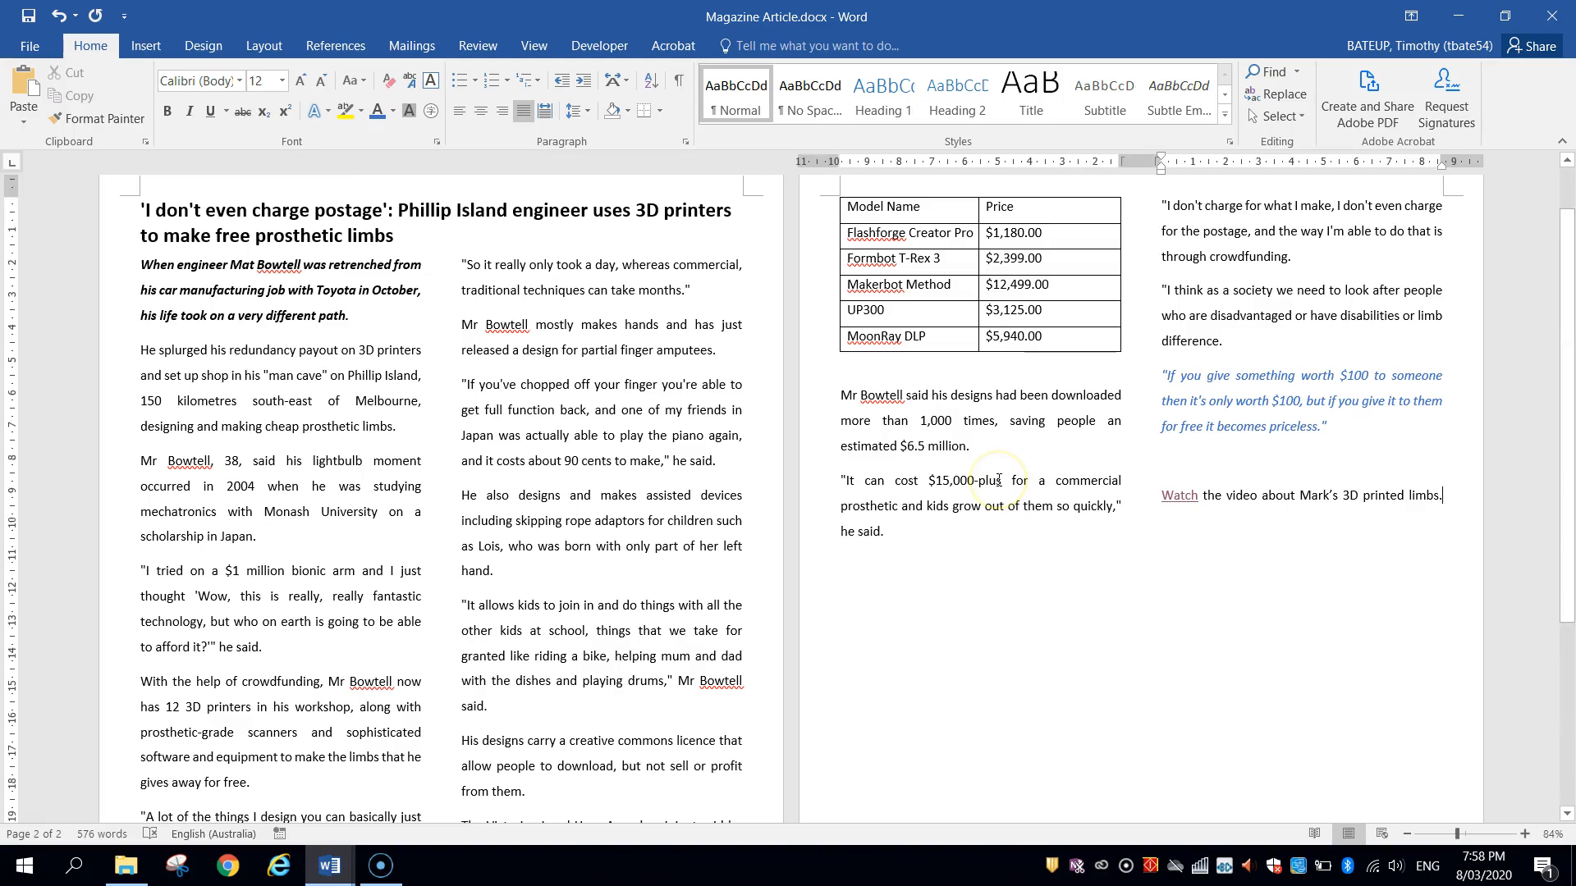
scroll(800, 582, down, 5)
scroll(793, 586, up, 6)
scroll(792, 586, down, 4)
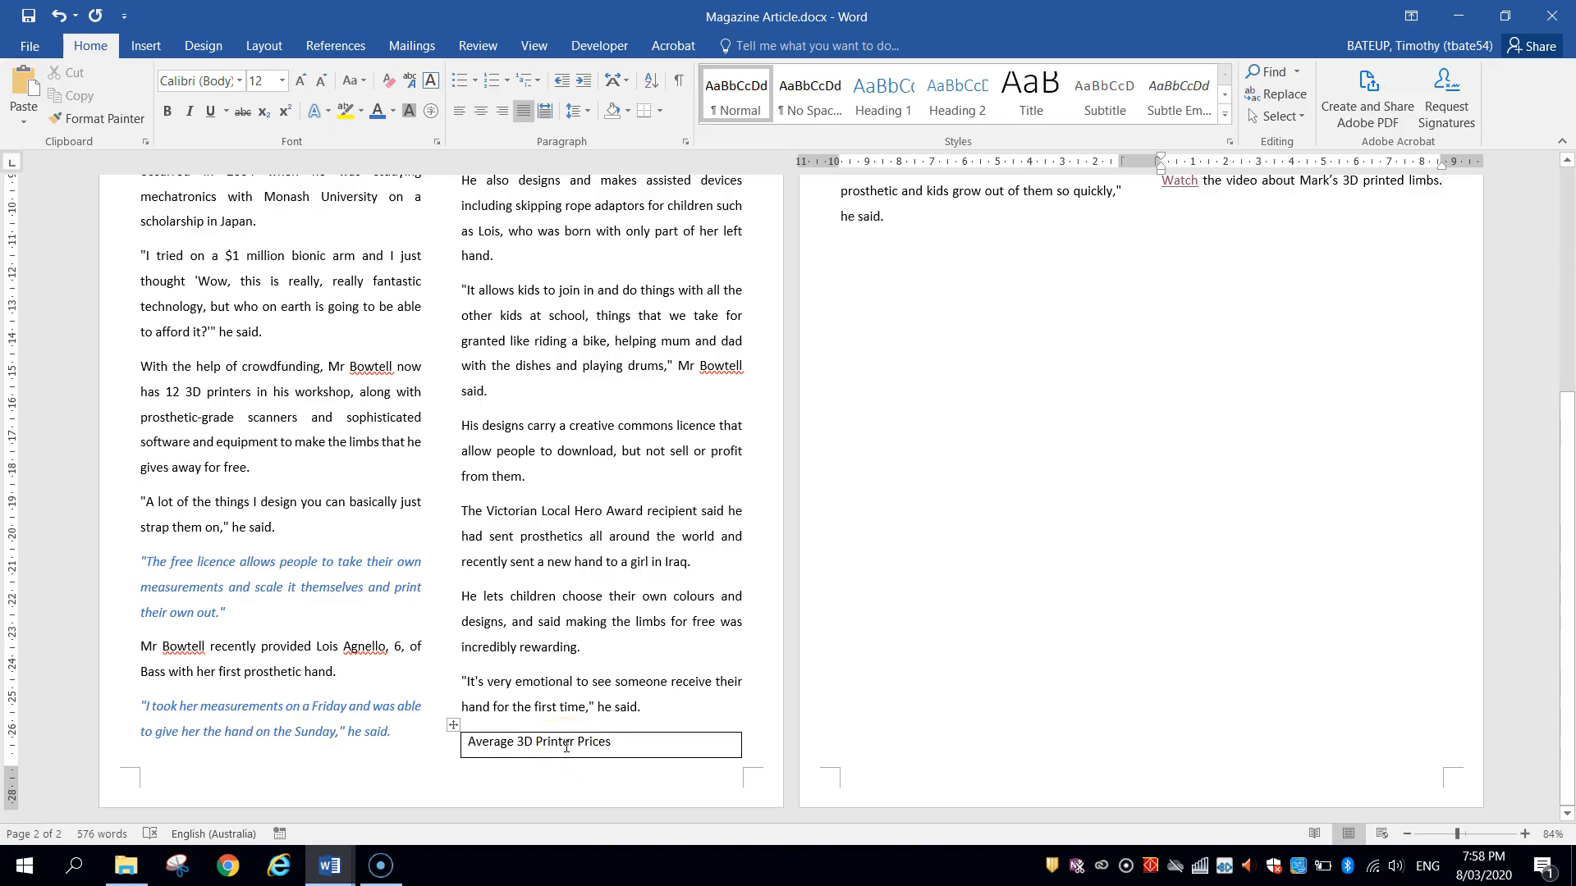
scroll(567, 746, up, 4)
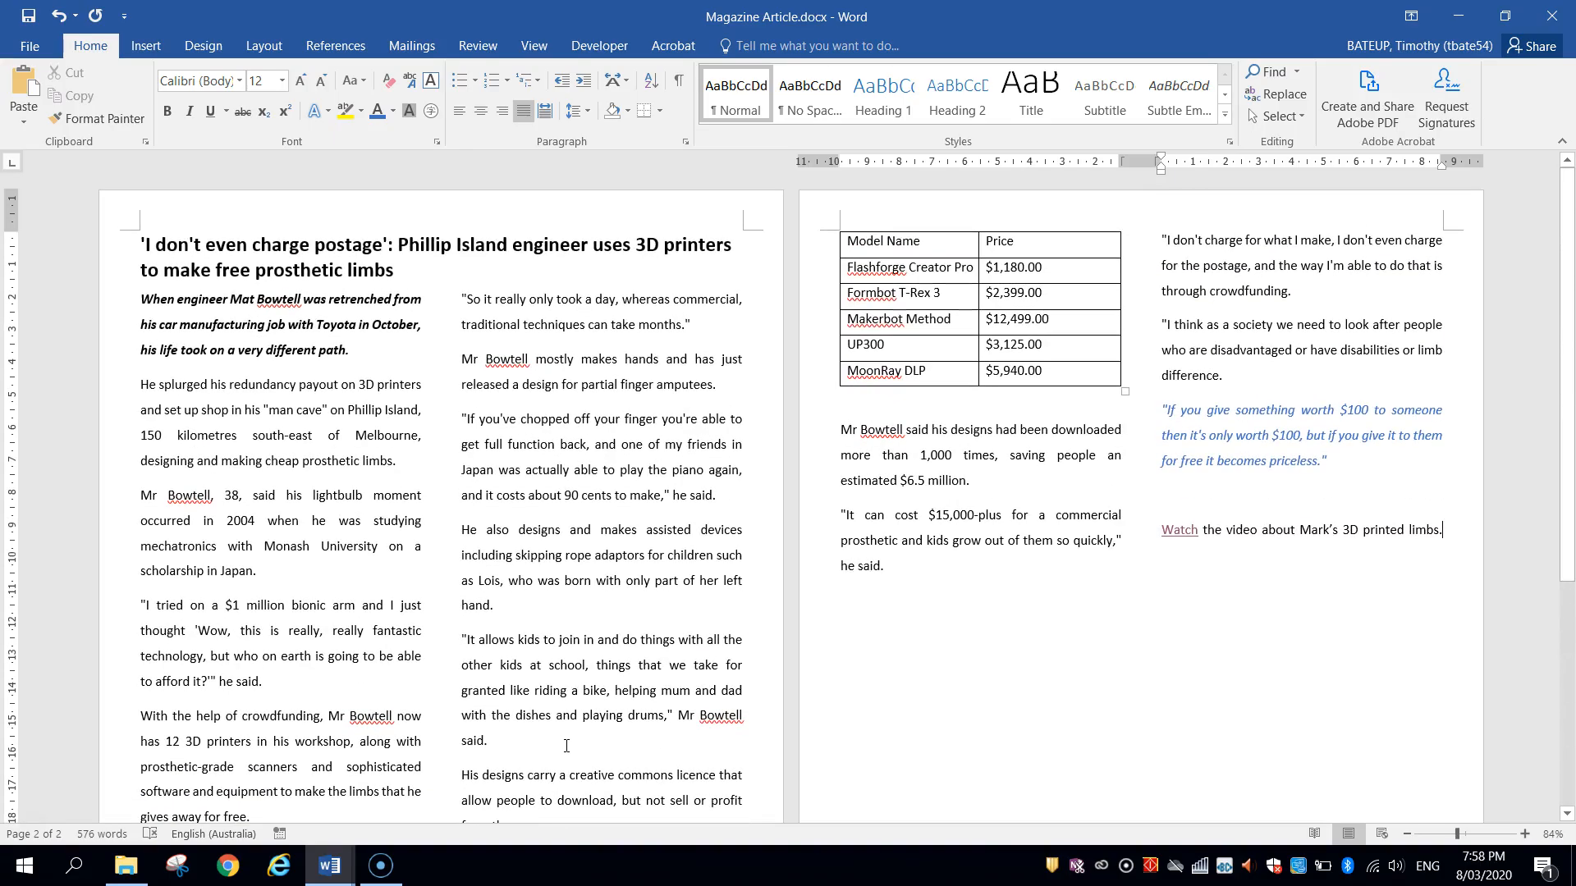
scroll(566, 746, down, 4)
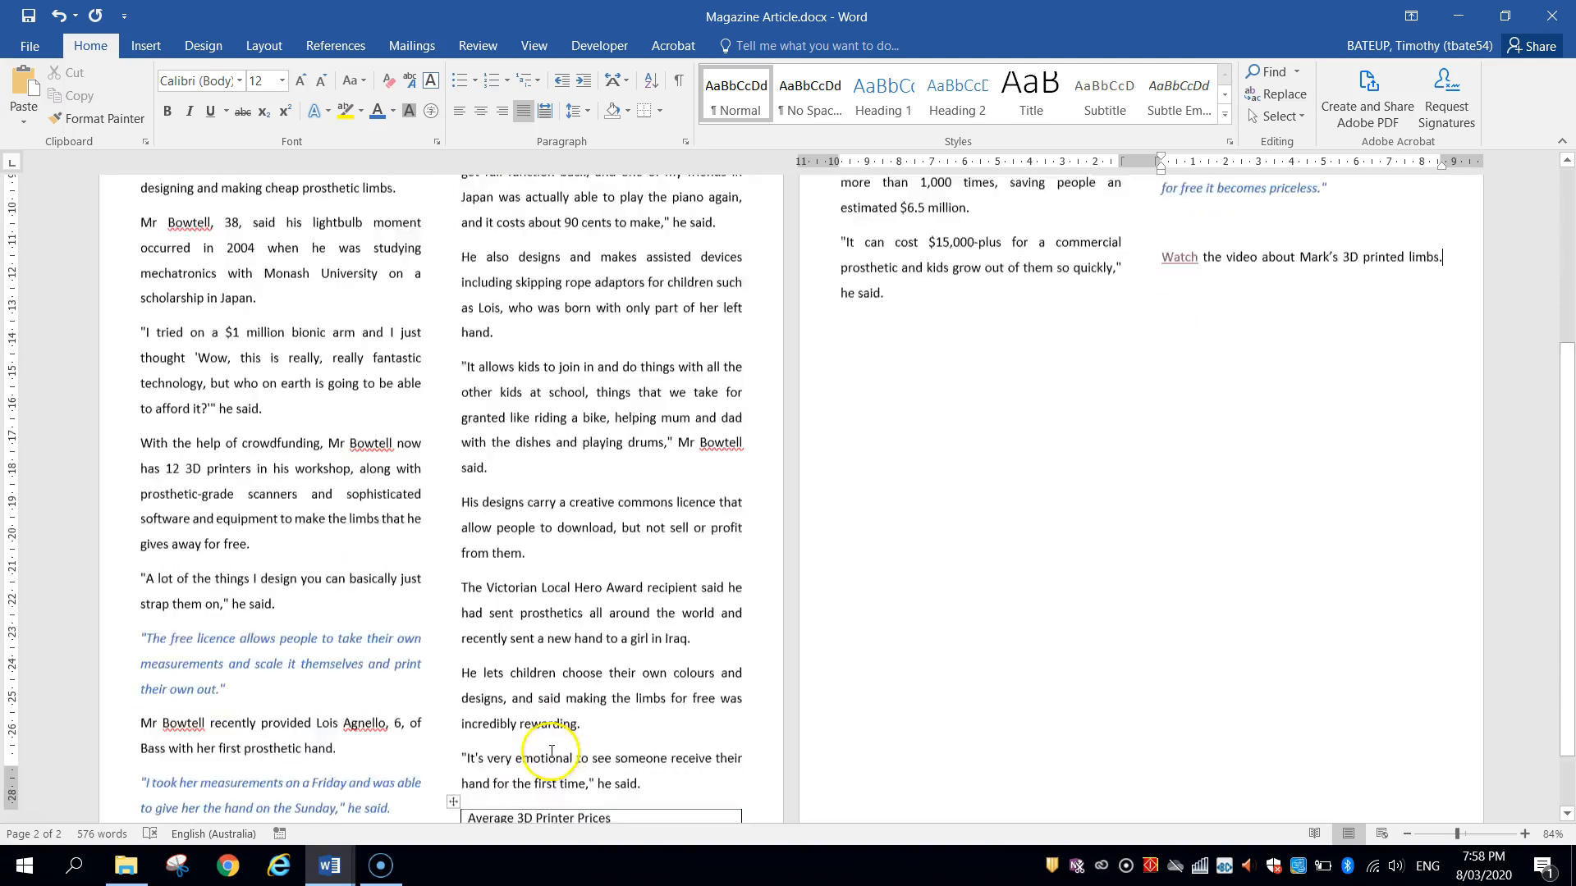
click(655, 713)
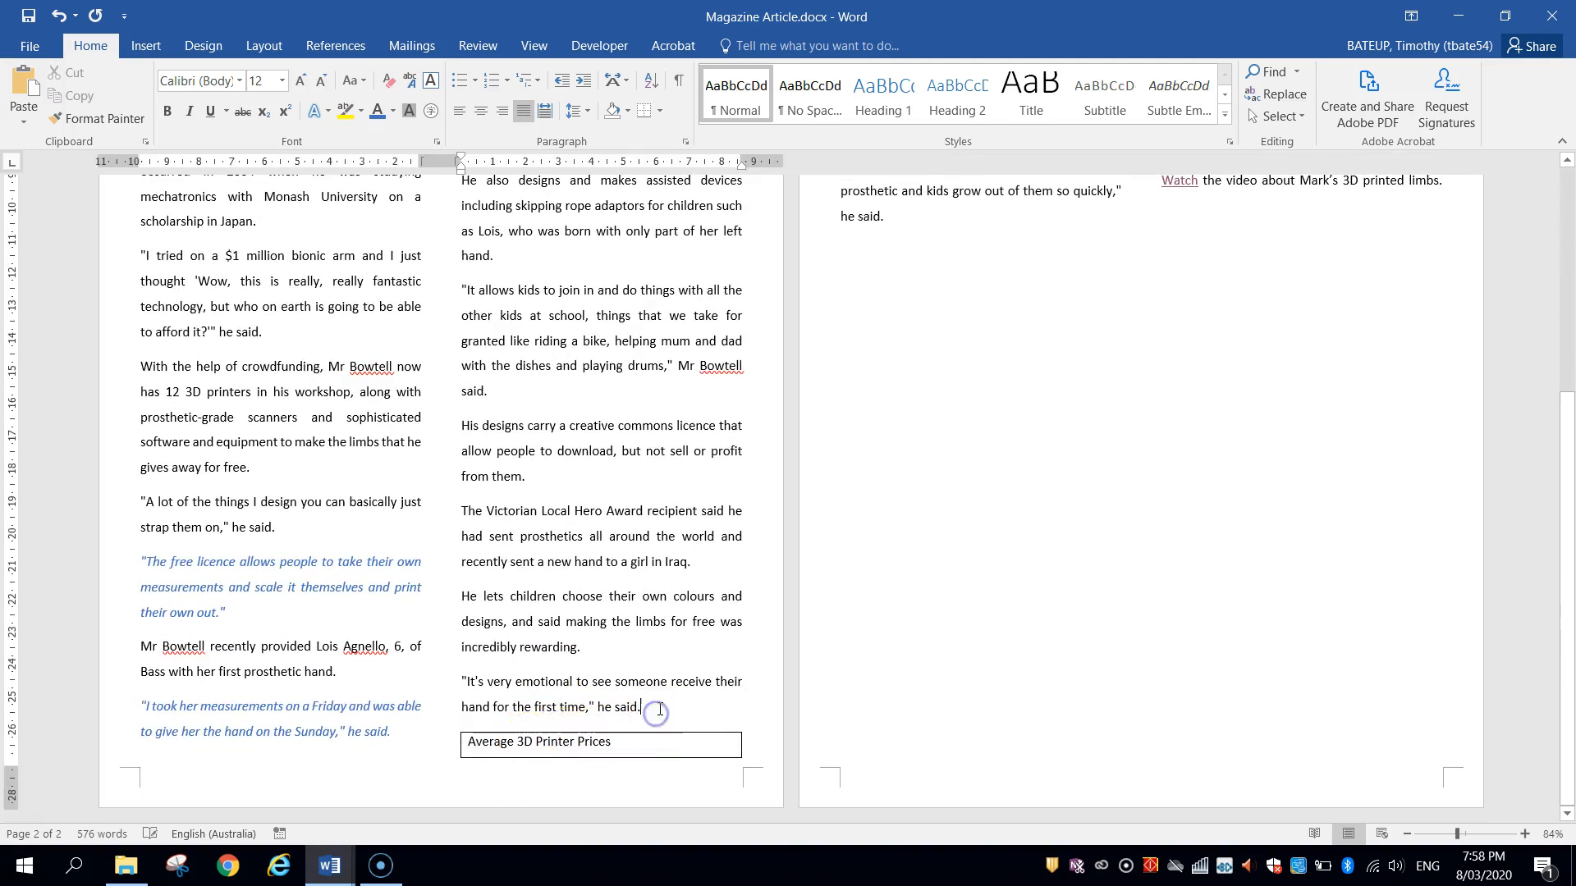
key(Return)
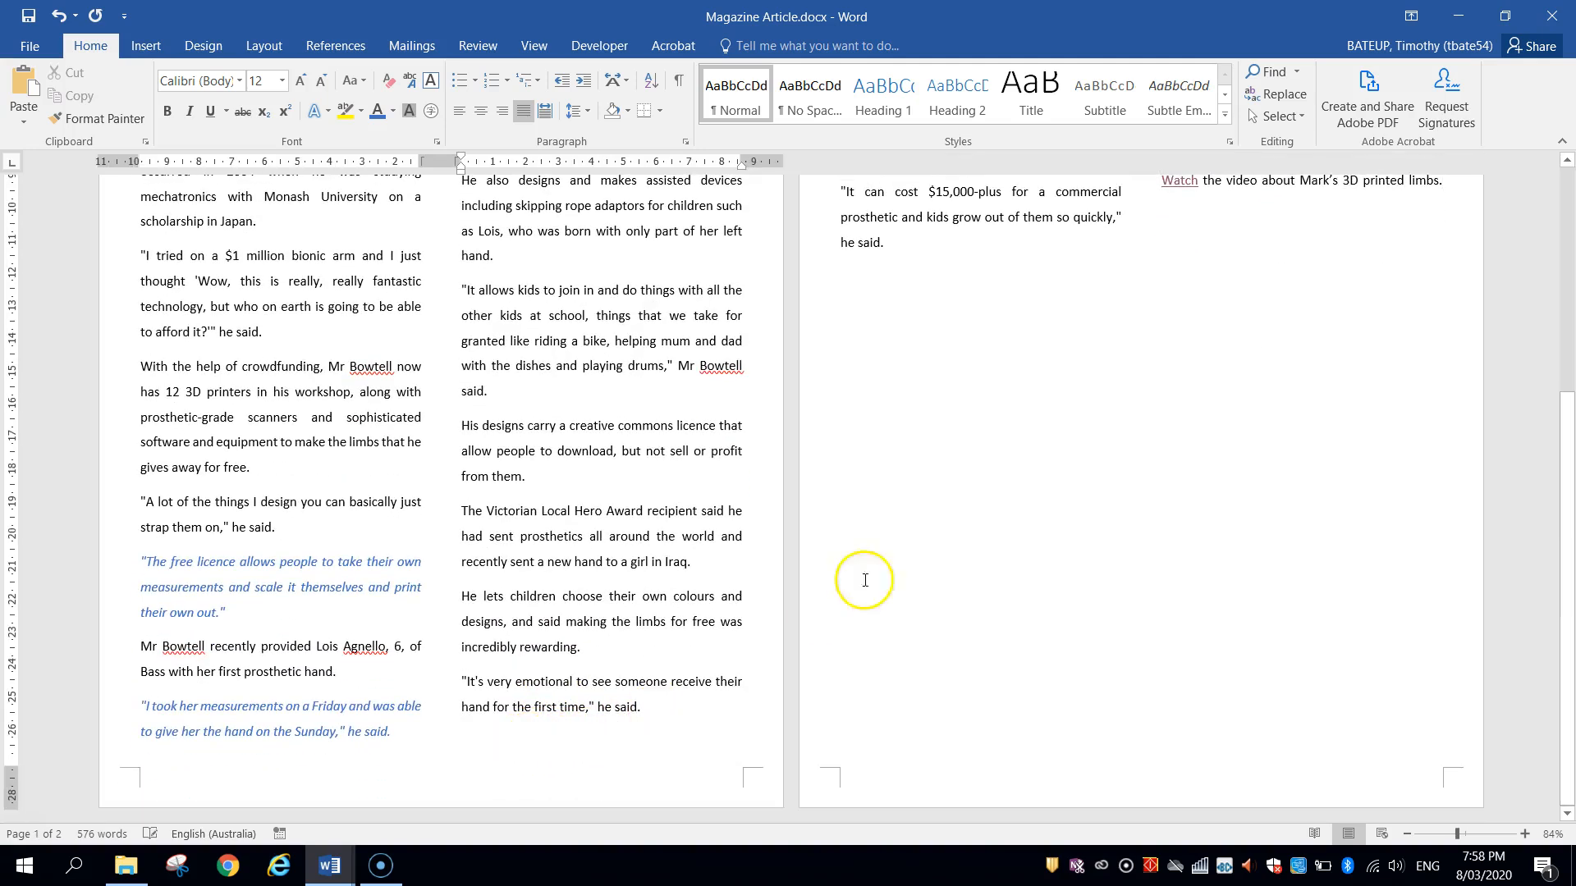
scroll(918, 544, up, 4)
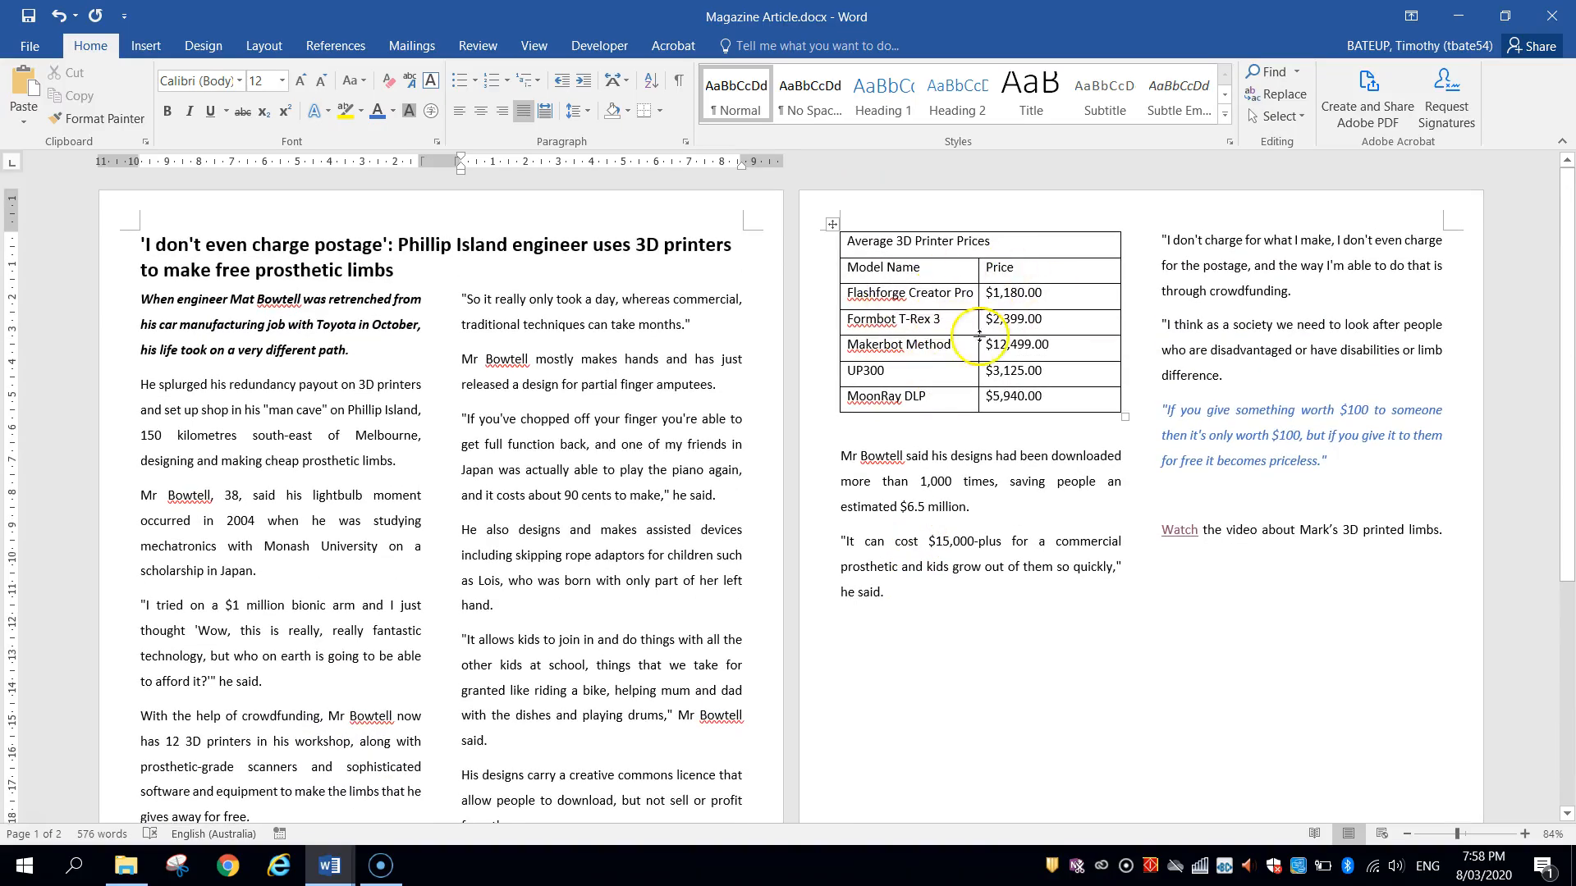
ctrl+scroll(1066, 283, up, 4)
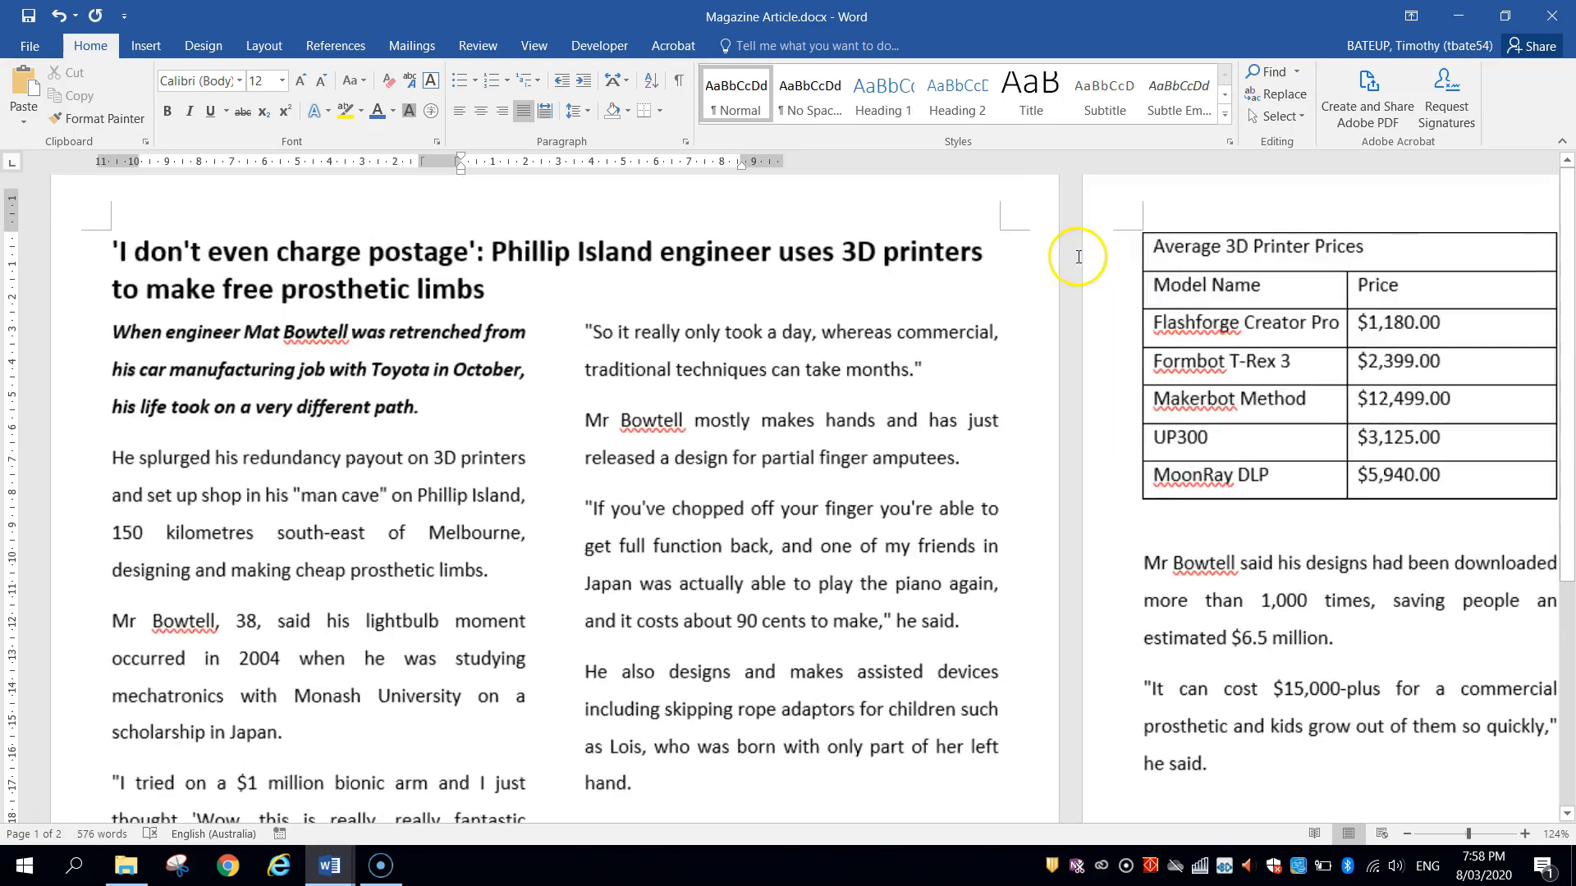
Try a blue banded grid table style on the 3D printer price table and undo it.
drag(1569, 296, 1569, 564)
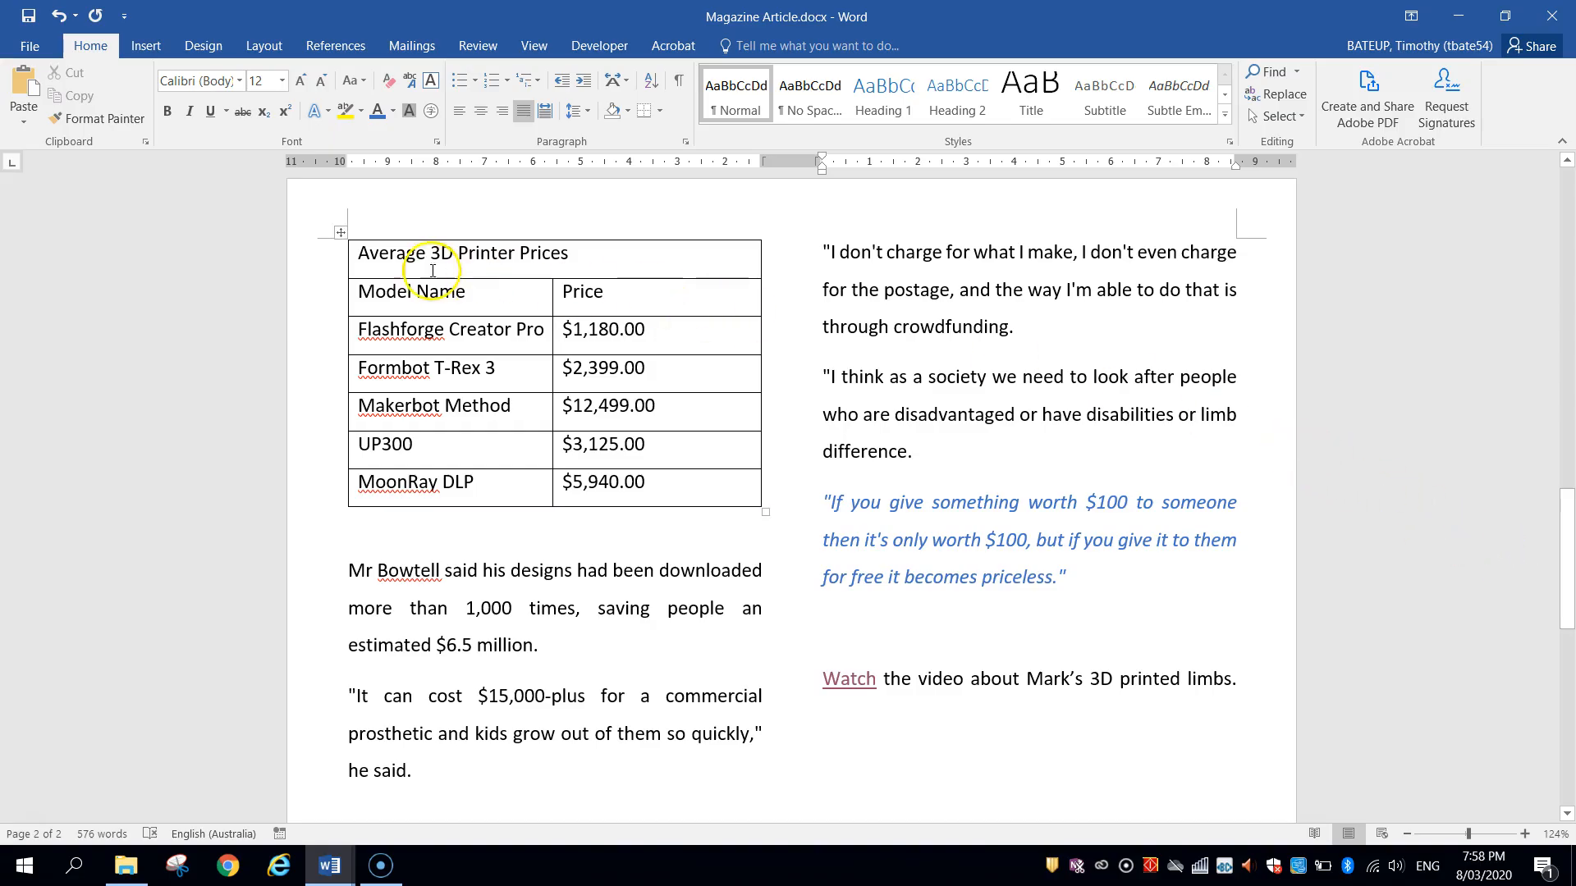
click(368, 253)
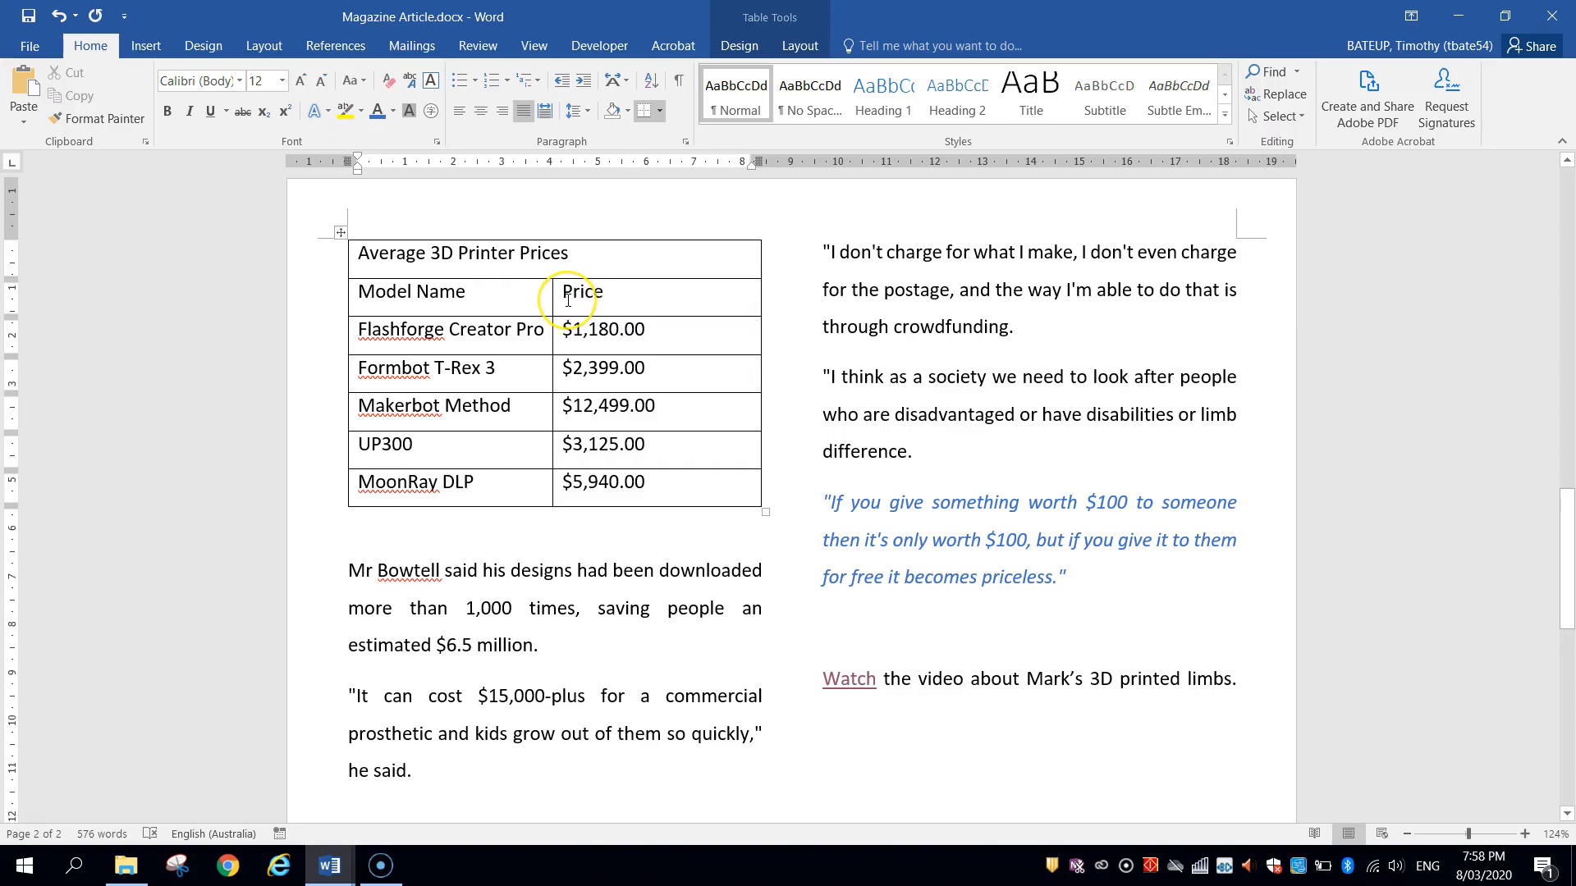
click(743, 46)
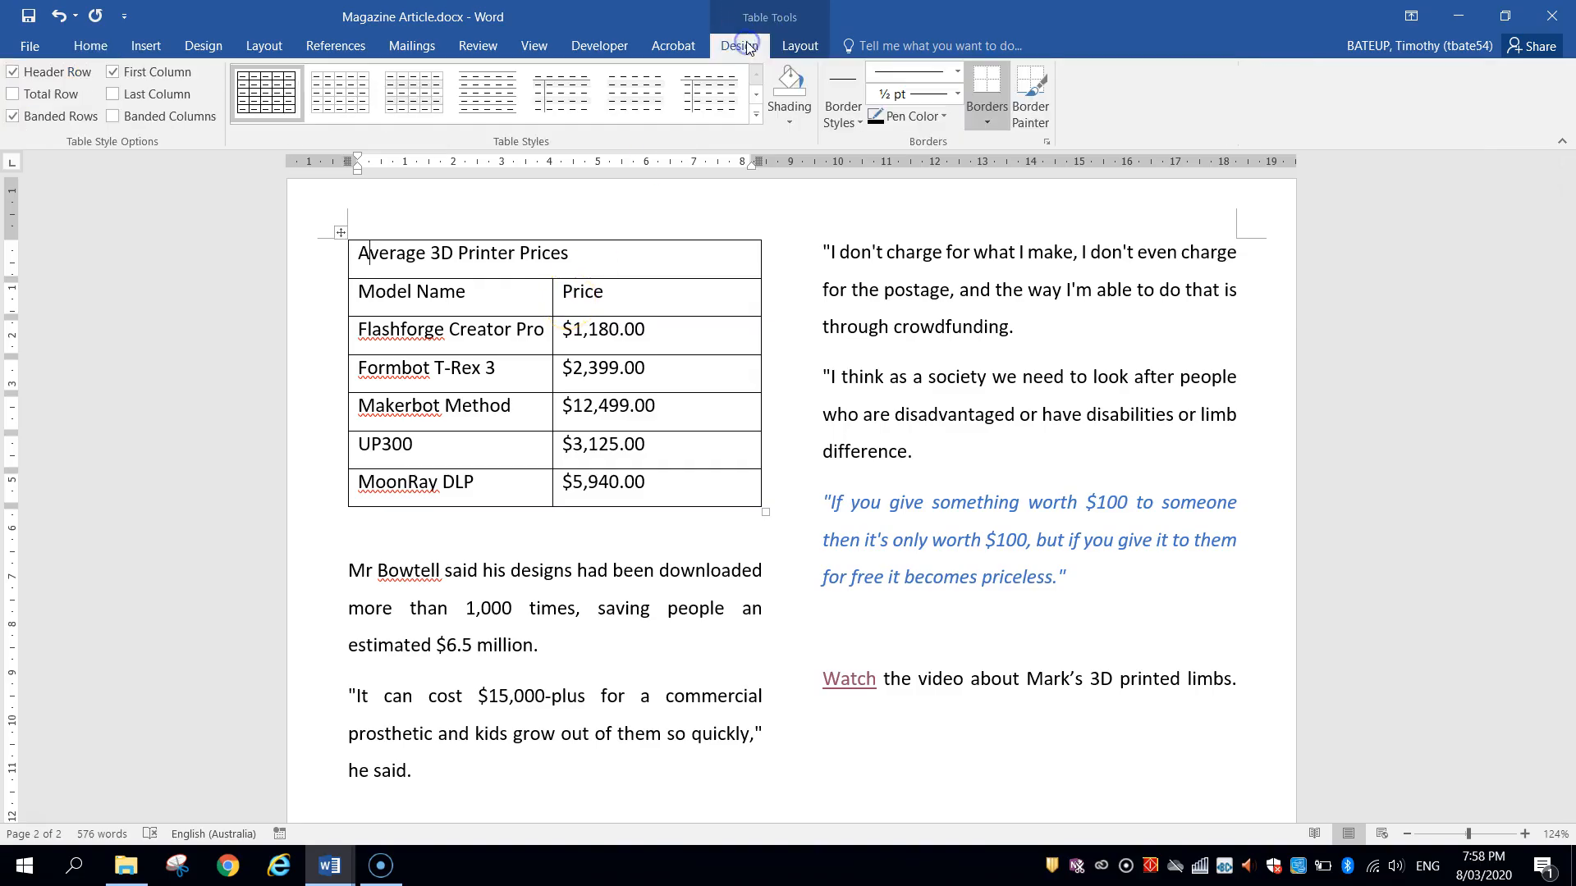
click(756, 119)
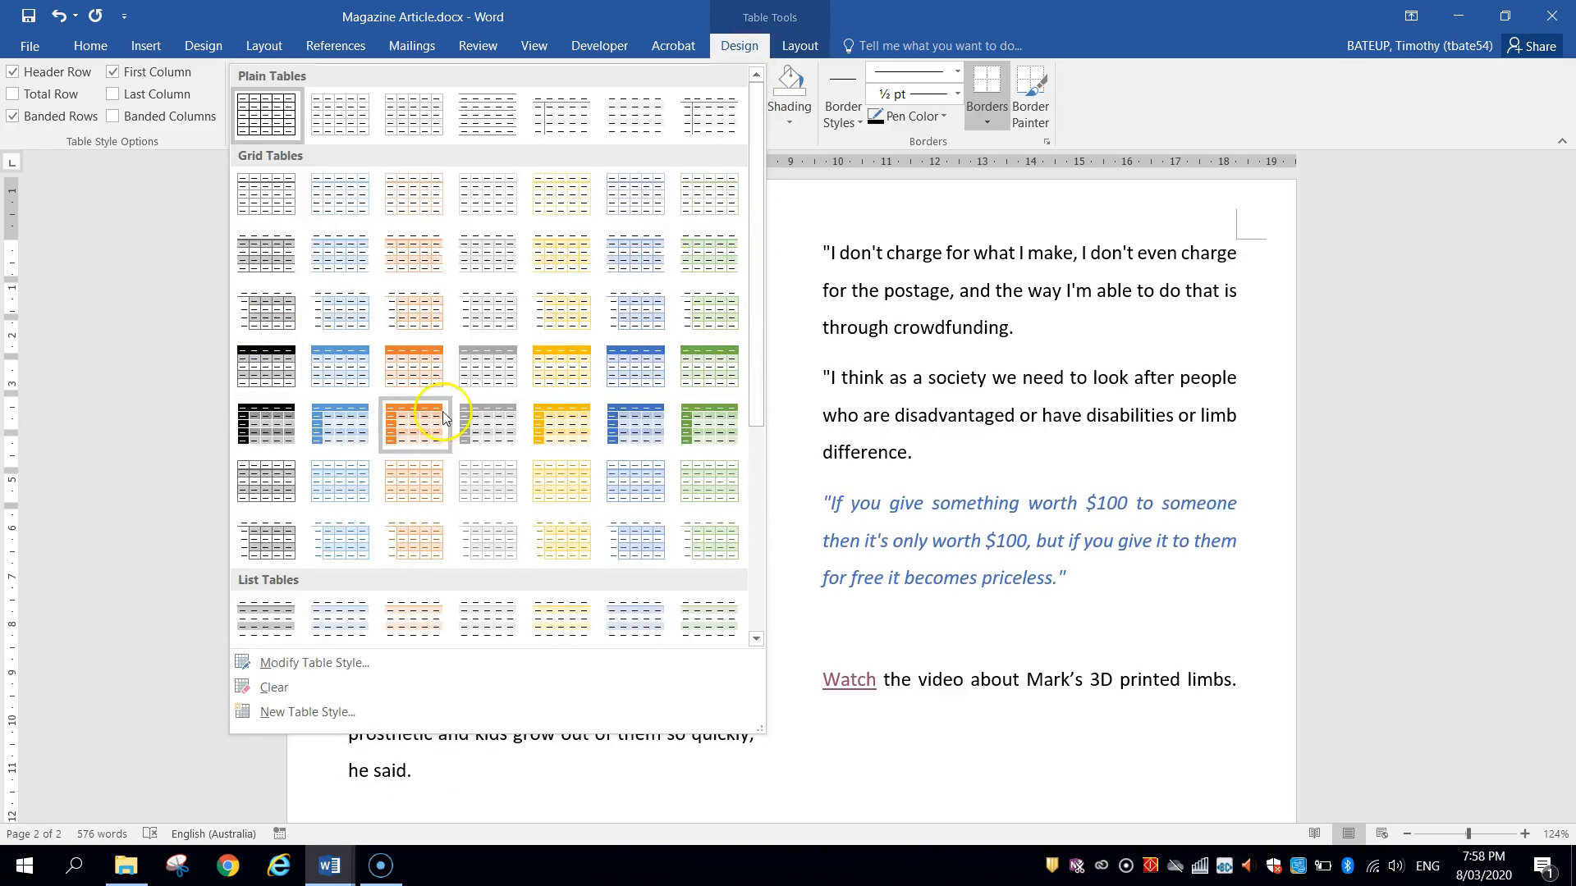
click(628, 371)
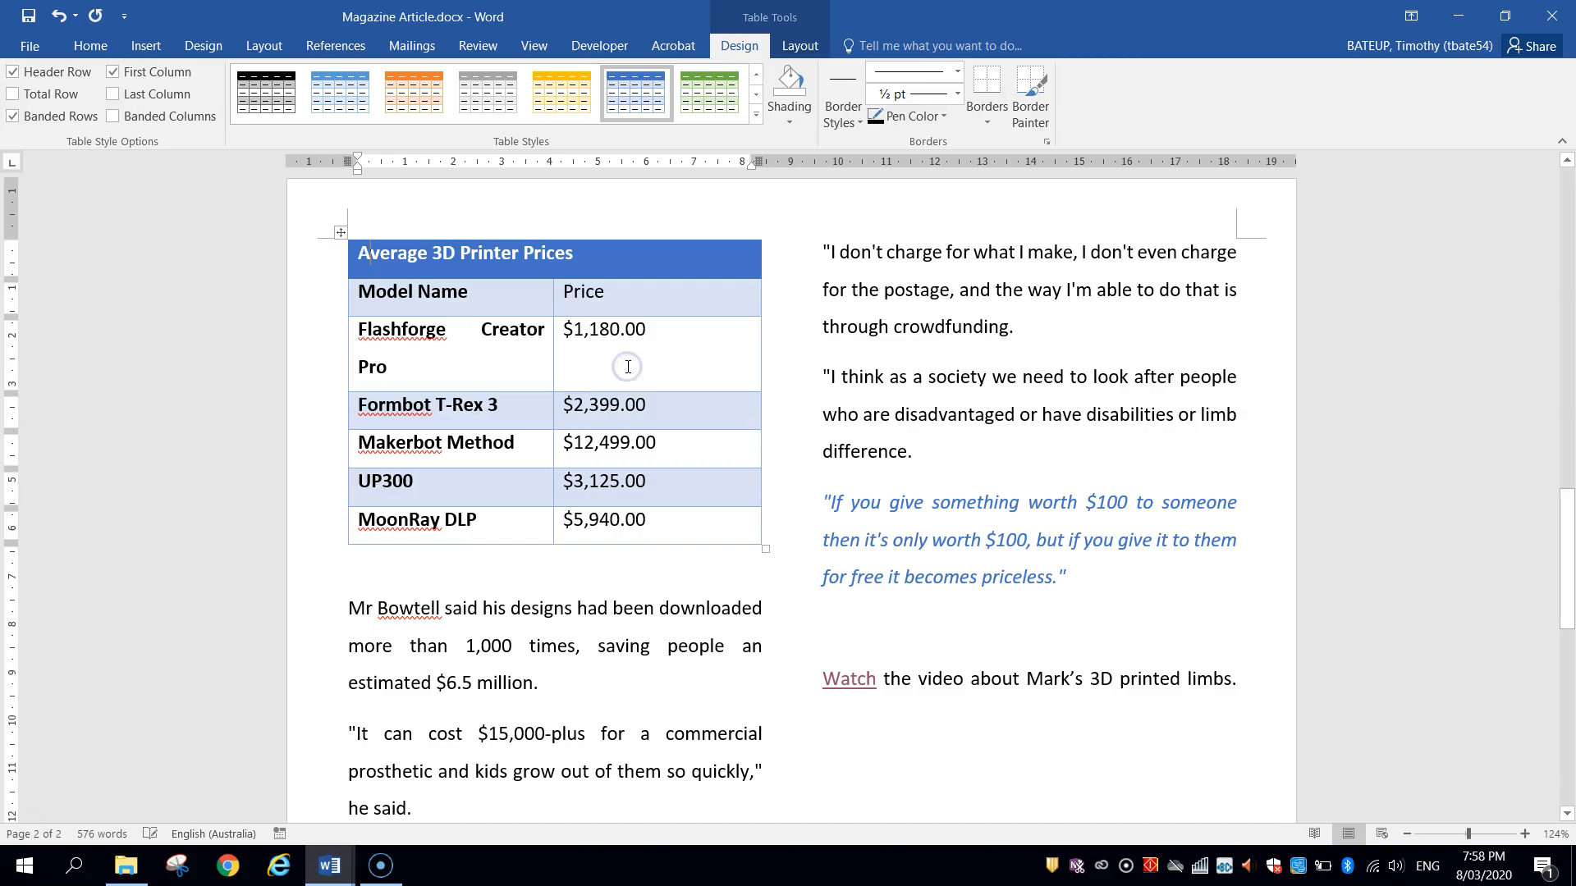
click(638, 358)
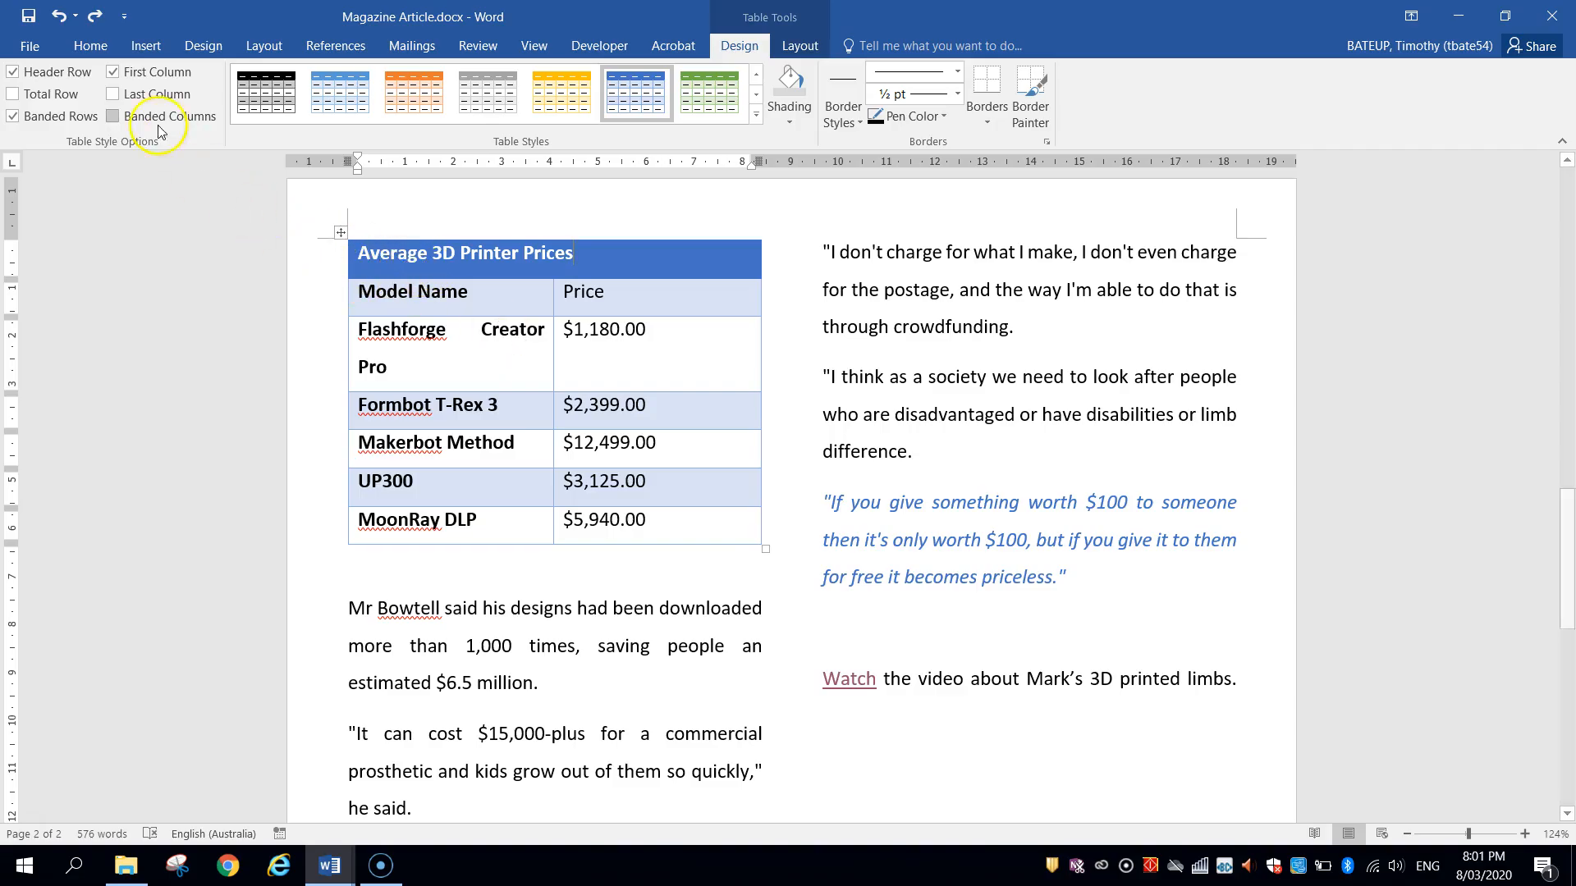
click(57, 20)
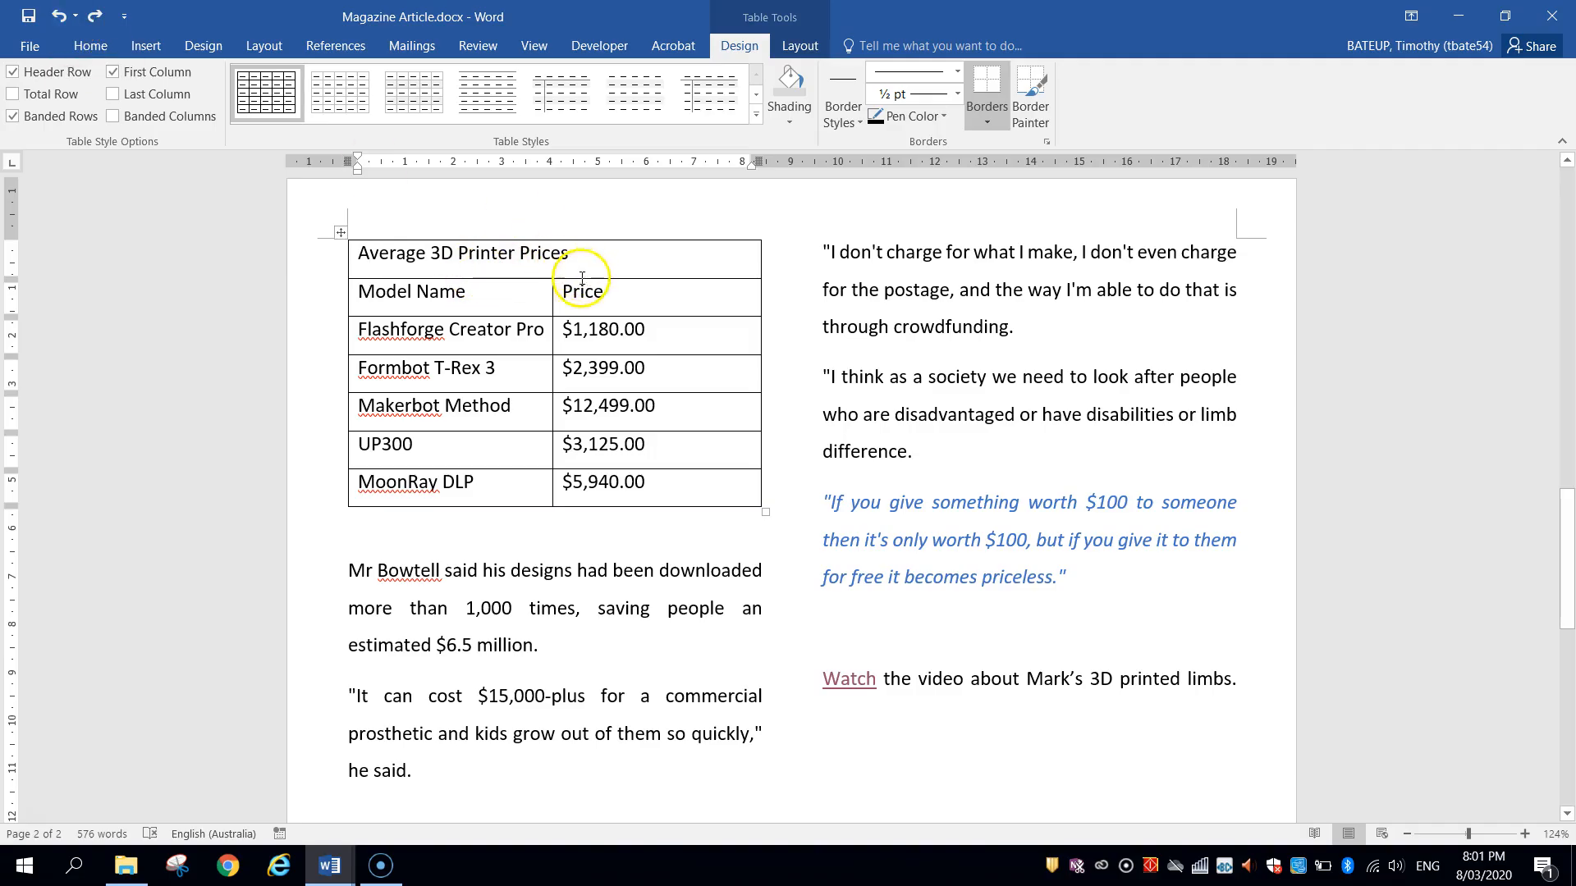
Shade the "Average 3D Printer Prices" title row of the table black.
click(352, 253)
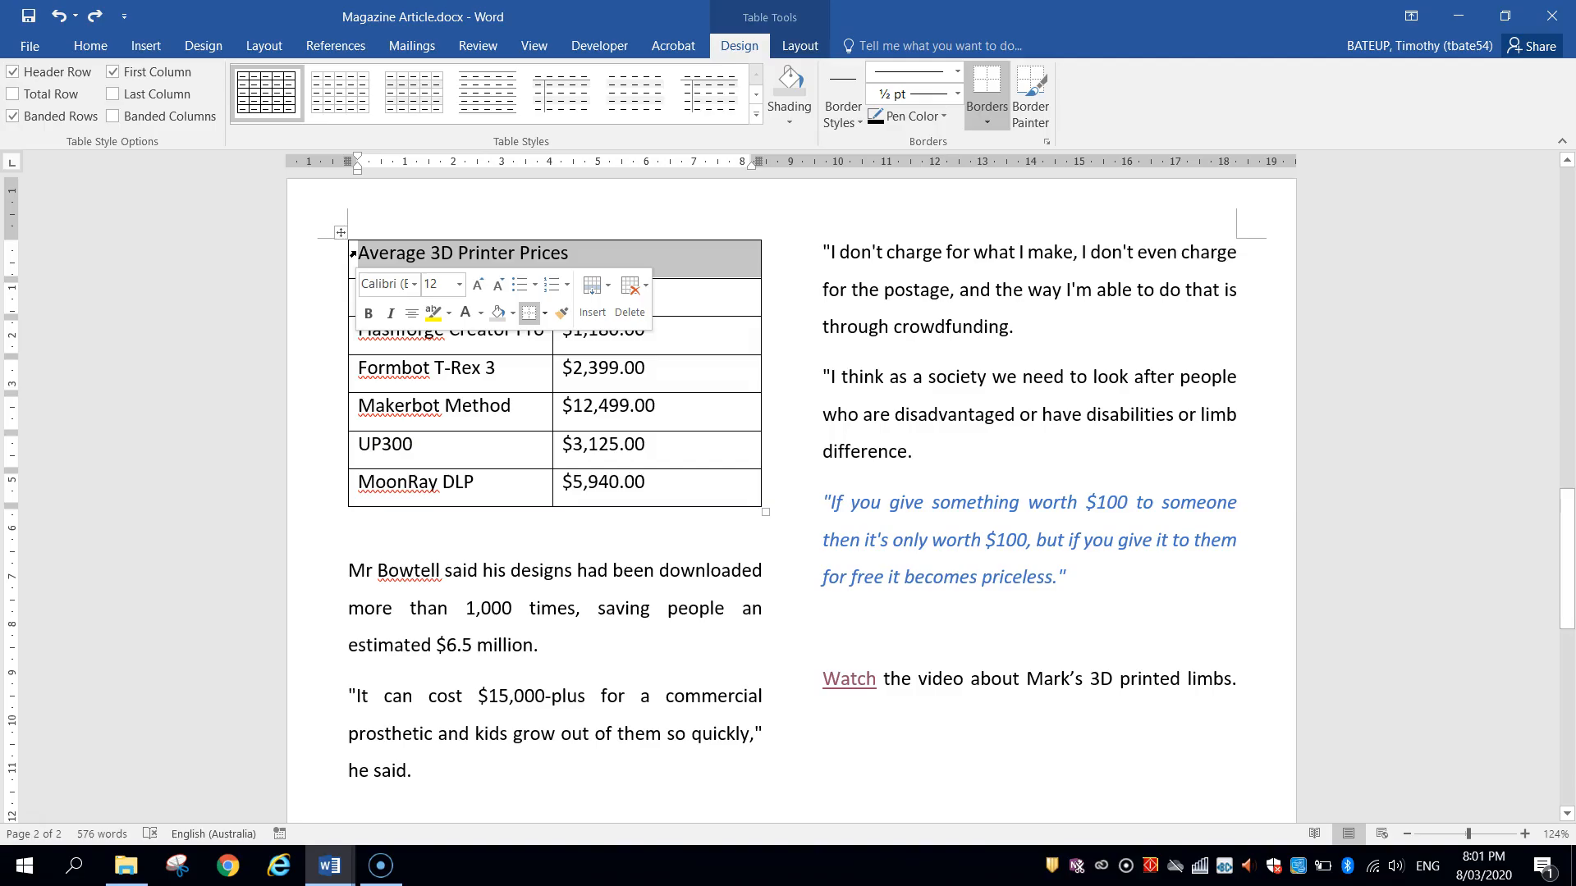
click(781, 127)
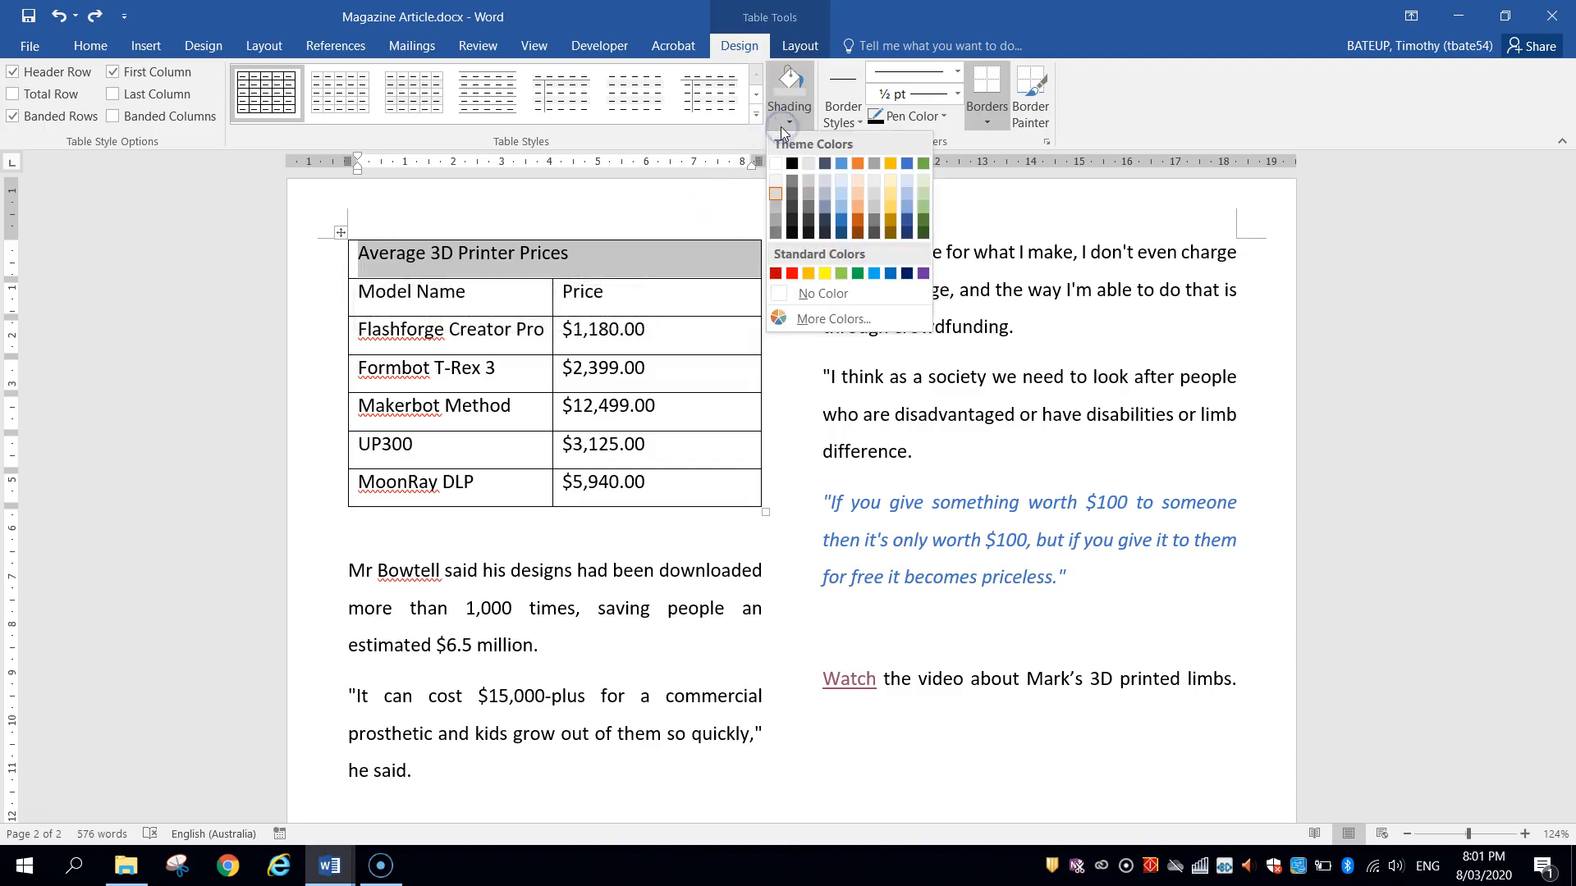
click(792, 164)
click(592, 259)
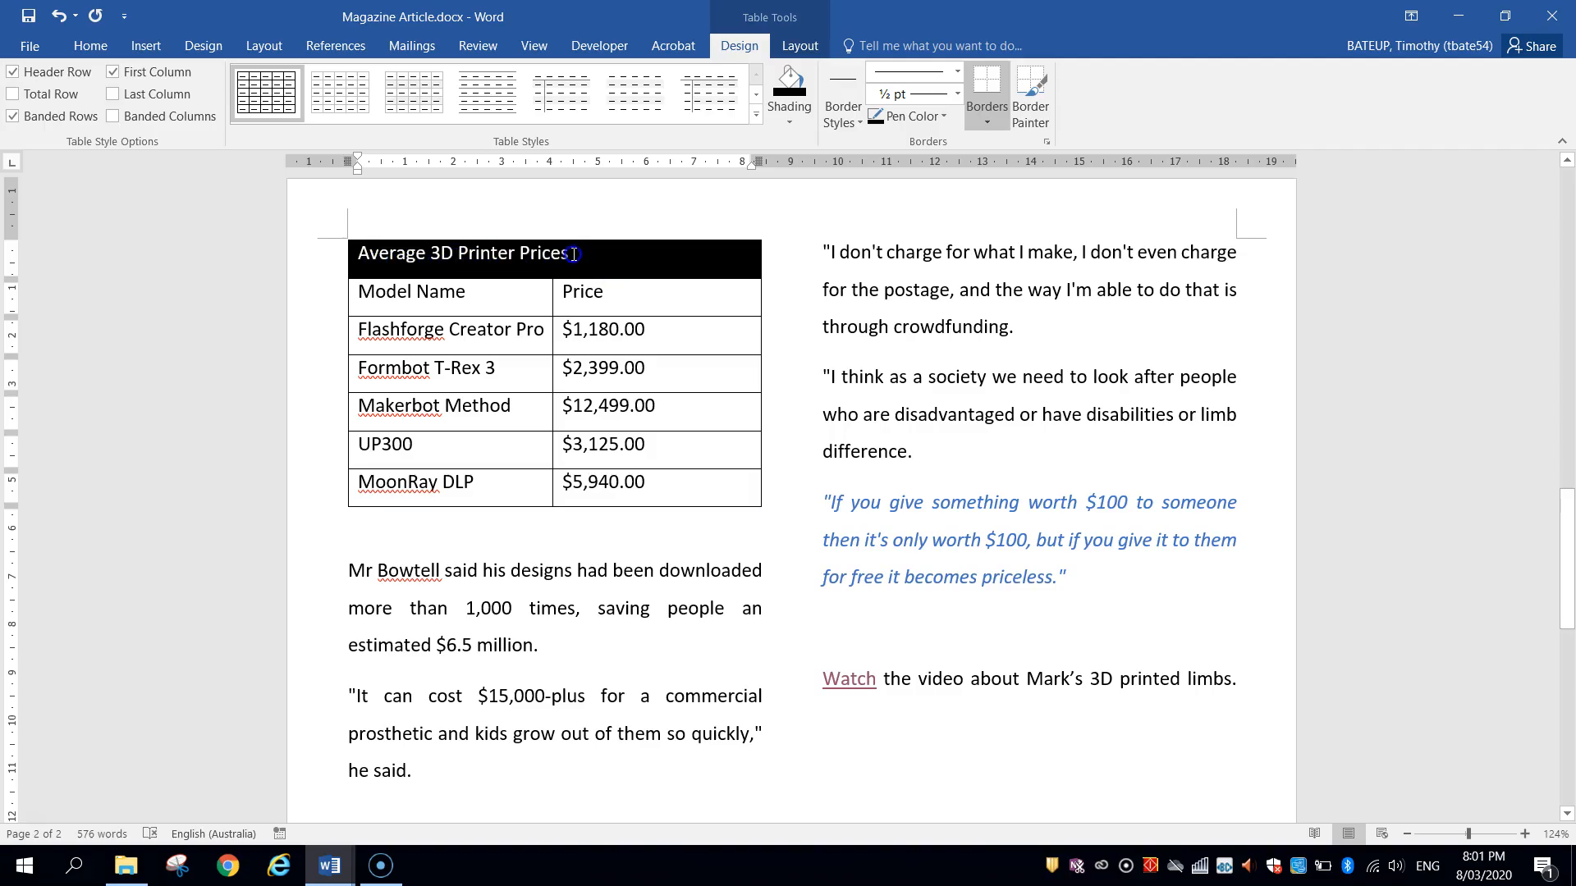
Bold and centre the "Average 3D Printer Prices" title text in the table's black row.
triple_click(364, 254)
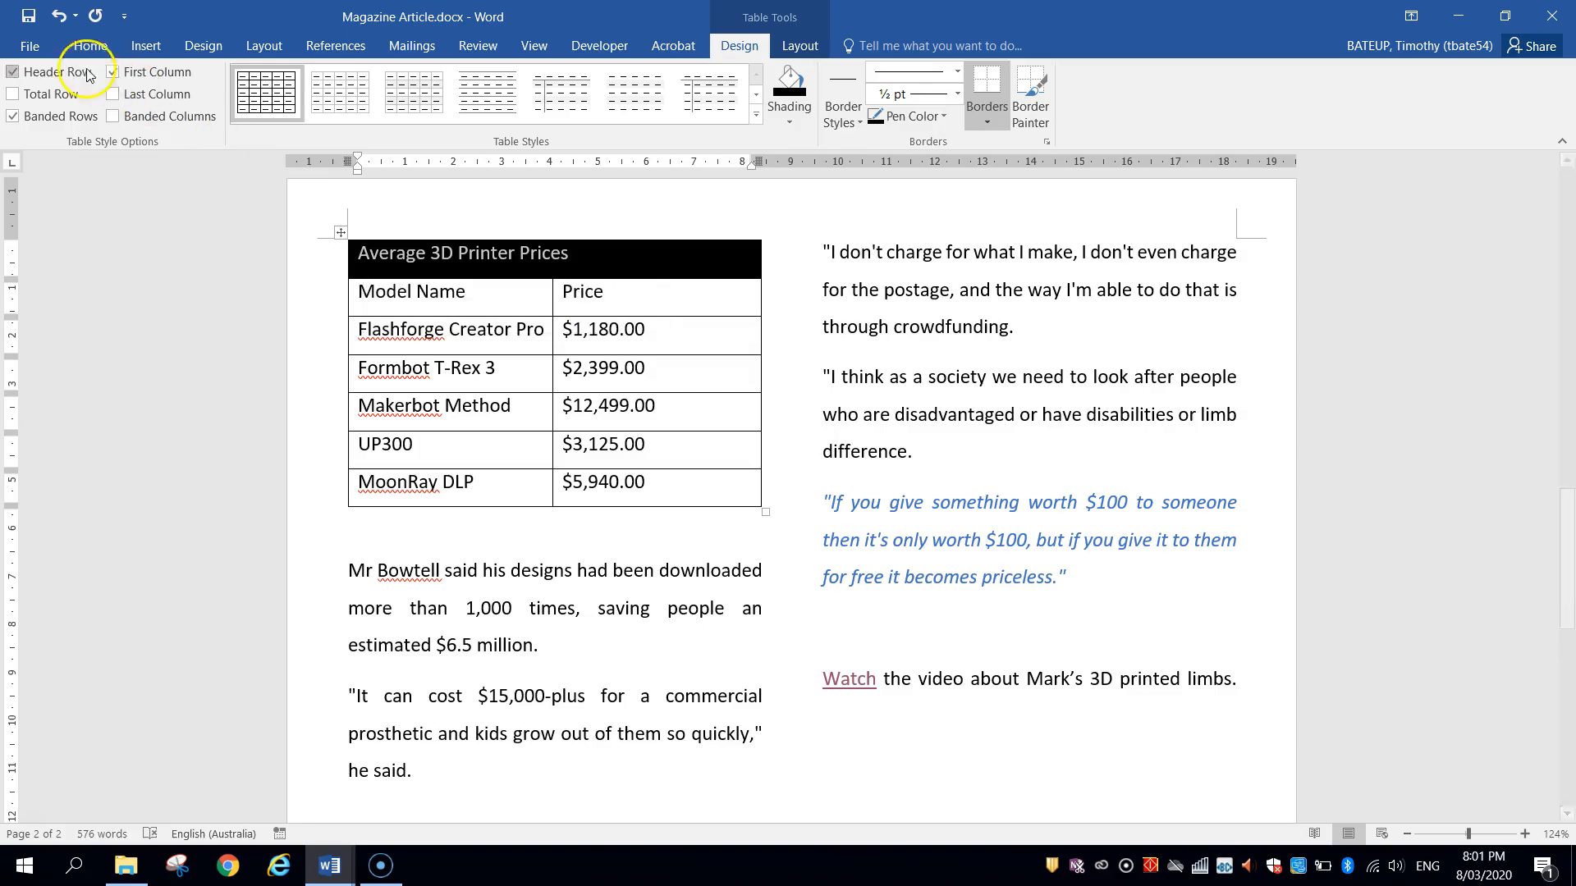
click(71, 46)
click(479, 112)
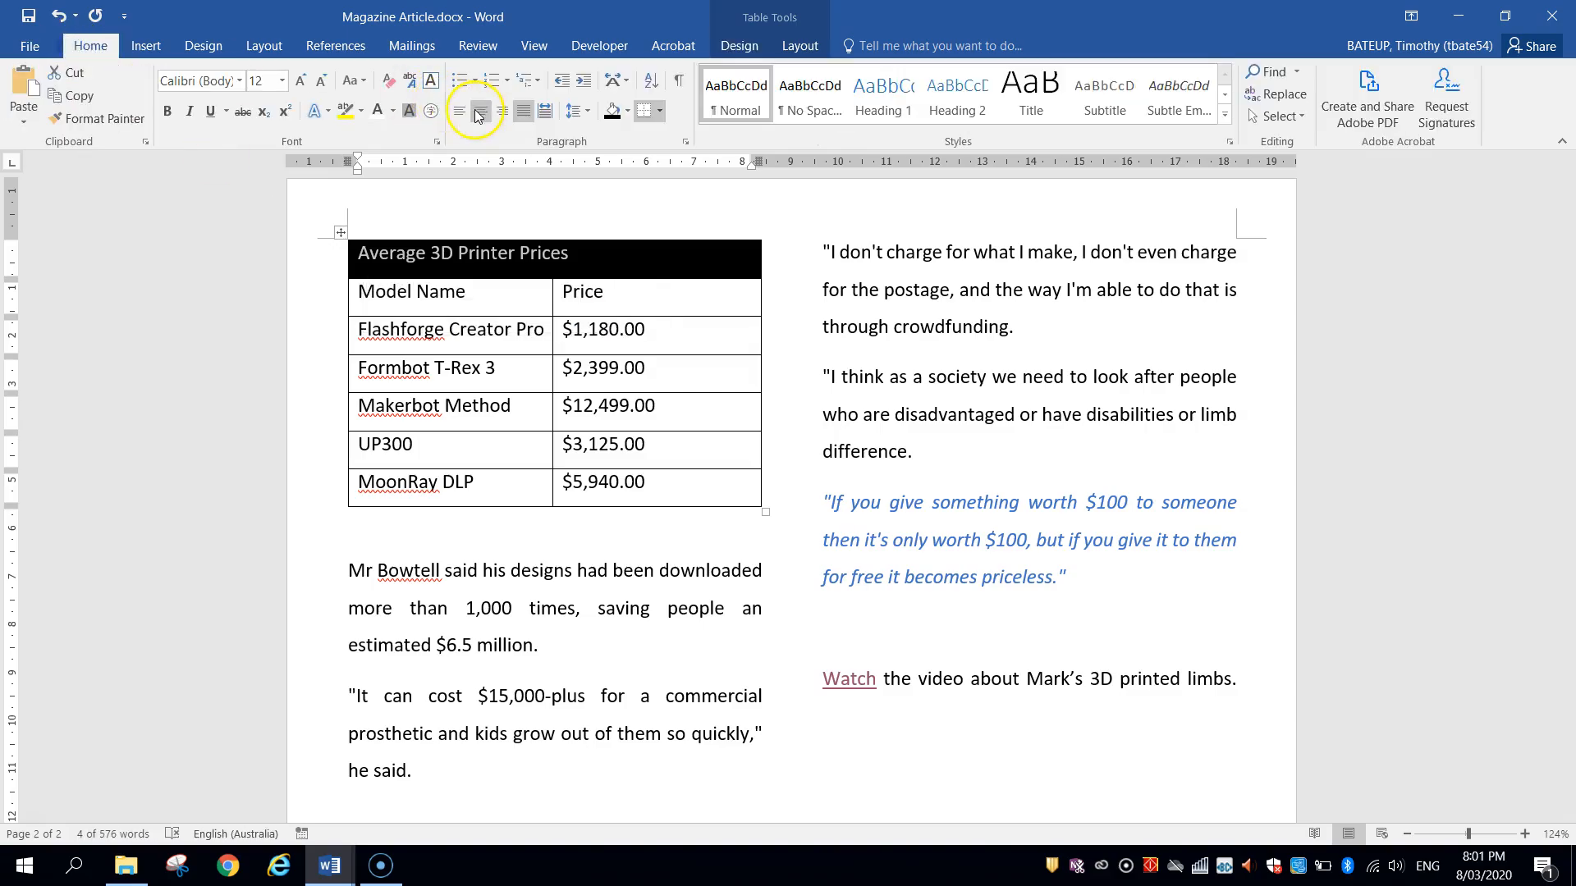
click(396, 113)
click(380, 175)
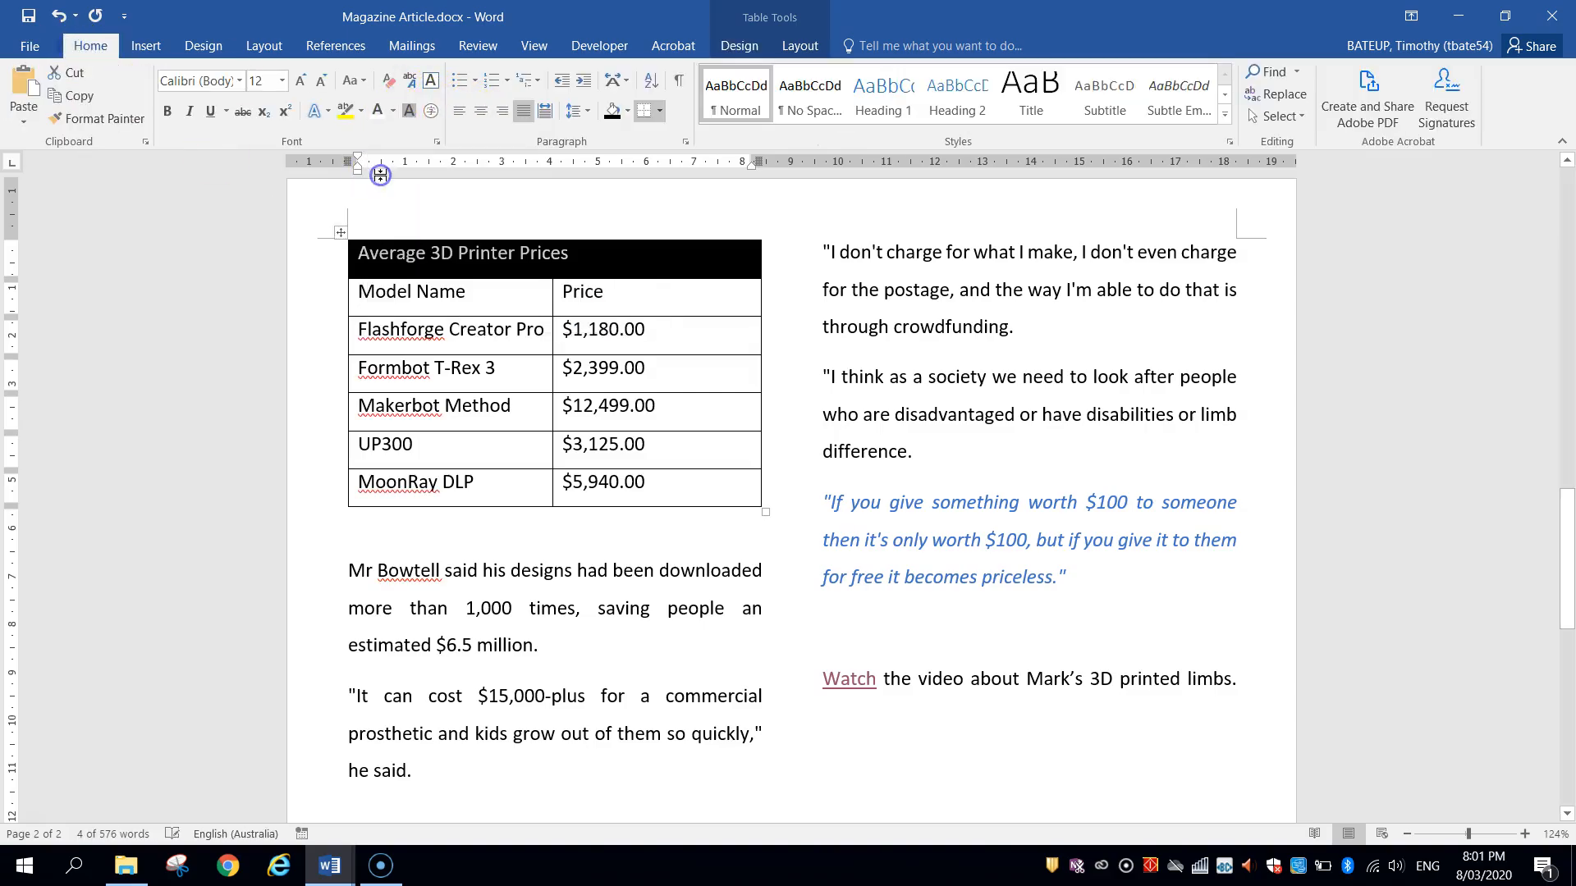
click(165, 115)
click(168, 115)
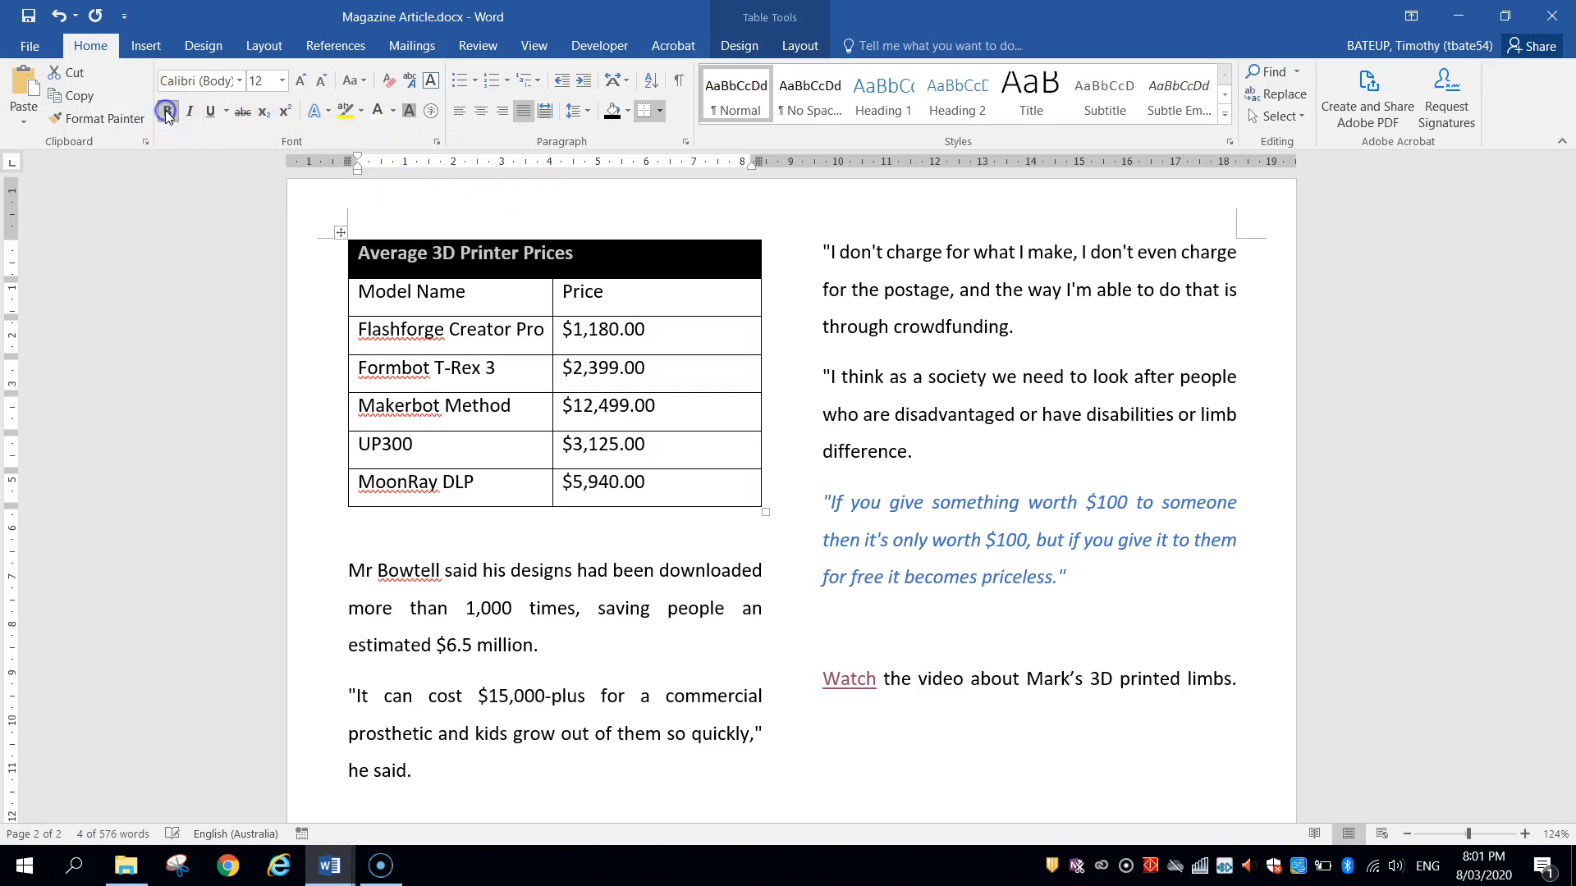
click(480, 112)
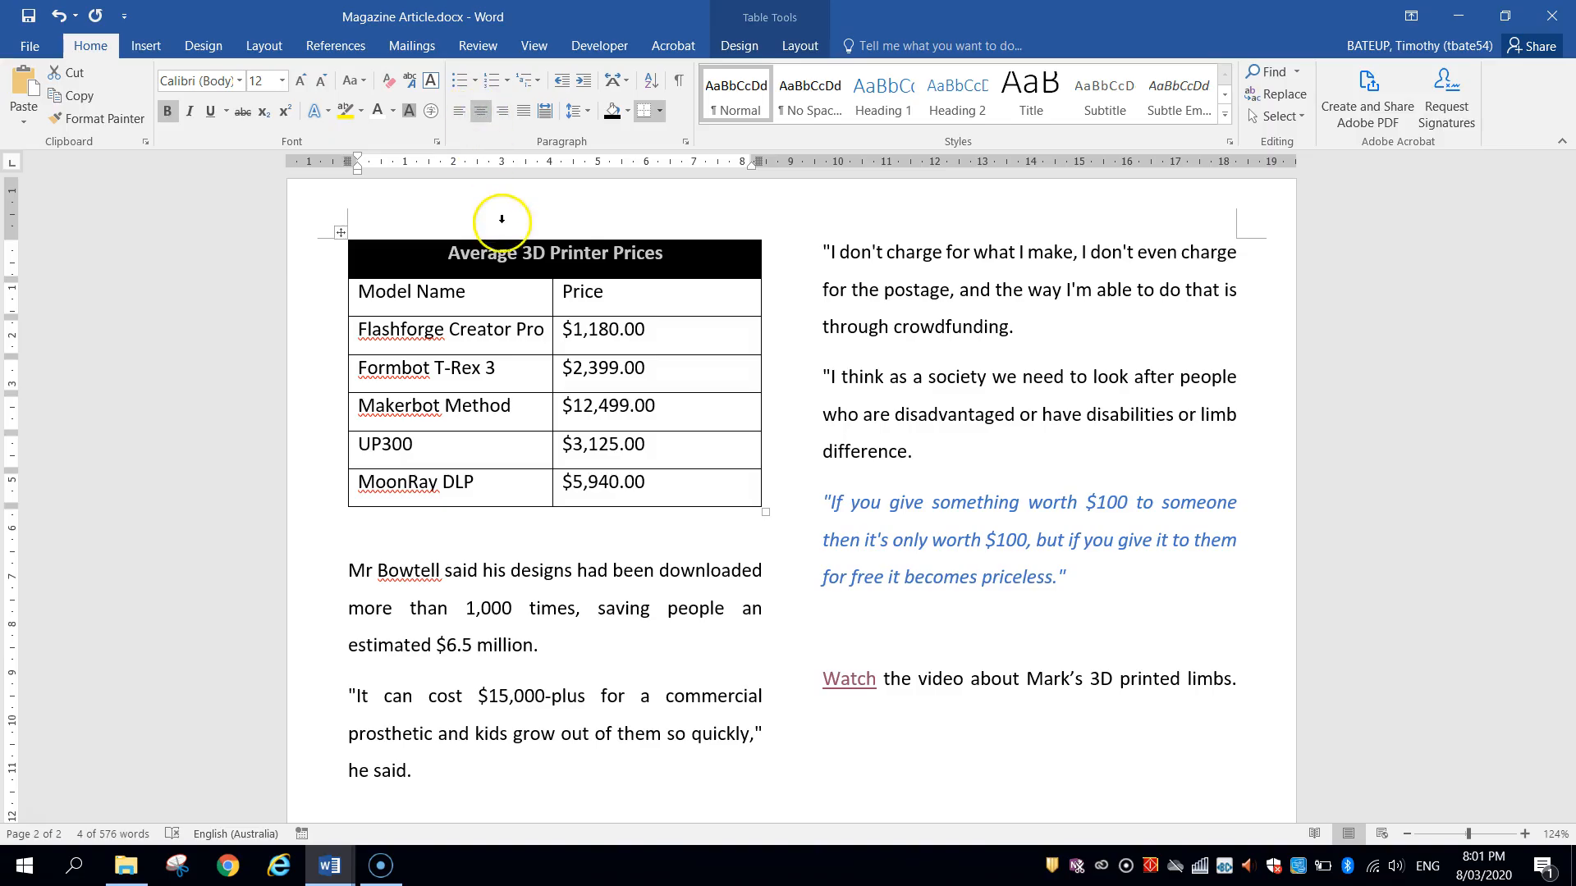
click(602, 308)
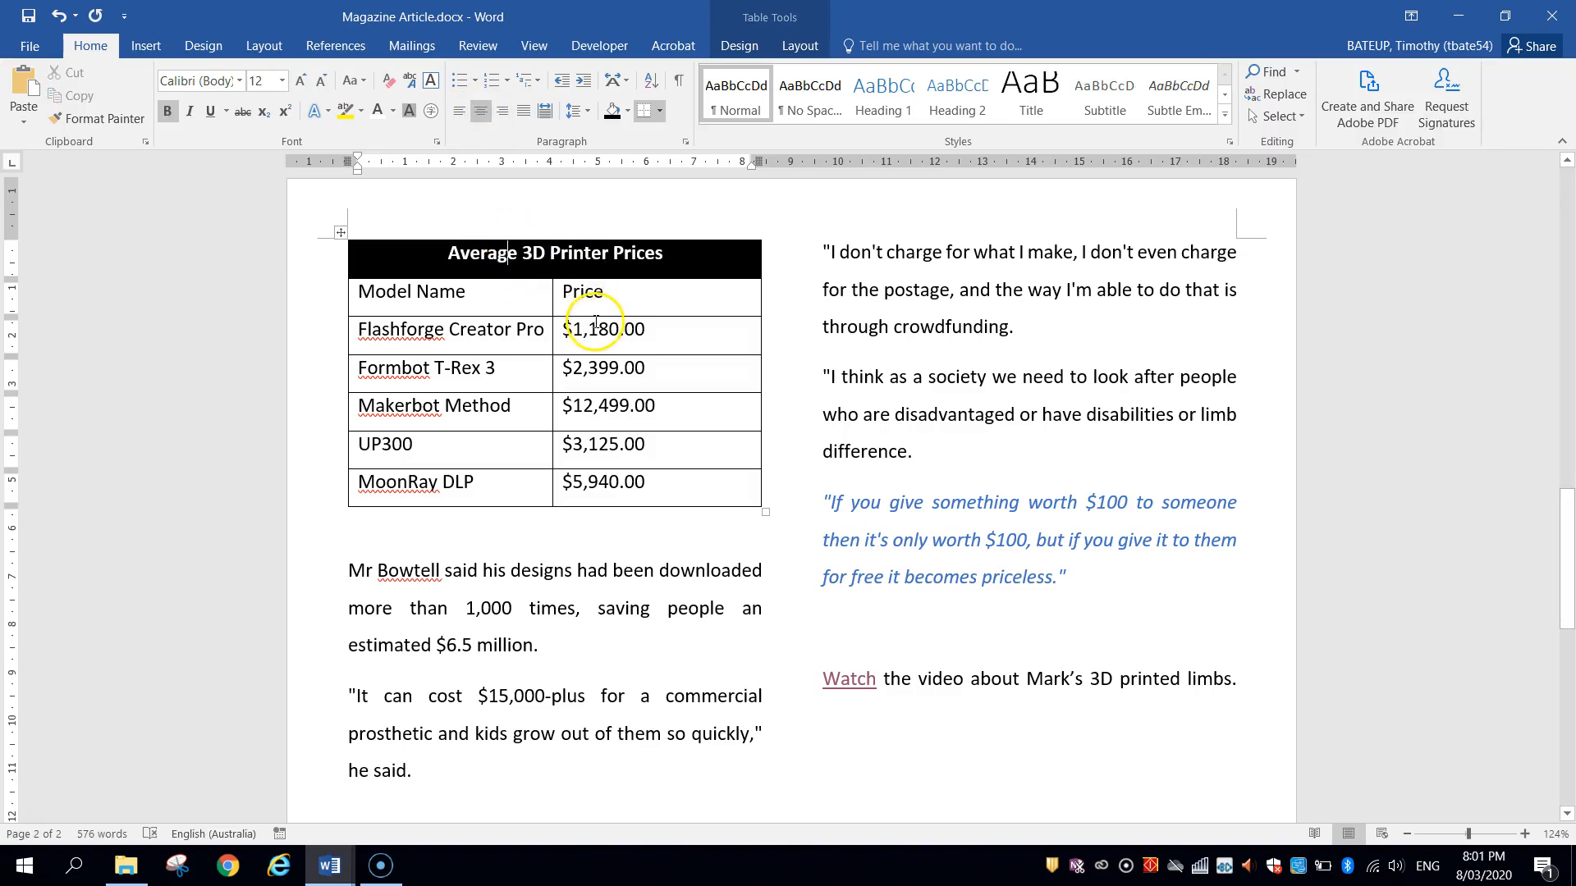
Bold the "Model Name" and "Price" column headings and shade their row light grey.
drag(520, 294, 601, 299)
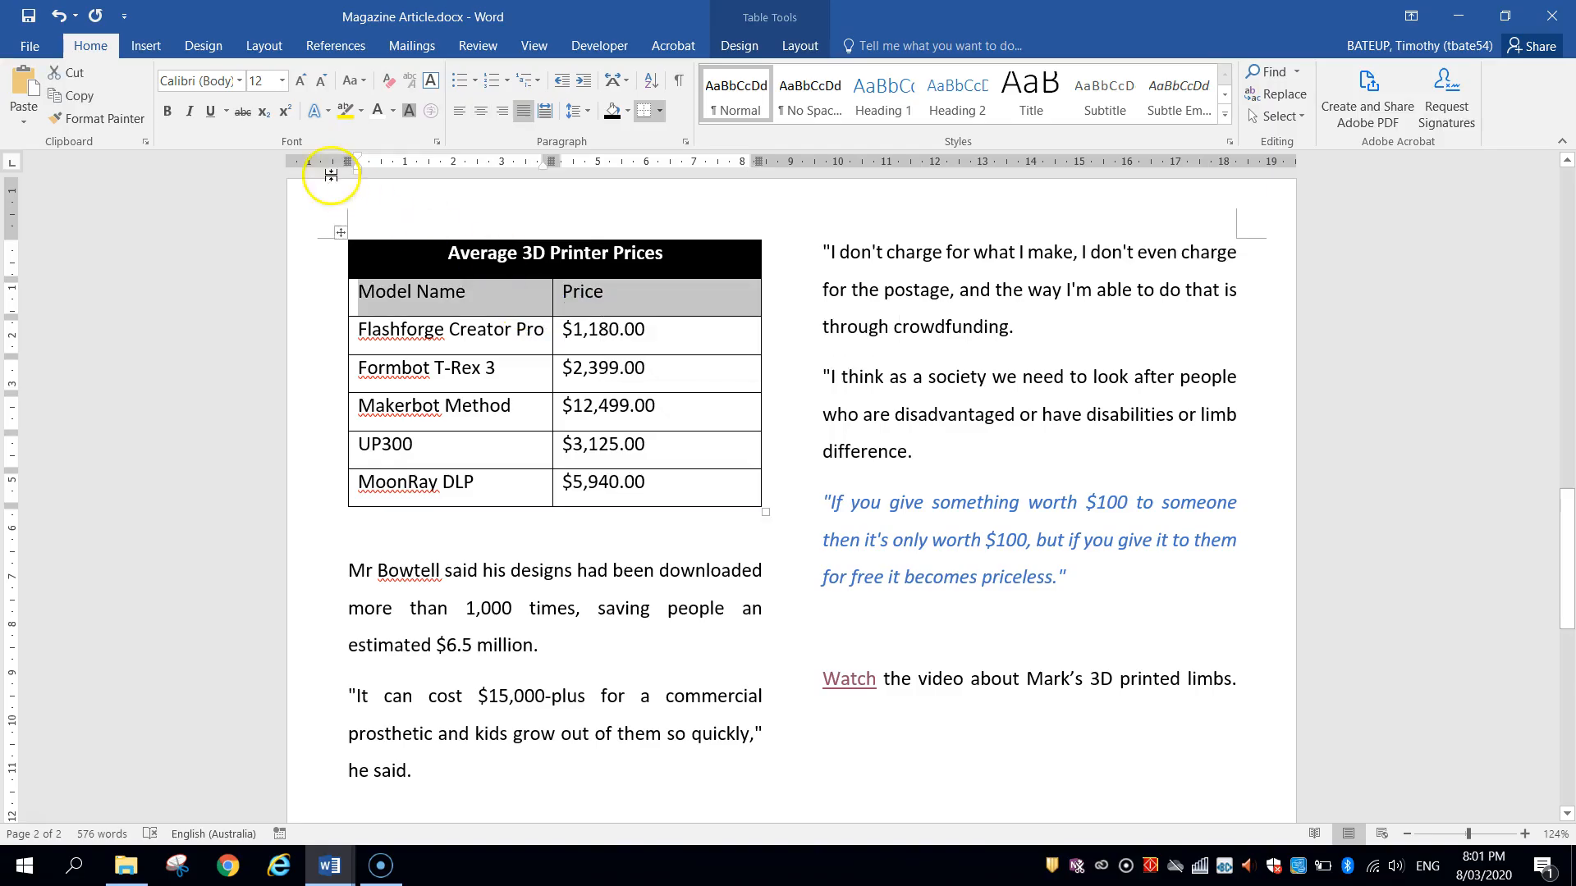
click(167, 112)
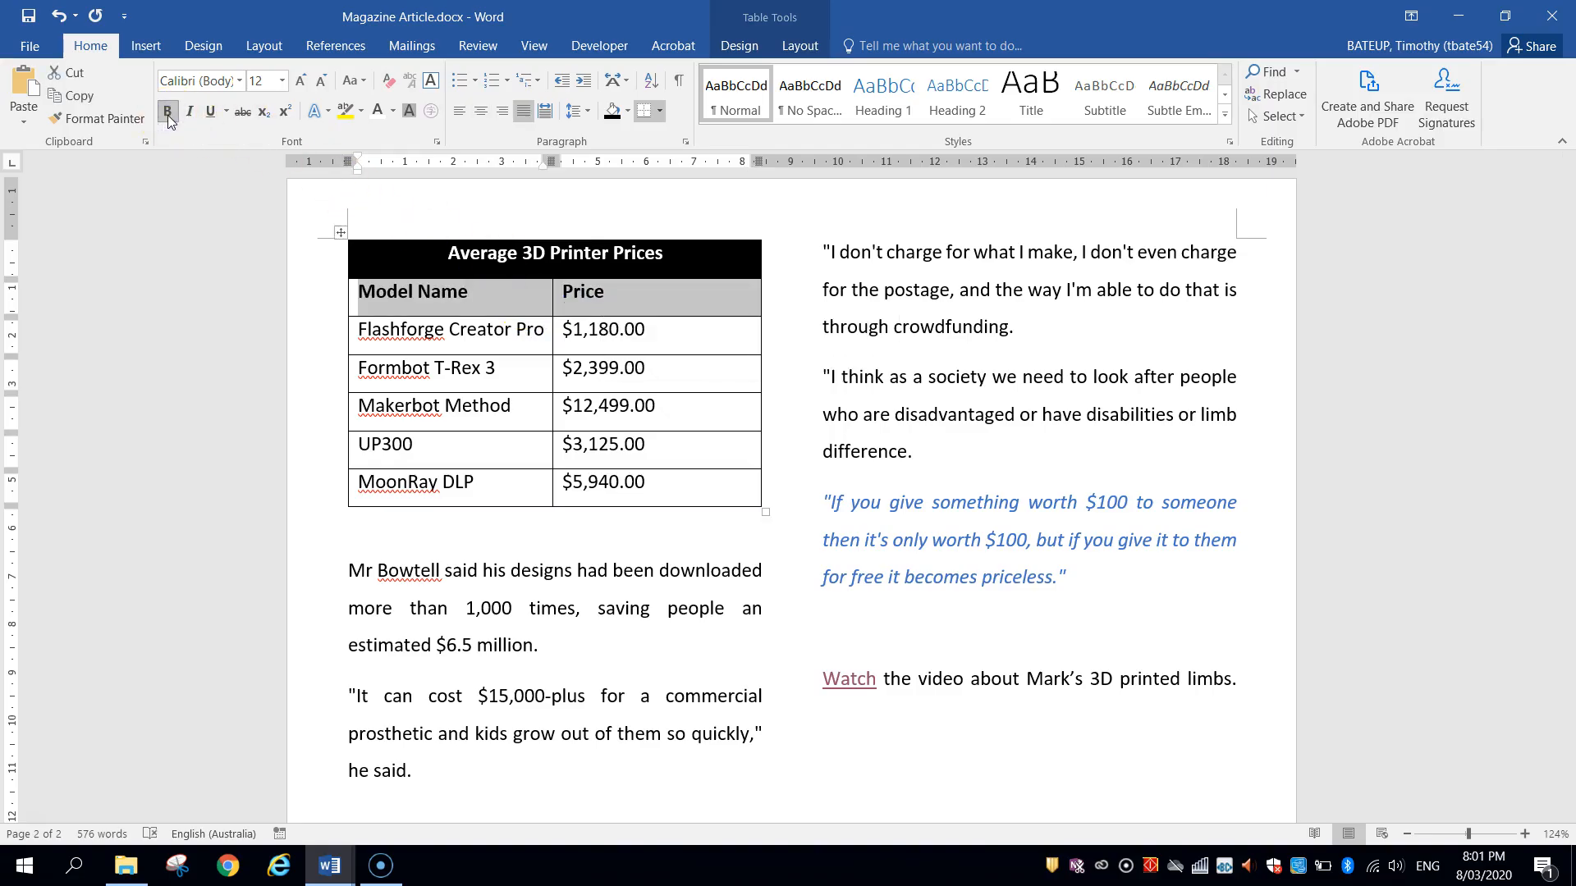
click(536, 316)
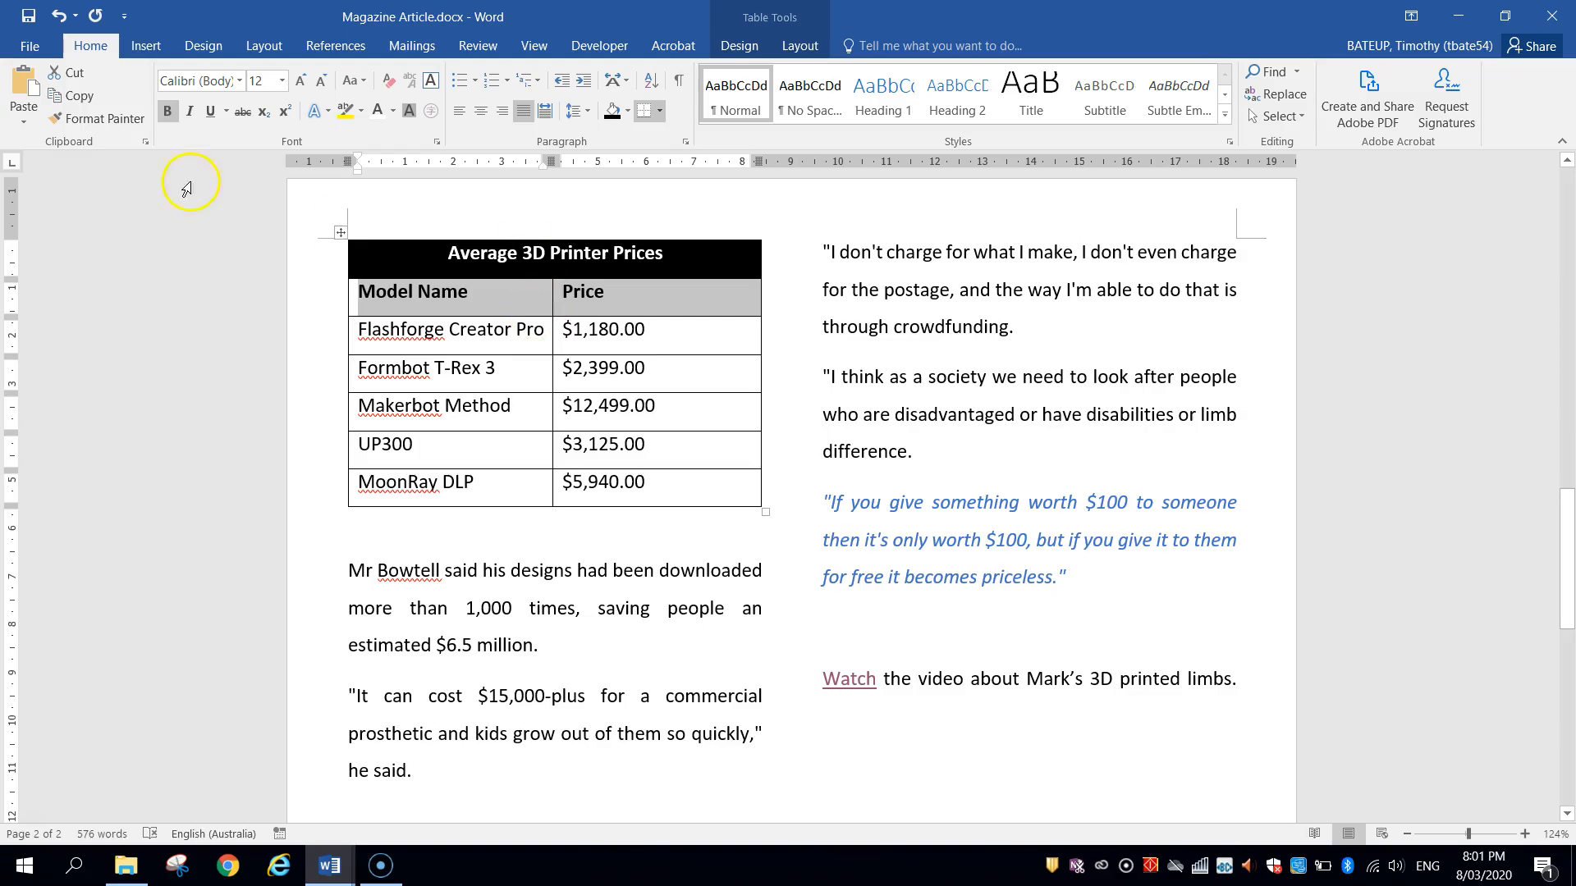
click(626, 112)
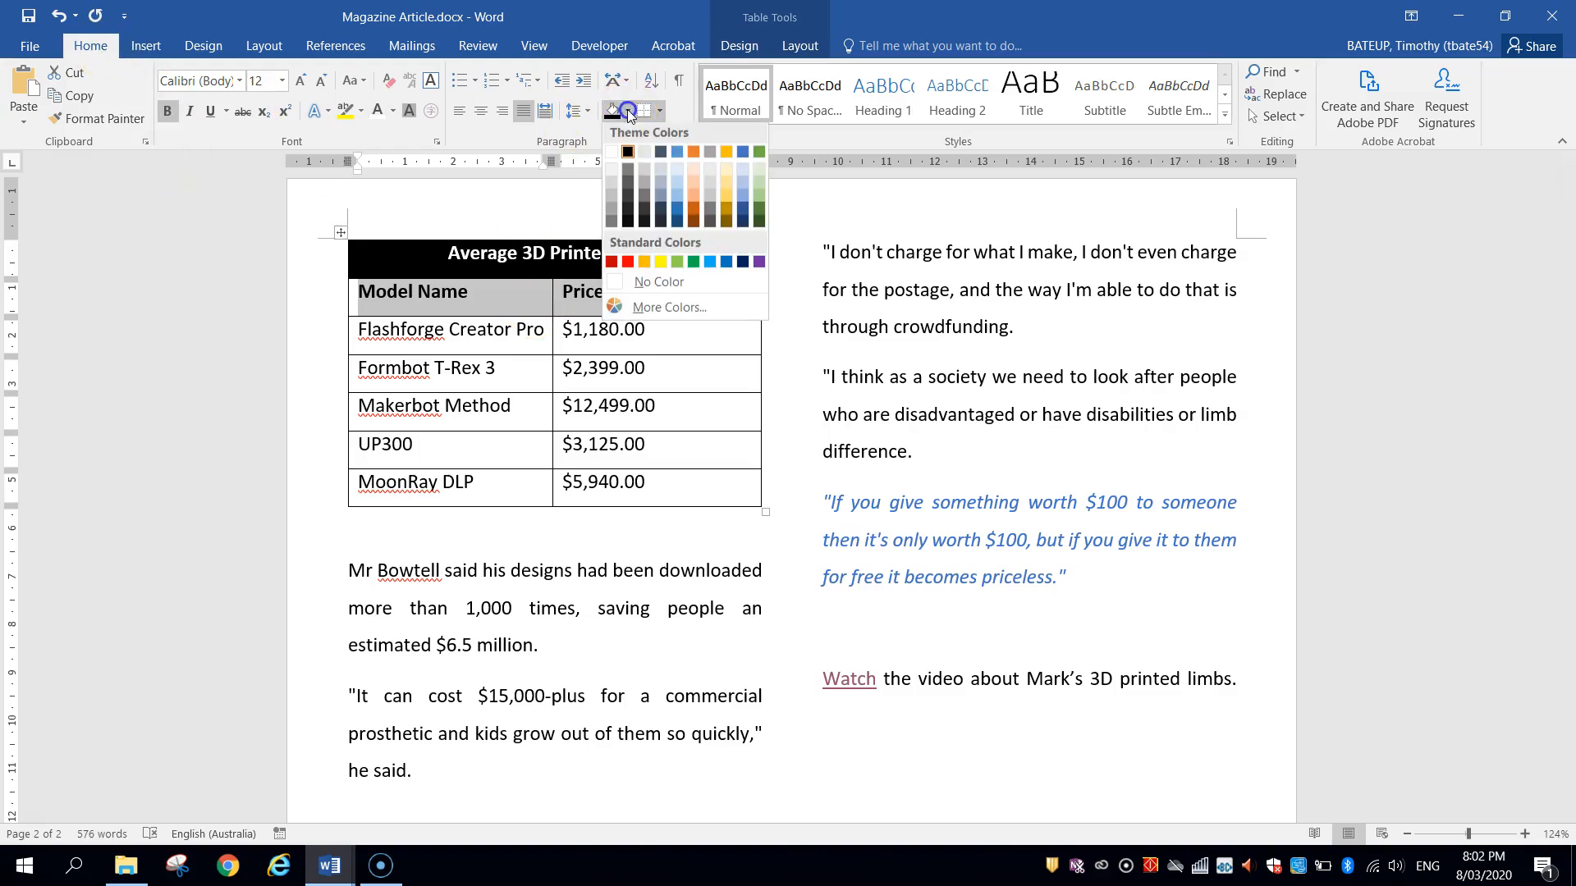
click(615, 187)
click(612, 430)
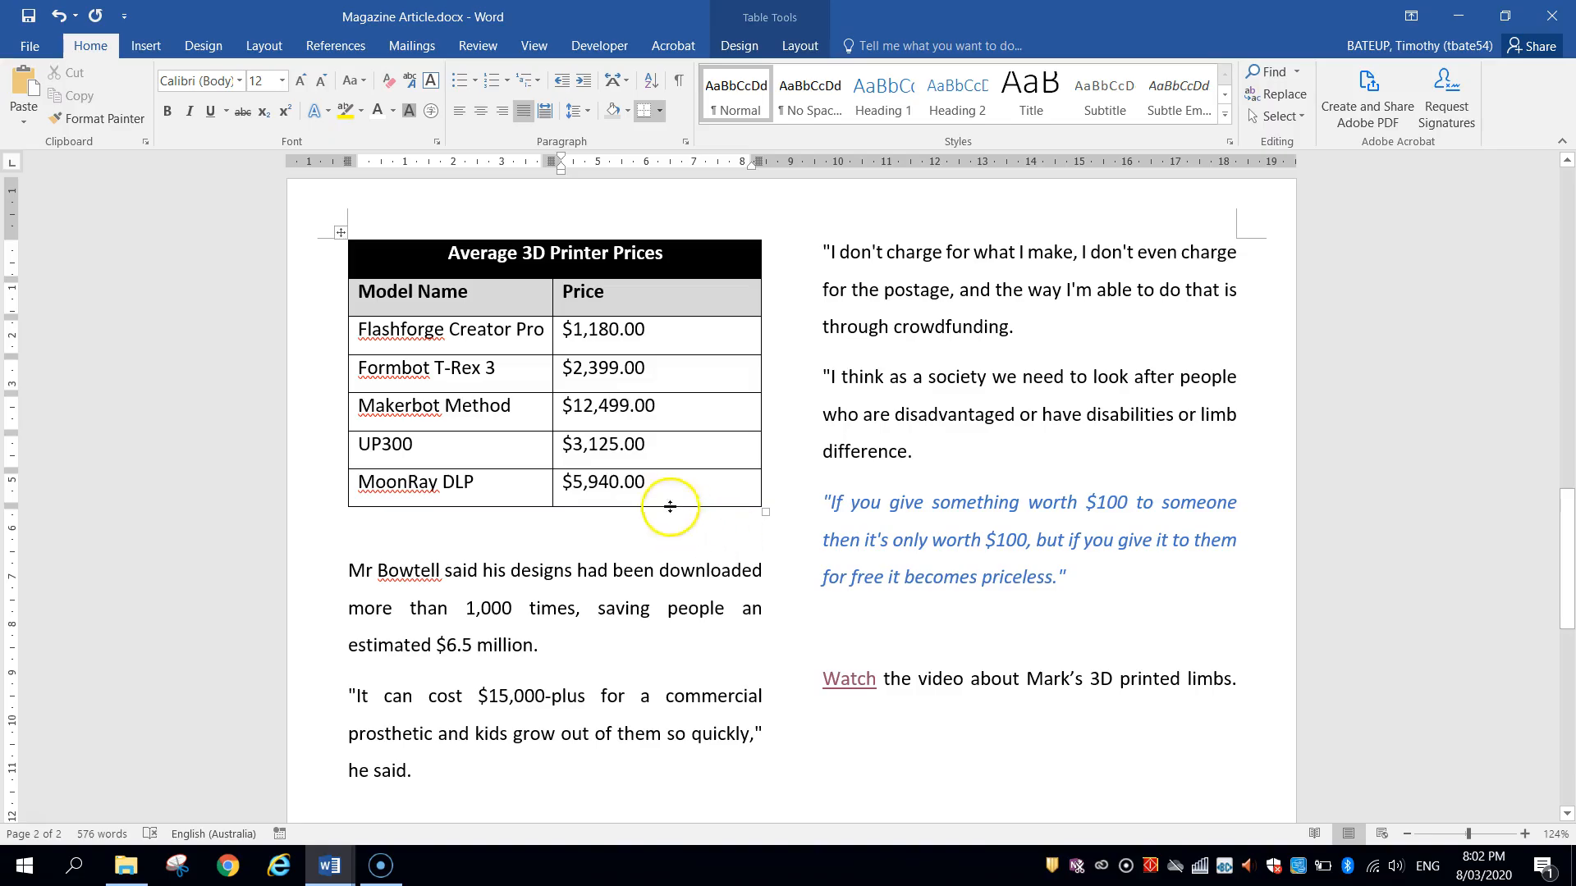
Increase the font size of the "Average 3D Printer Prices" table title to 14 pt.
drag(501, 332, 665, 492)
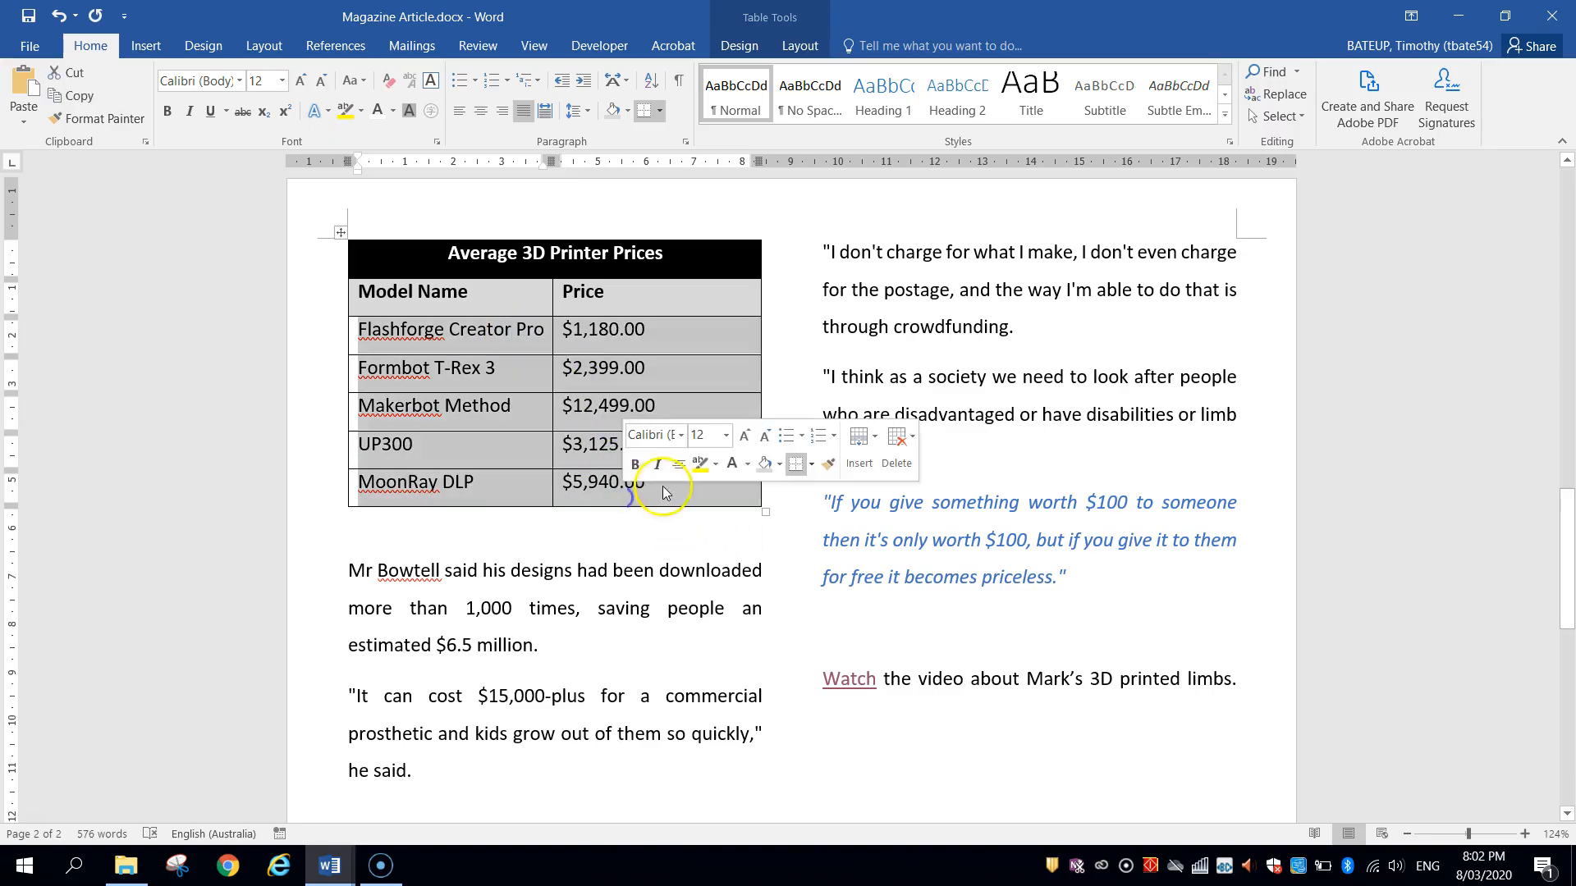
click(732, 509)
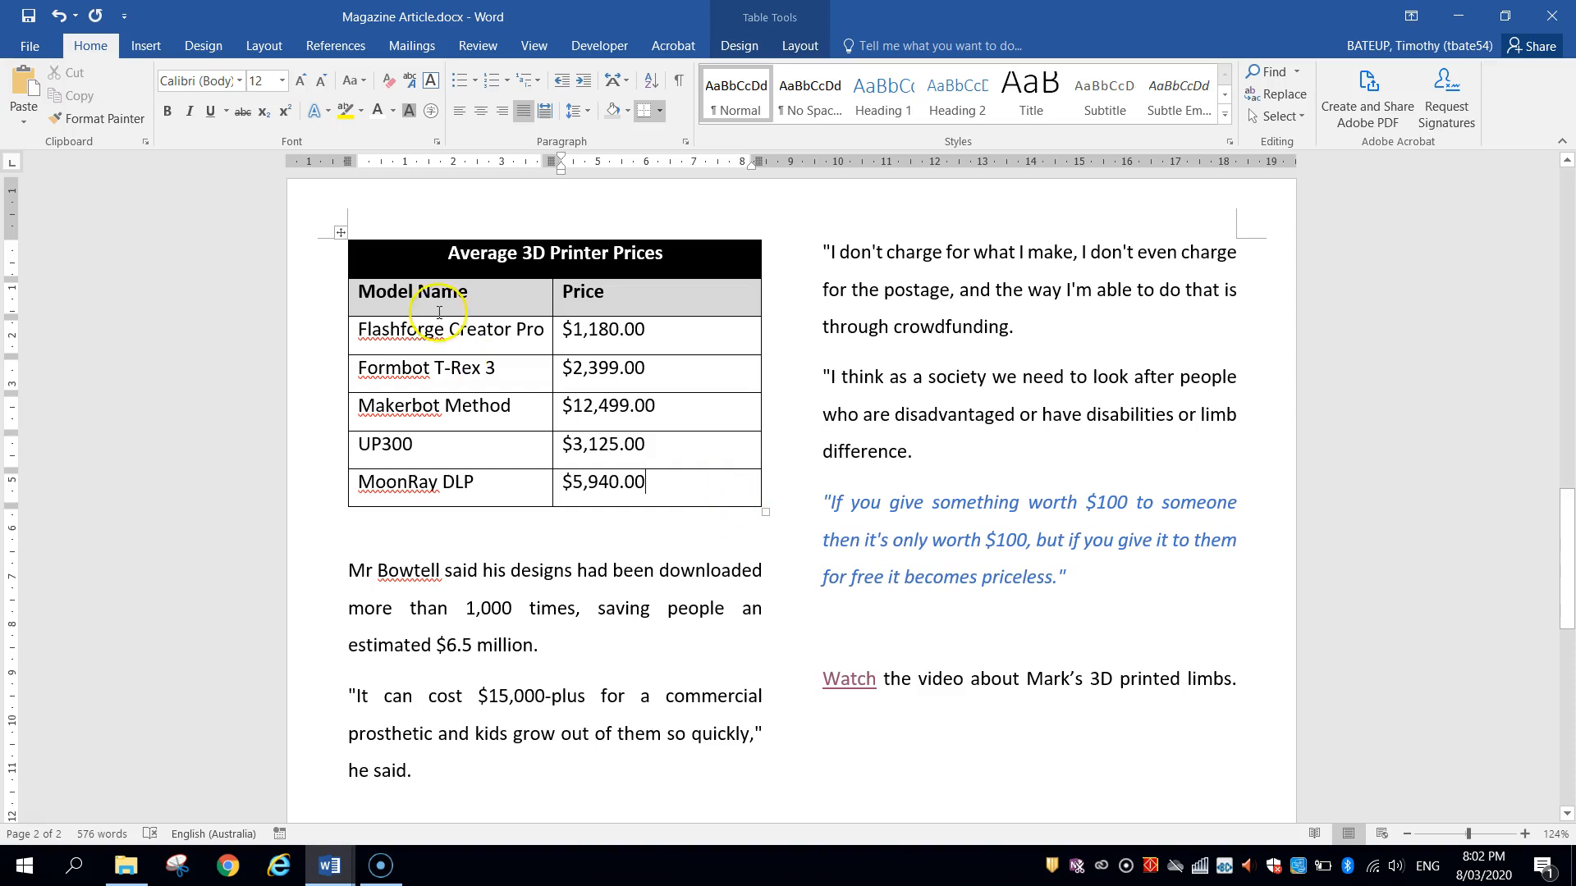
drag(443, 253, 660, 248)
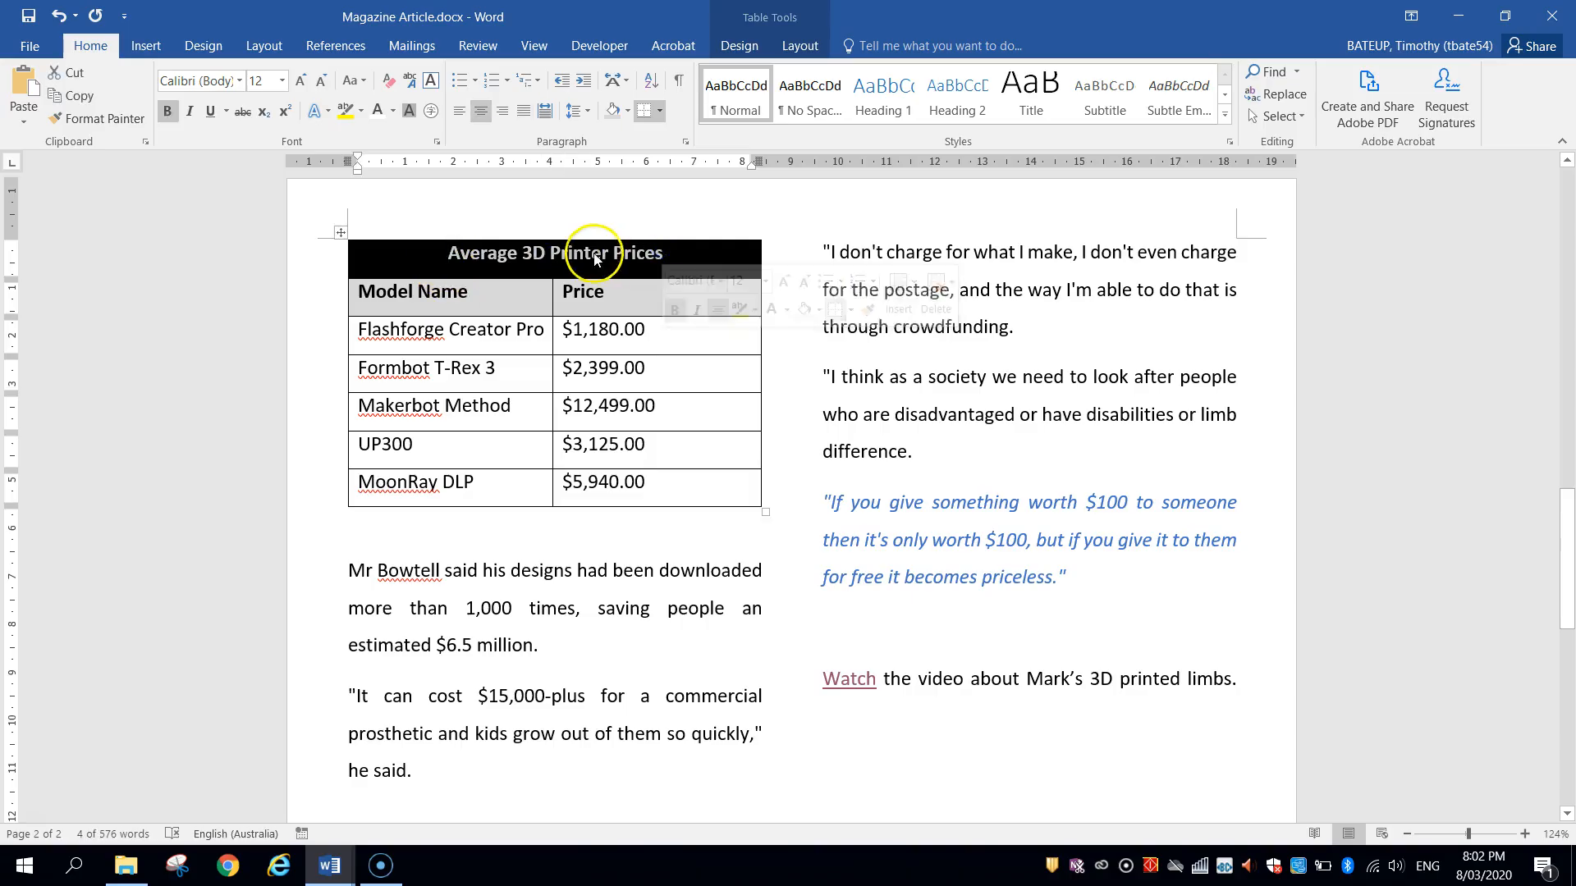
click(300, 81)
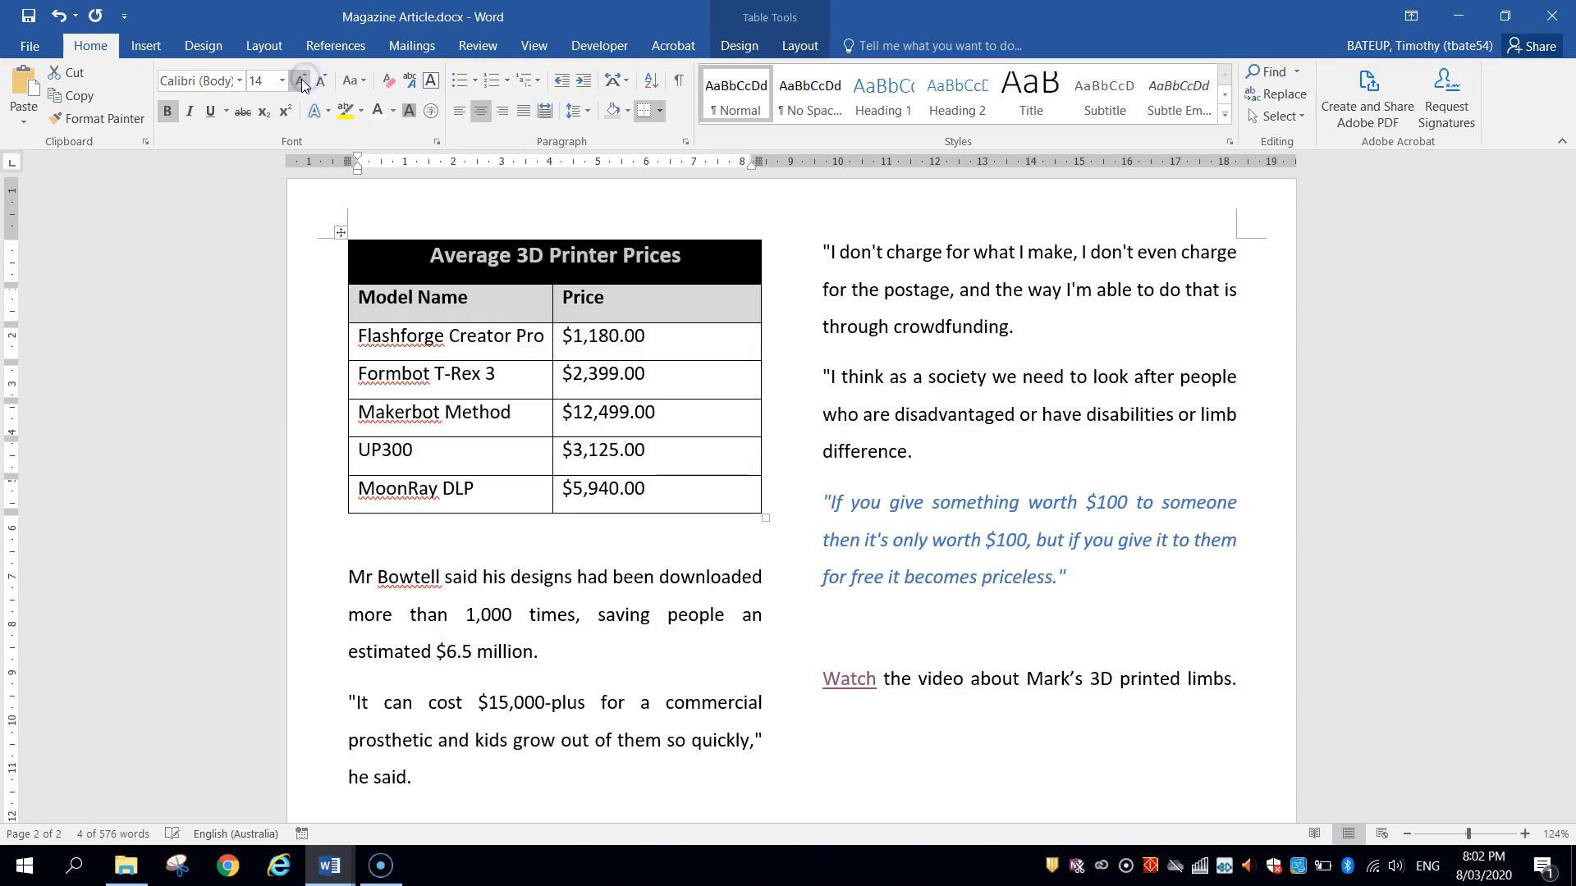
click(469, 266)
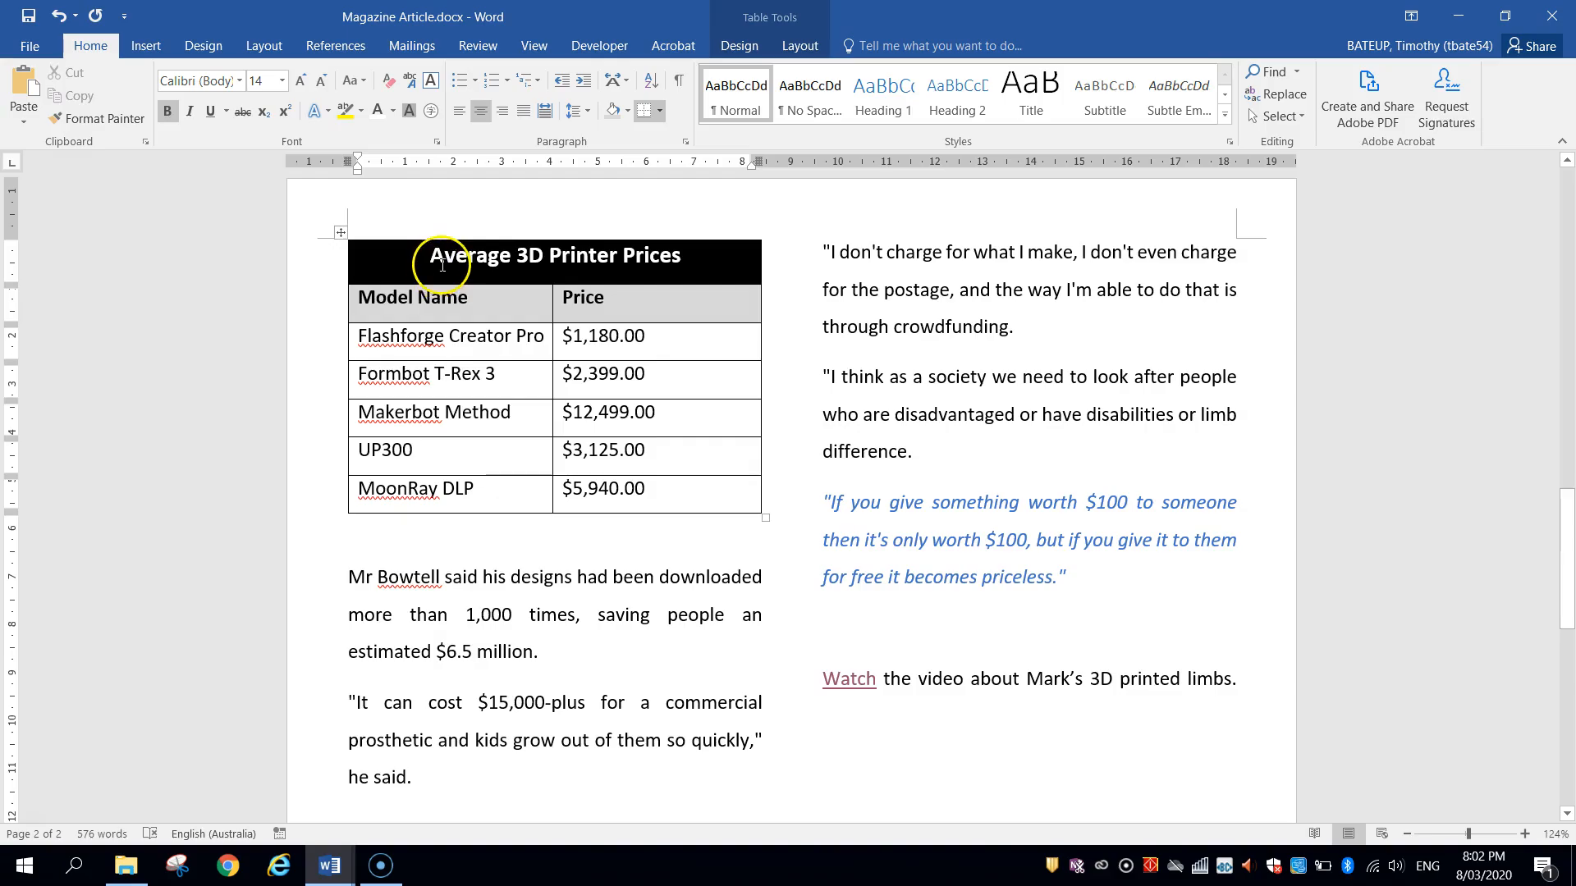
drag(500, 294, 605, 497)
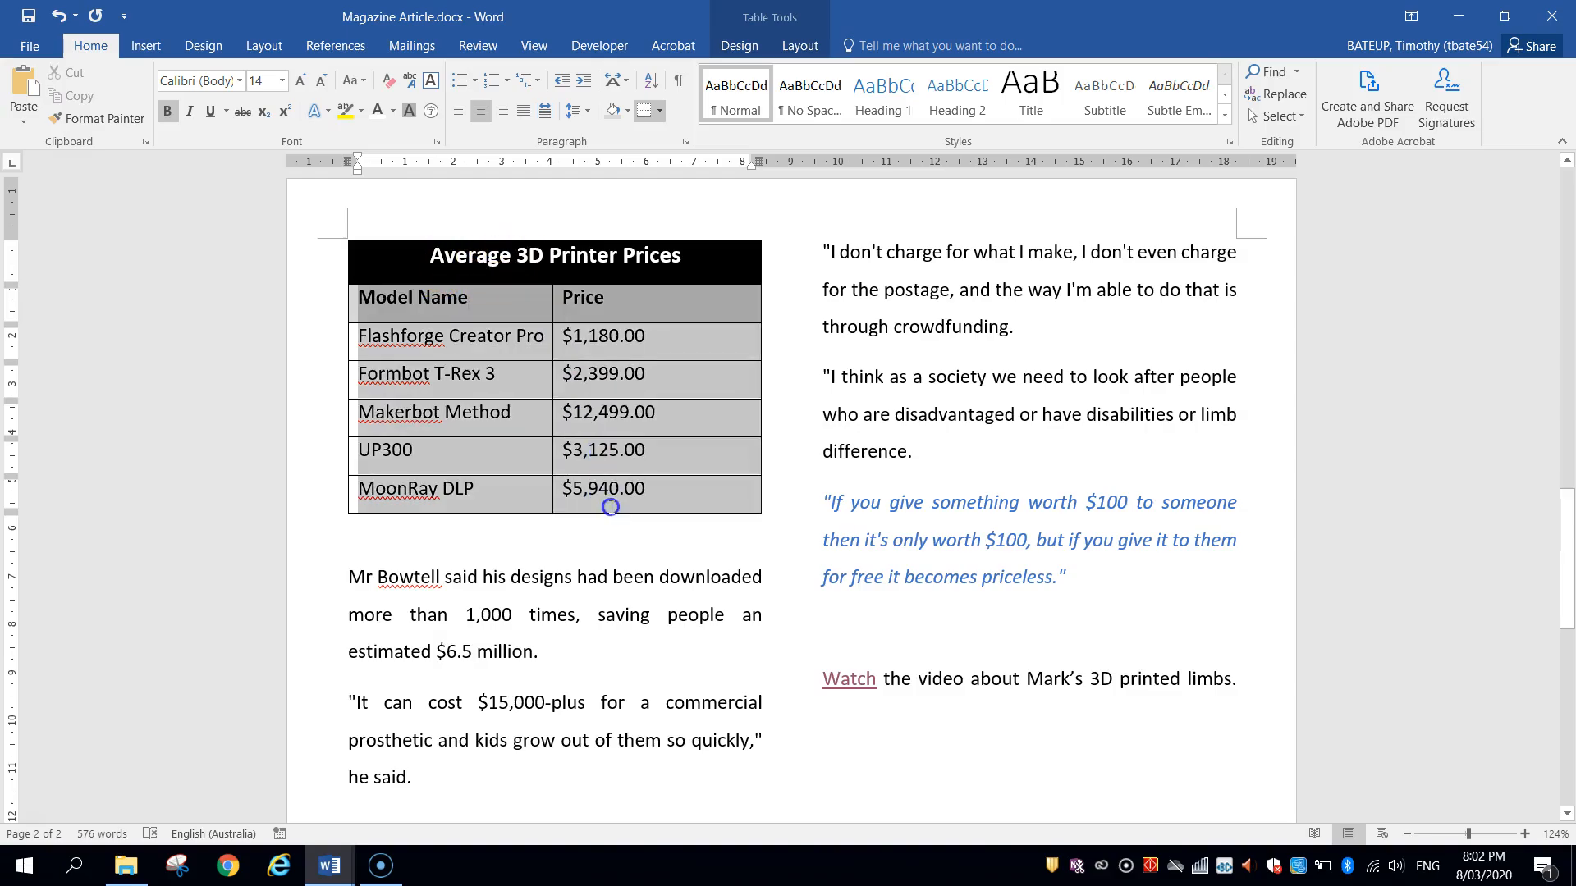
click(600, 492)
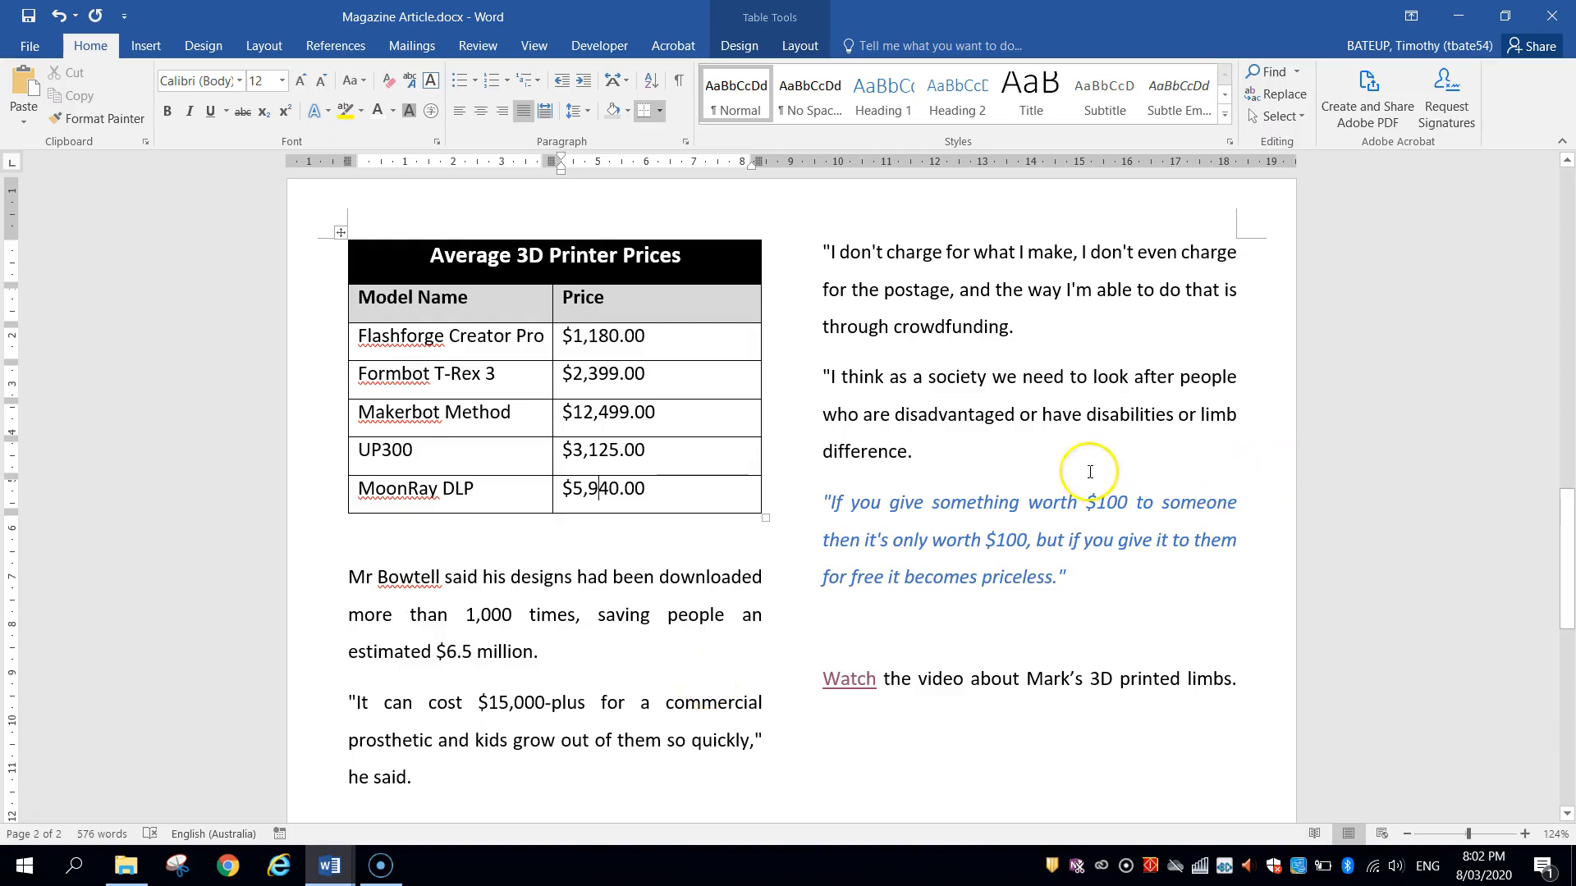
Increase the blue italic quote beginning "The free licence allows people" on page one to 14 pt.
drag(830, 499, 1063, 577)
ctrl+scroll(1063, 577, down, 4)
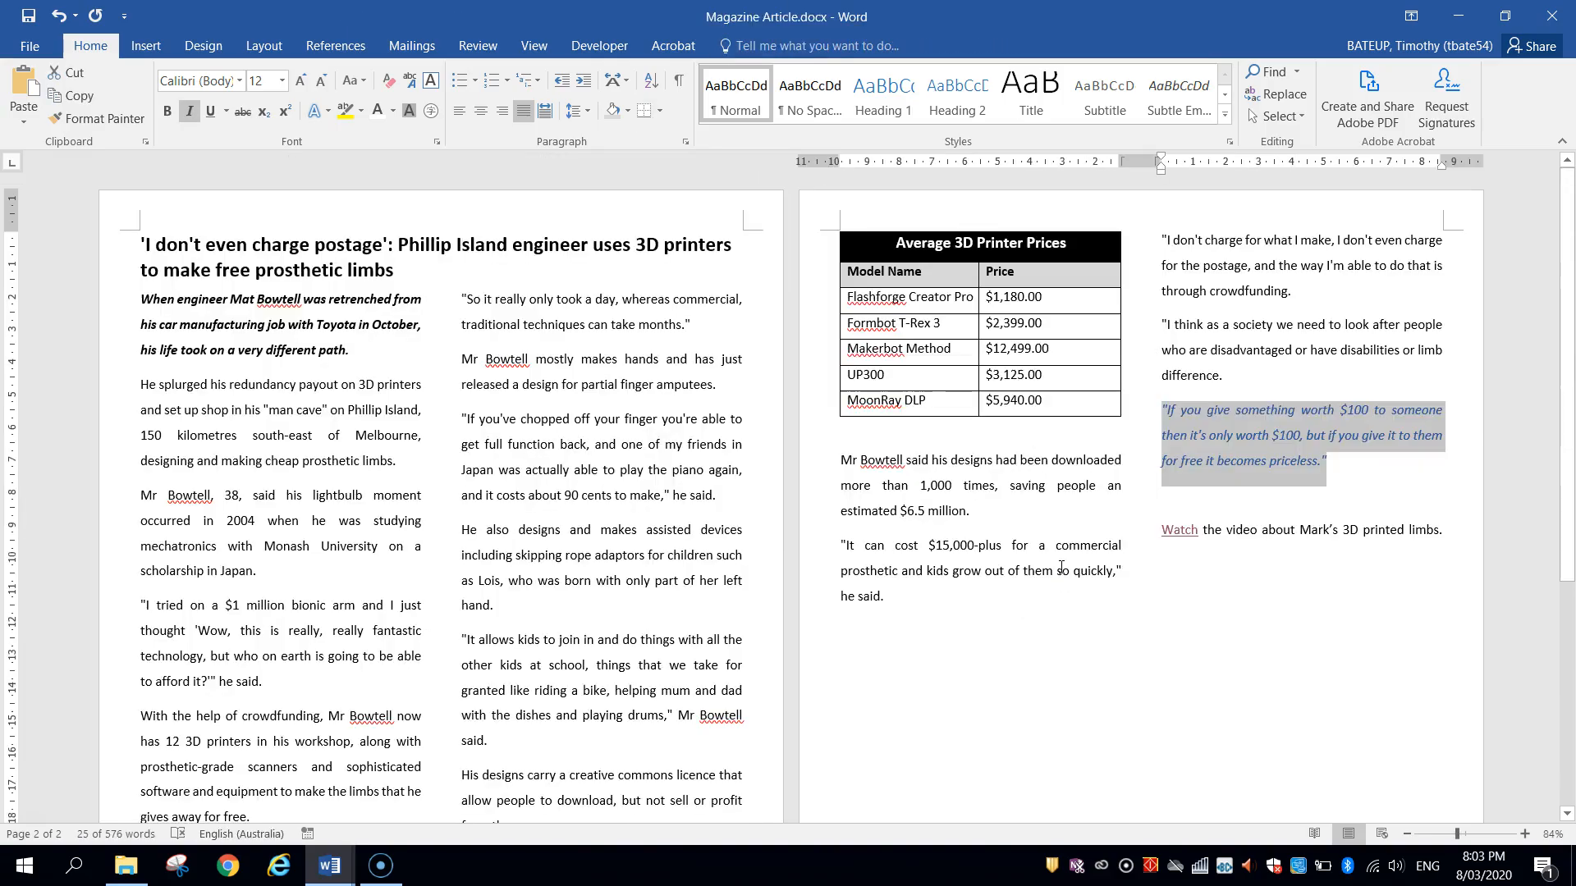
scroll(577, 513, down, 2)
scroll(576, 514, down, 3)
drag(149, 564, 238, 597)
drag(188, 709, 340, 735)
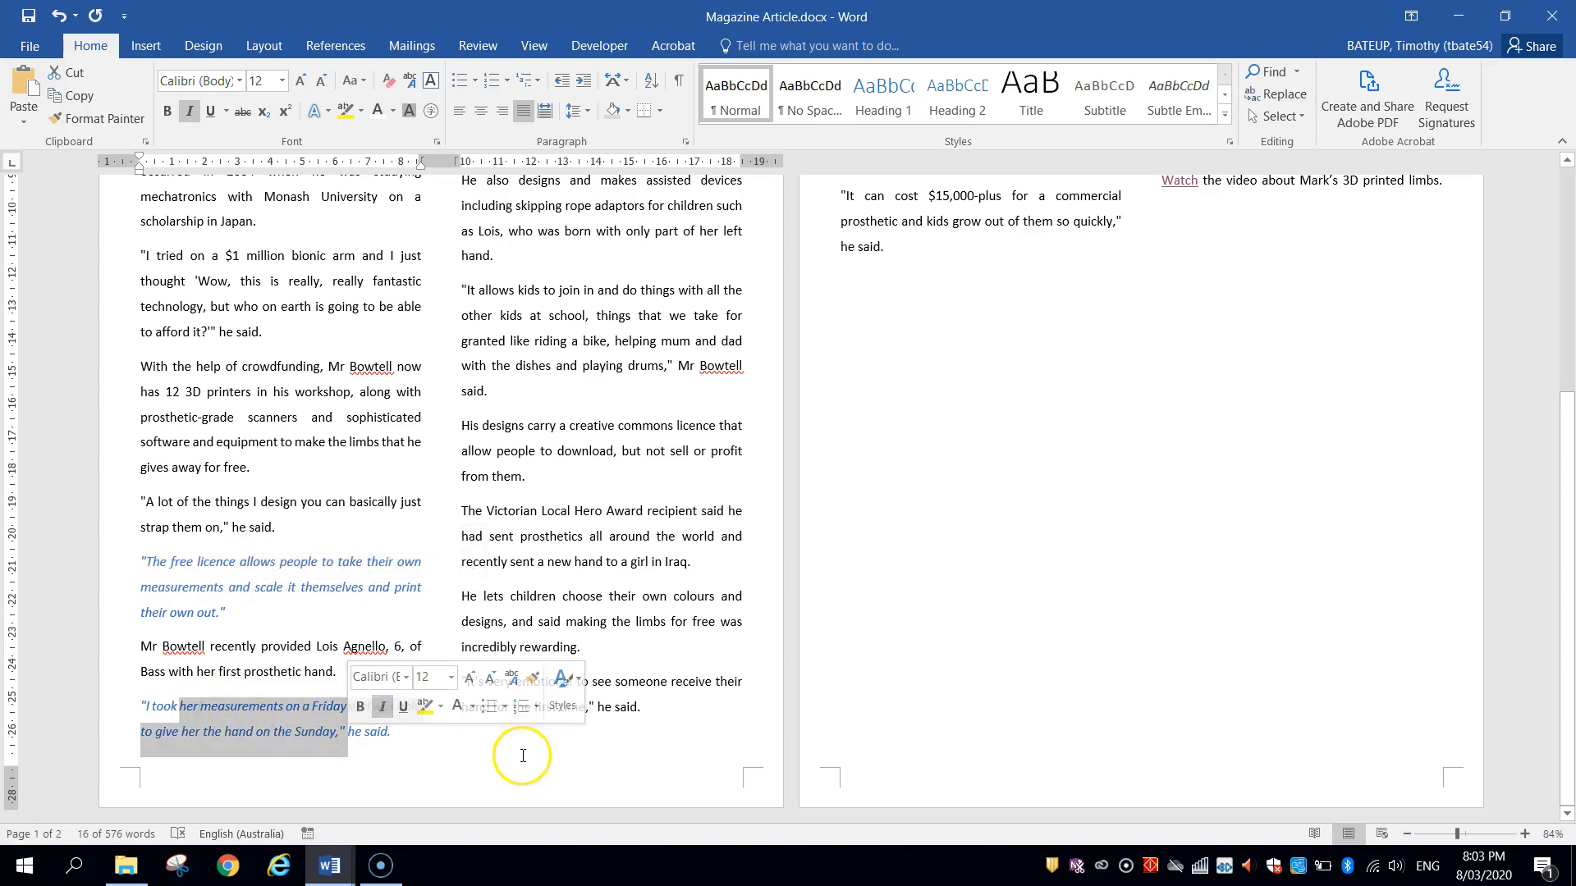
click(533, 749)
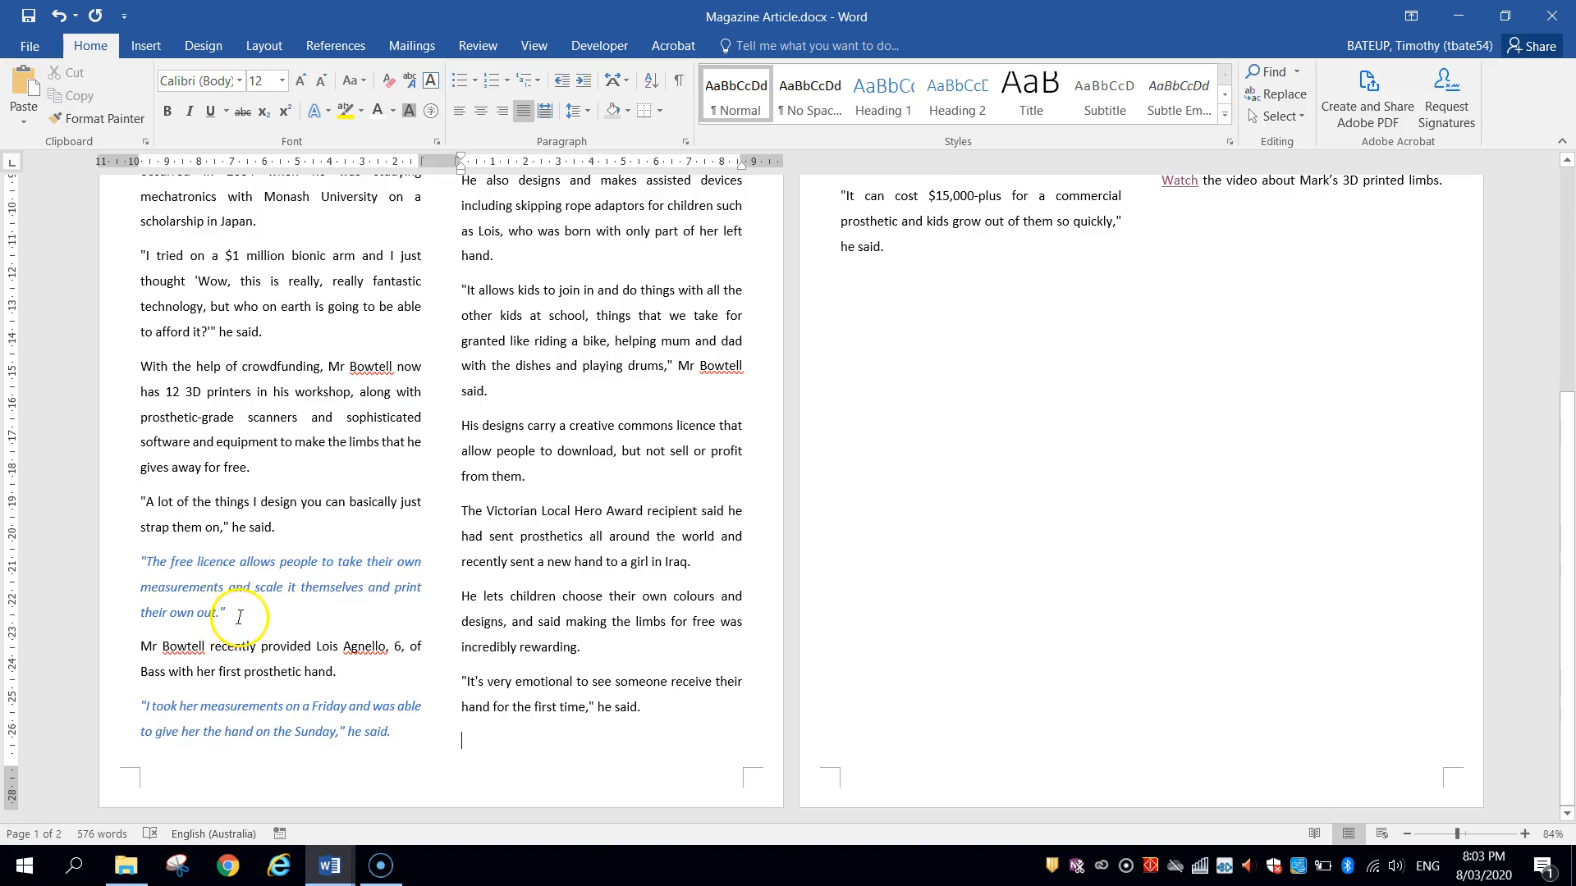
drag(243, 613, 138, 566)
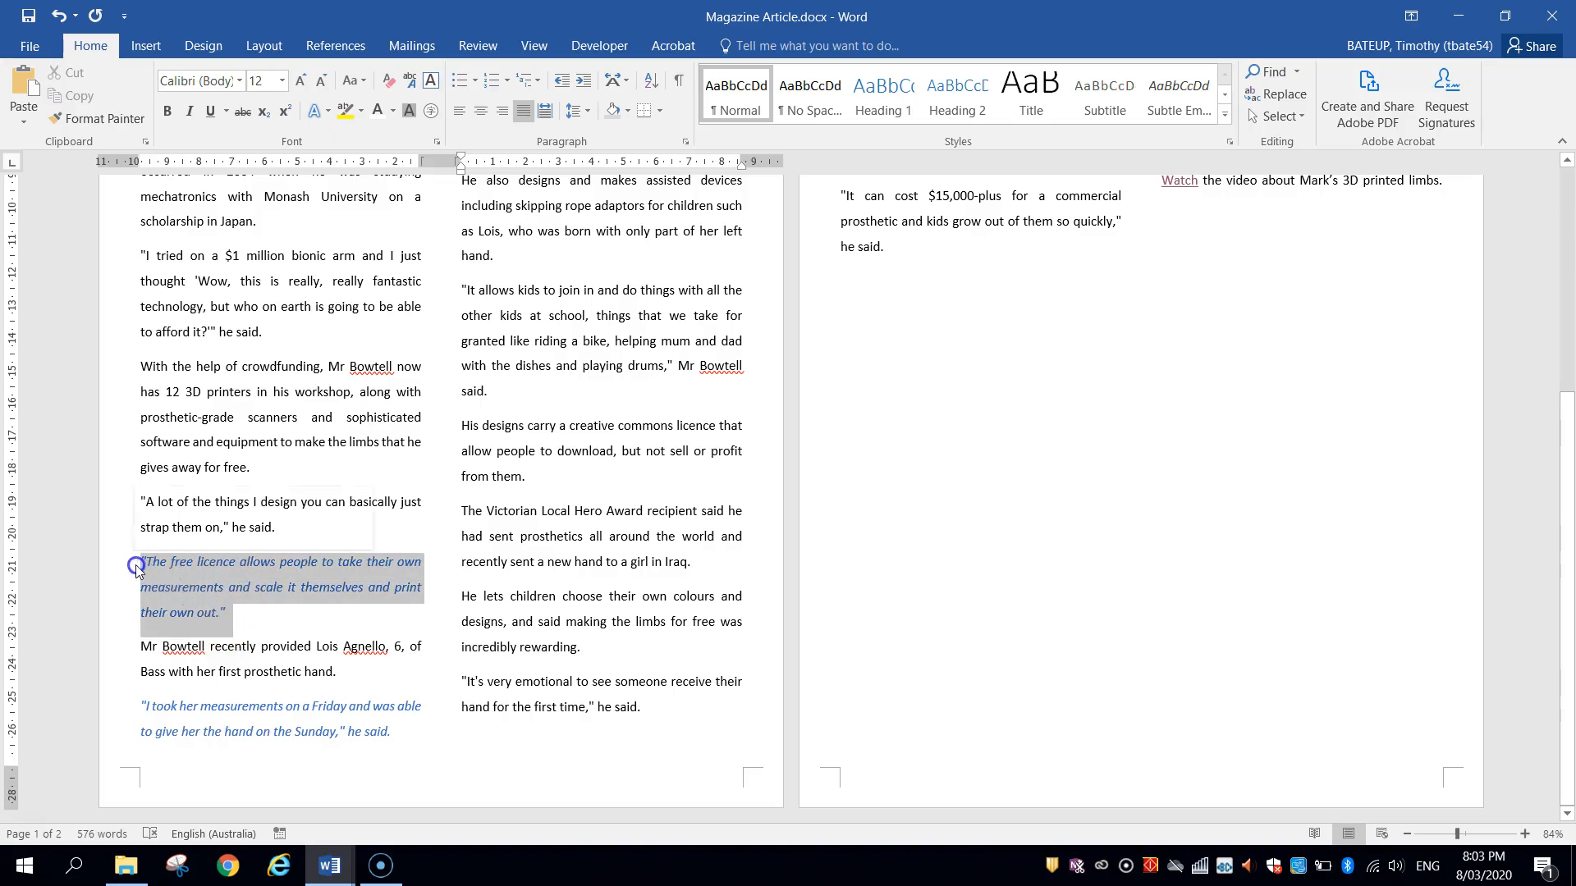
click(301, 80)
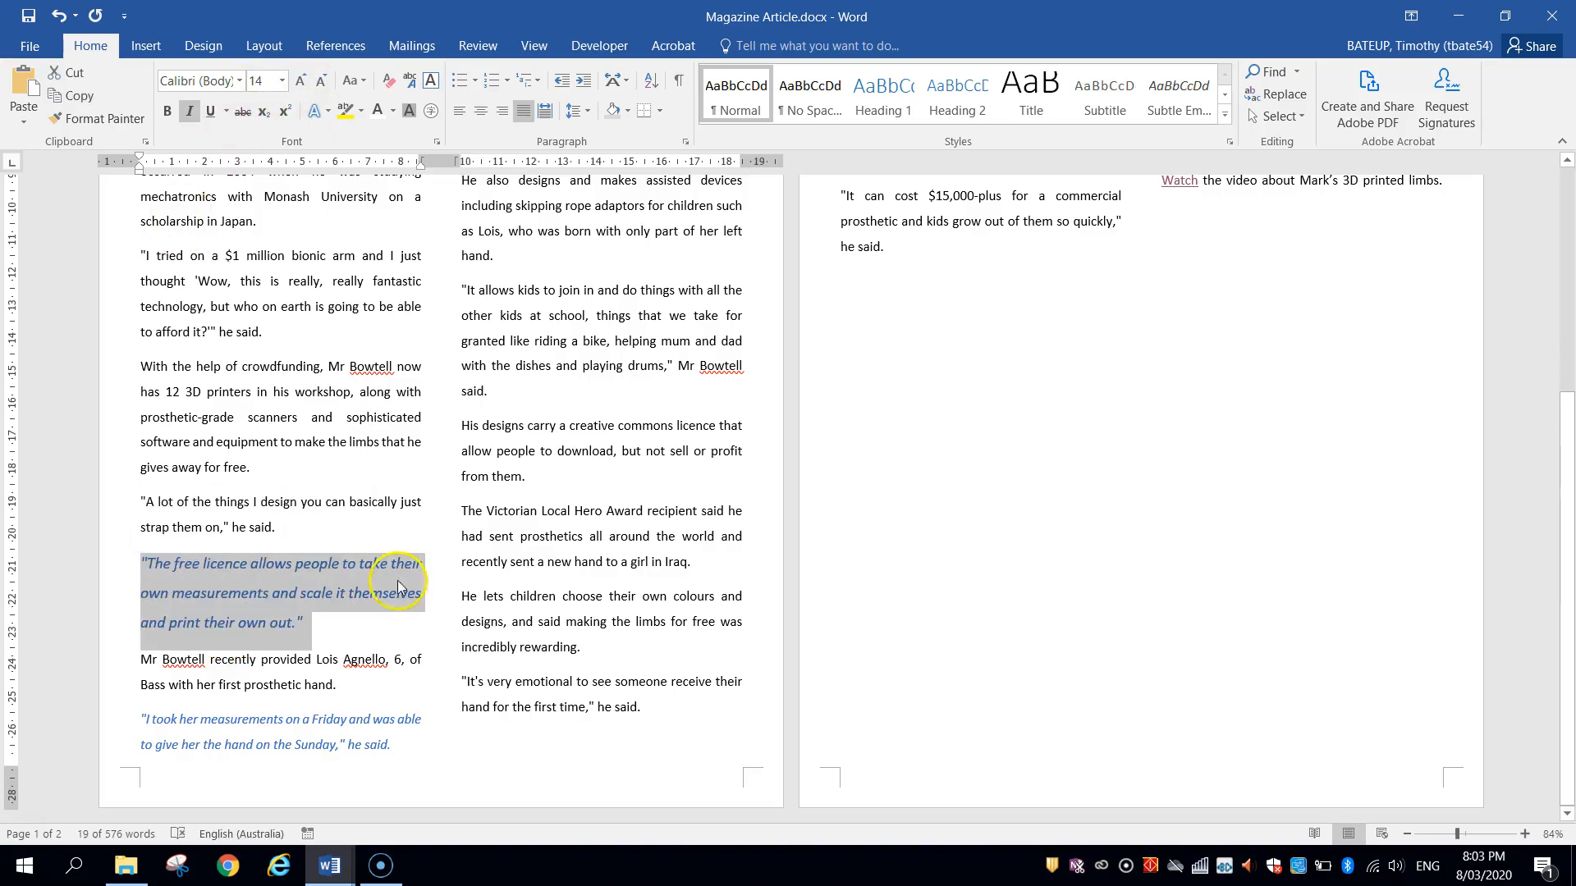
Increase the blue italic quote beginning "I took her measurements on a Friday" to 14 pt.
drag(134, 720, 397, 747)
scroll(462, 672, up, 4)
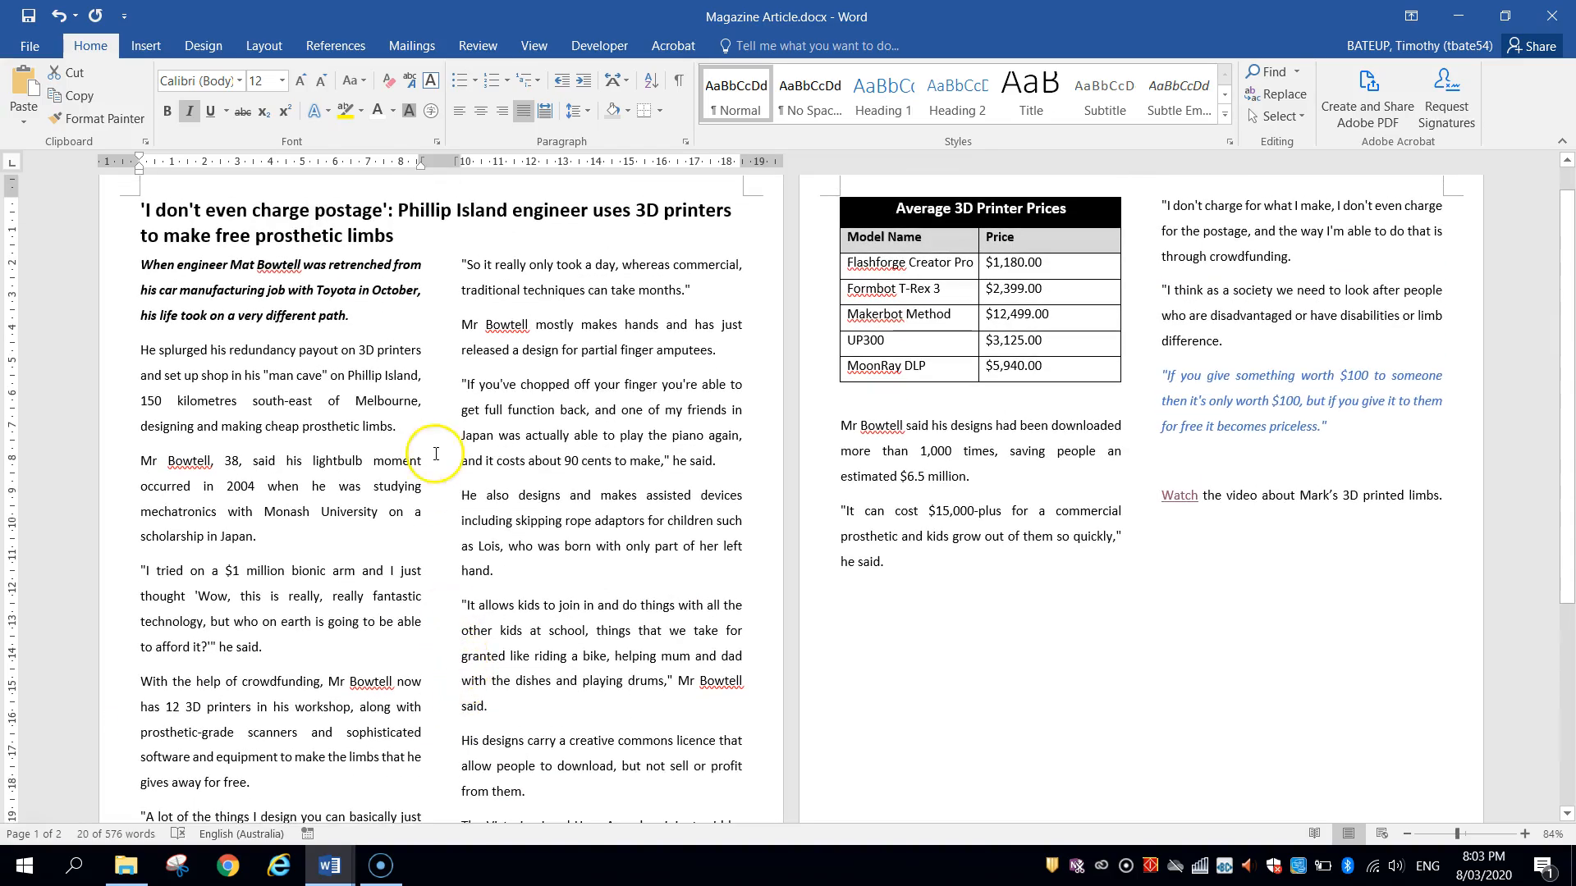
click(301, 85)
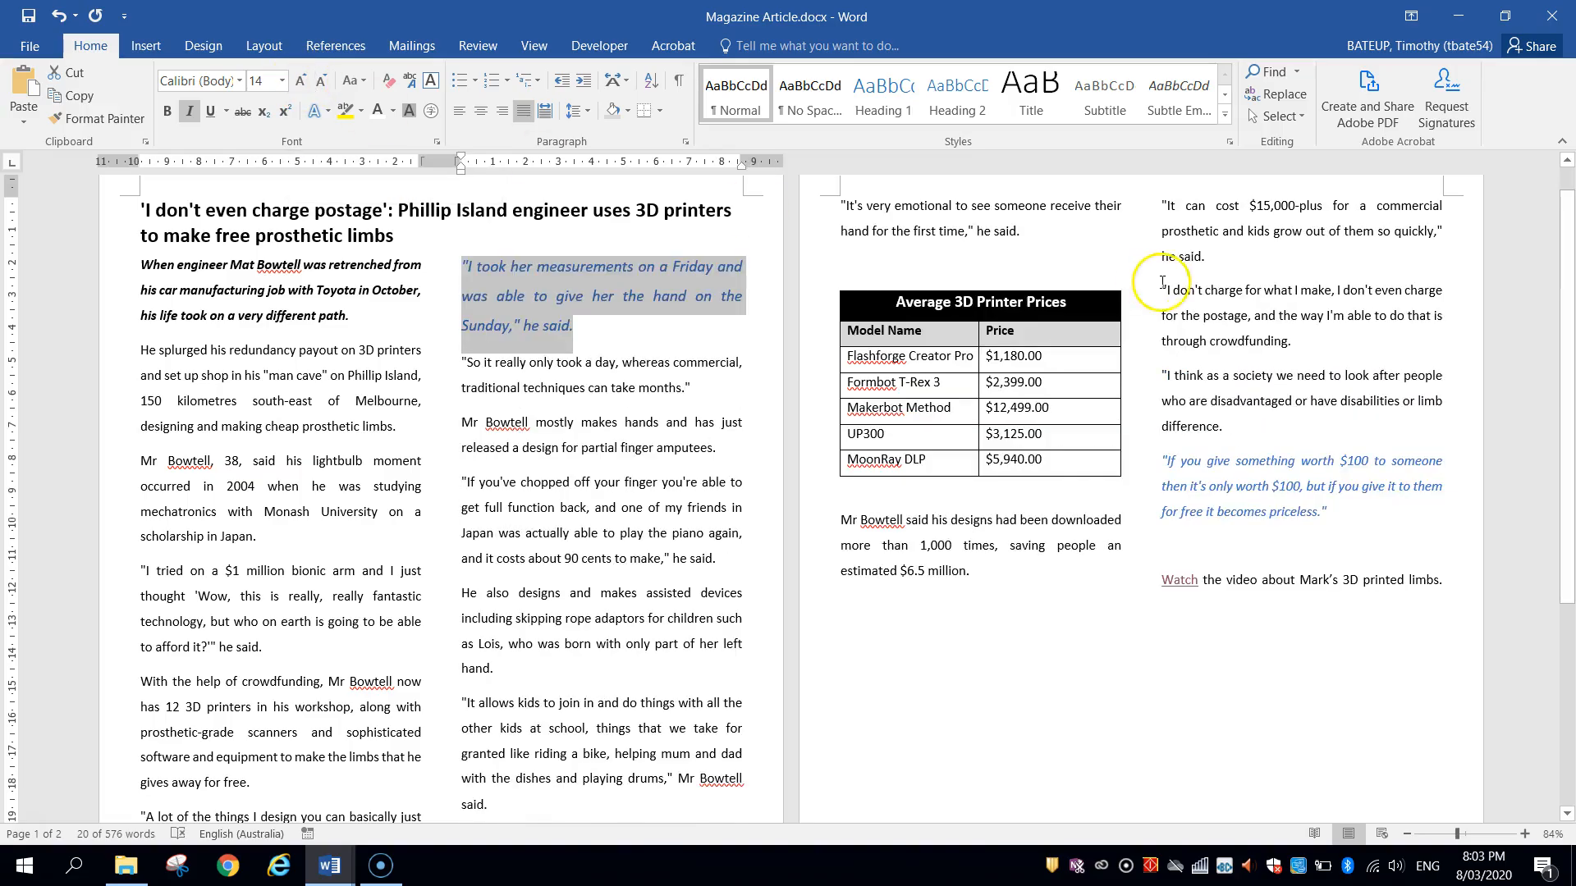
Increase the blue italic quote beginning "If you give something worth $100" on page two to 14 pt.
drag(1162, 460, 1346, 519)
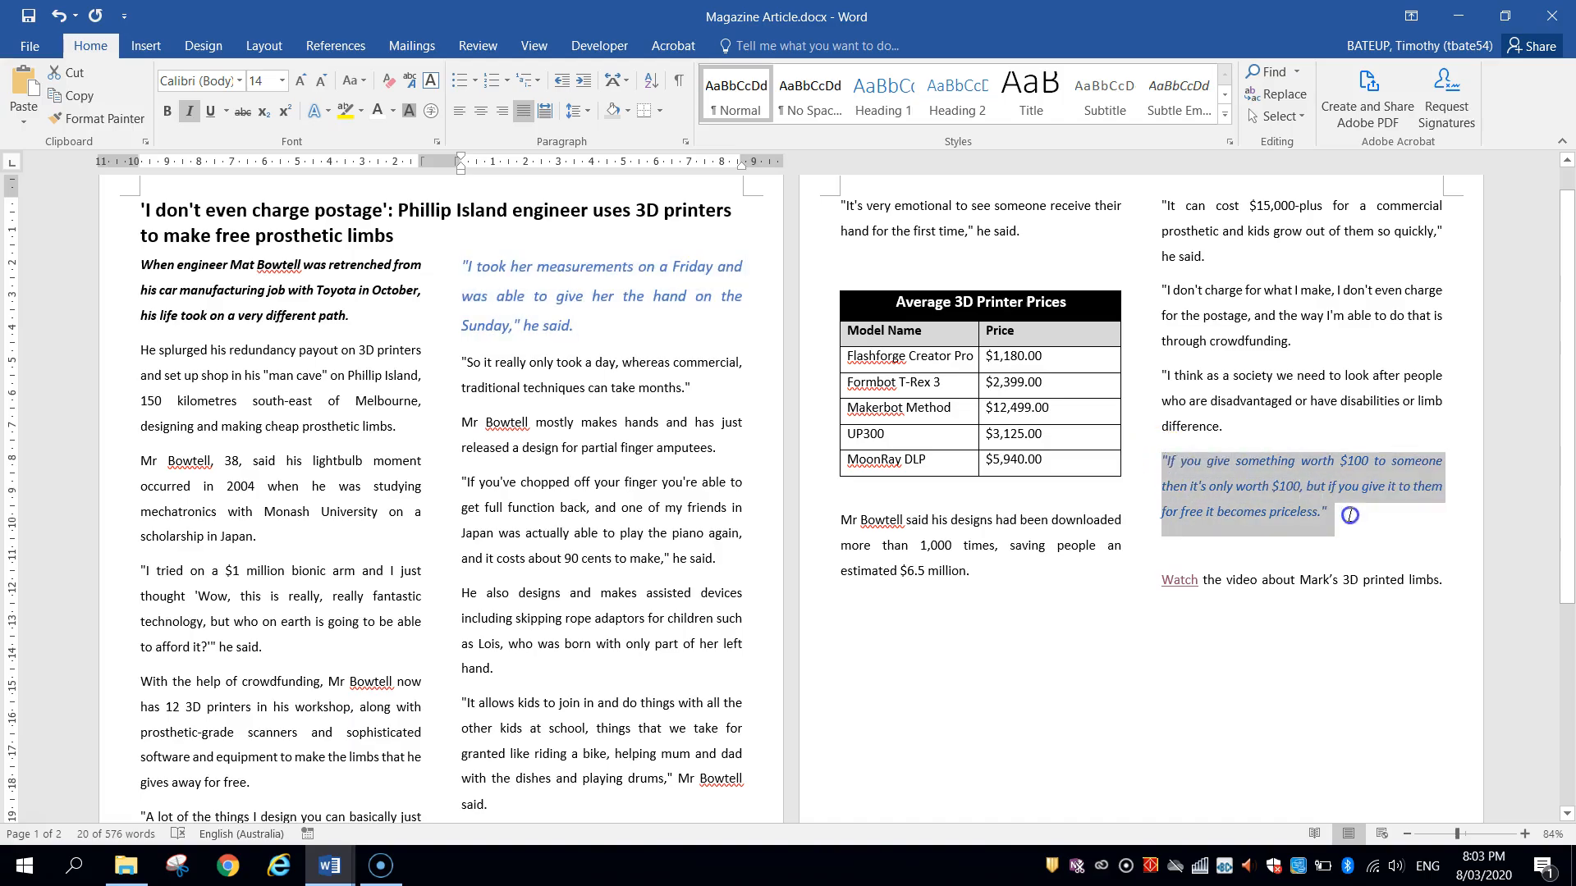
click(301, 80)
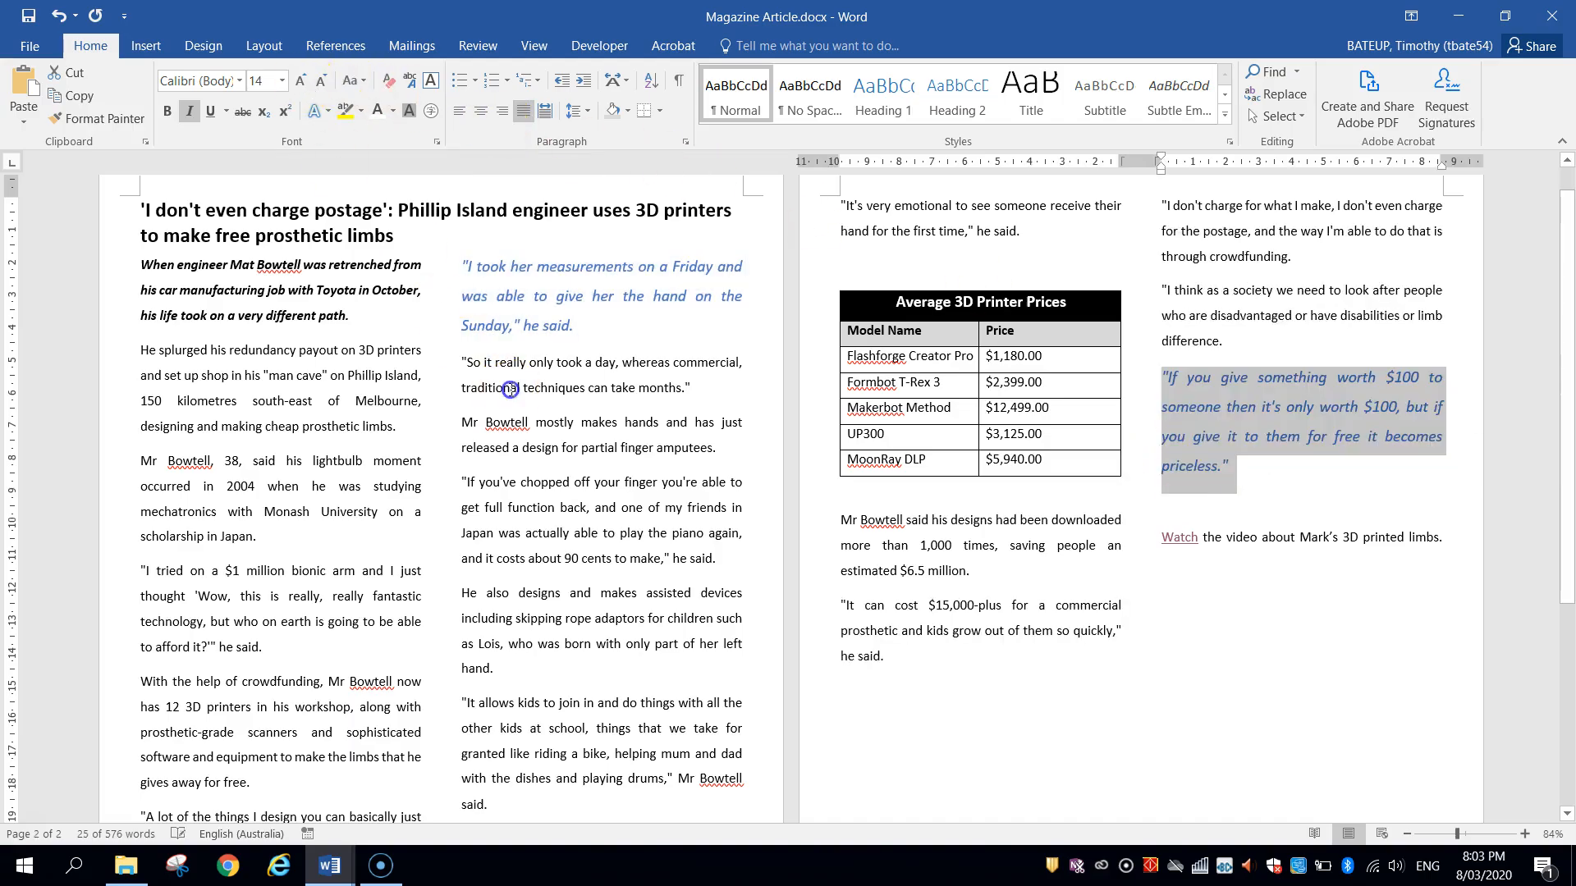
click(965, 414)
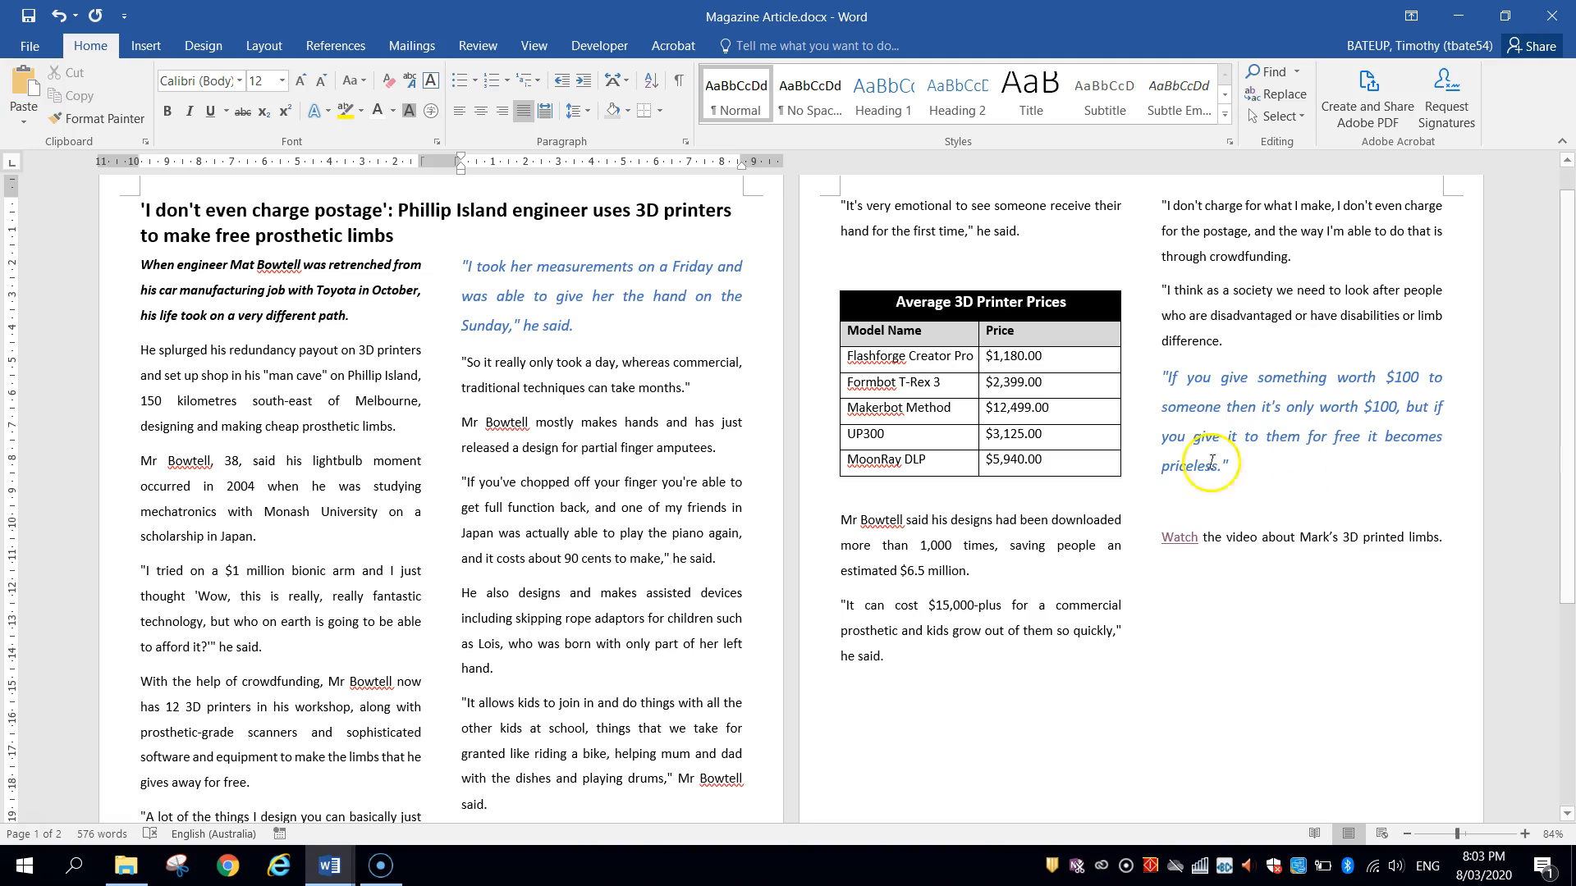
click(679, 498)
Open the page border settings for the document.
ctrl+scroll(661, 504, down, 2)
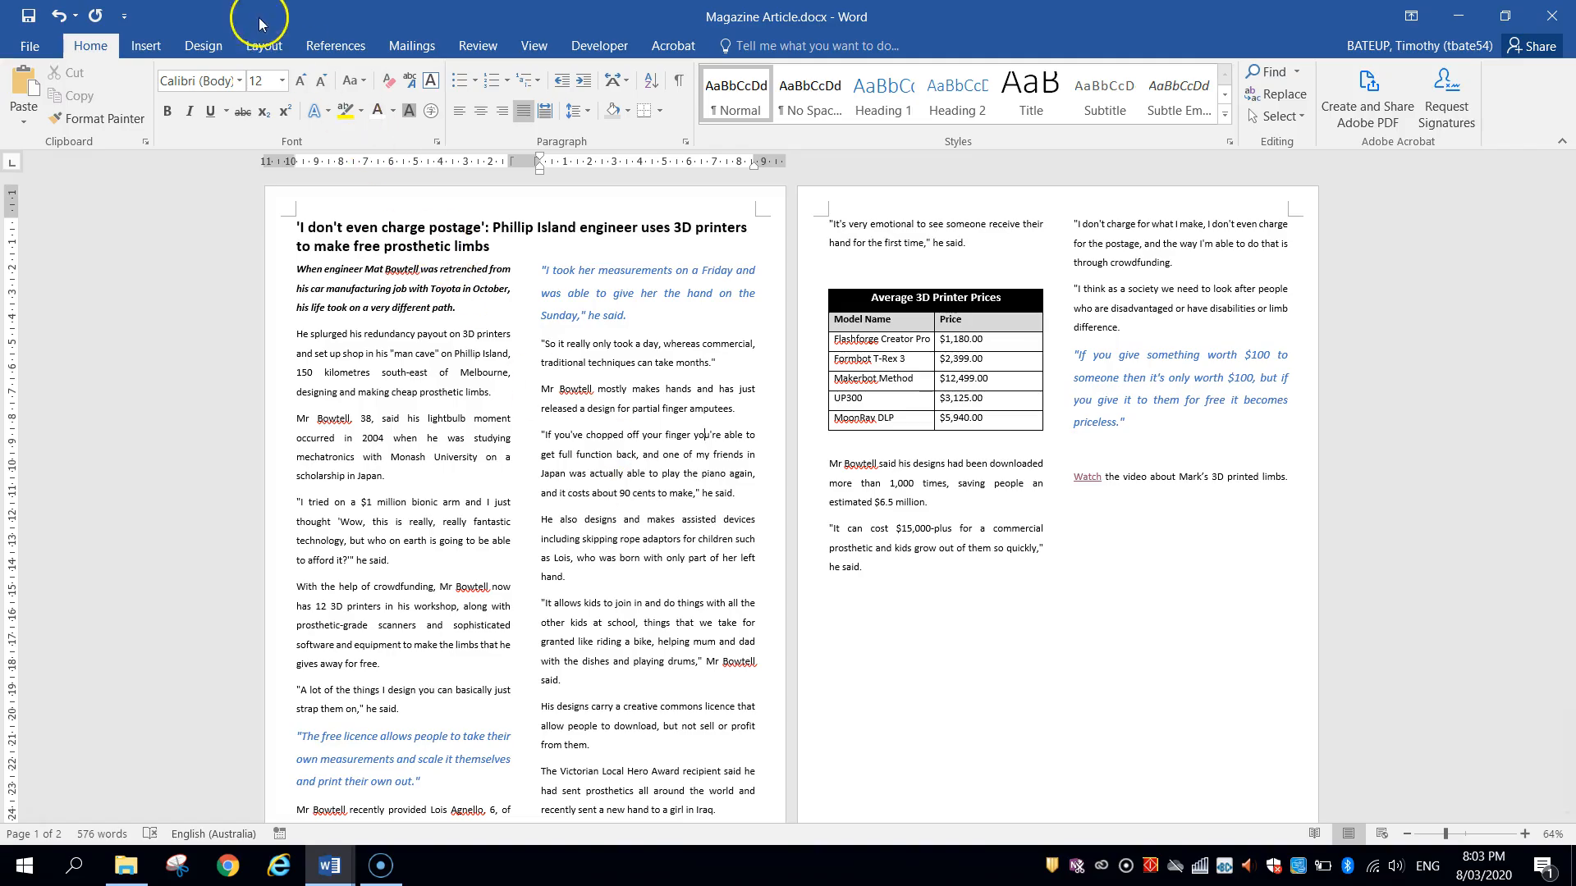
click(251, 46)
click(218, 49)
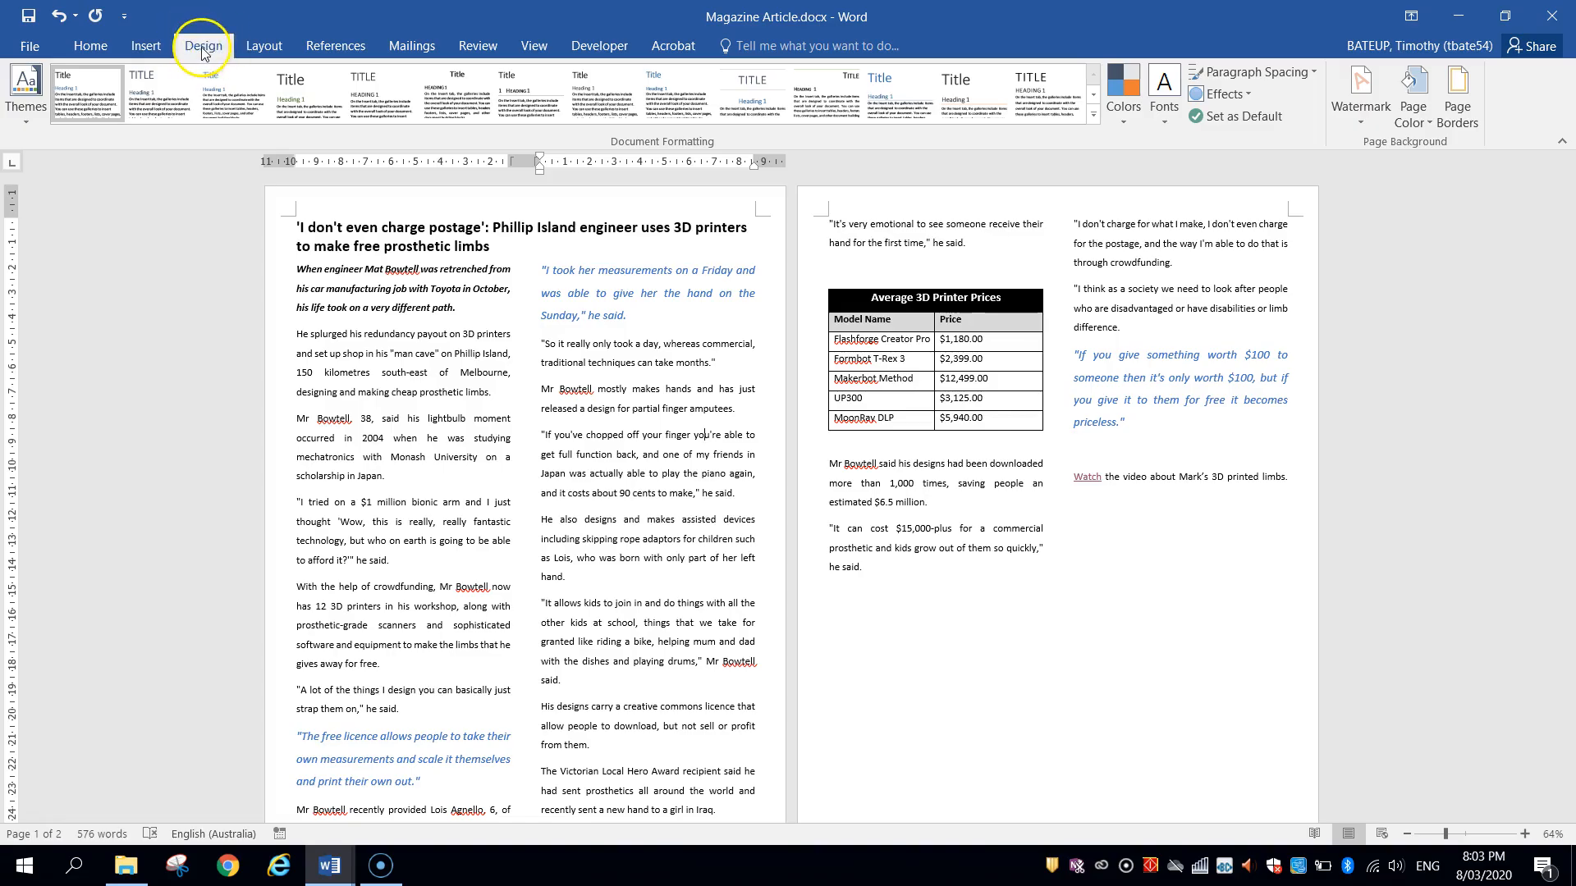
click(1461, 92)
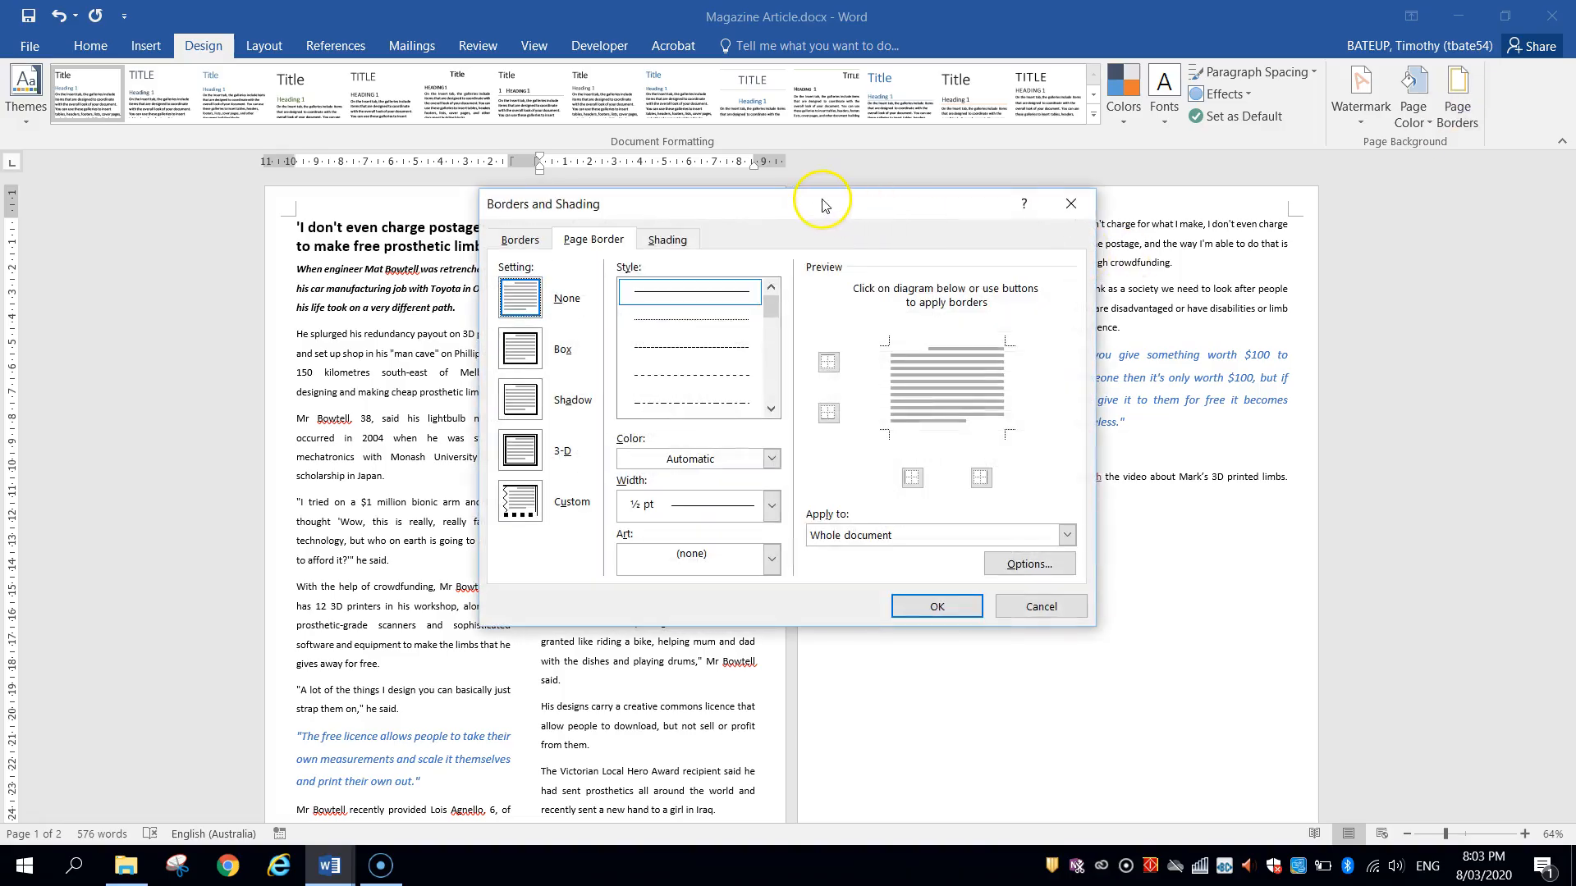
drag(815, 204, 877, 193)
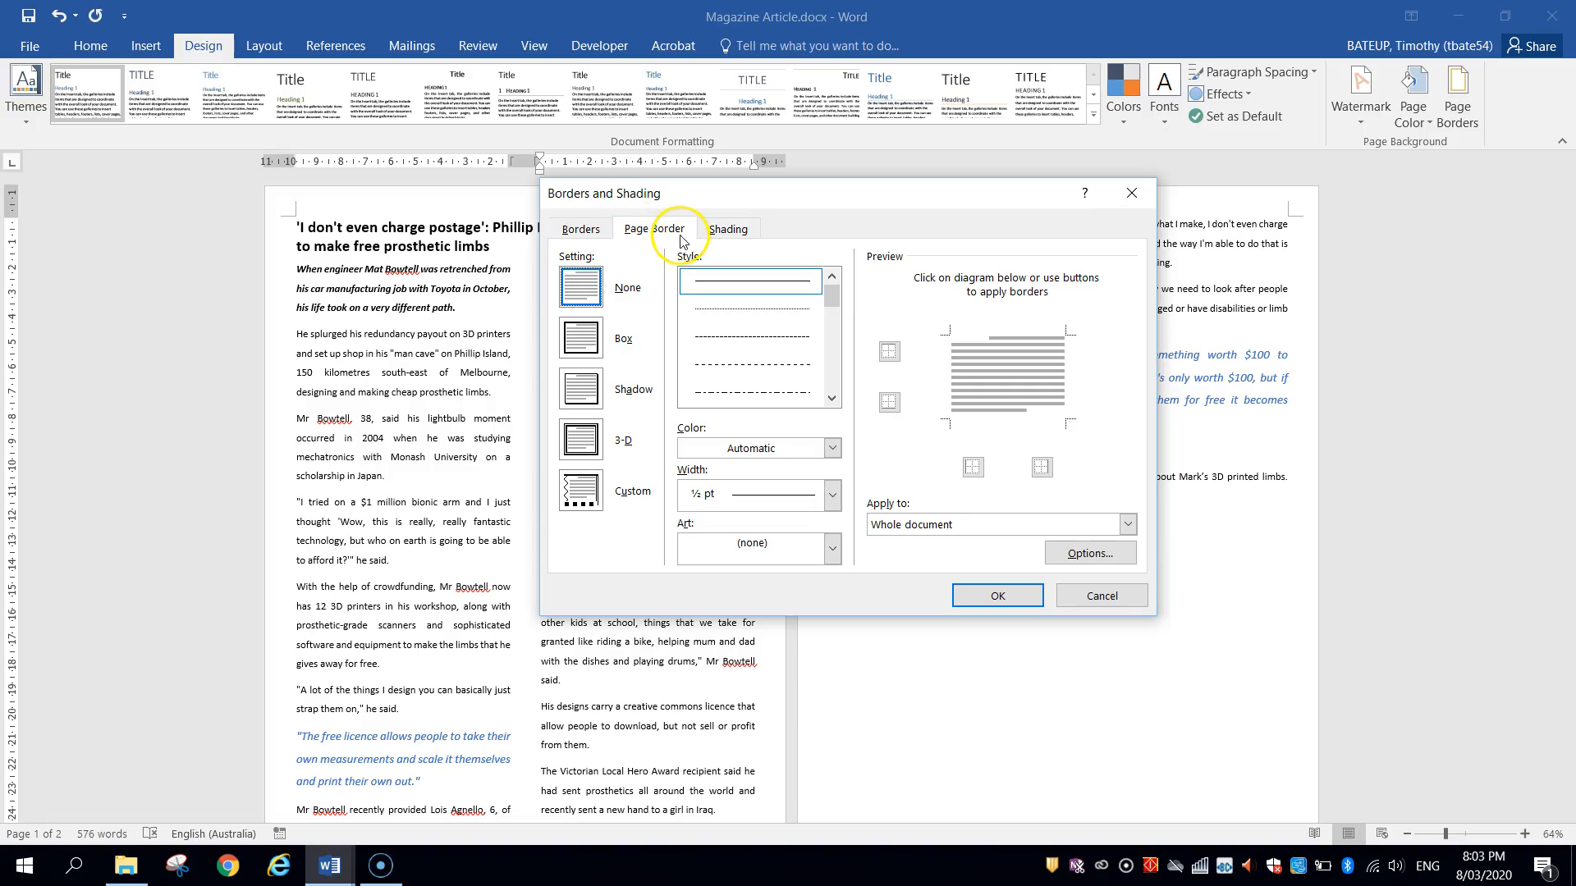
Try the Box and Shadow page border settings and browse the line style, colour and art choices.
click(581, 336)
click(580, 389)
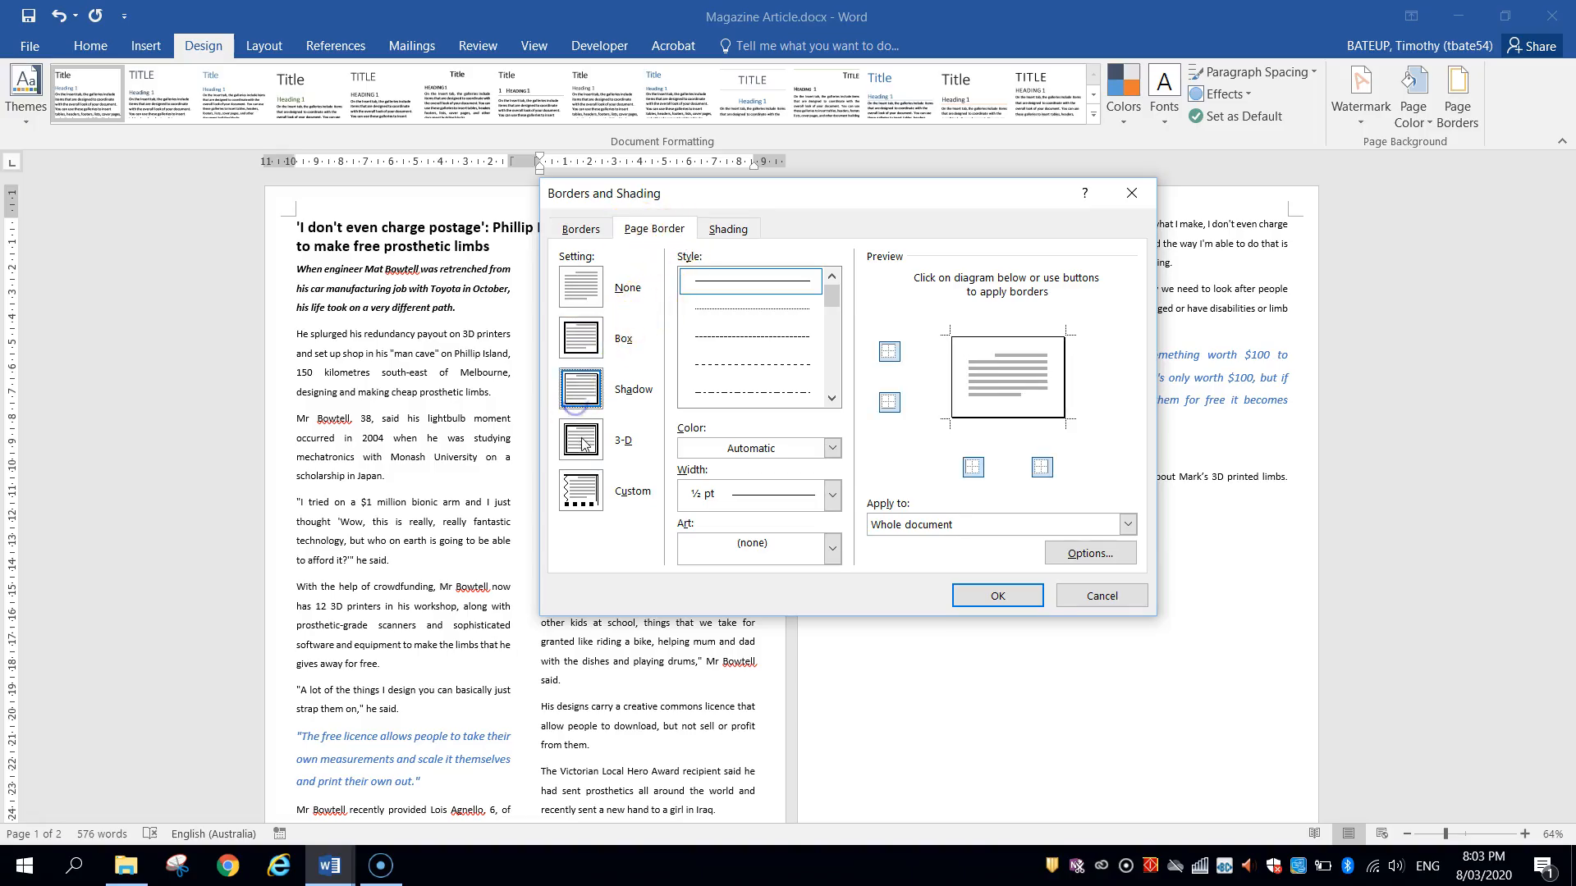
click(581, 338)
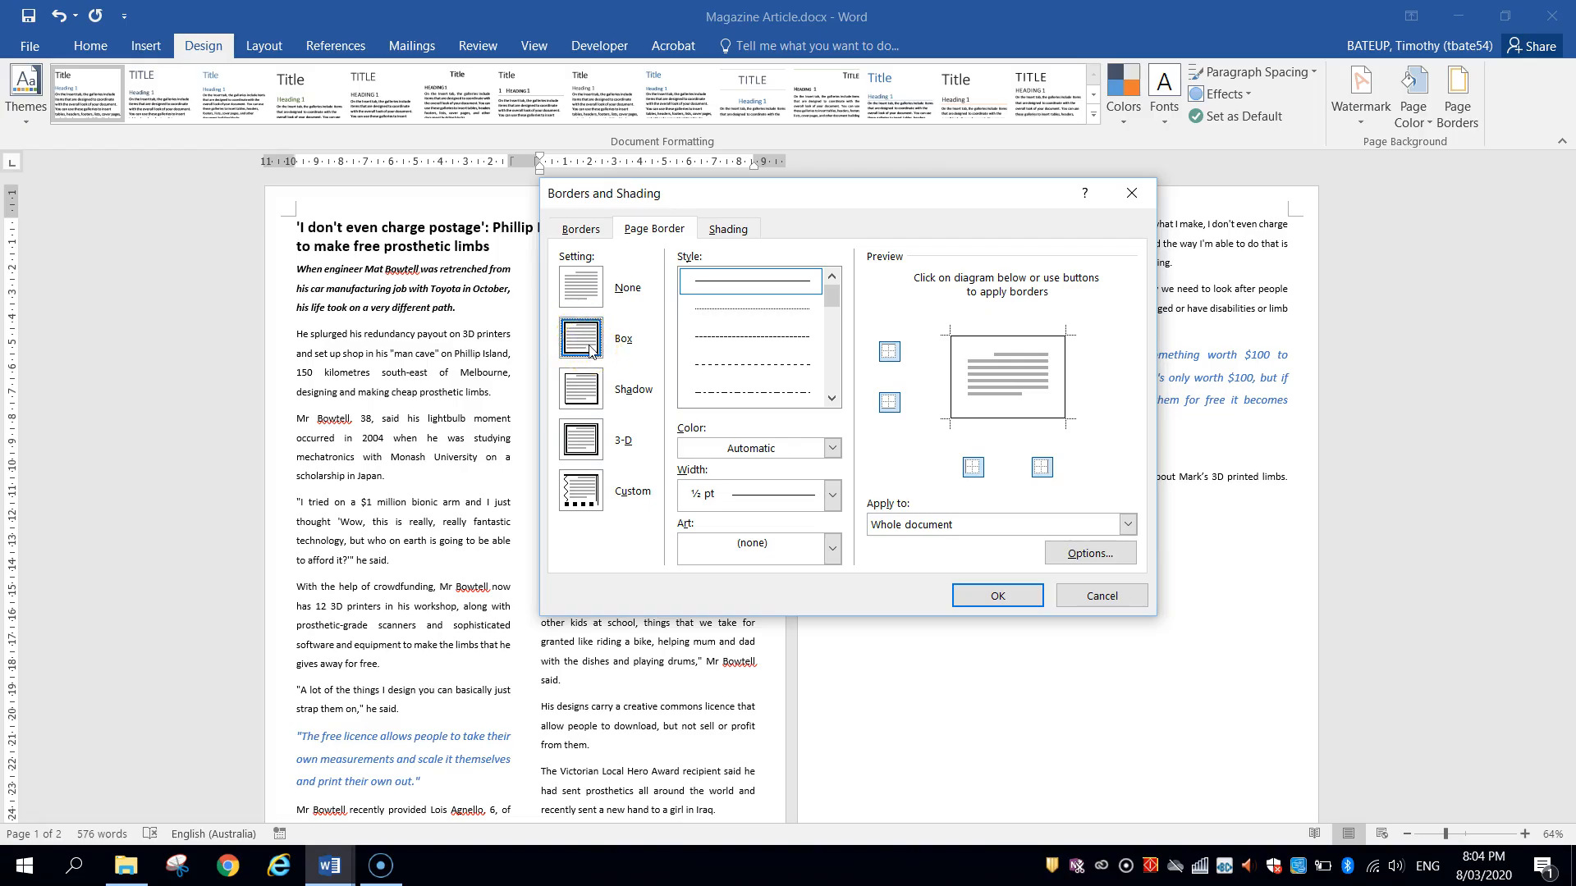
click(588, 389)
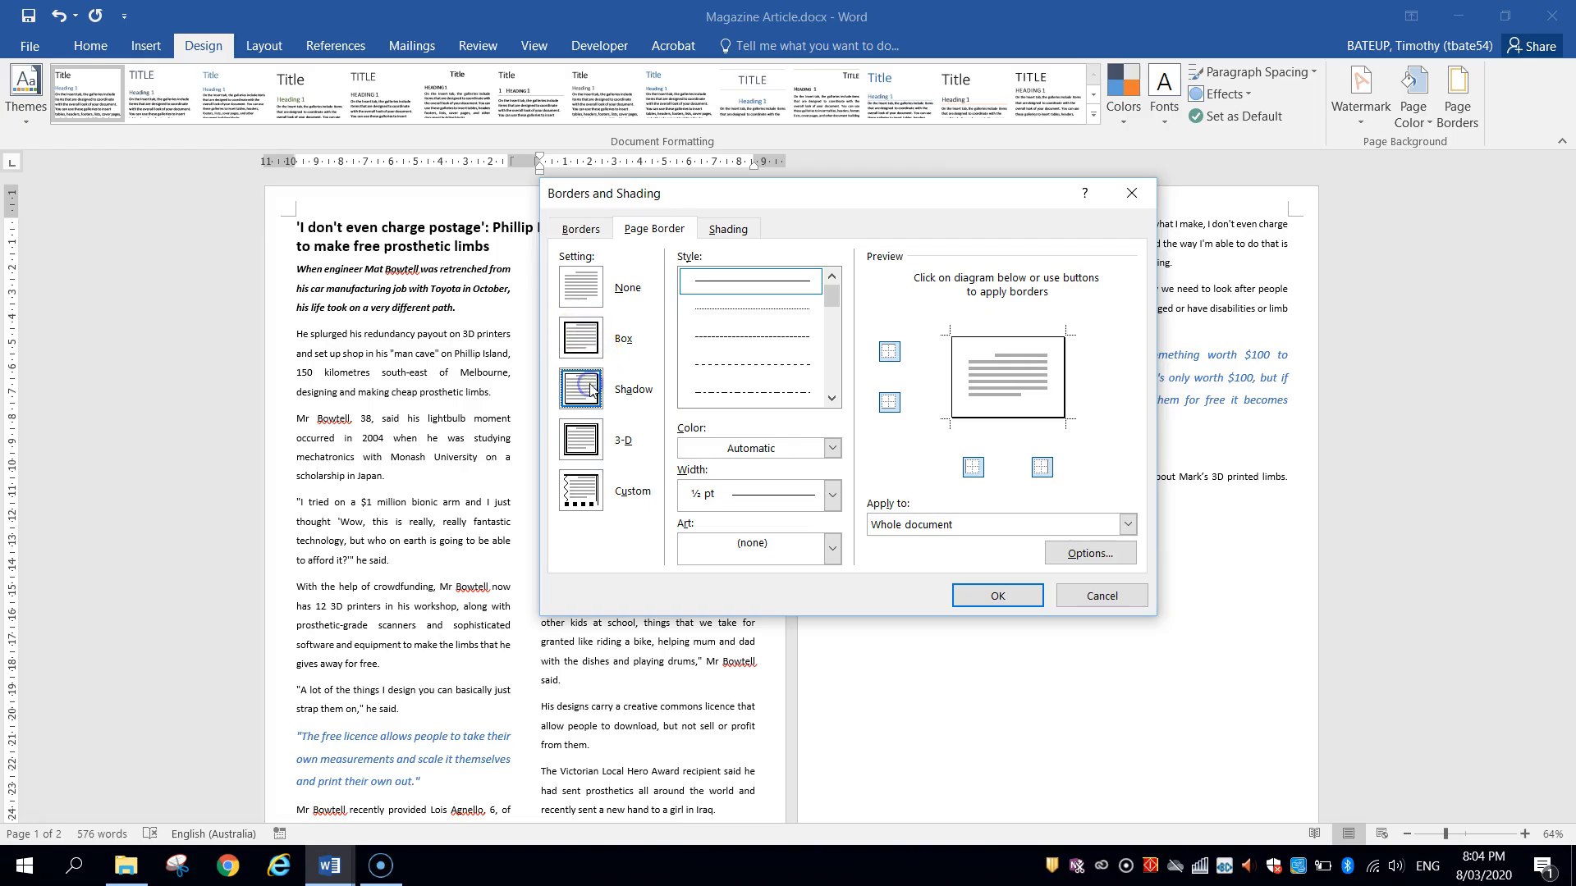
drag(832, 296, 824, 263)
click(831, 448)
click(831, 448)
click(832, 547)
mouse_move(834, 584)
mouse_down()
mouse_move(833, 678)
mouse_move(818, 584)
mouse_up()
click(861, 271)
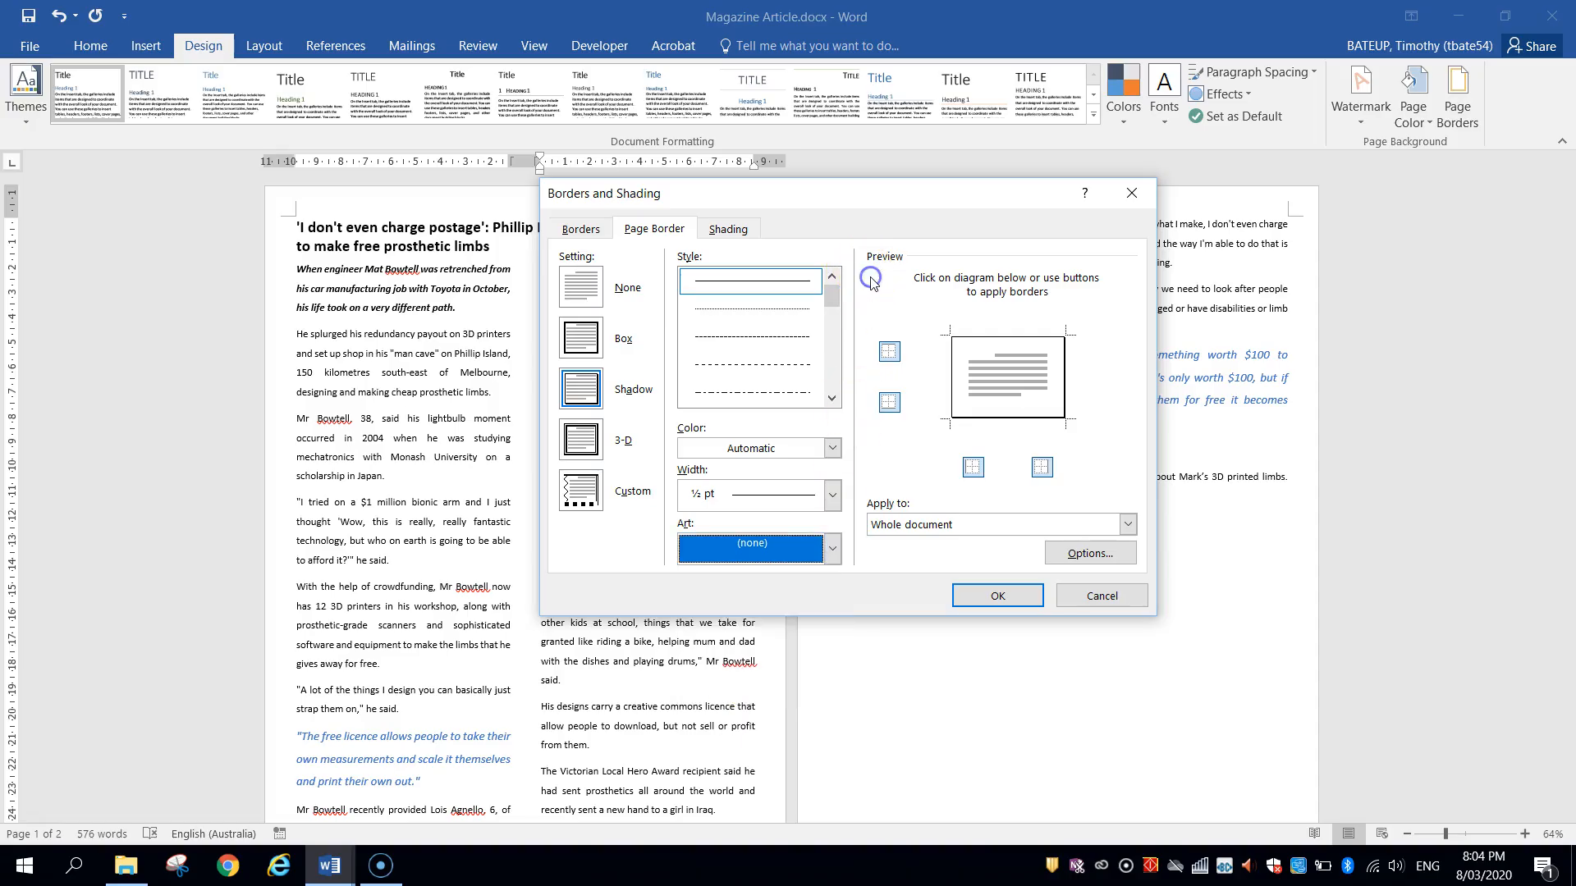
Apply a Box page border with a solid ½ pt line in automatic colour to the whole document.
click(593, 352)
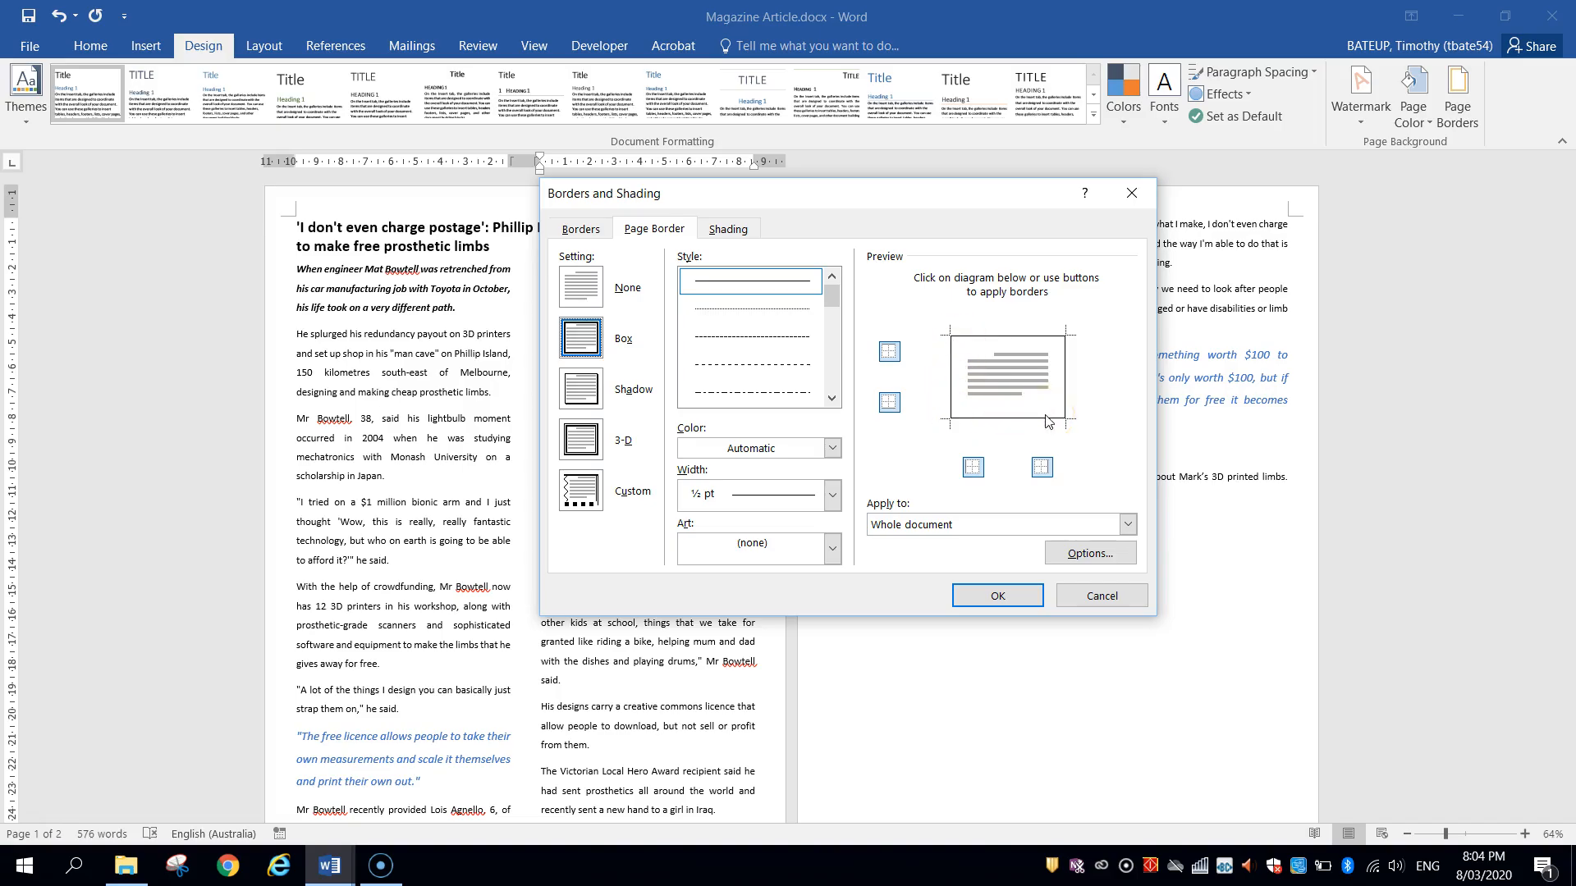
click(997, 592)
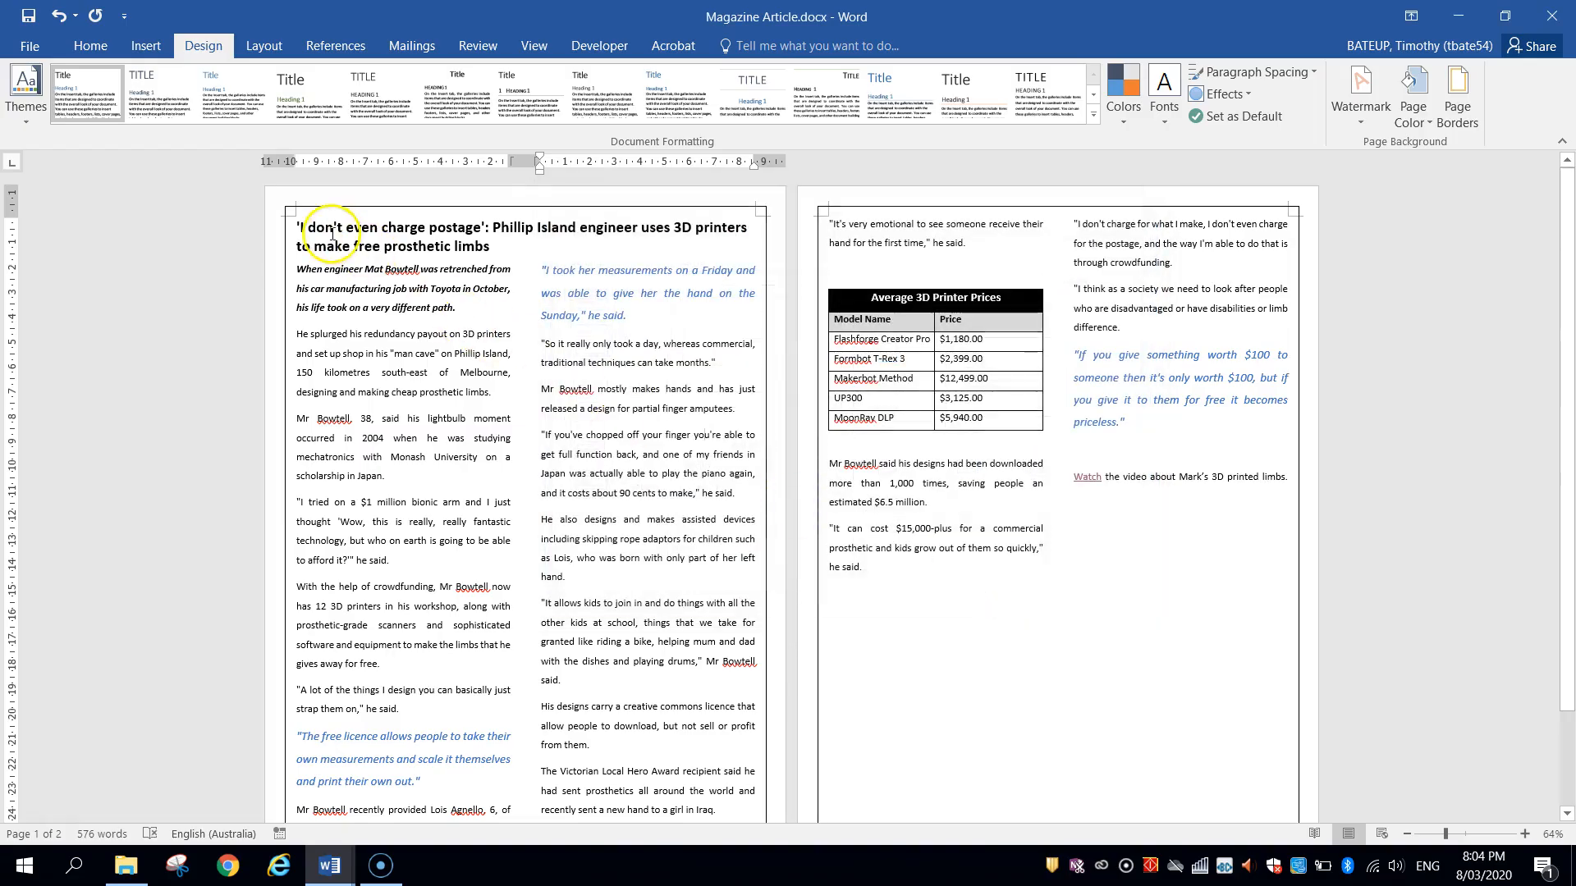
scroll(718, 573, down, 3)
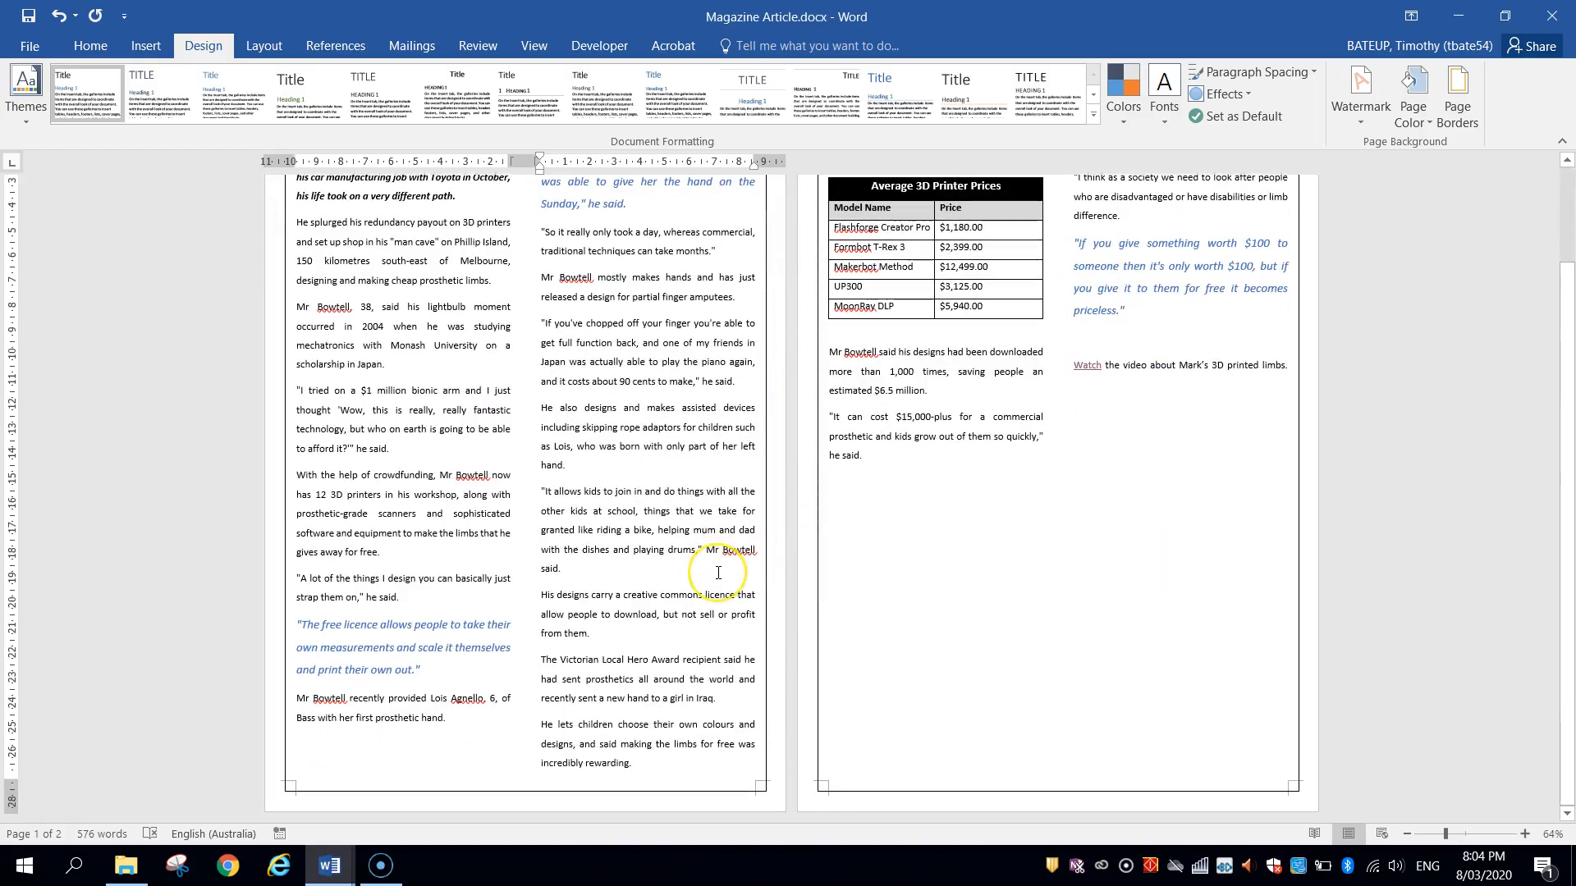
scroll(718, 572, up, 3)
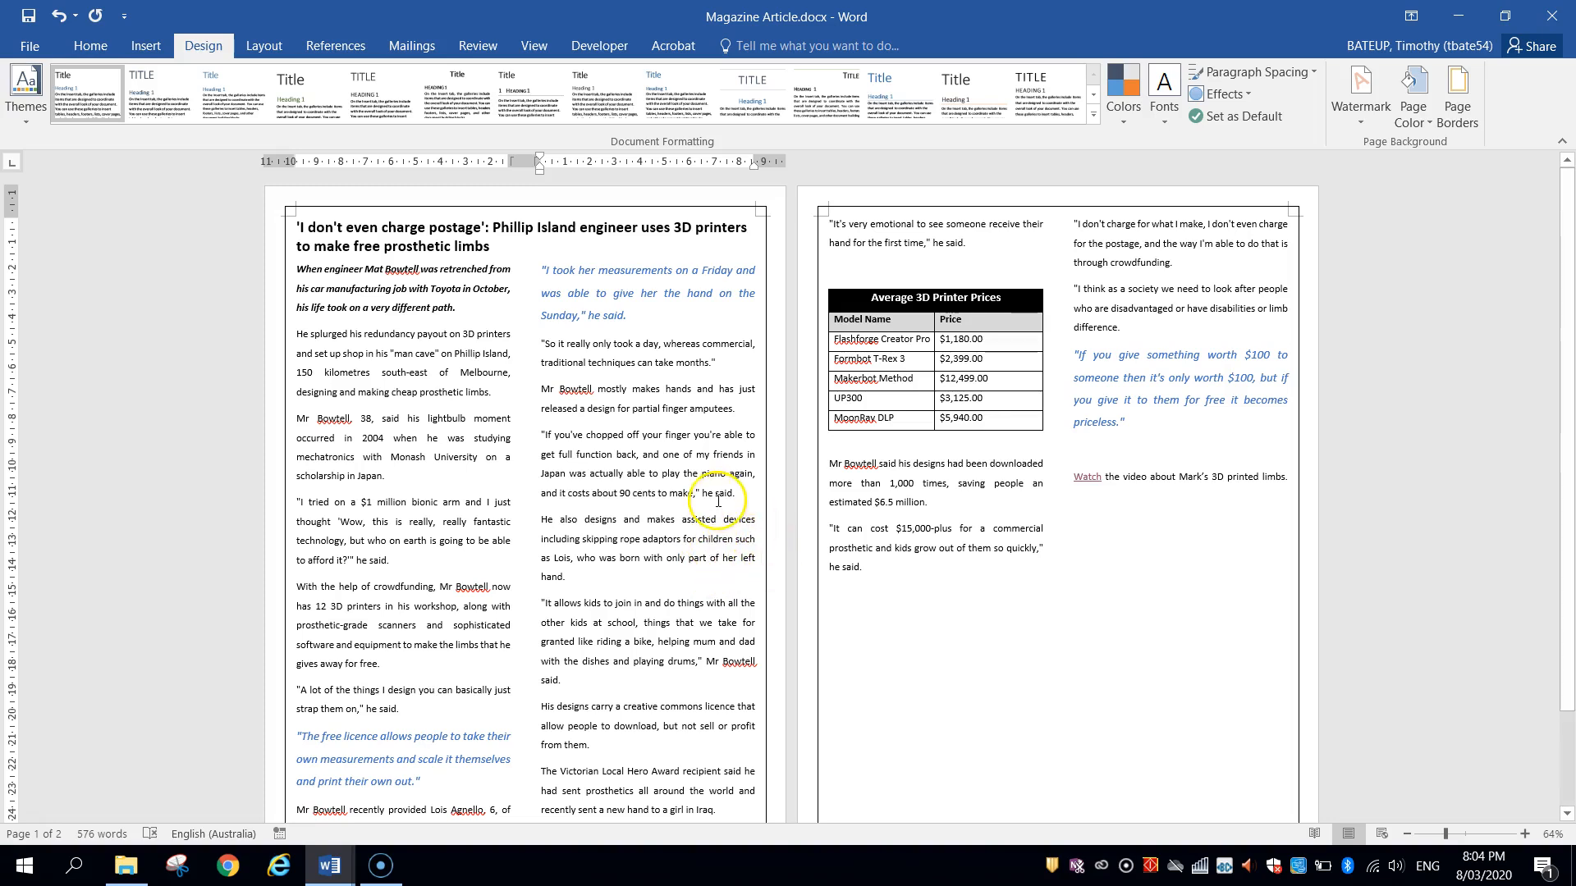
Insert the picture "Image 1 - Client.jpg" from the "Week 5 - Word" folder on the Desktop into the article.
click(149, 48)
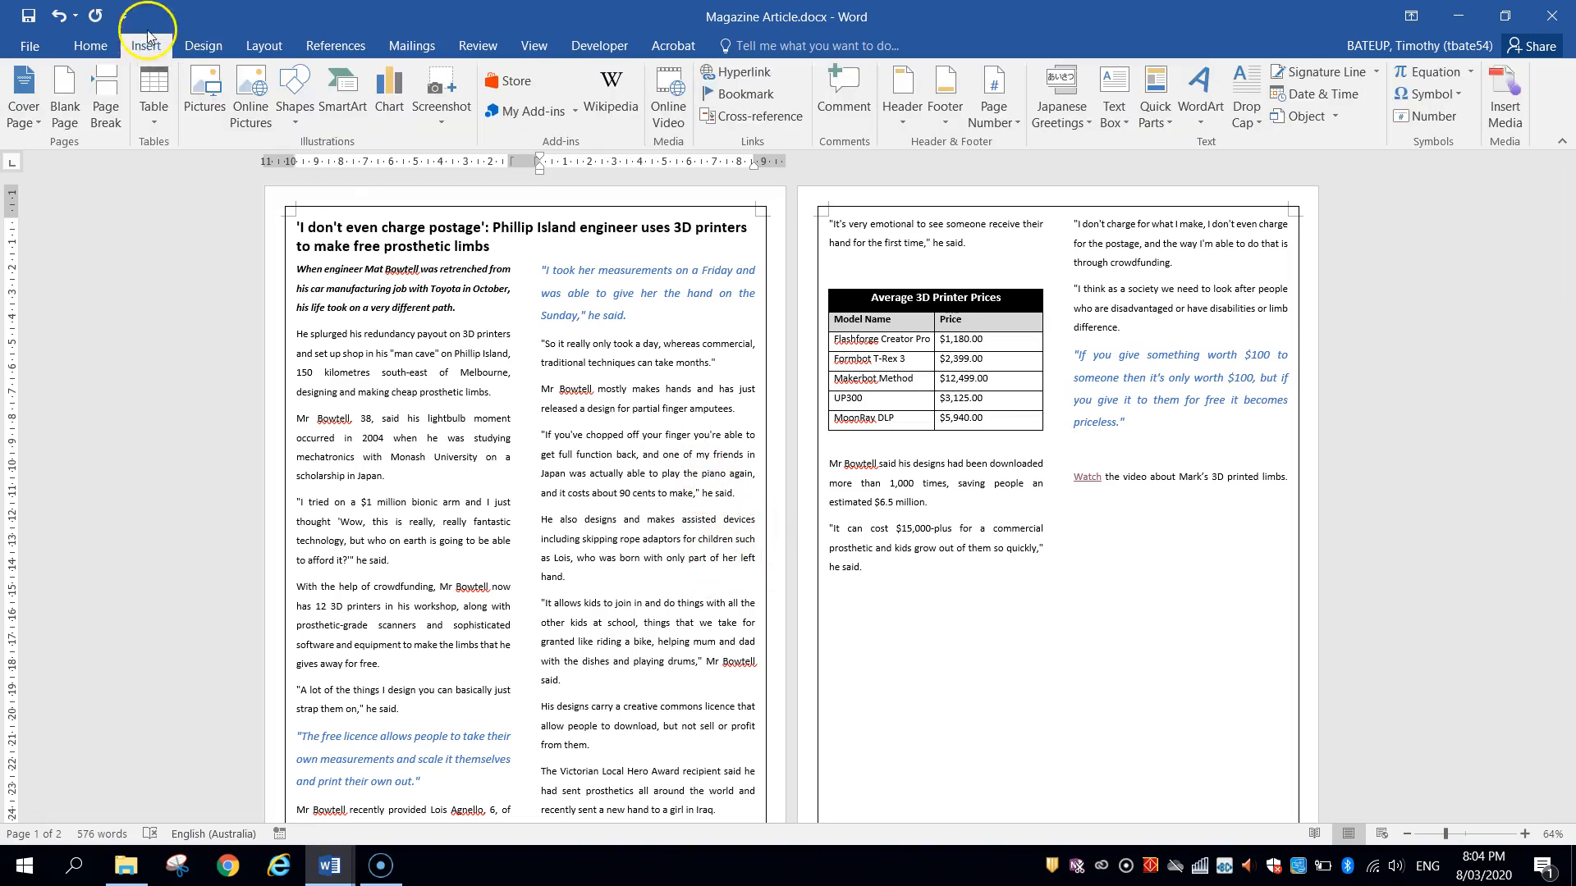
click(205, 102)
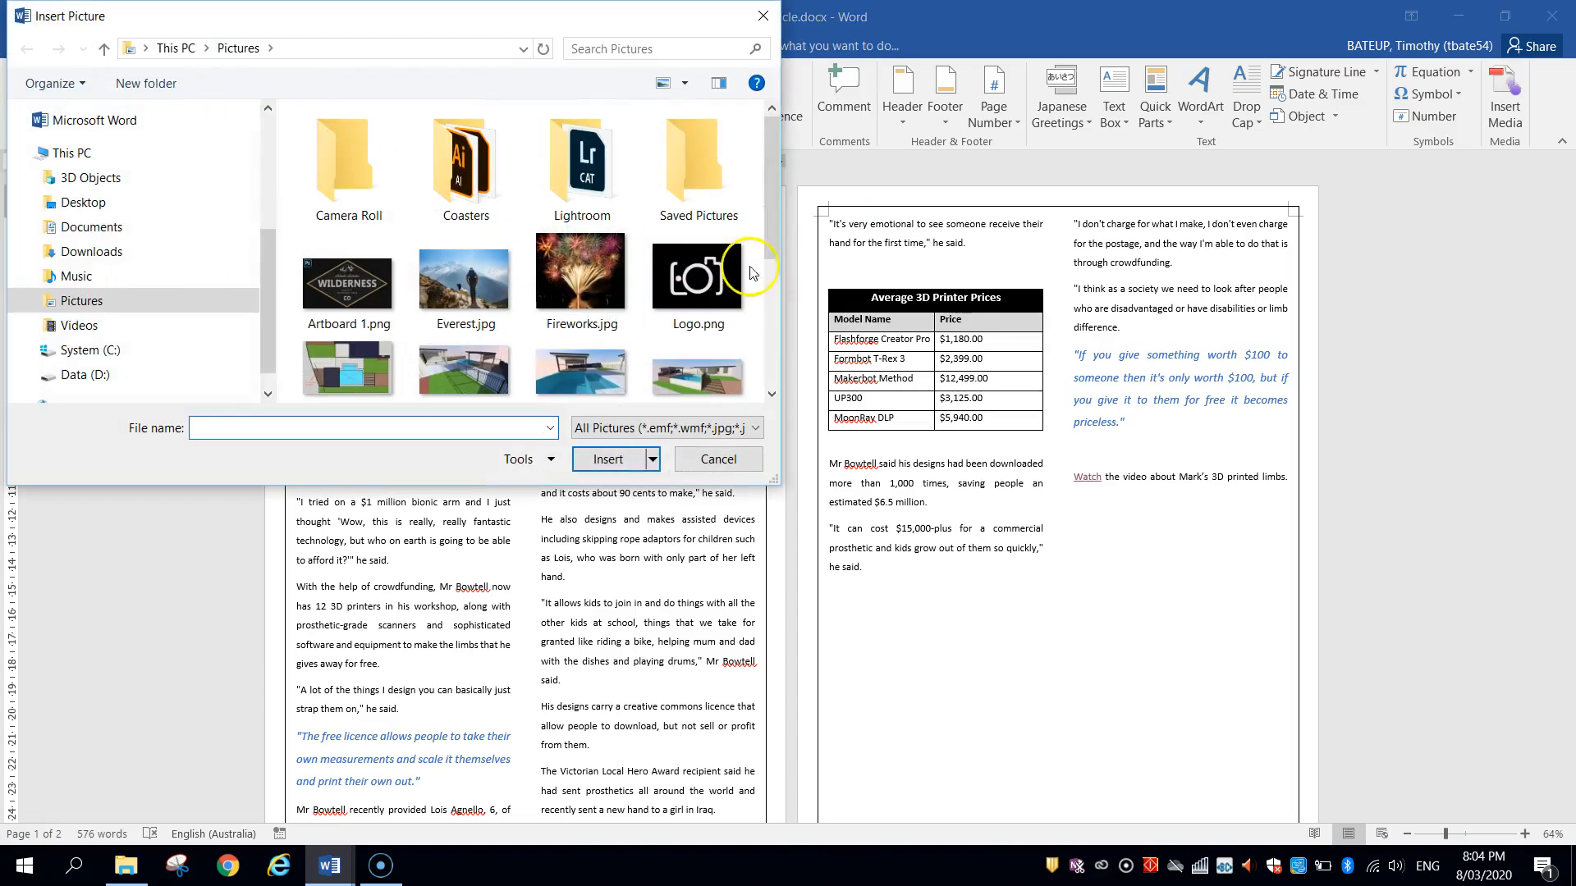
click(120, 210)
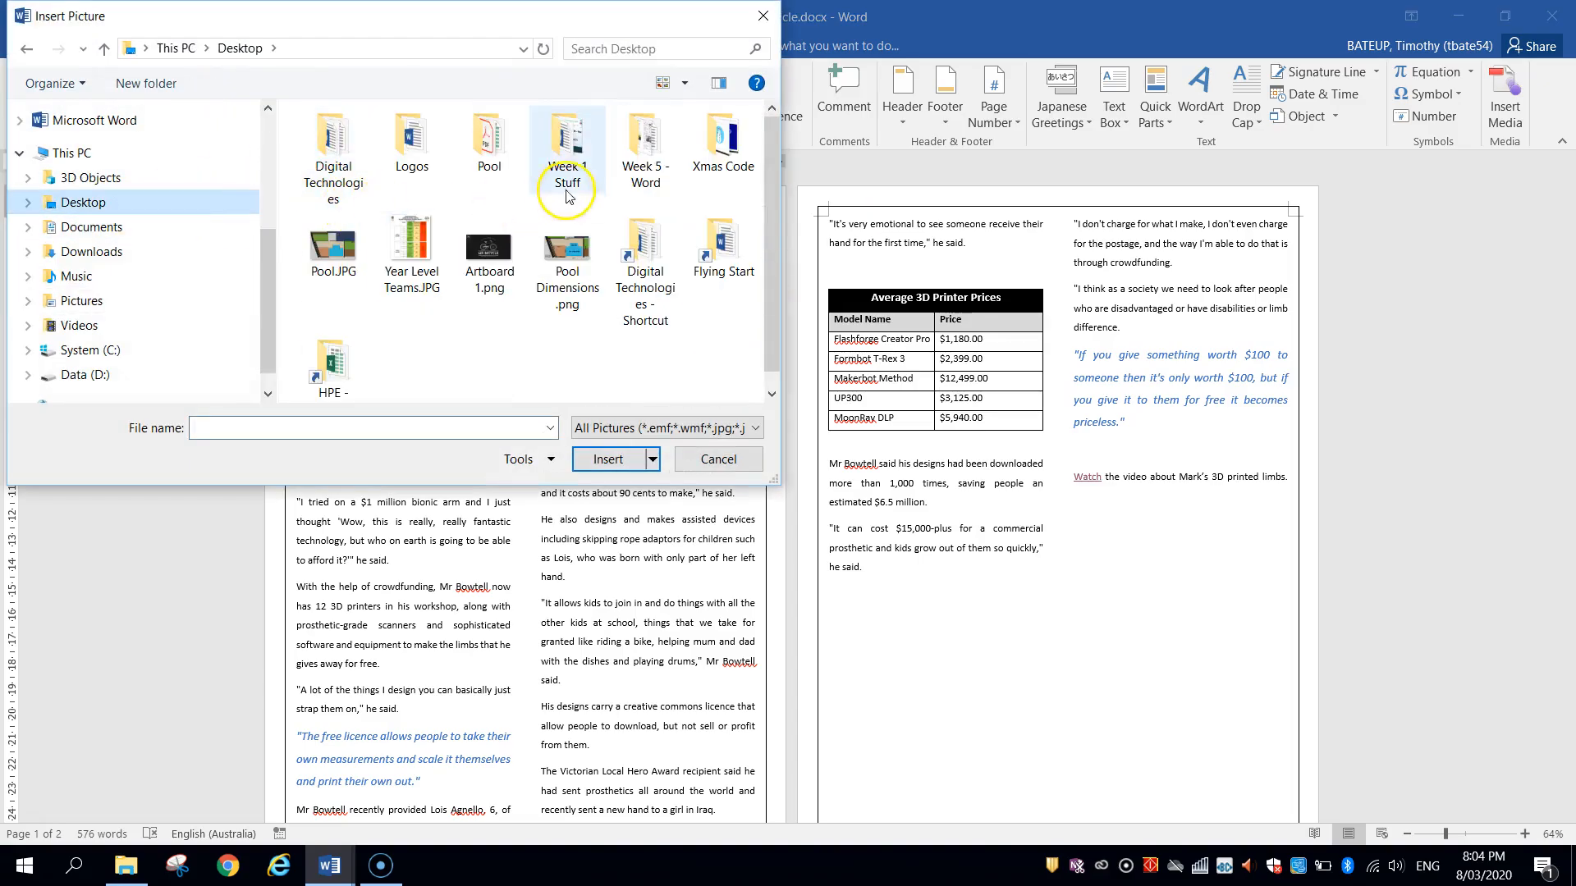
double_click(632, 148)
drag(449, 255, 469, 166)
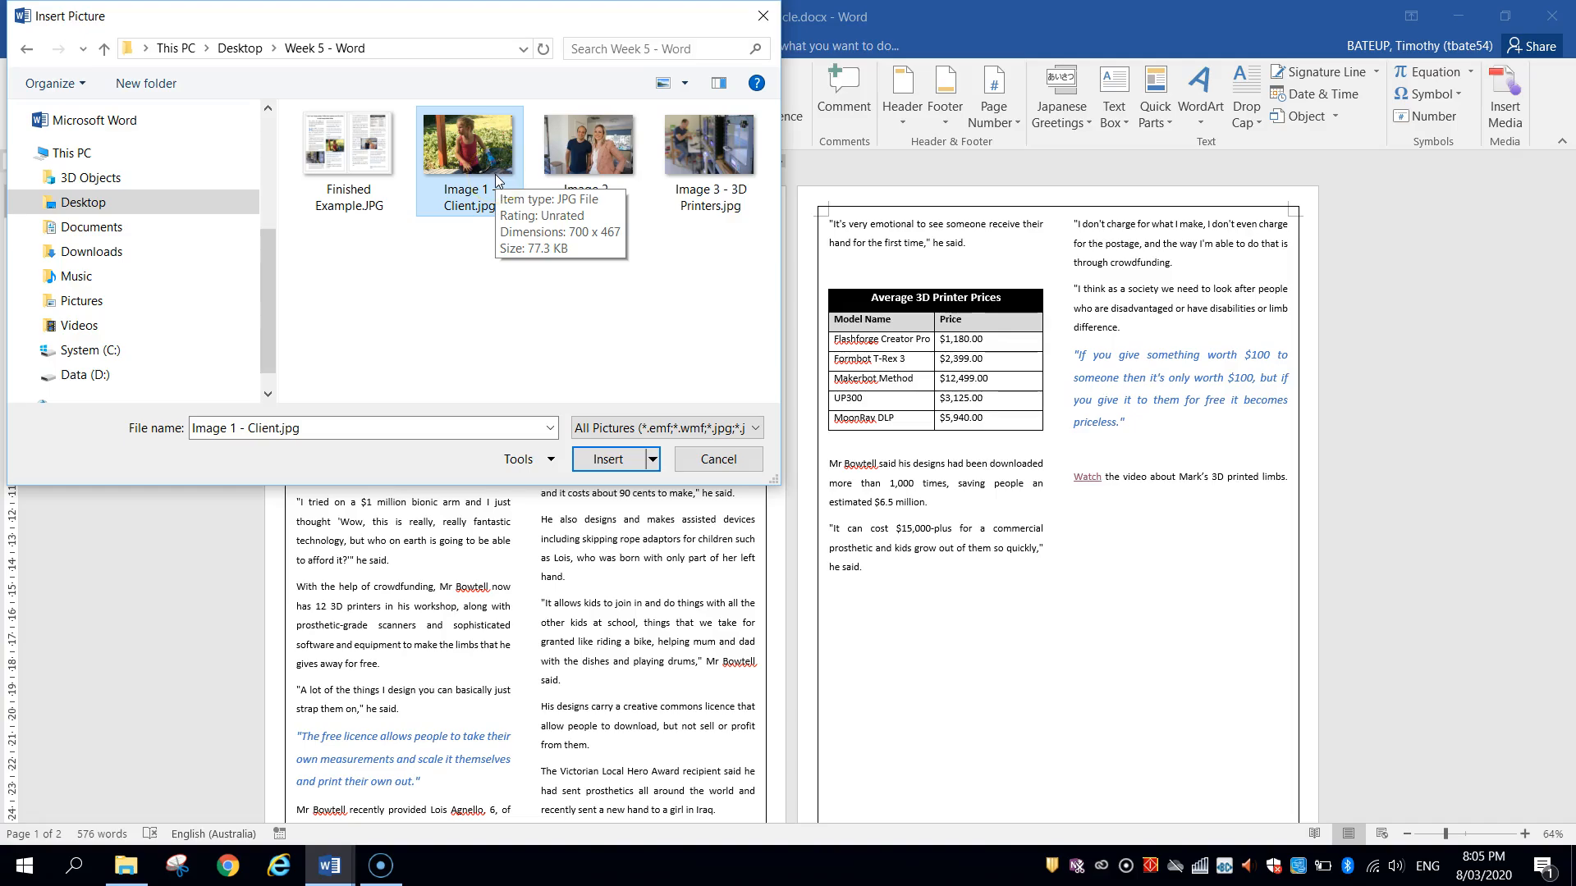
click(614, 165)
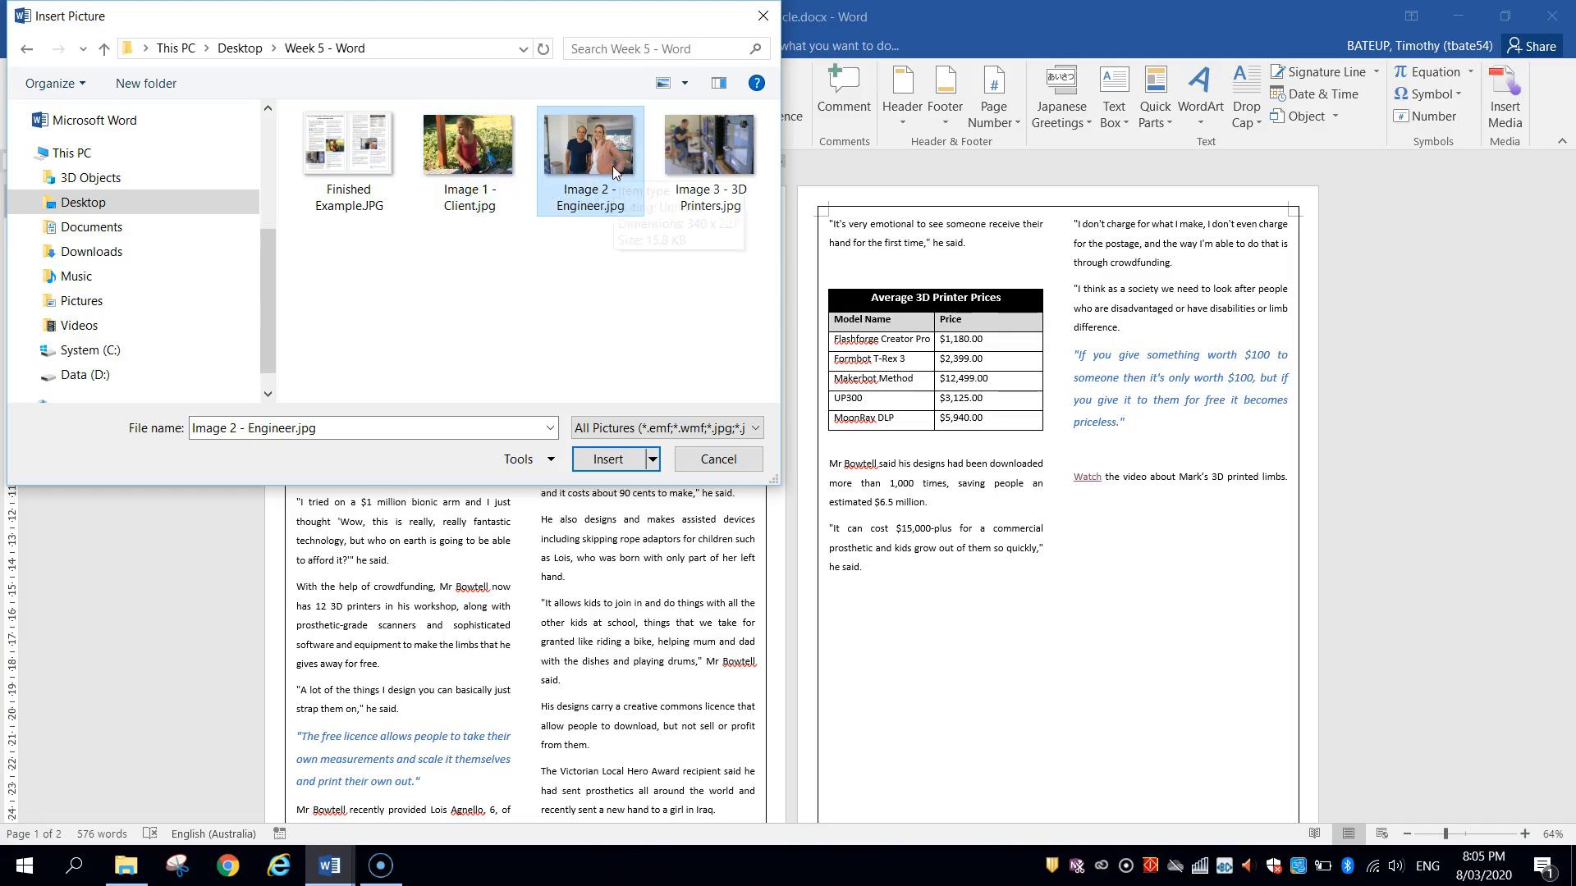
click(690, 187)
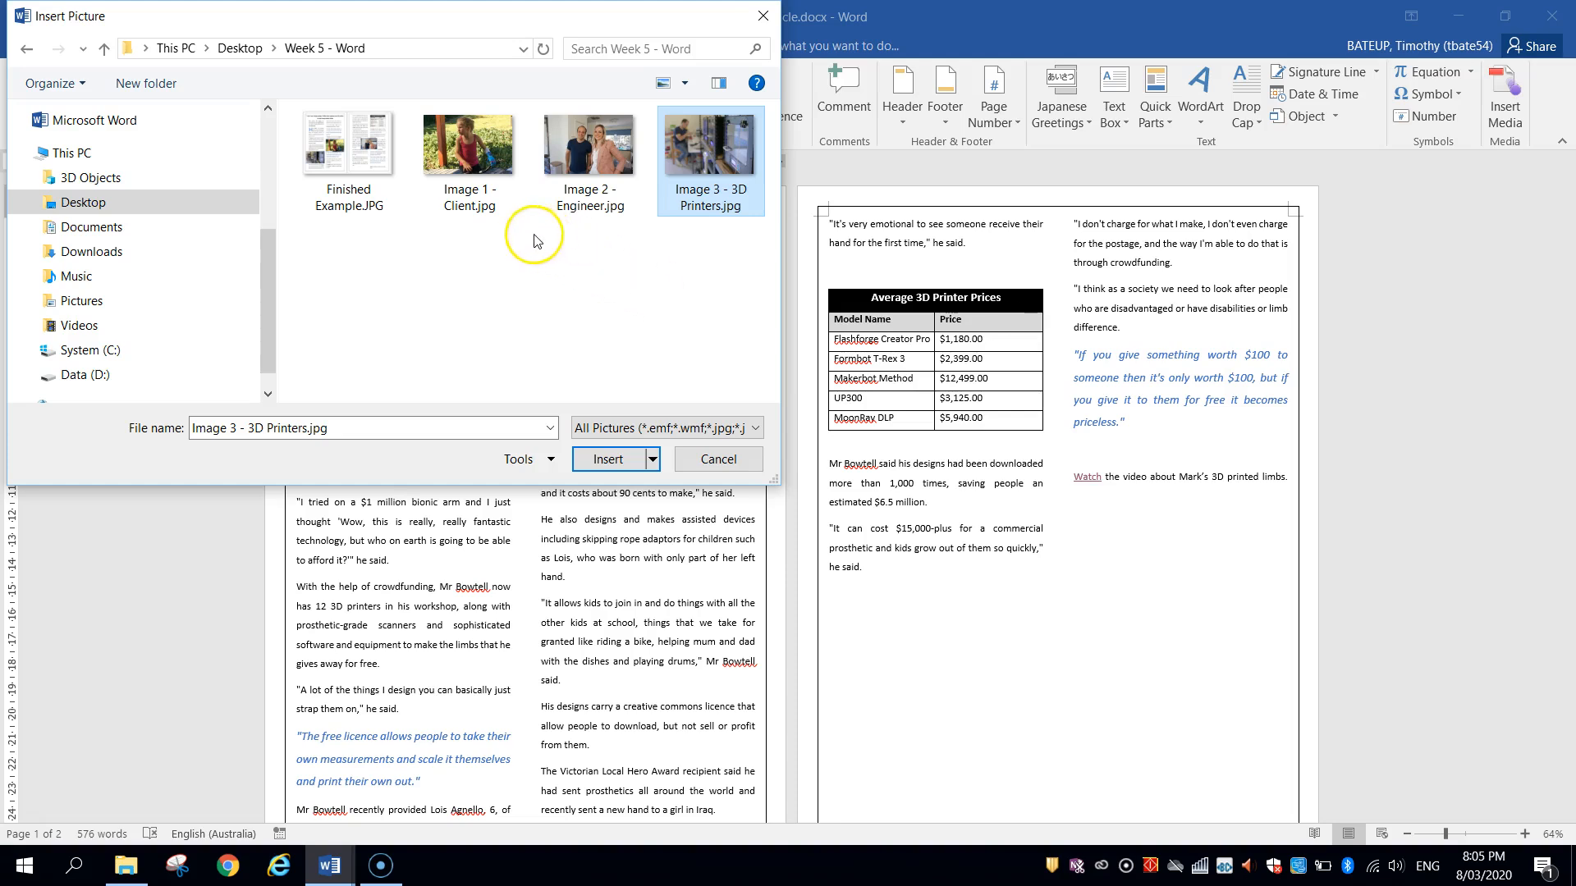
double_click(462, 154)
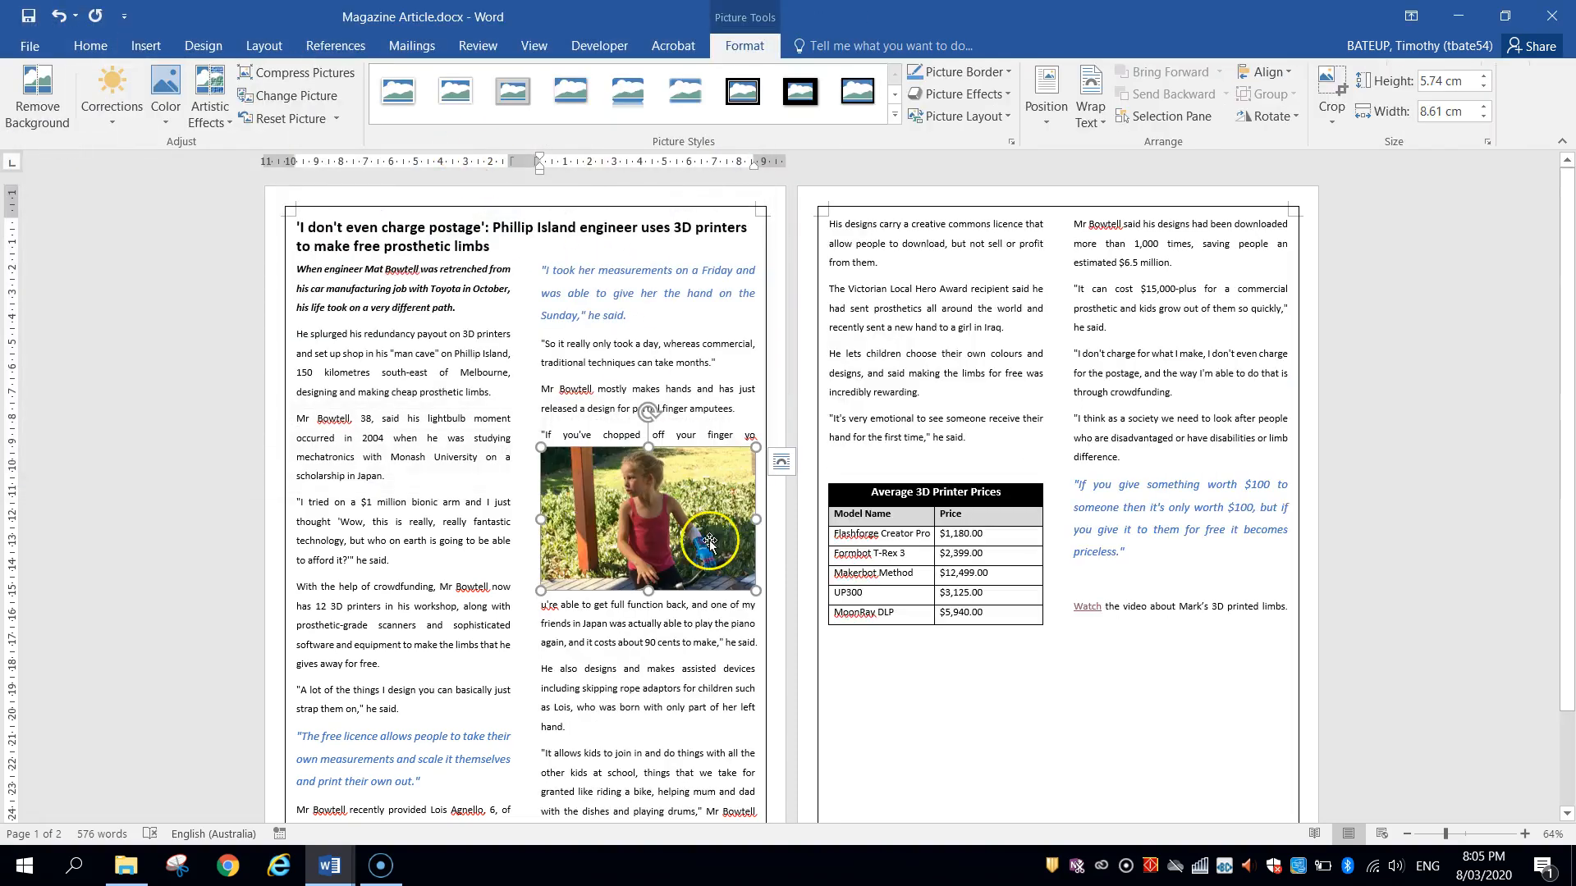
Move the client photo to page one's first column, just above the paragraph beginning "I tried on a $1 million bionic arm".
drag(604, 490, 320, 423)
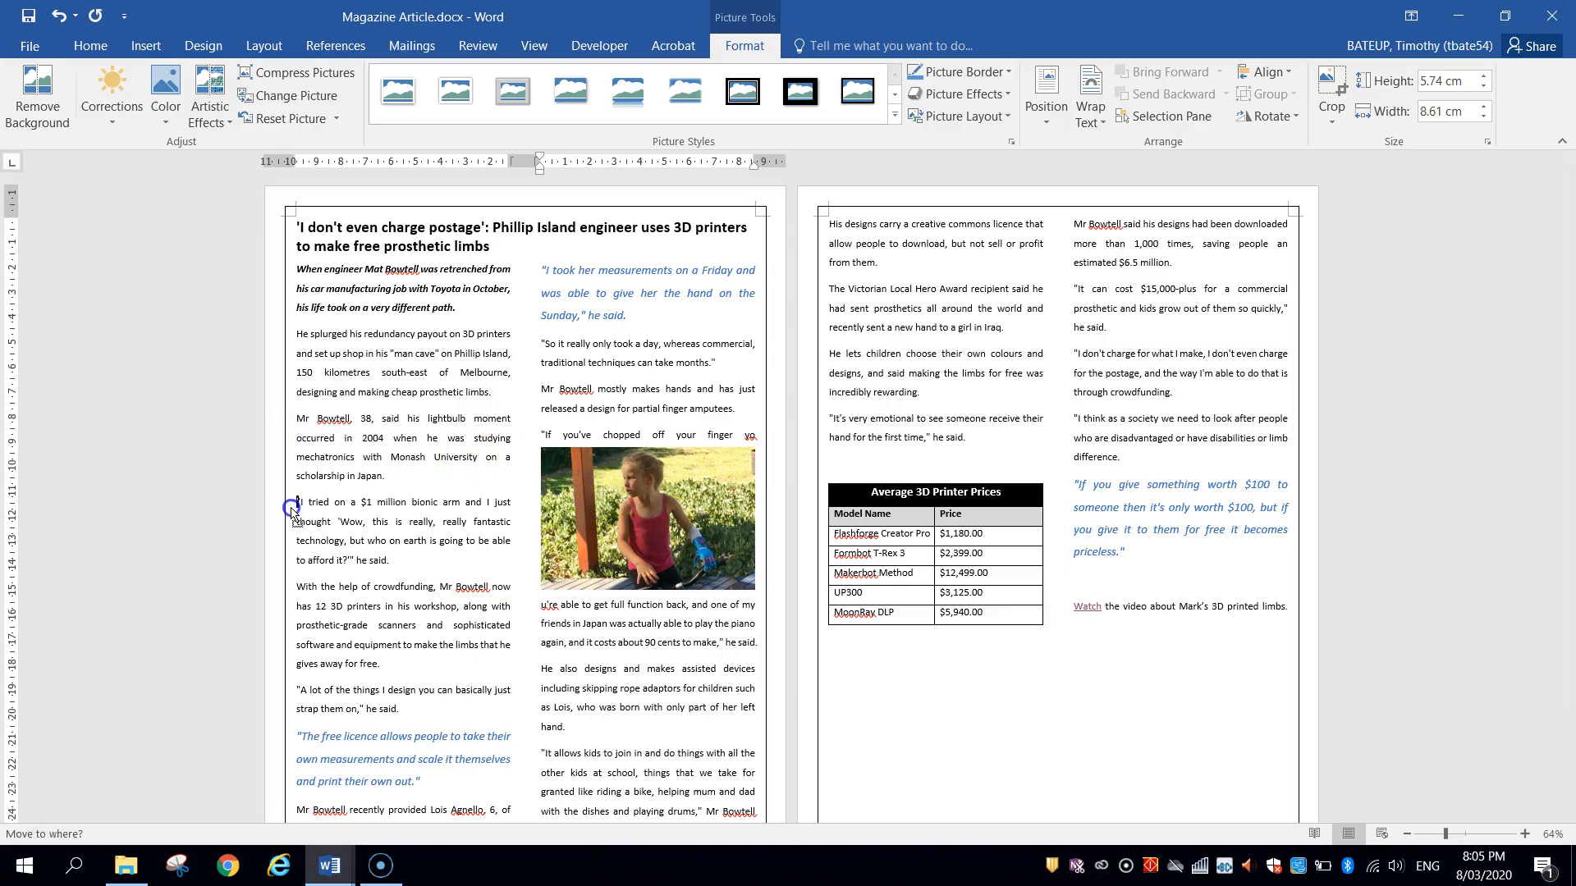
drag(293, 510, 294, 510)
scroll(382, 512, down, 2)
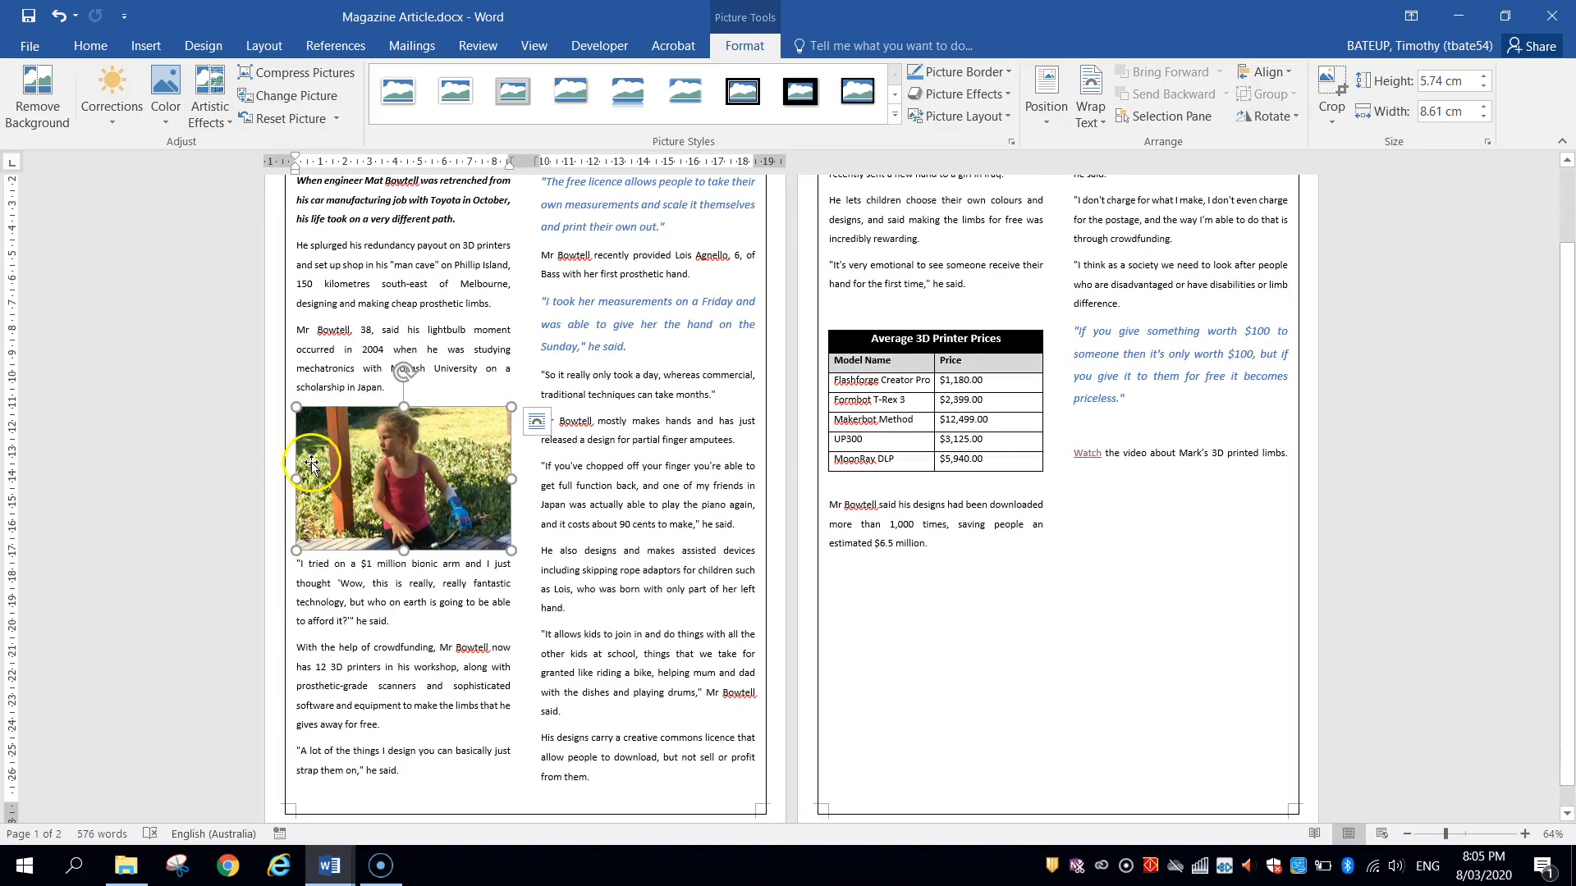
Insert "Image 2 - Engineer.jpg" in the paragraph below the price table on page two.
click(751, 457)
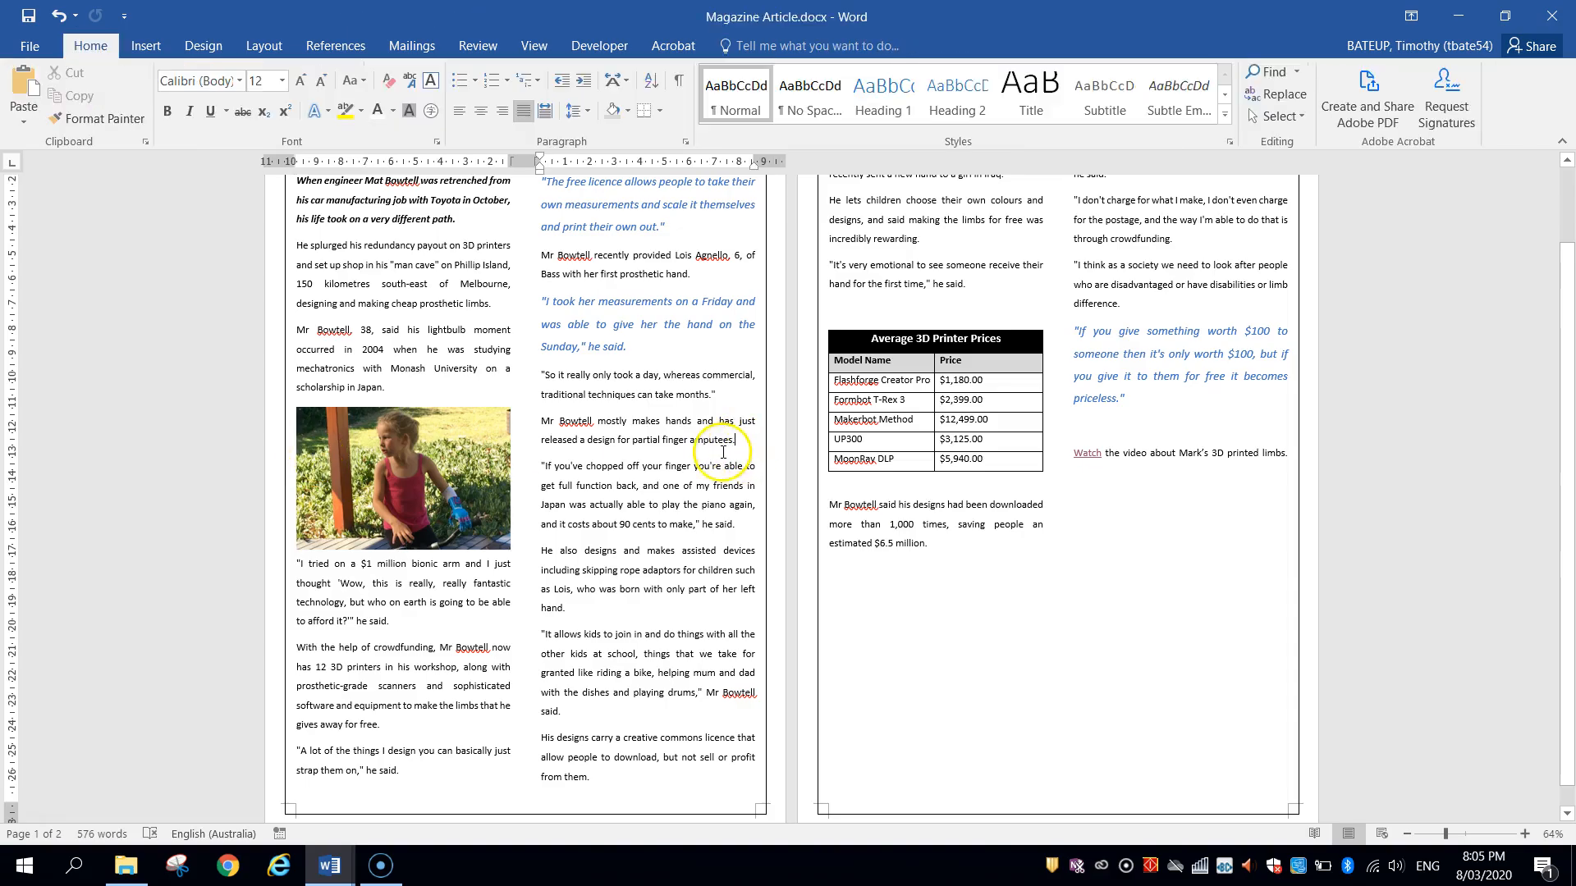
click(1146, 515)
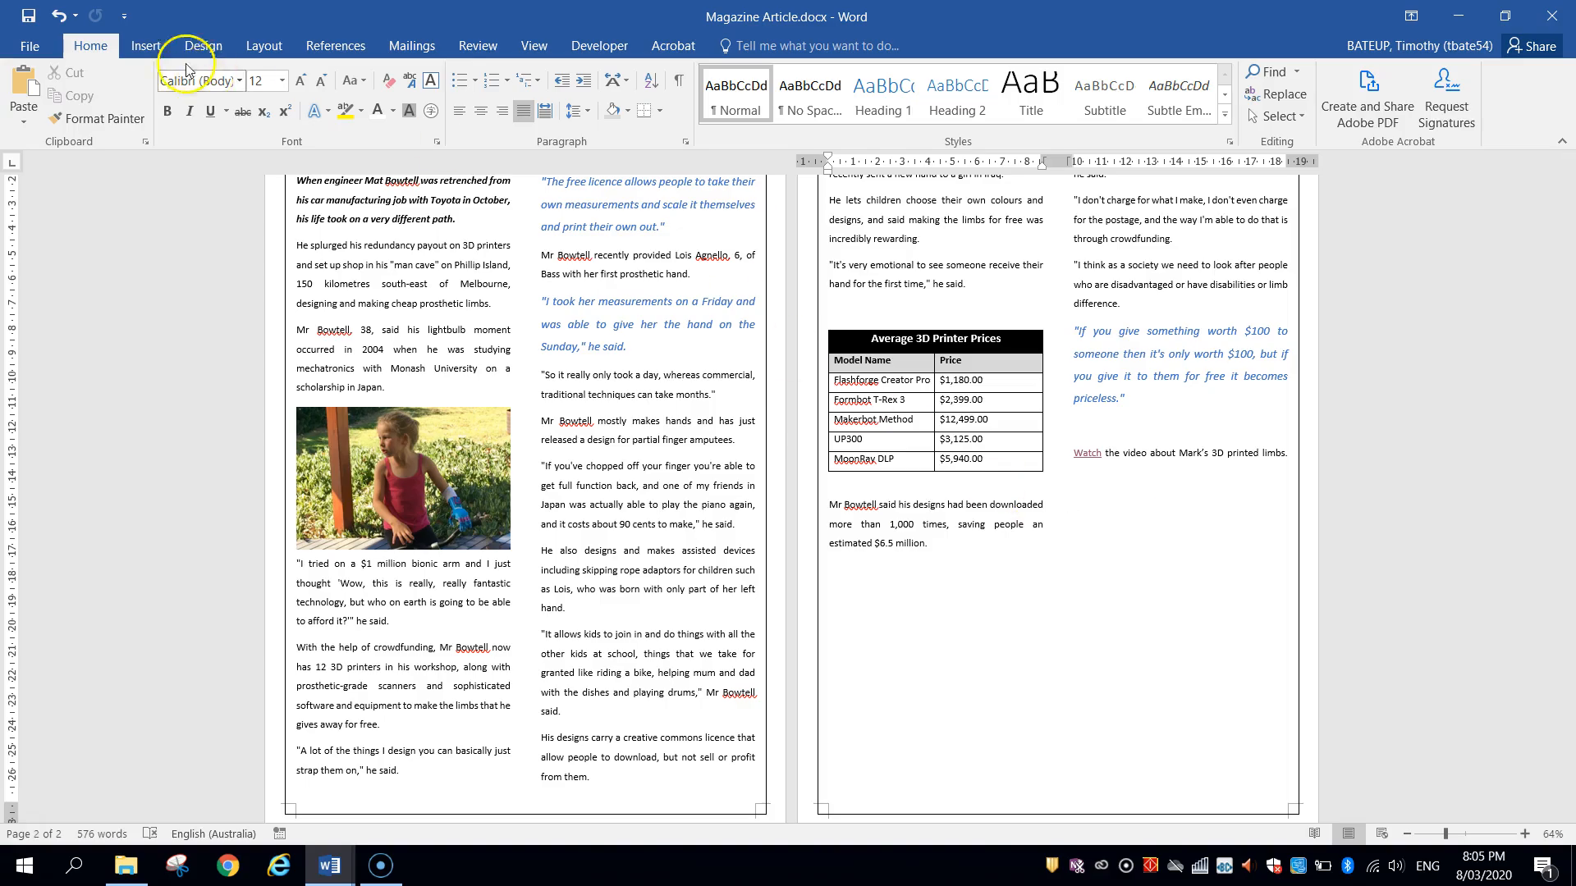
click(166, 51)
click(205, 92)
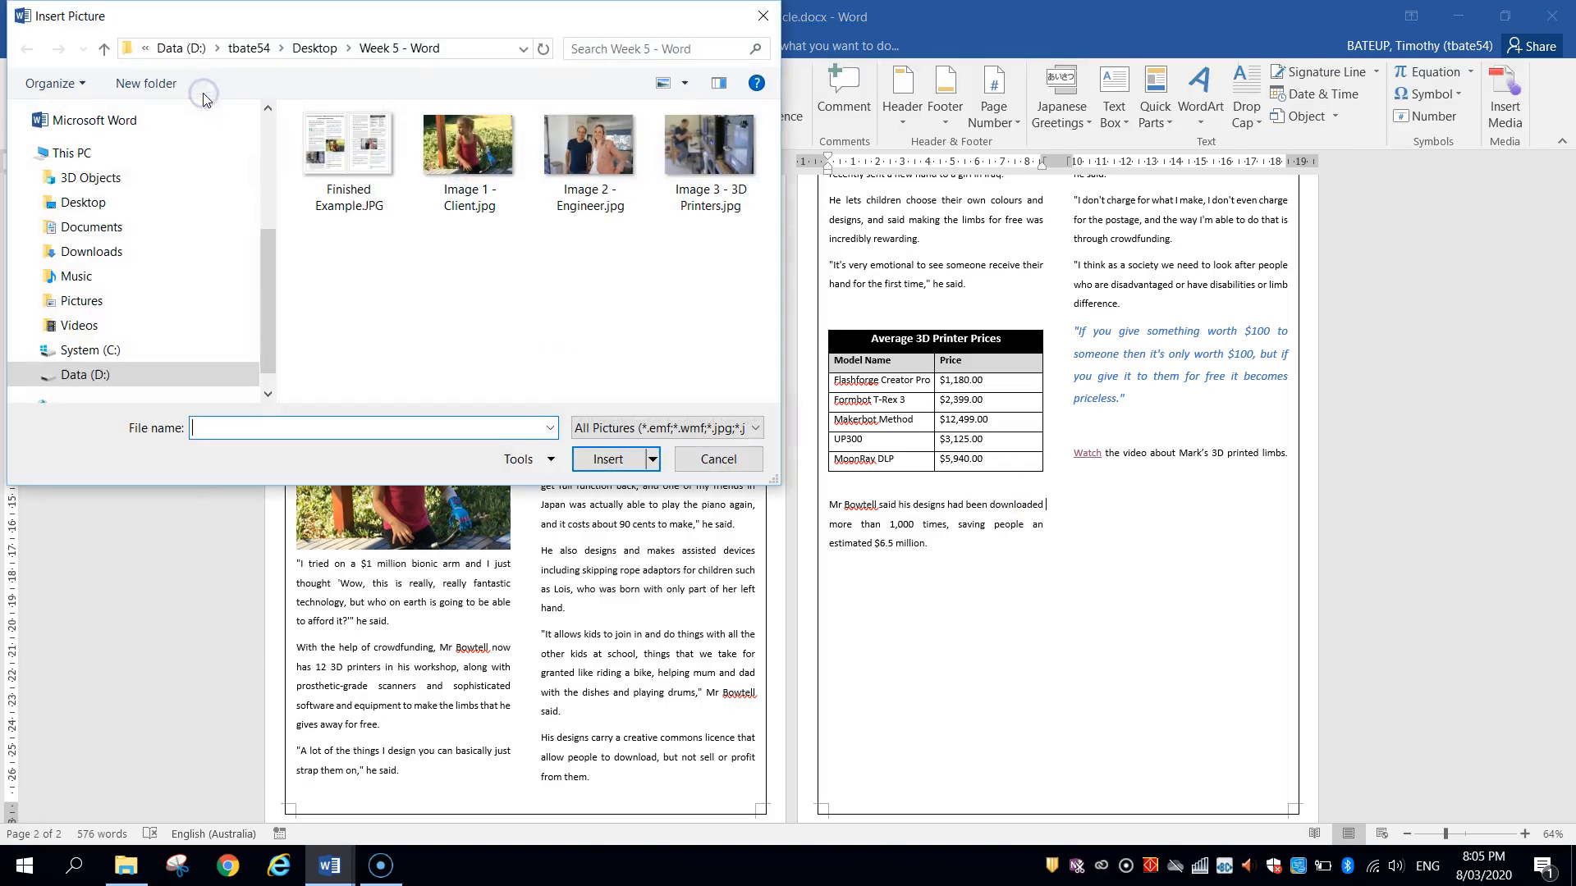
double_click(592, 137)
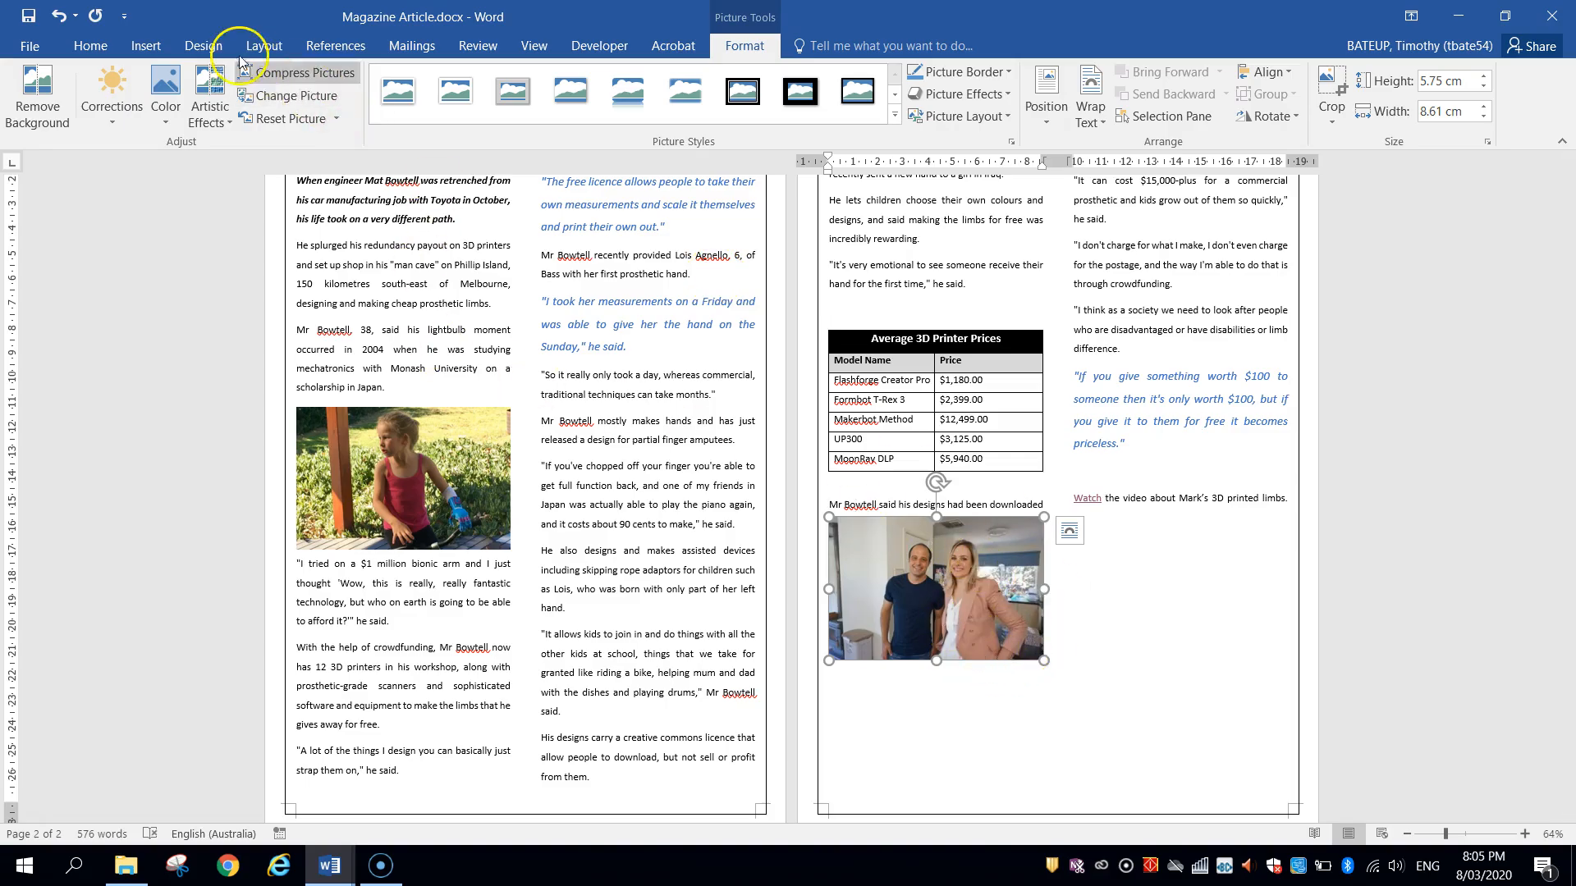
Insert "Image 3 - 3D Printers.jpg" in place of the engineer photo and move it just before the paragraph beginning "It allows kids to join in".
click(144, 46)
click(206, 94)
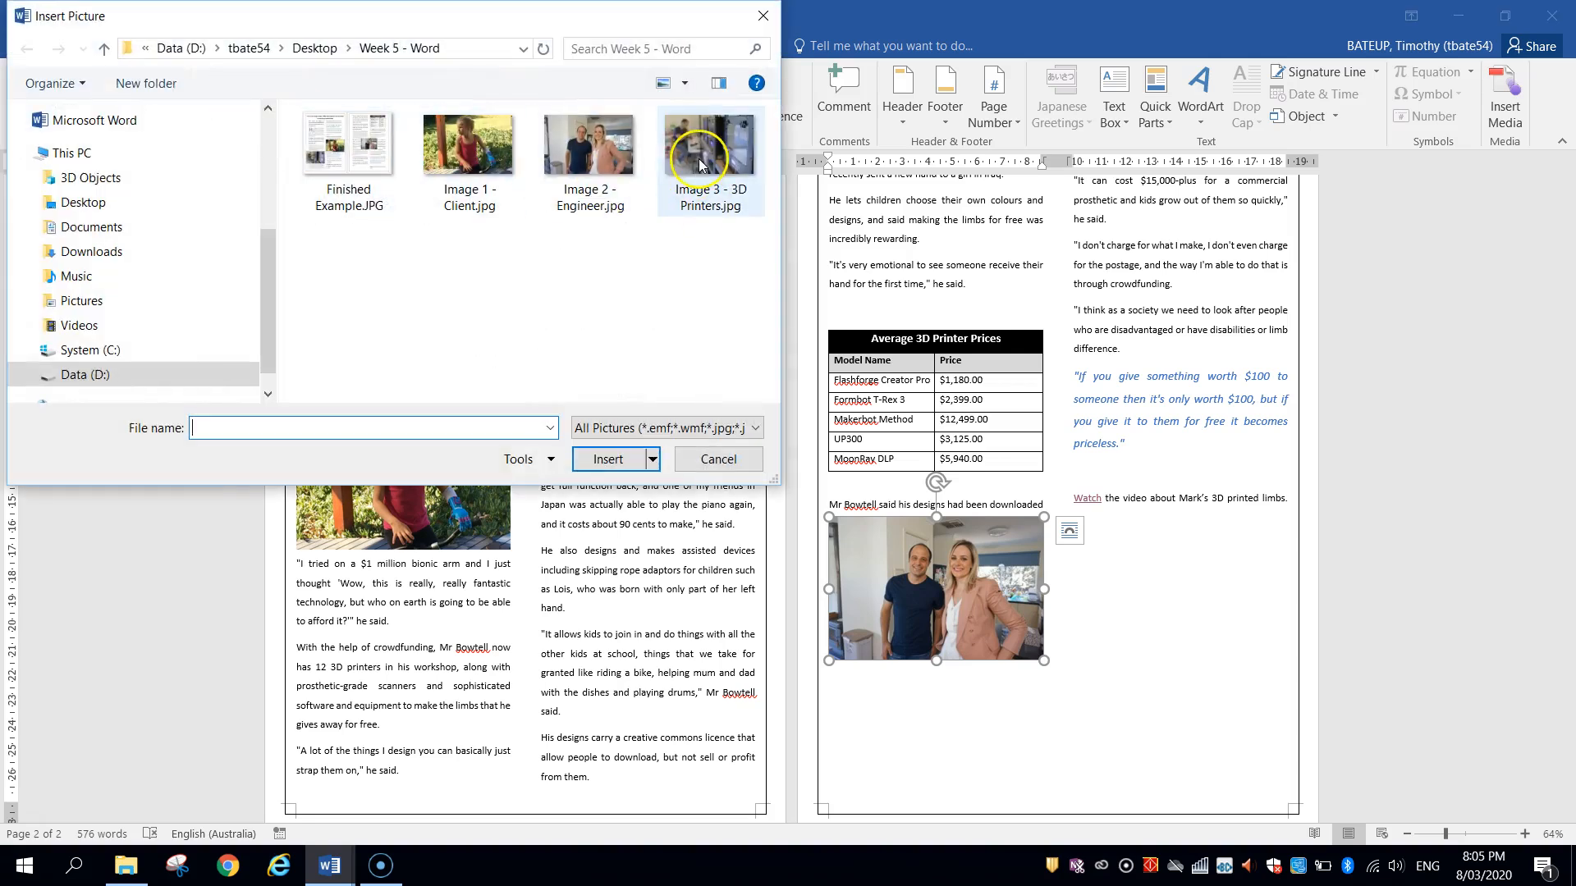
double_click(699, 164)
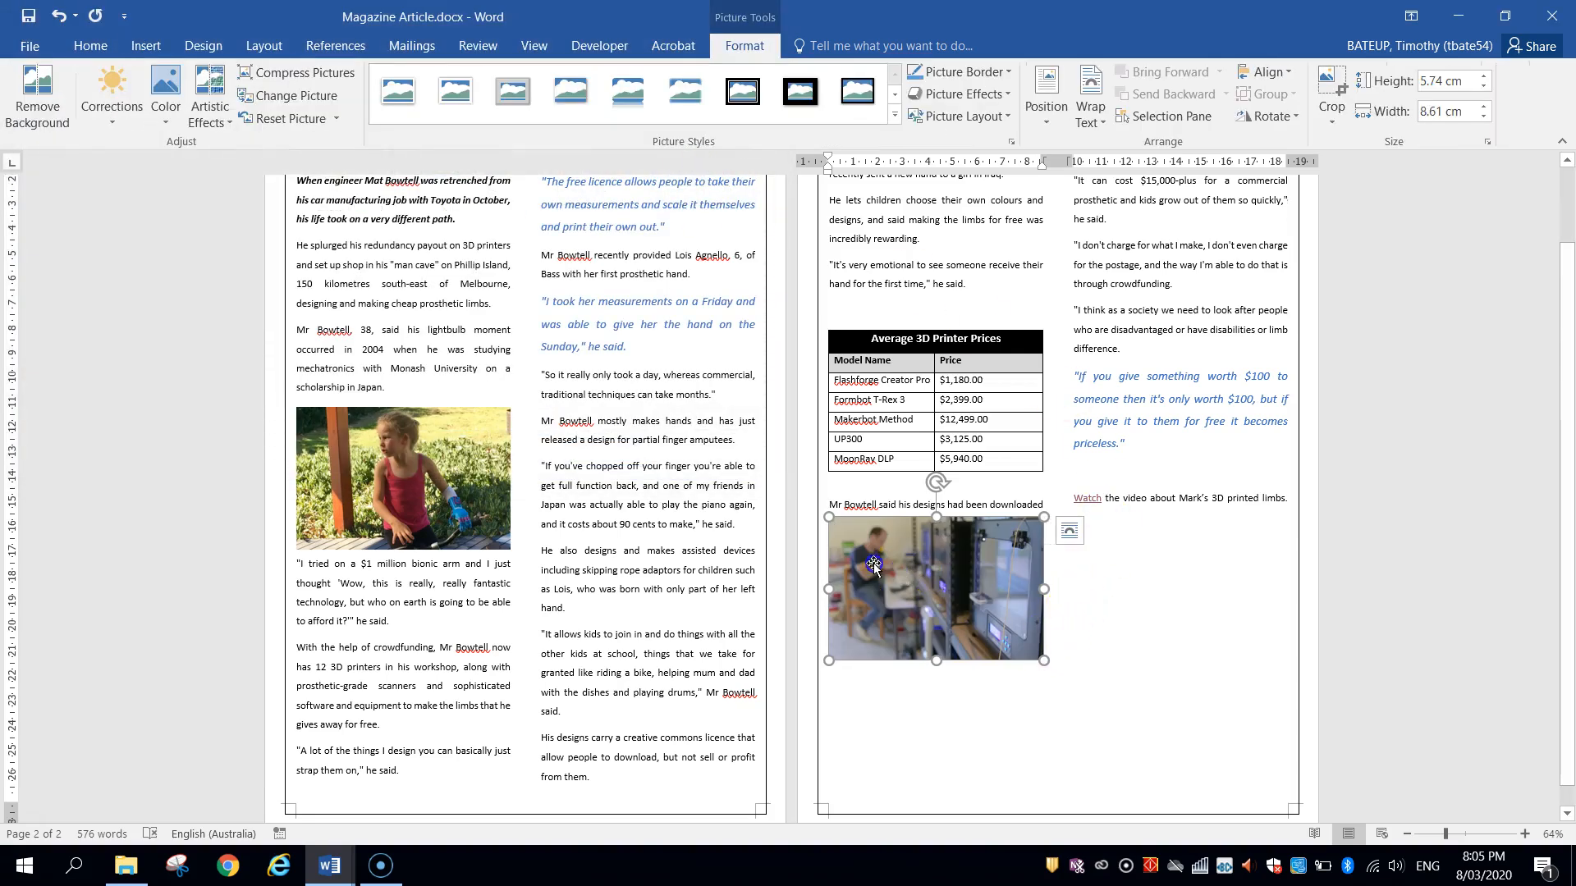
drag(873, 563, 576, 543)
drag(575, 625, 575, 625)
scroll(1042, 722, up, 1)
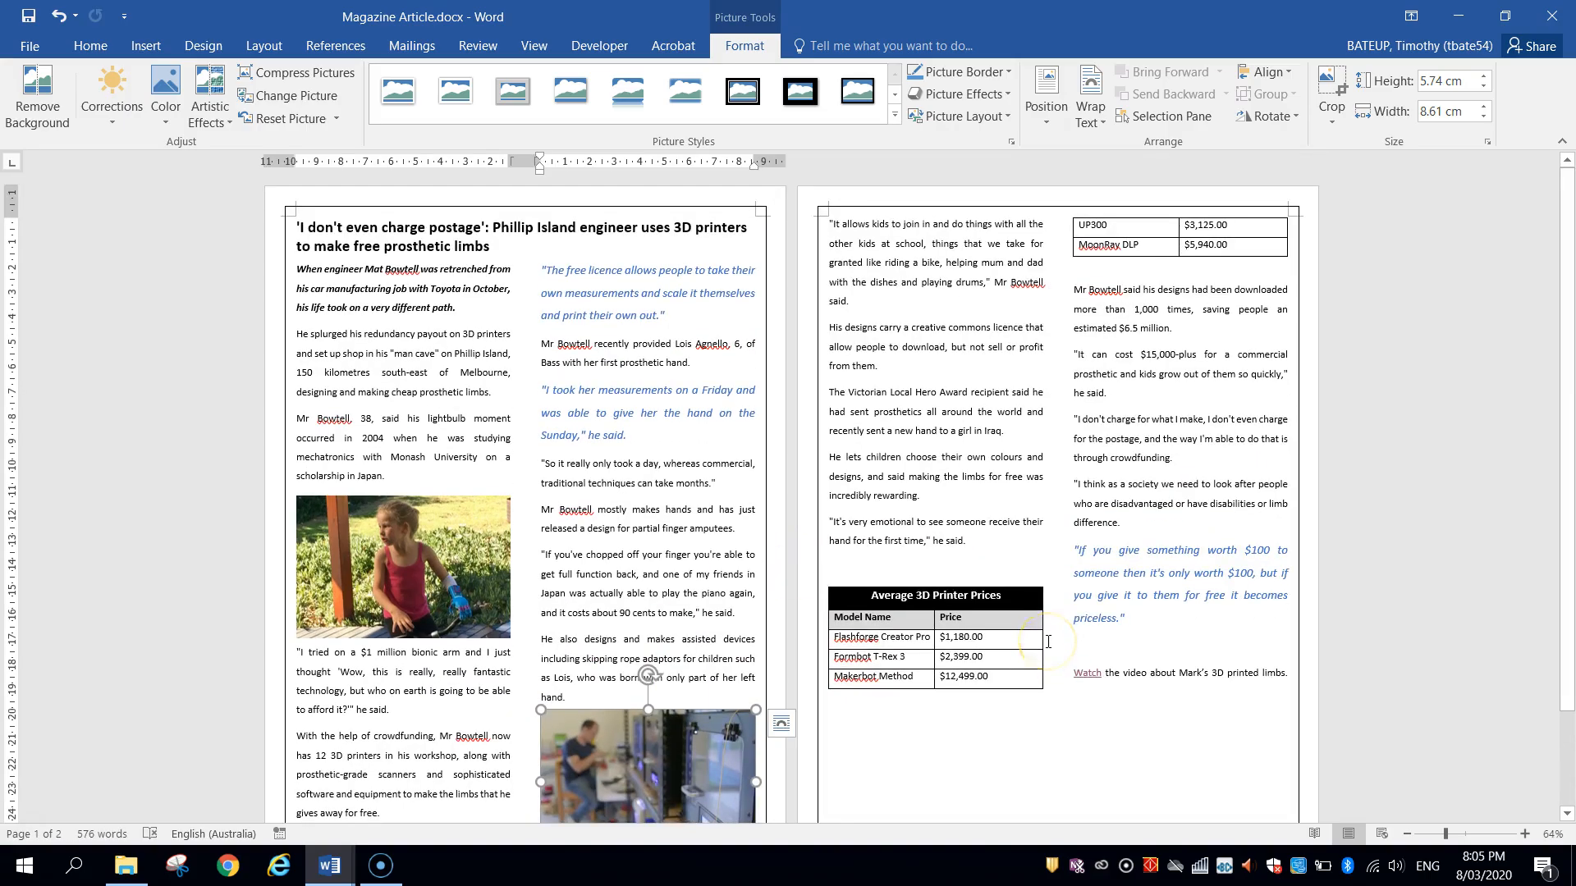
Insert "Image 2 - Engineer.jpg" on page two at the end of the paragraph beginning "His designs carry a creative commons licence".
scroll(1048, 642, down, 1)
click(902, 431)
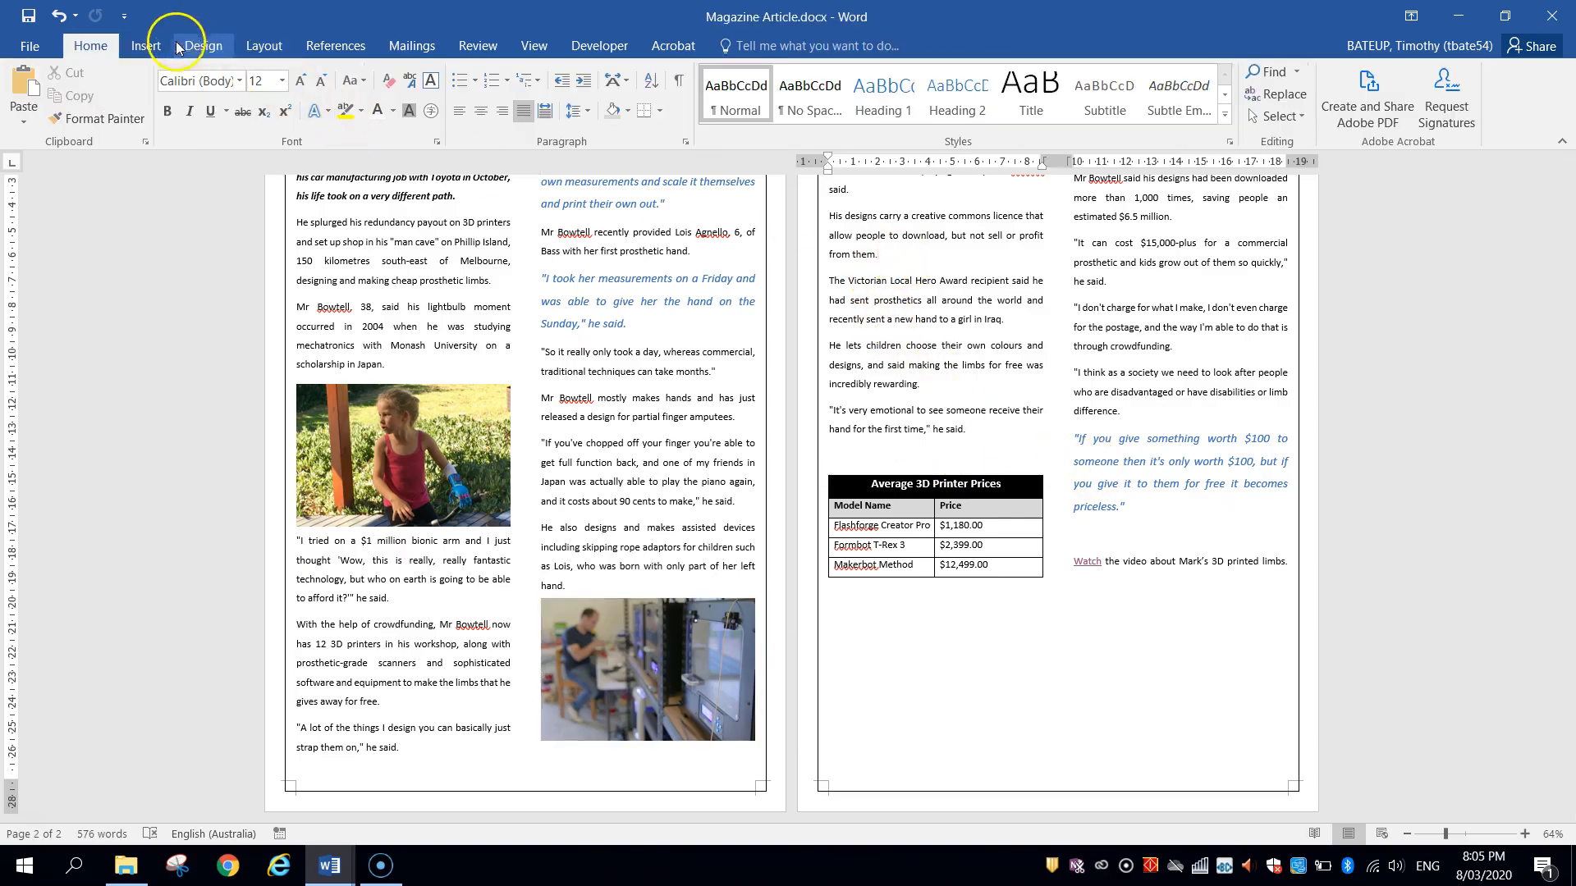
click(146, 45)
click(209, 90)
double_click(588, 144)
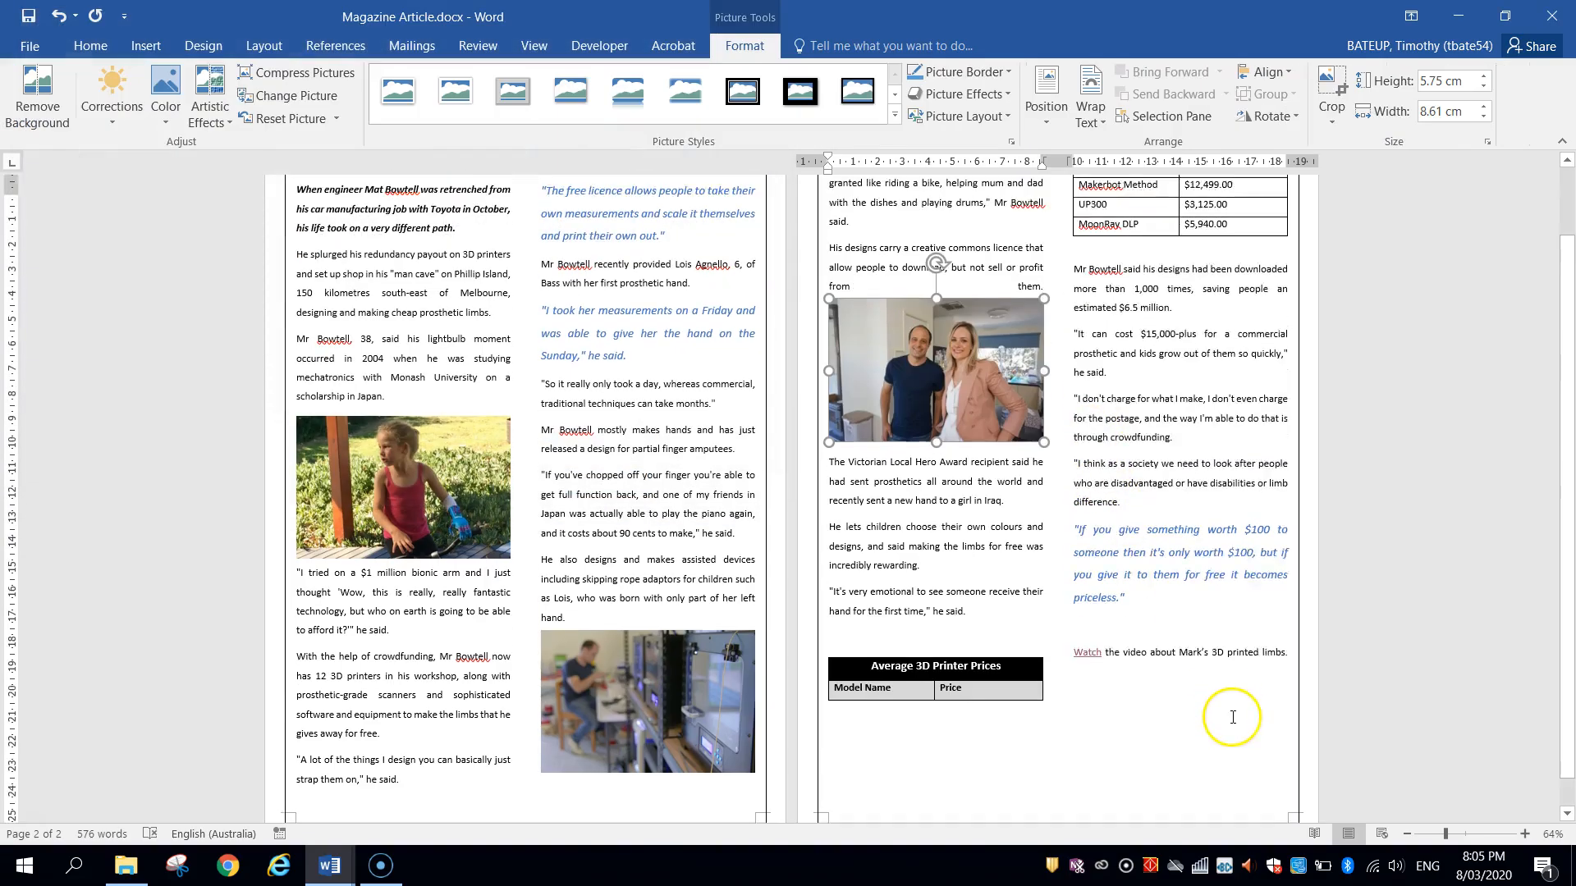
scroll(1232, 716, up, 2)
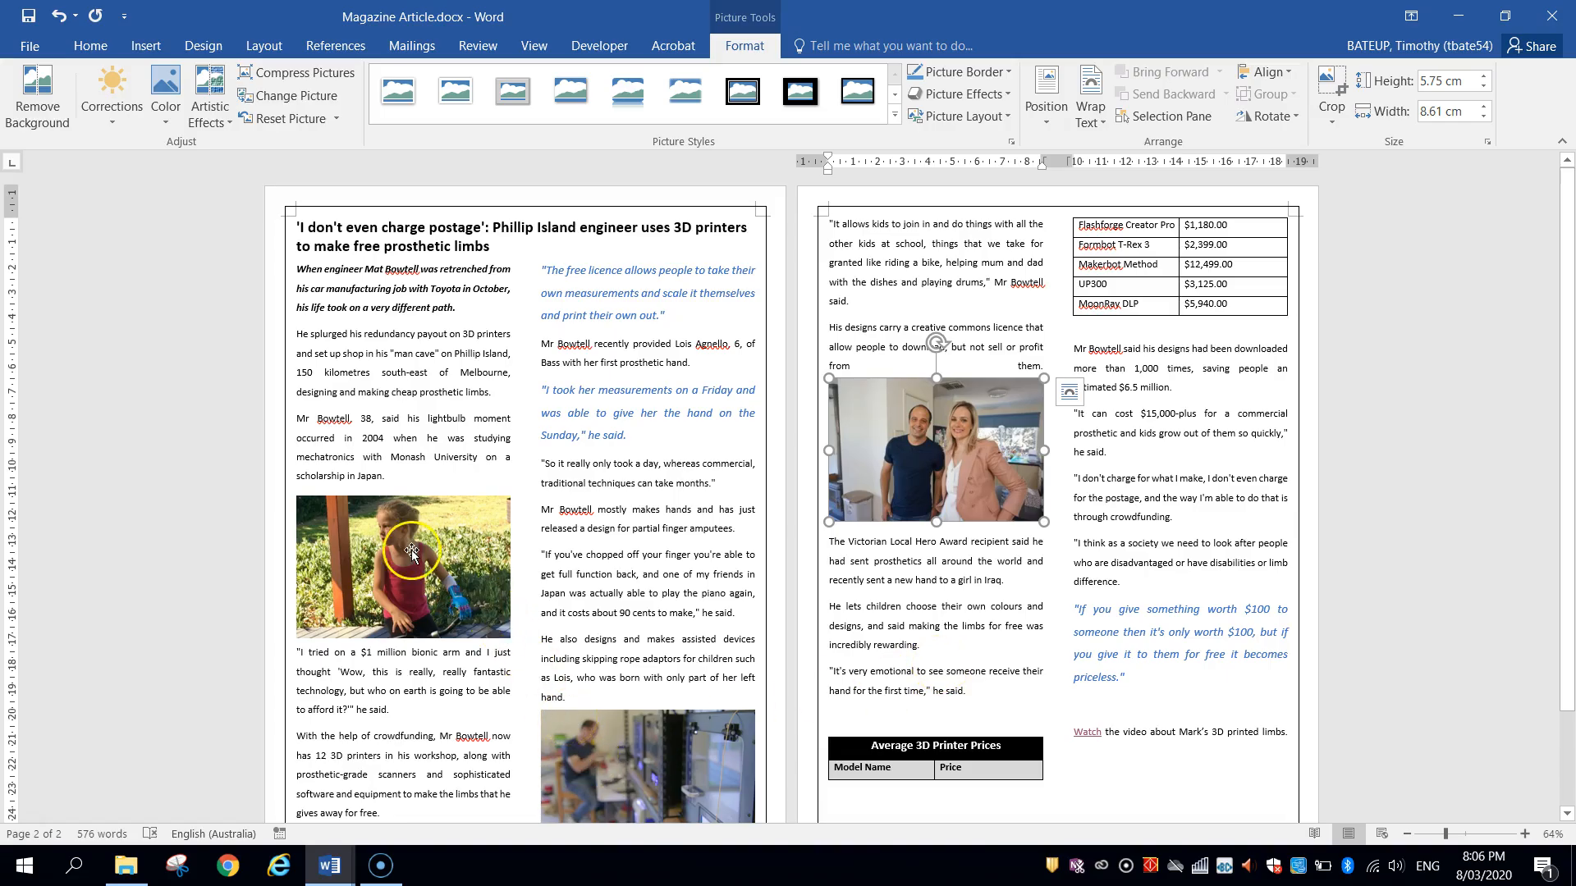
scroll(579, 600, down, 2)
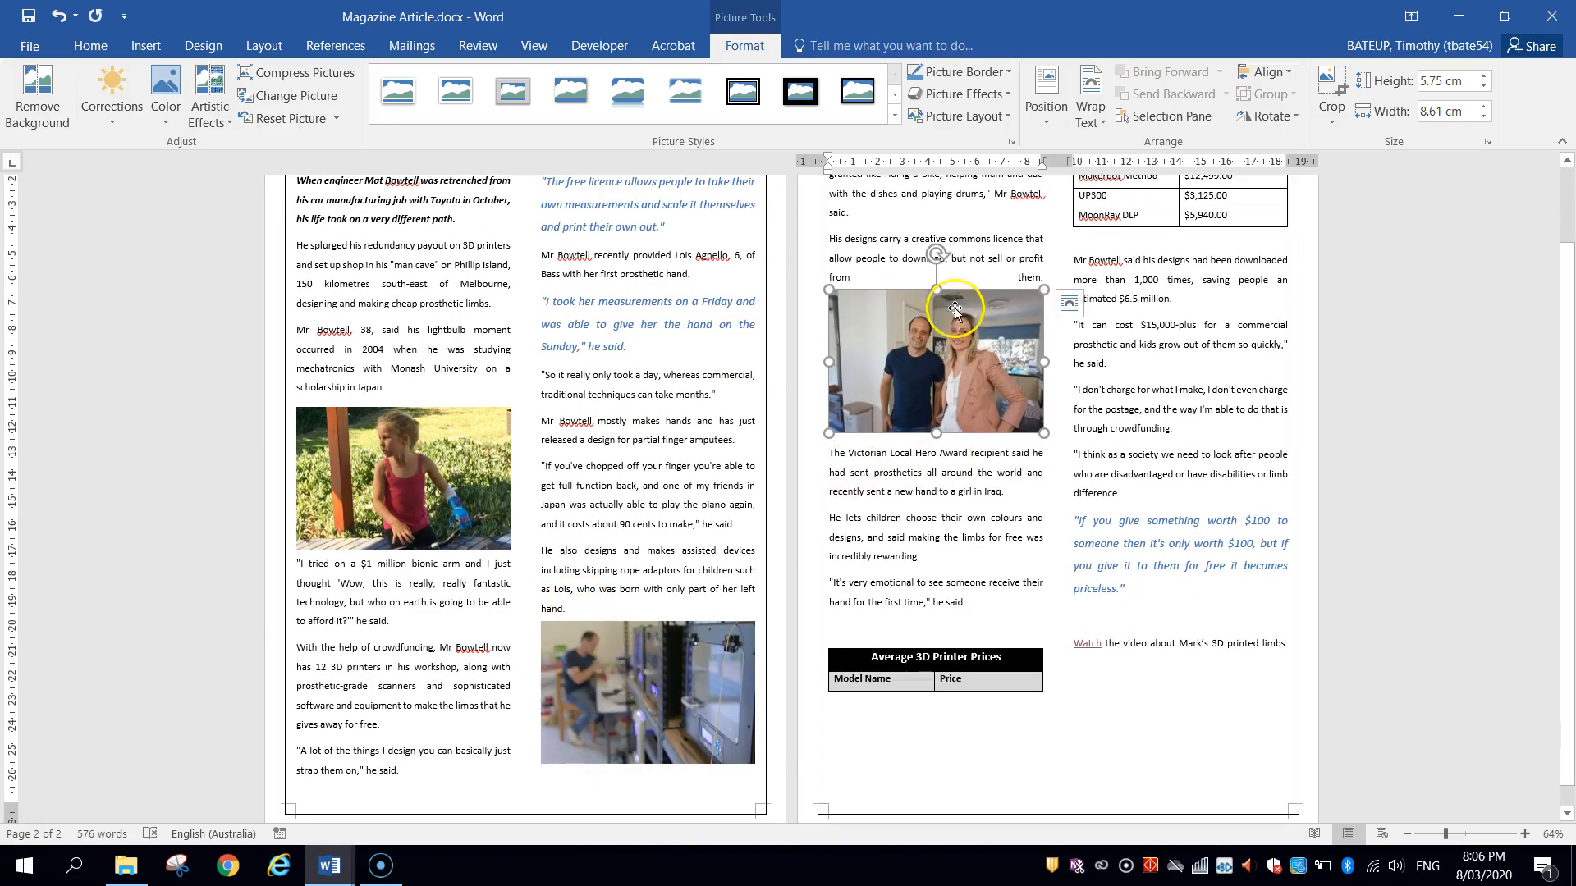
Set the engineer photo on page two to Tight text wrapping and move it between the two columns, beside the paragraph beginning "He lets children choose".
scroll(1021, 465, up, 1)
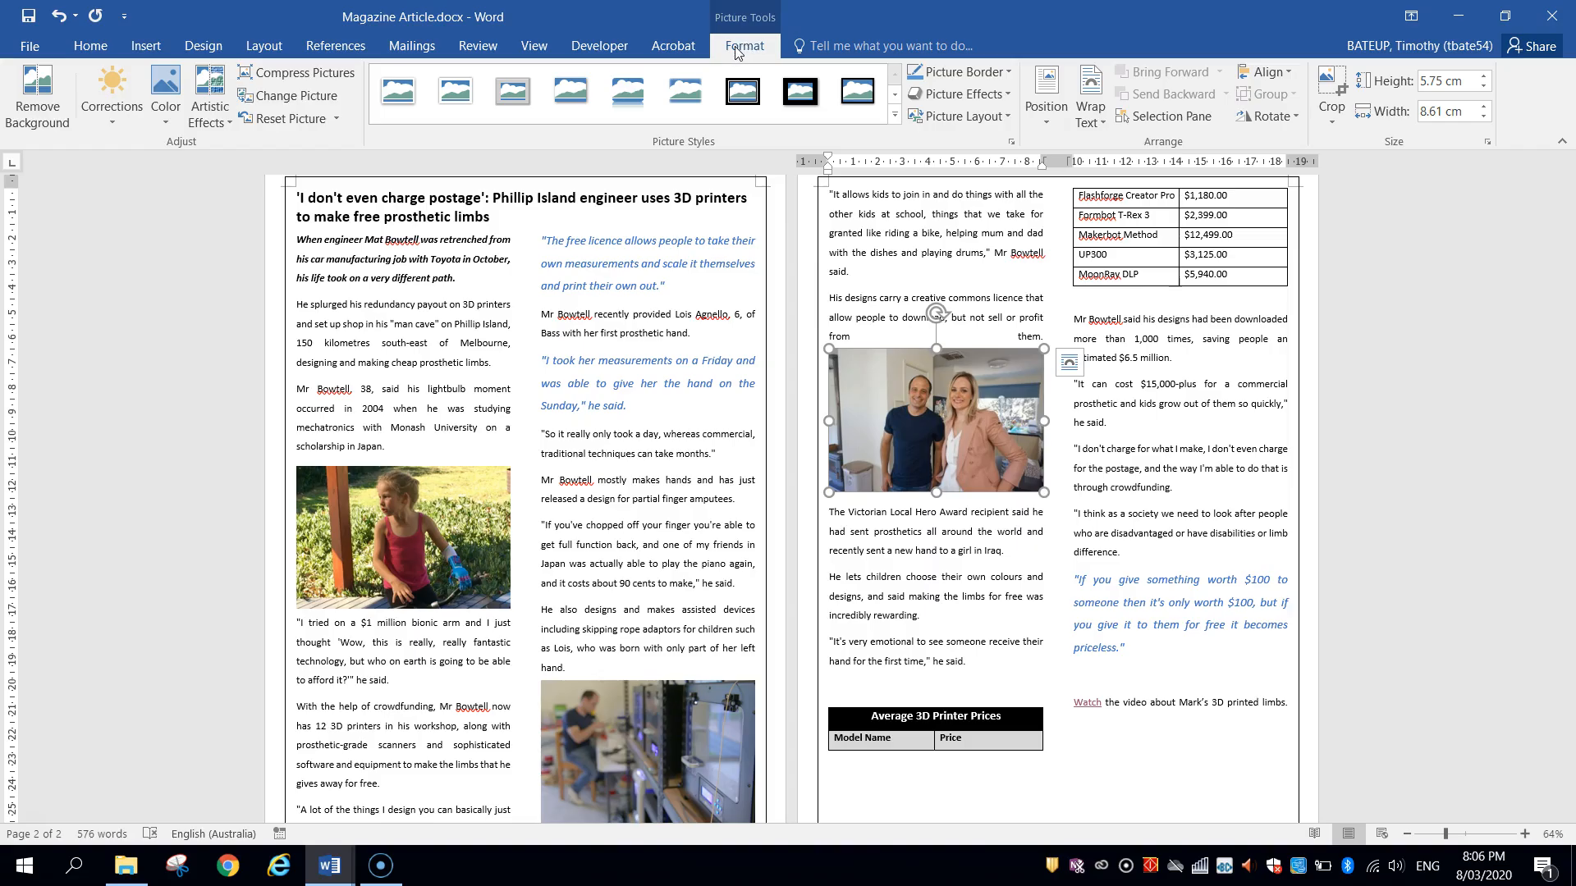
click(1101, 115)
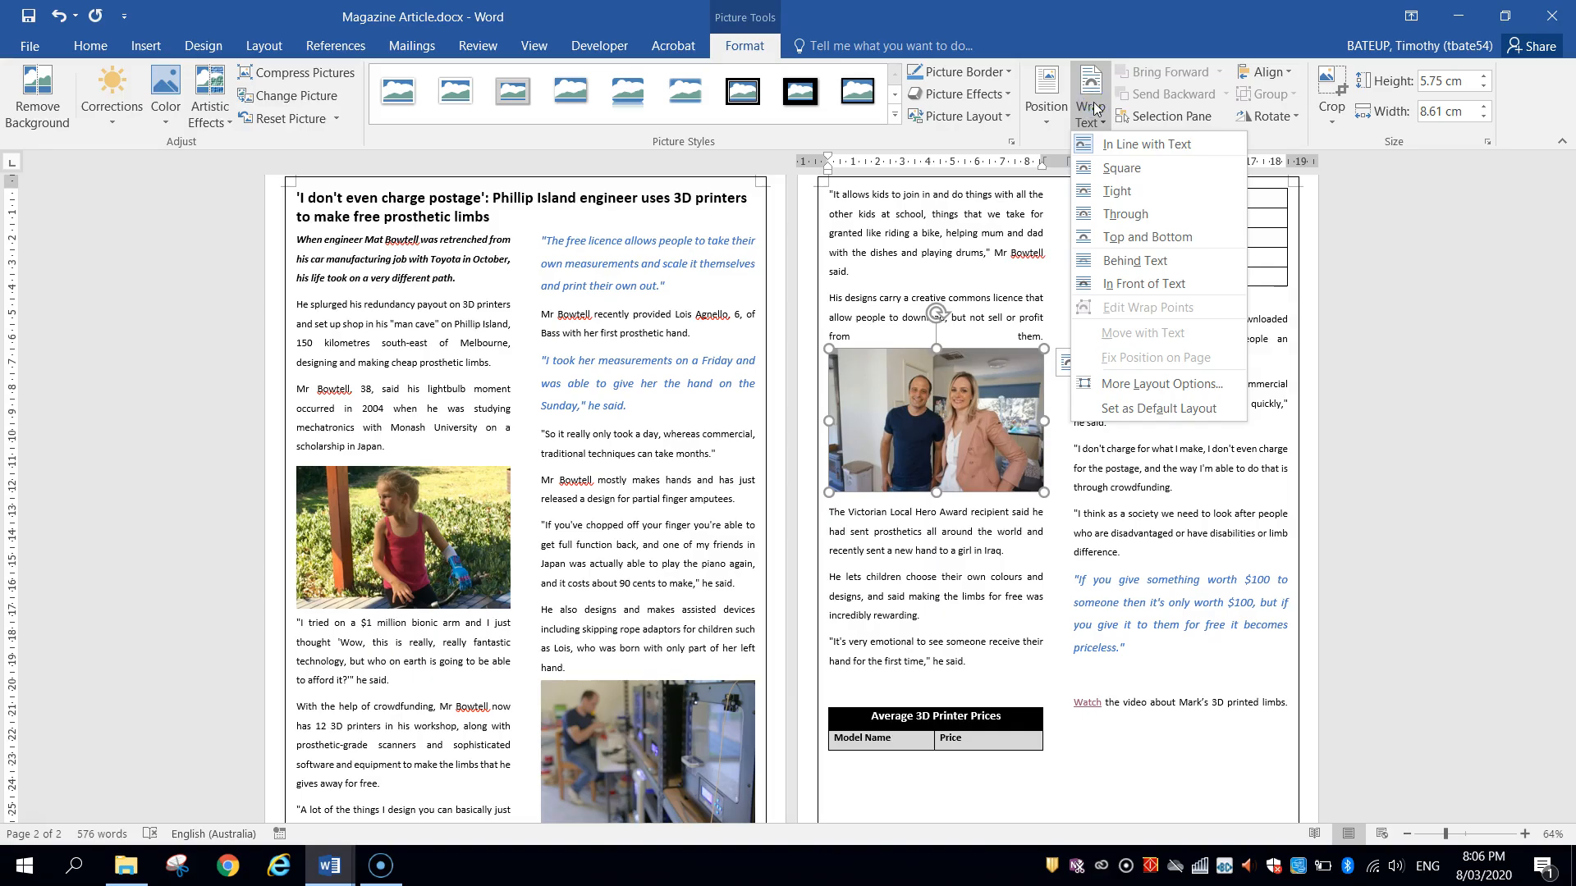
click(1124, 188)
drag(952, 401, 1067, 475)
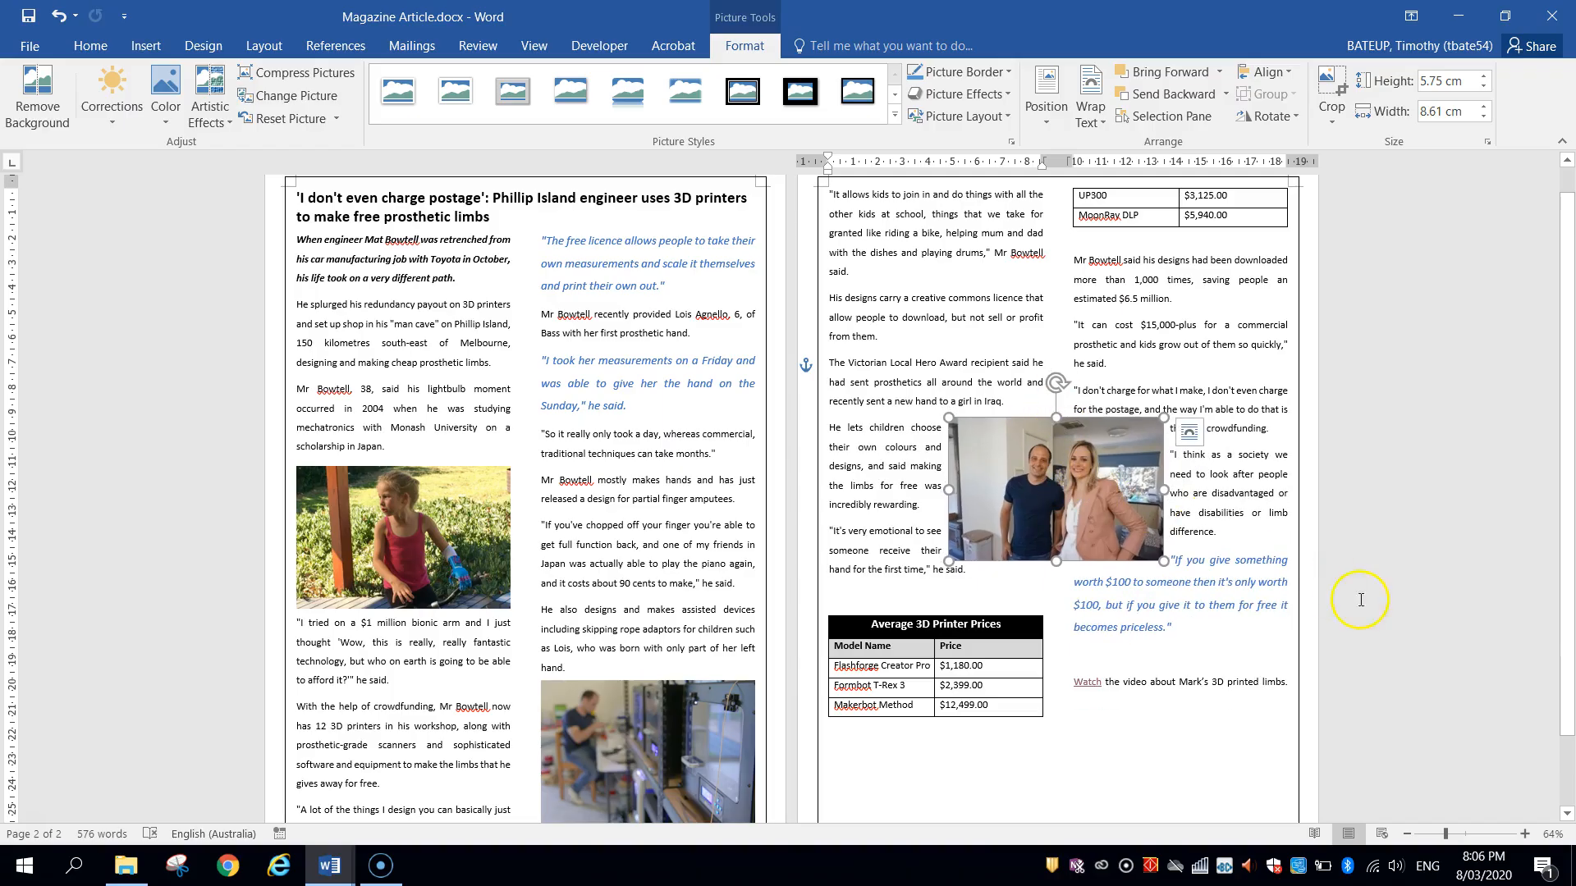
drag(1107, 495, 1105, 480)
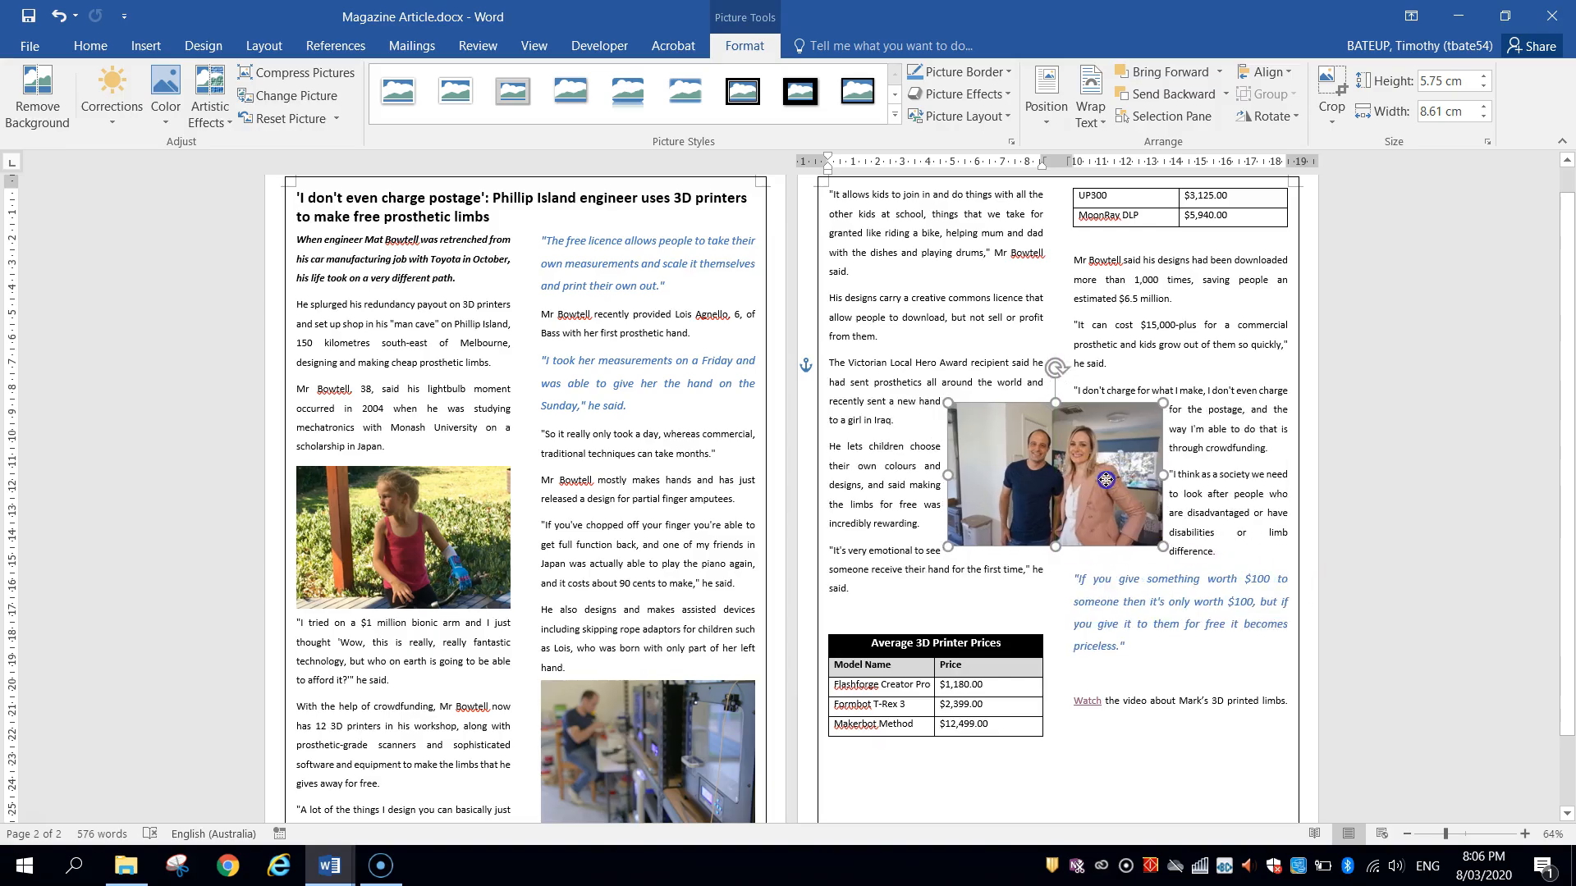
scroll(1114, 510, up, 1)
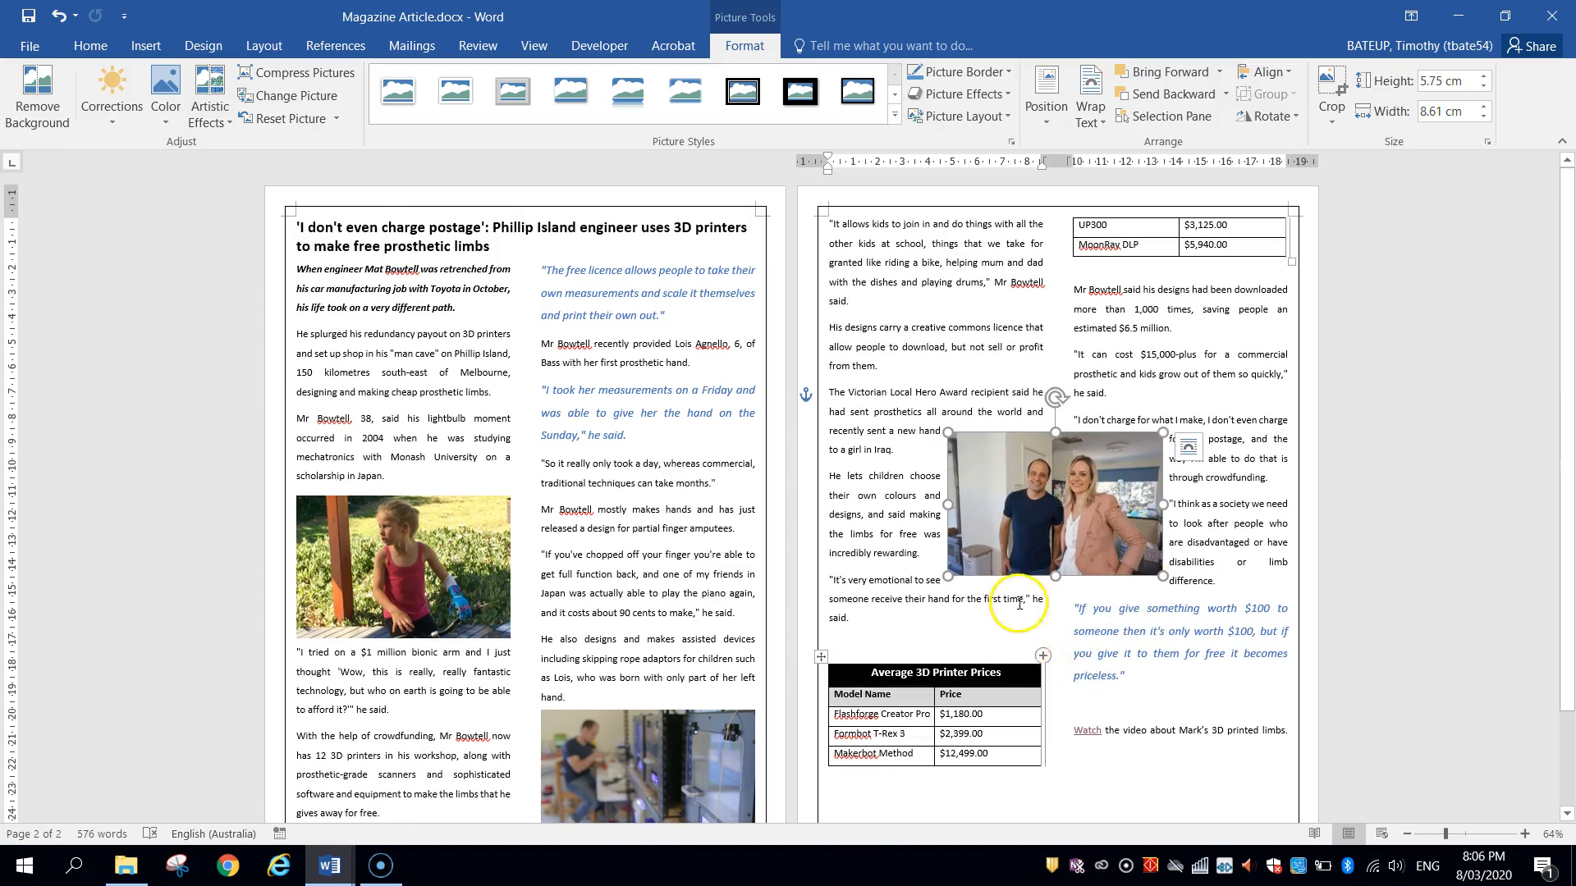
click(1052, 634)
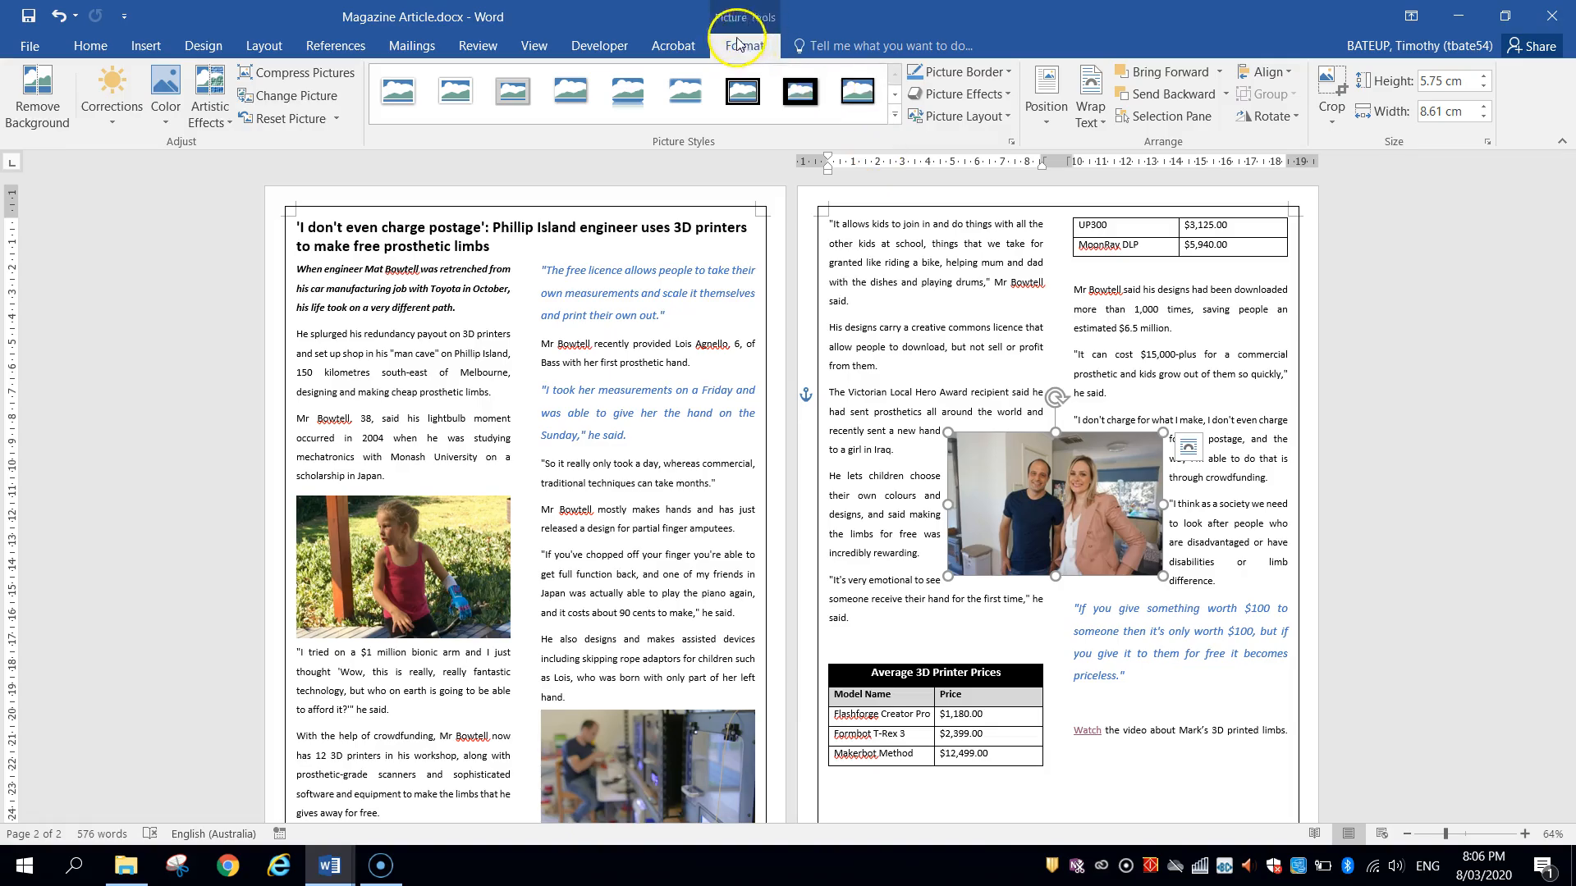
Give the engineer photo on page two a blue theme-colour border with a 2¼ pt weight.
click(975, 73)
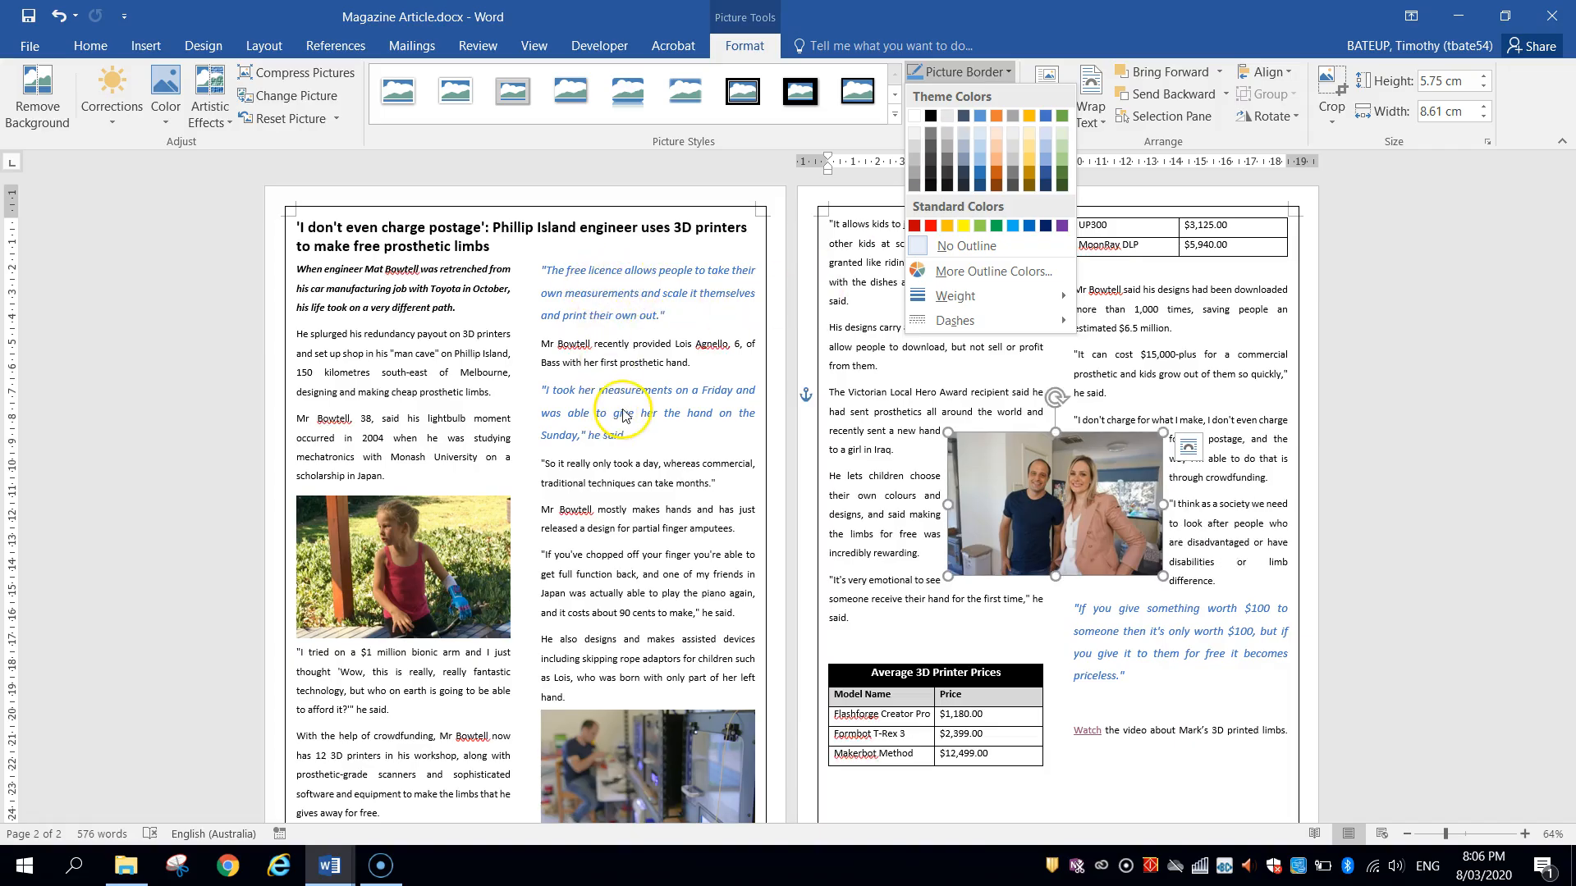
click(1045, 115)
click(982, 323)
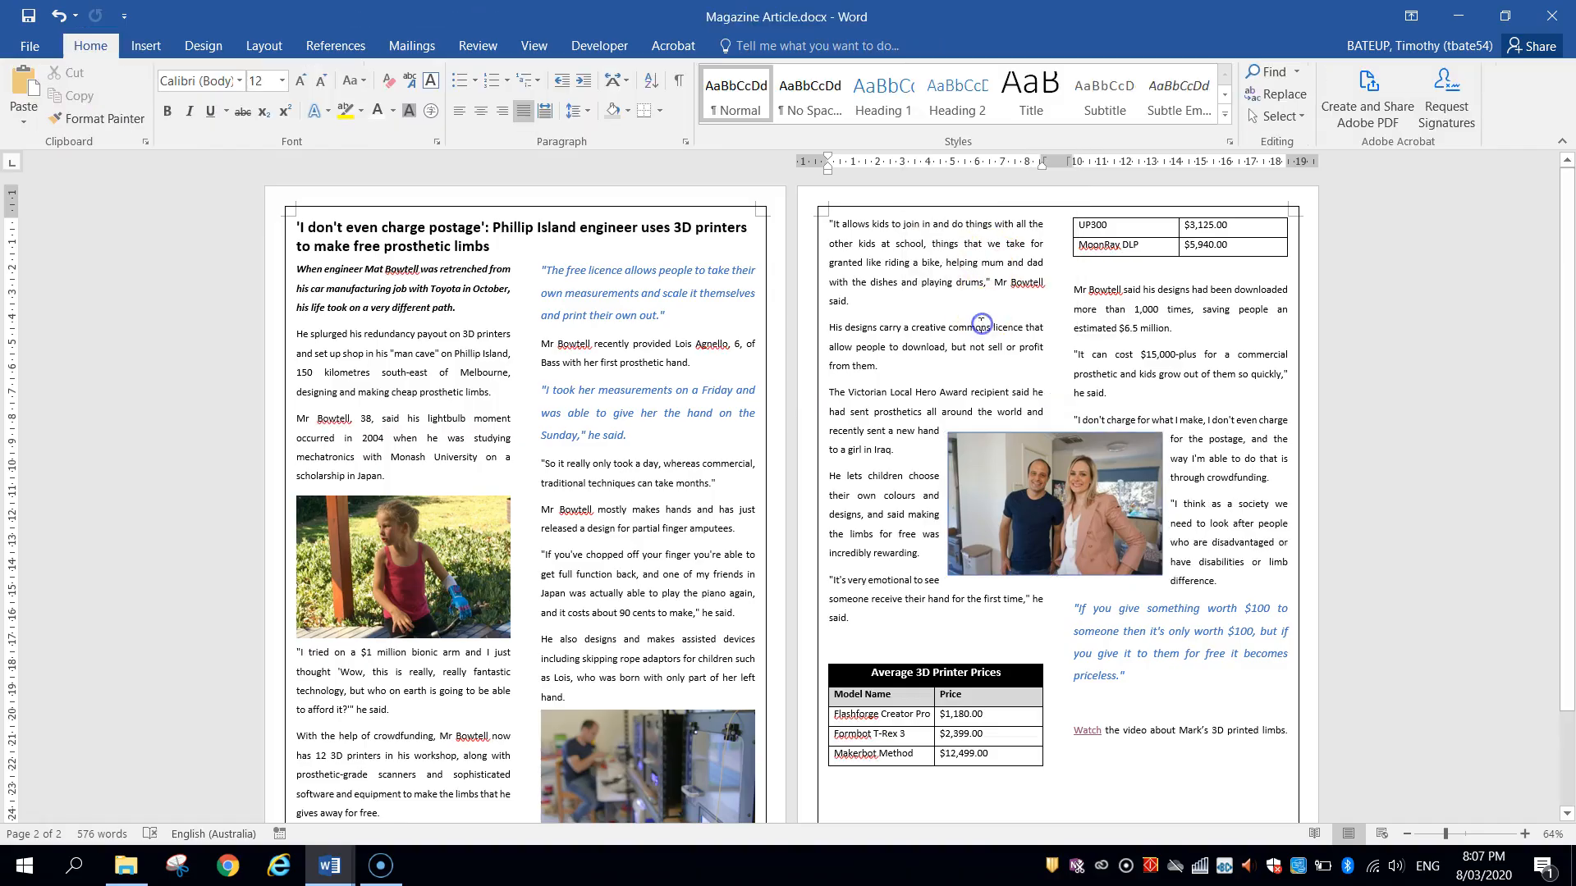
scroll(1111, 507, up, 6)
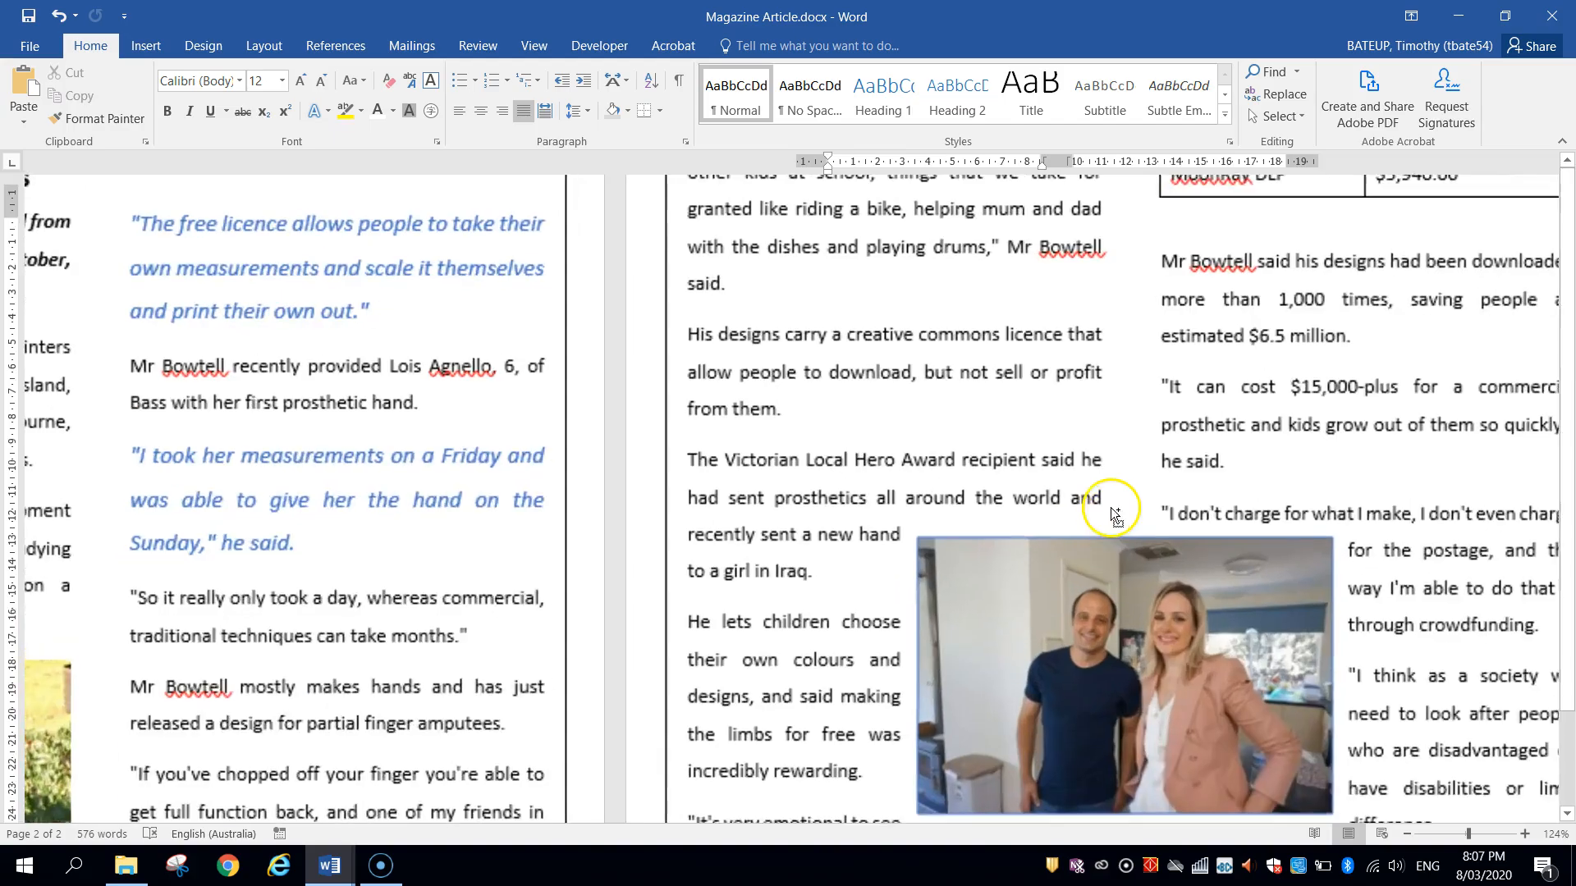
scroll(1110, 507, down, 2)
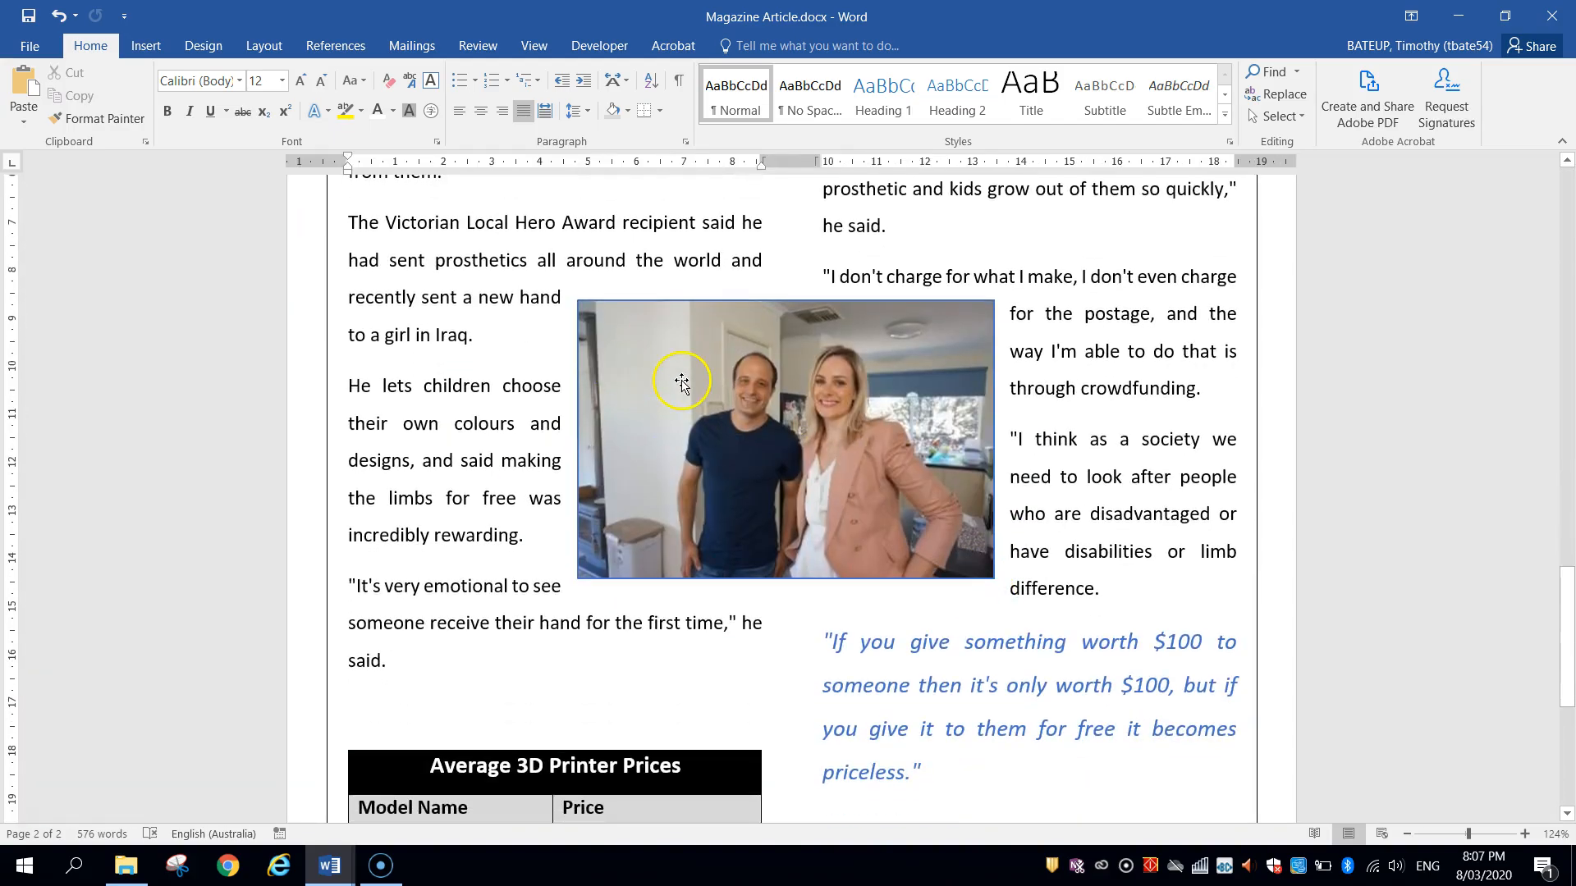
click(681, 382)
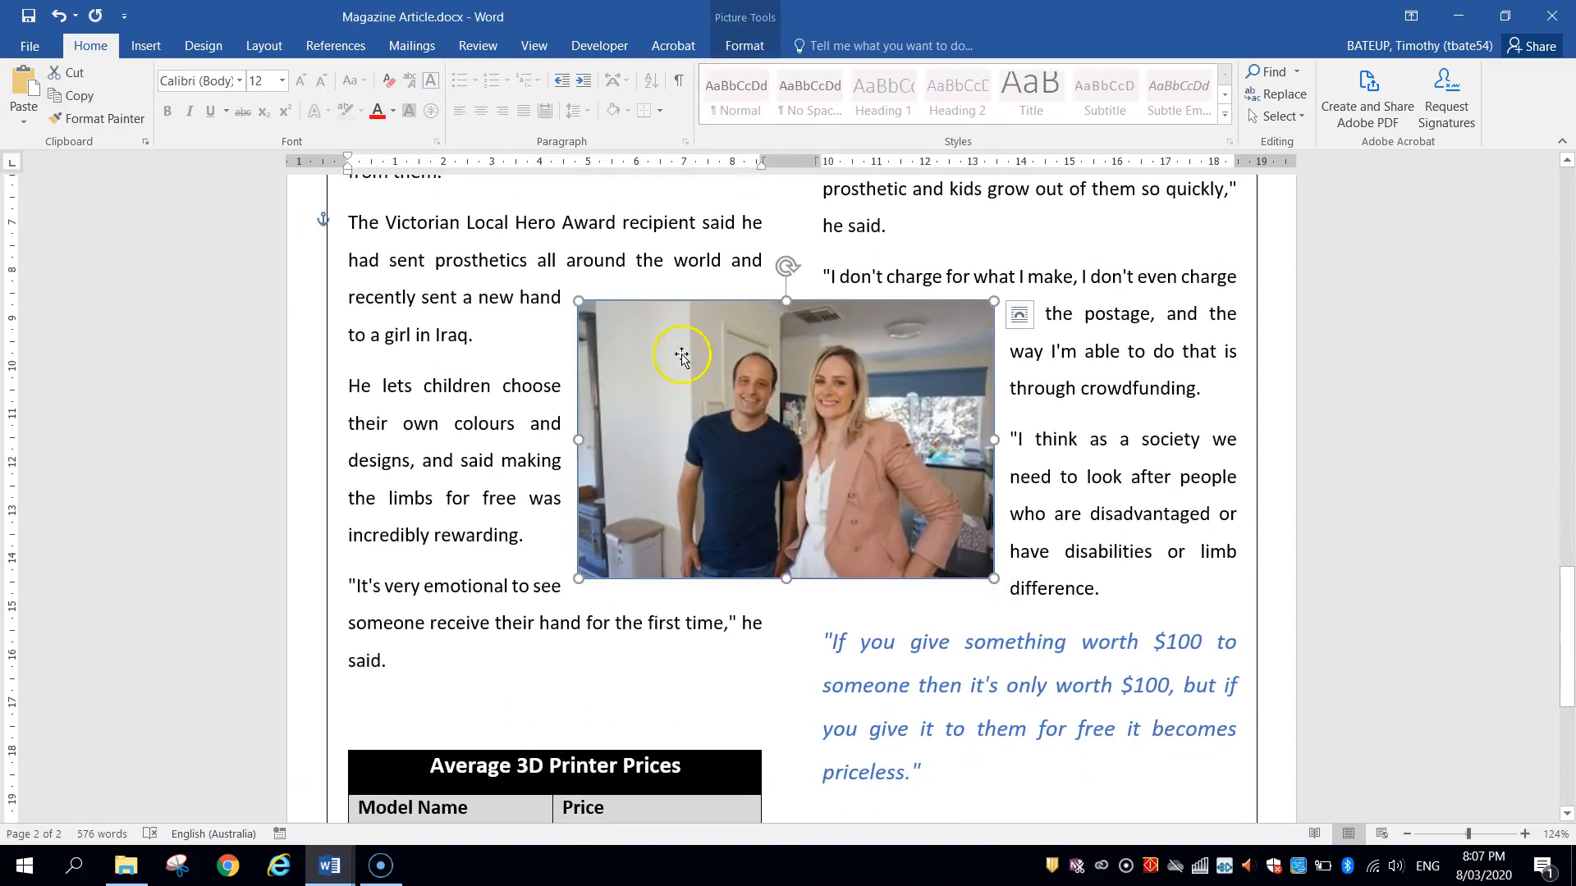
click(744, 45)
click(995, 74)
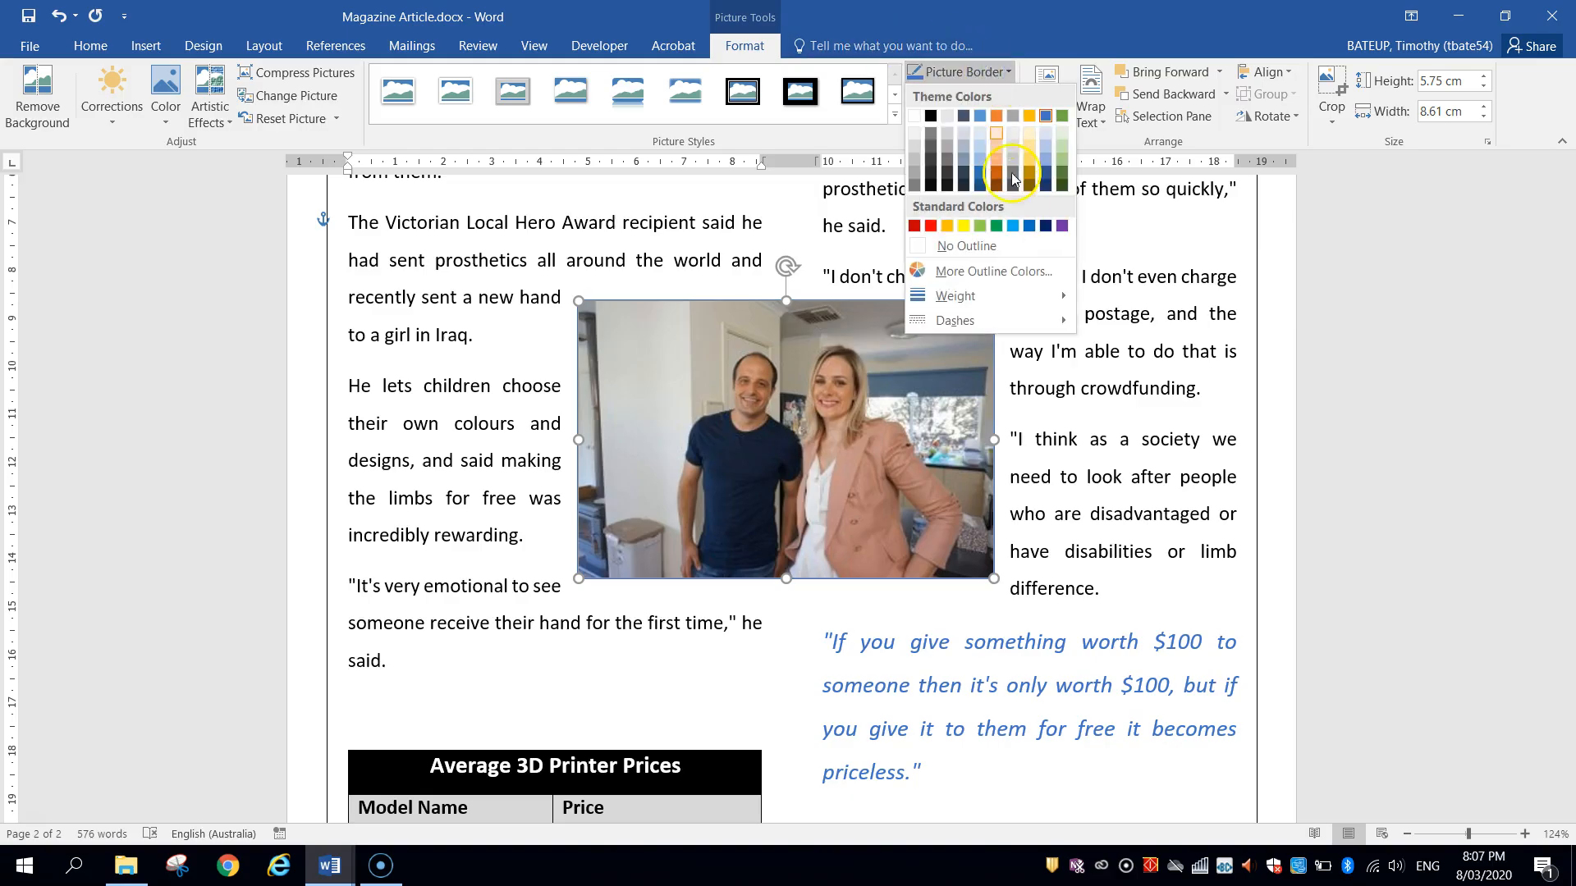
mouse_move(1022, 297)
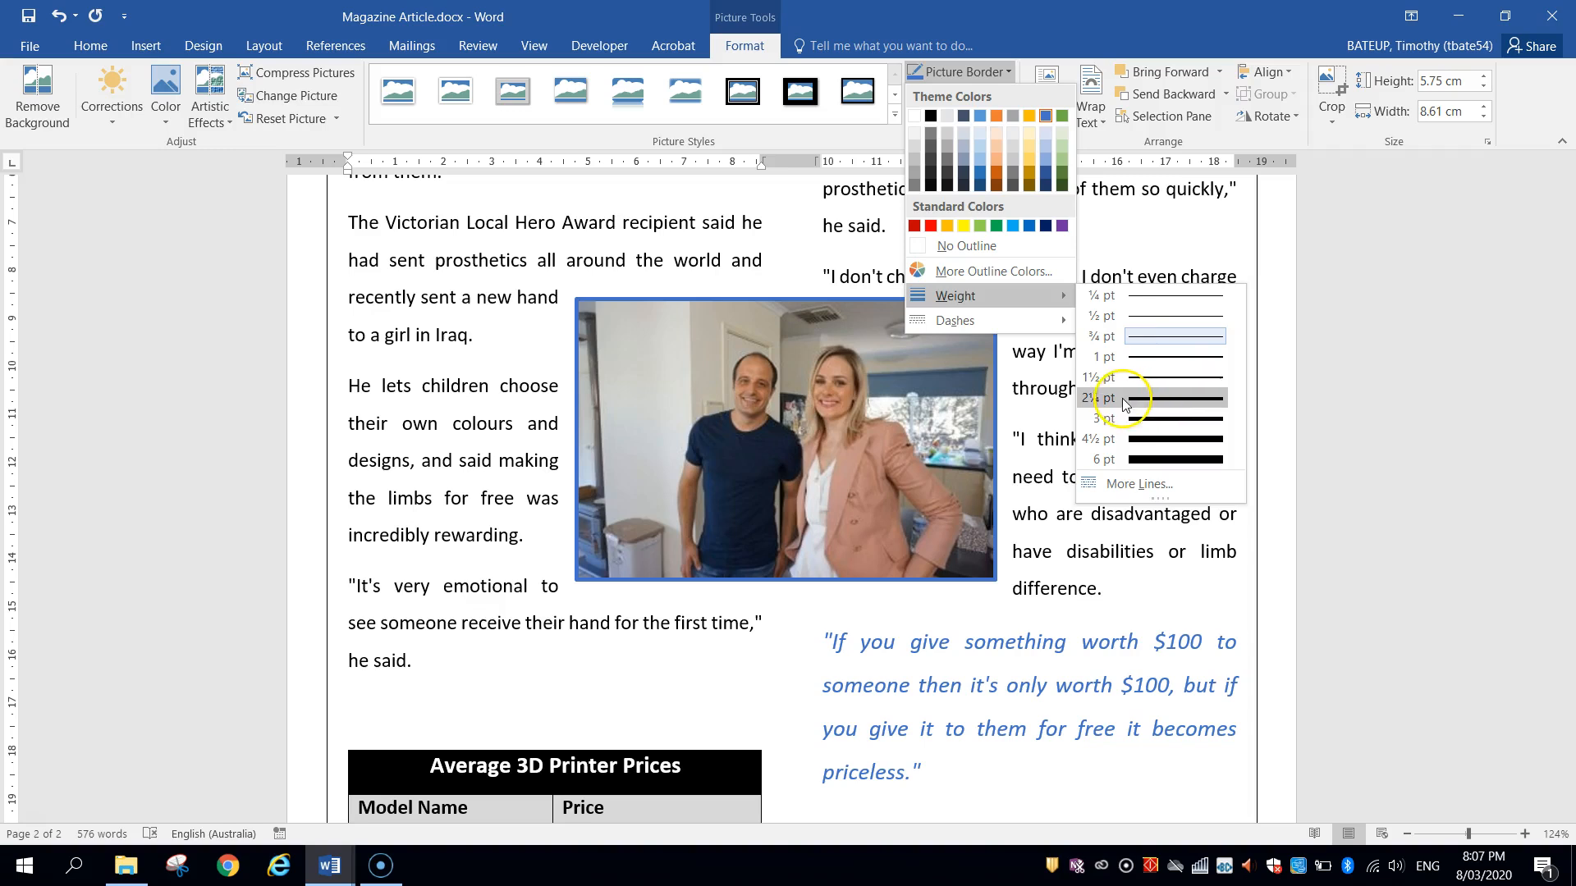
click(1130, 399)
key(Escape)
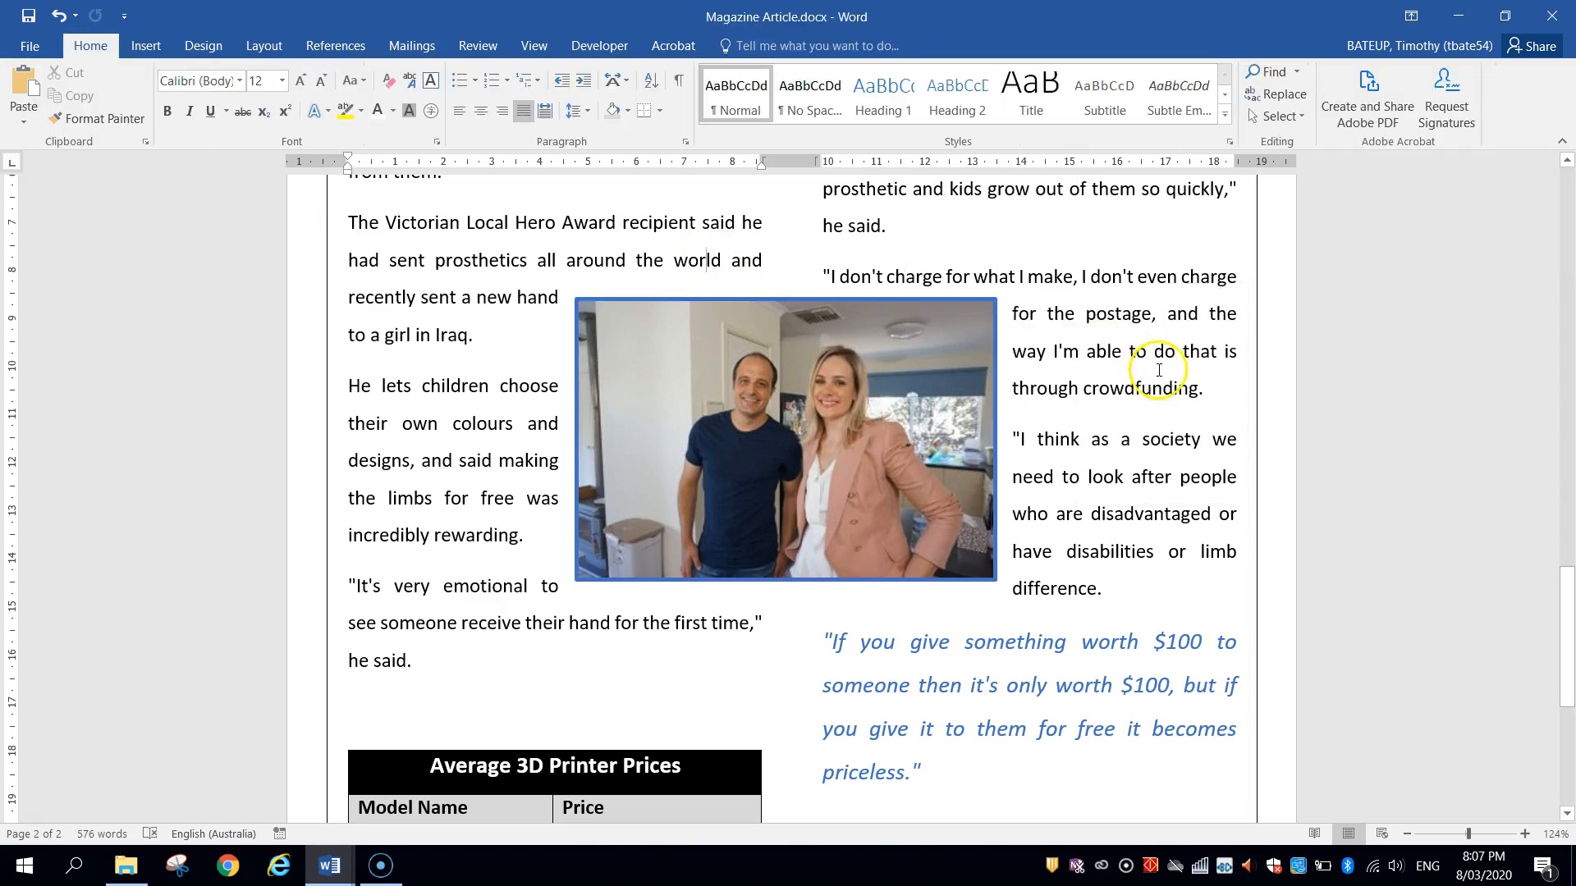
Give the photo of the girl in page one's first column a blue theme-colour border with a 3 pt weight.
scroll(1082, 420, down, 6)
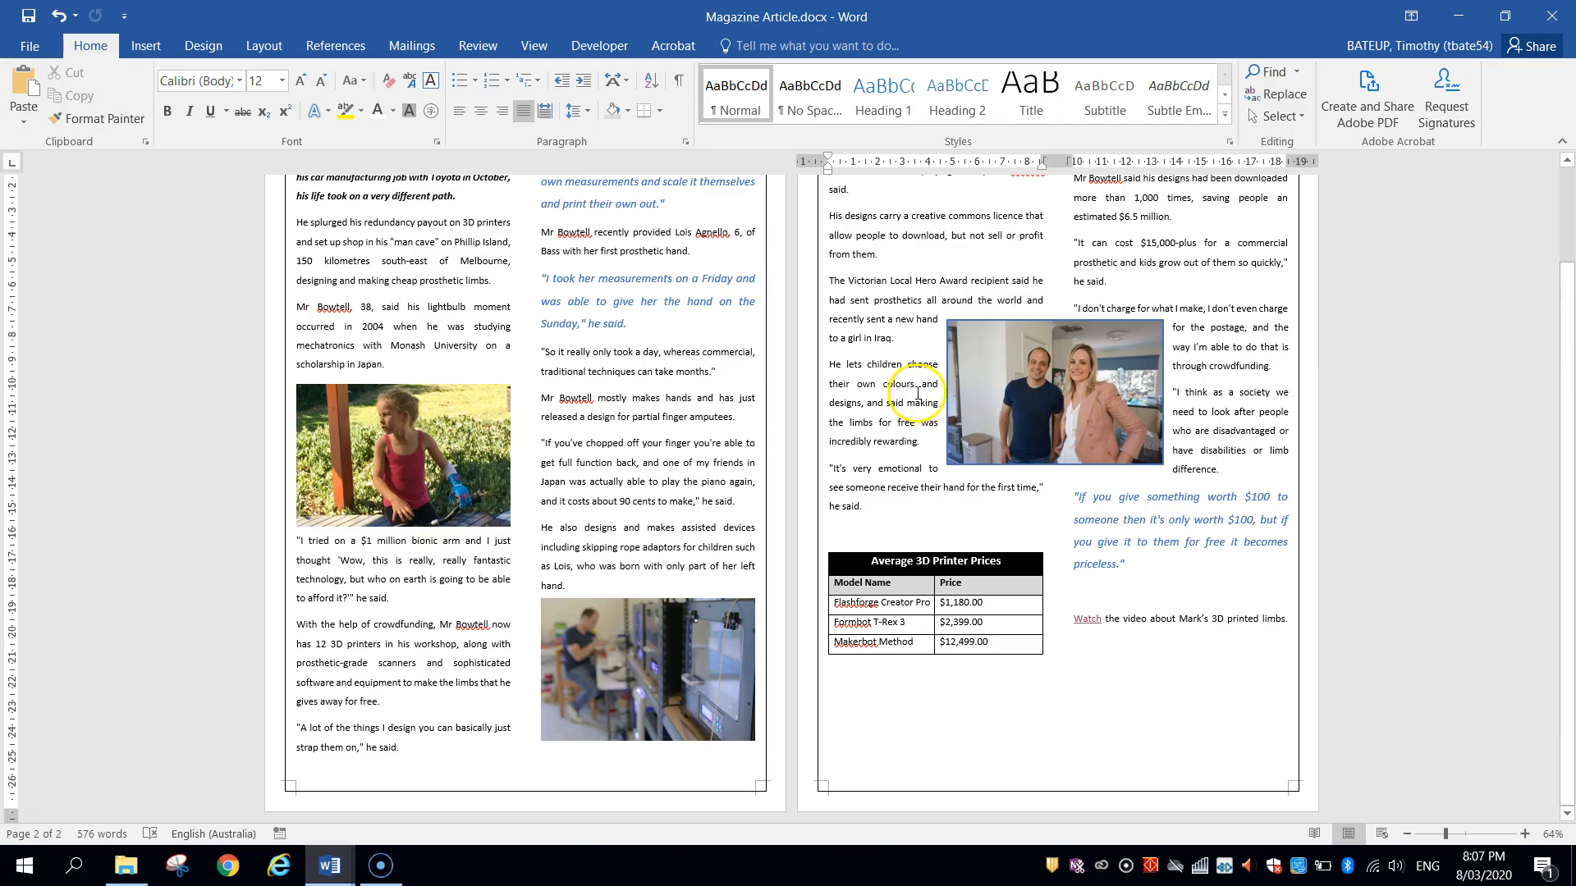
click(427, 544)
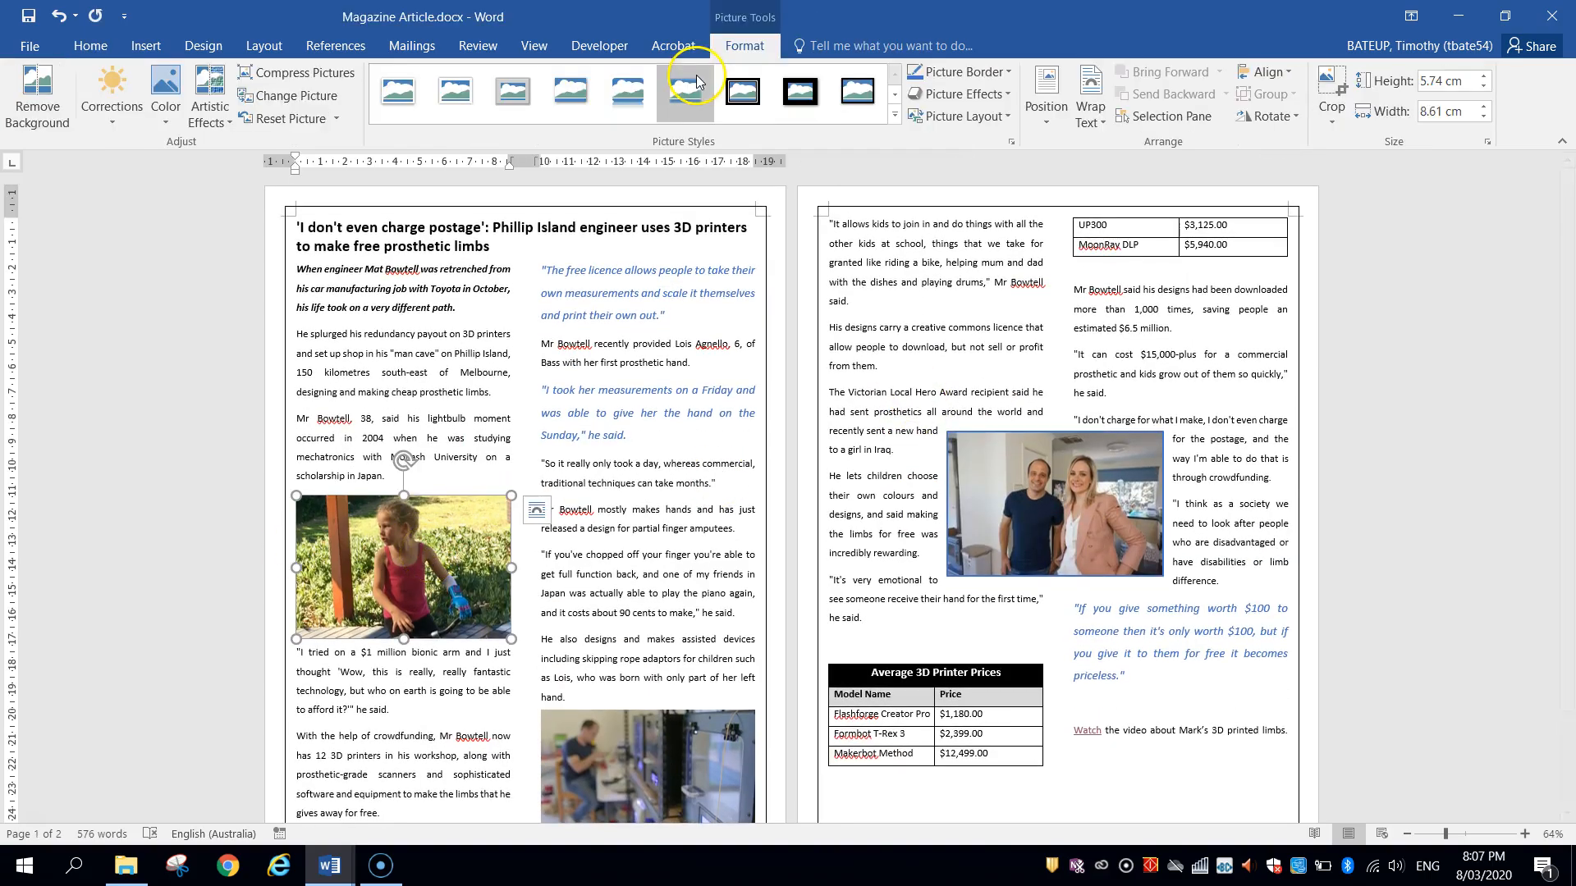
click(957, 72)
click(1043, 116)
click(969, 72)
mouse_move(1011, 298)
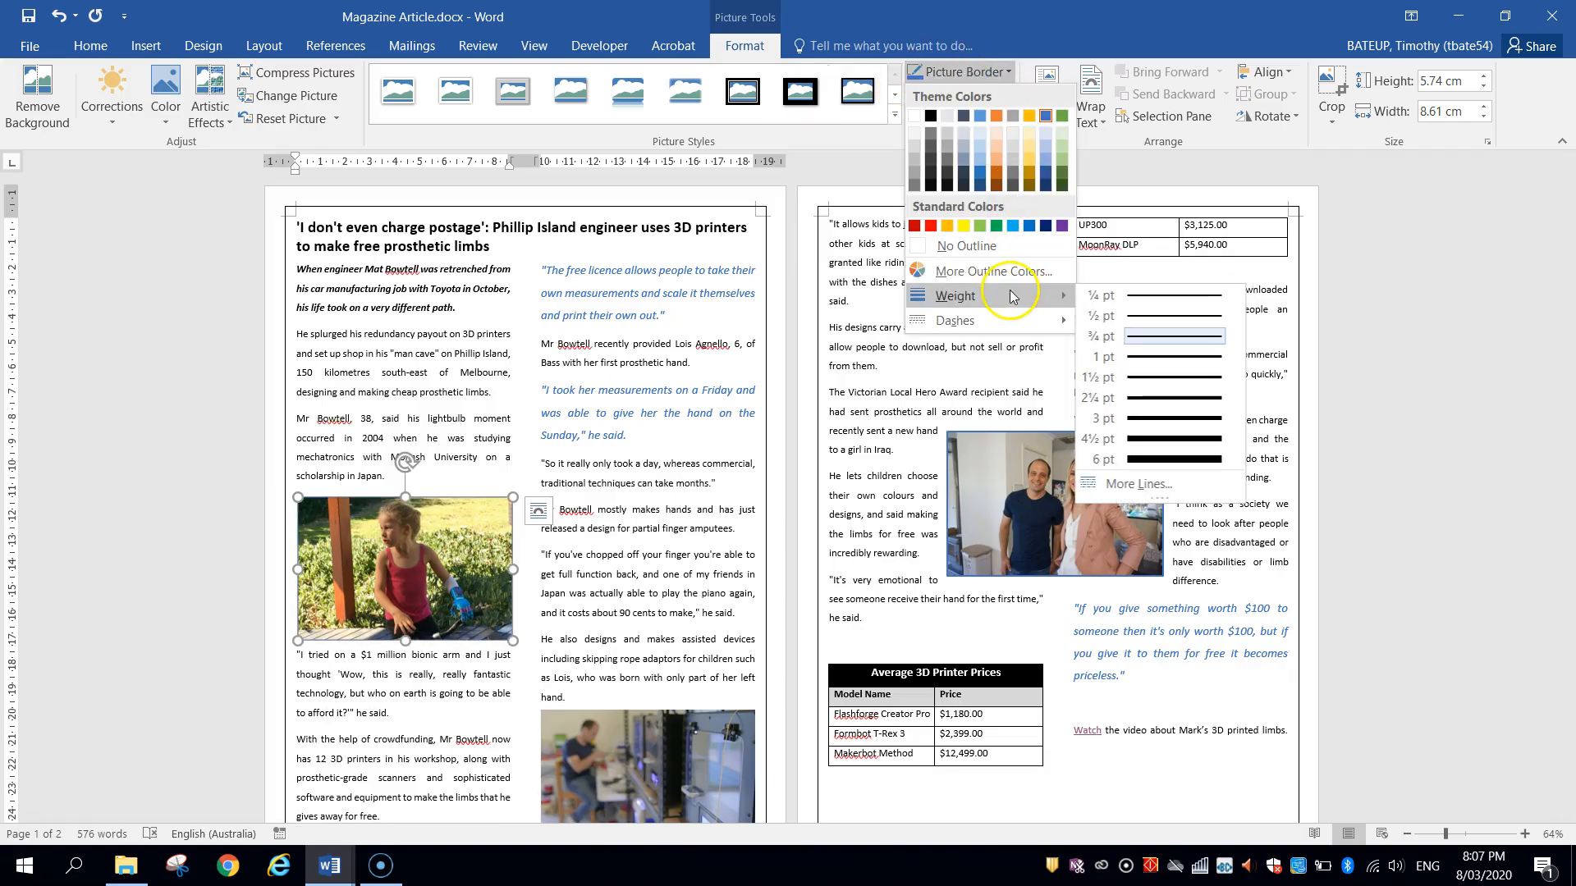
click(1149, 417)
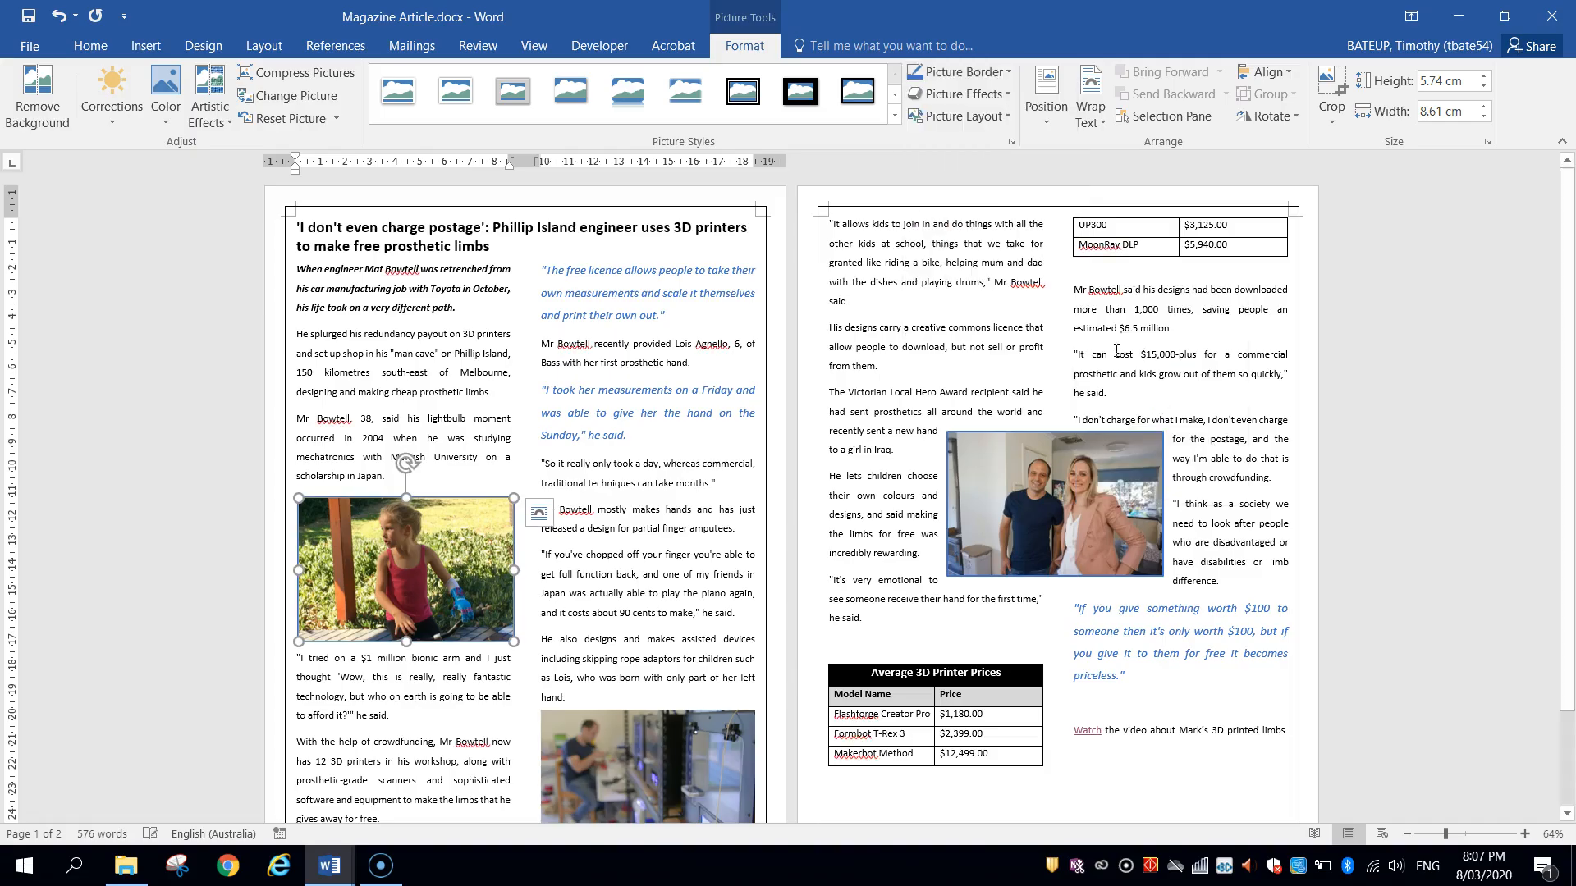
Give the 3D printers photo in page one's second column a blue theme-colour border with a 2¼ pt weight.
click(659, 749)
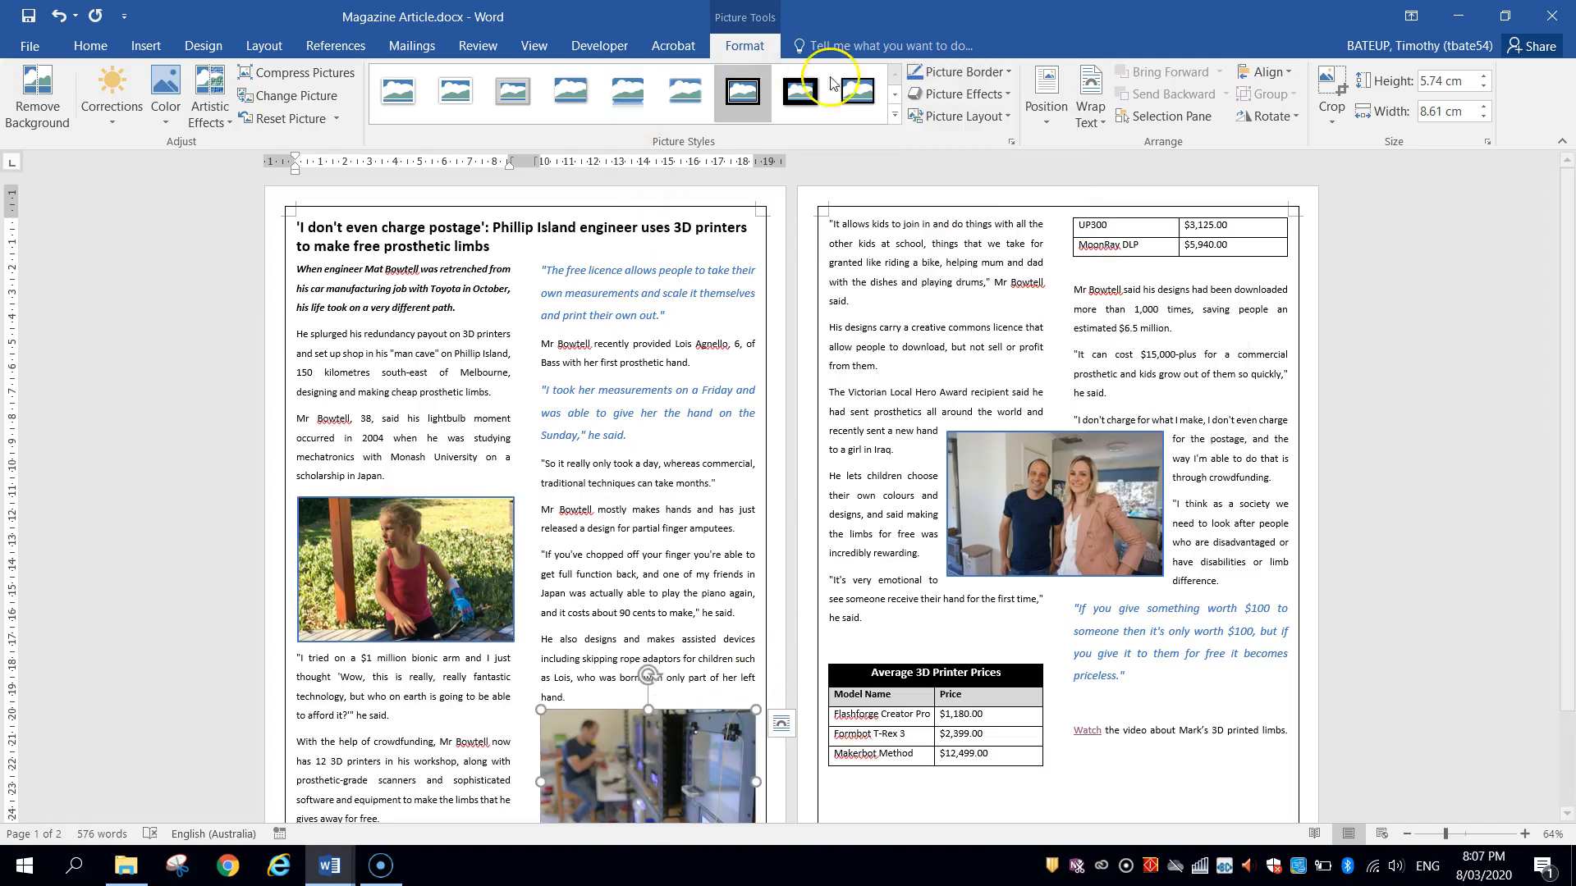
click(894, 115)
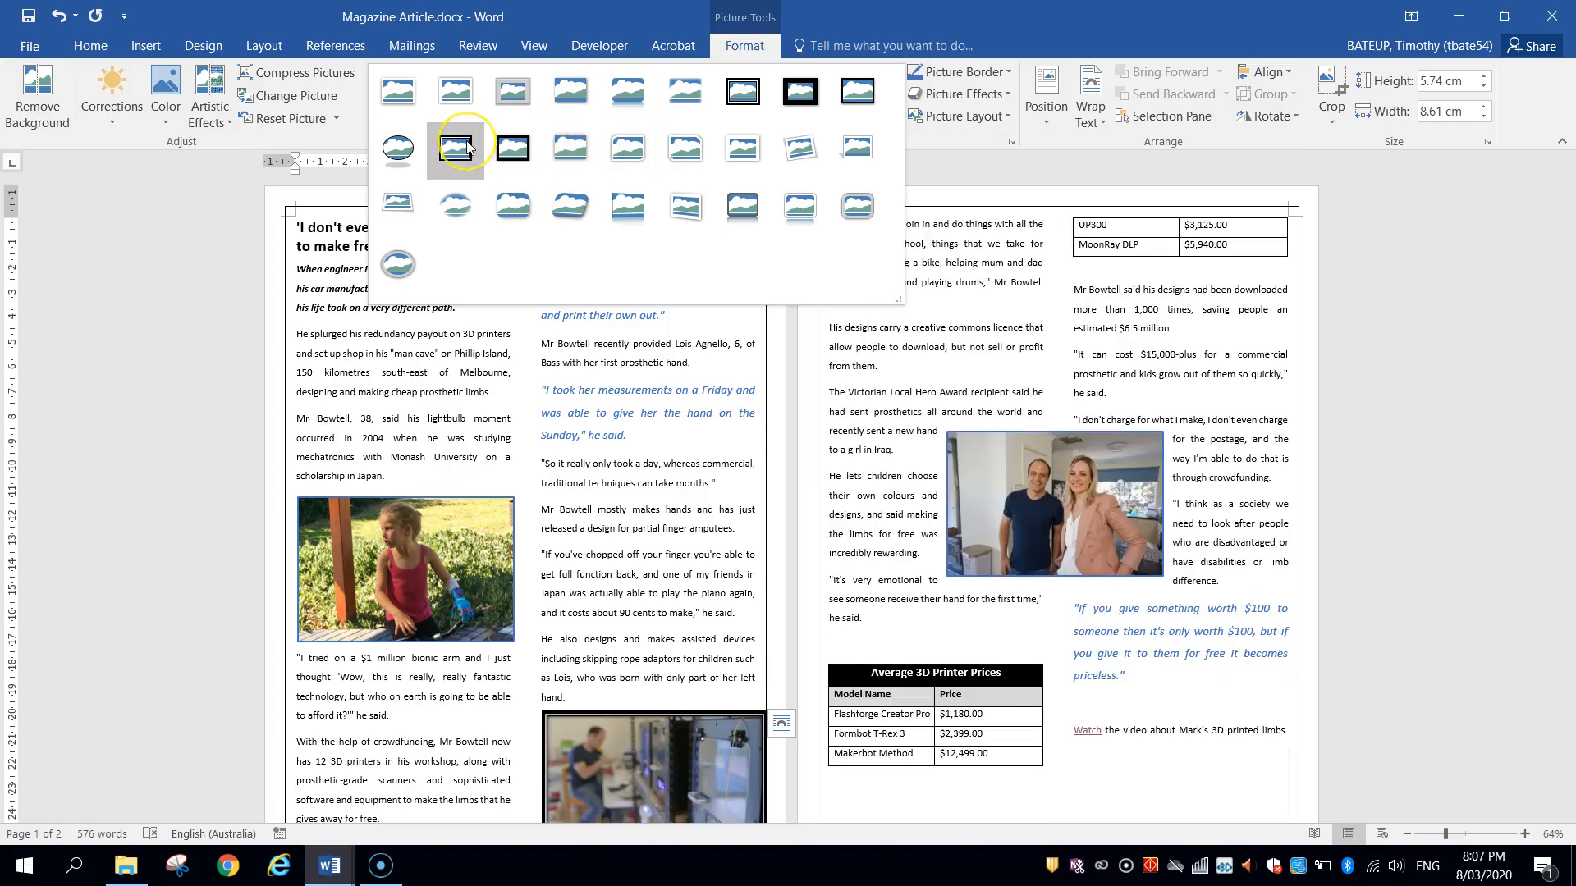
click(759, 43)
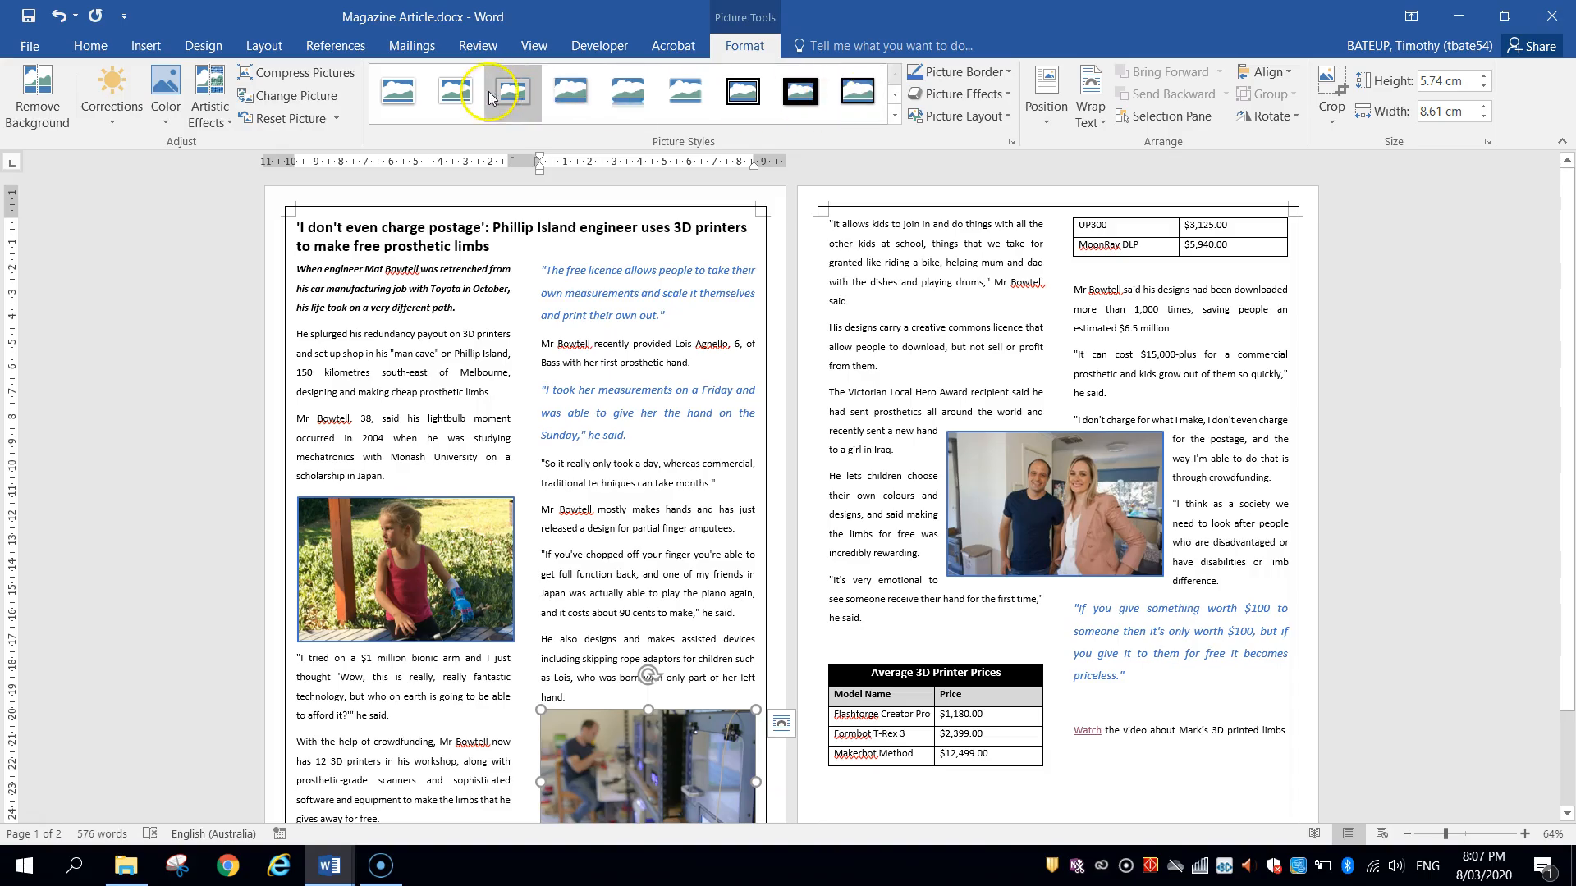
click(962, 72)
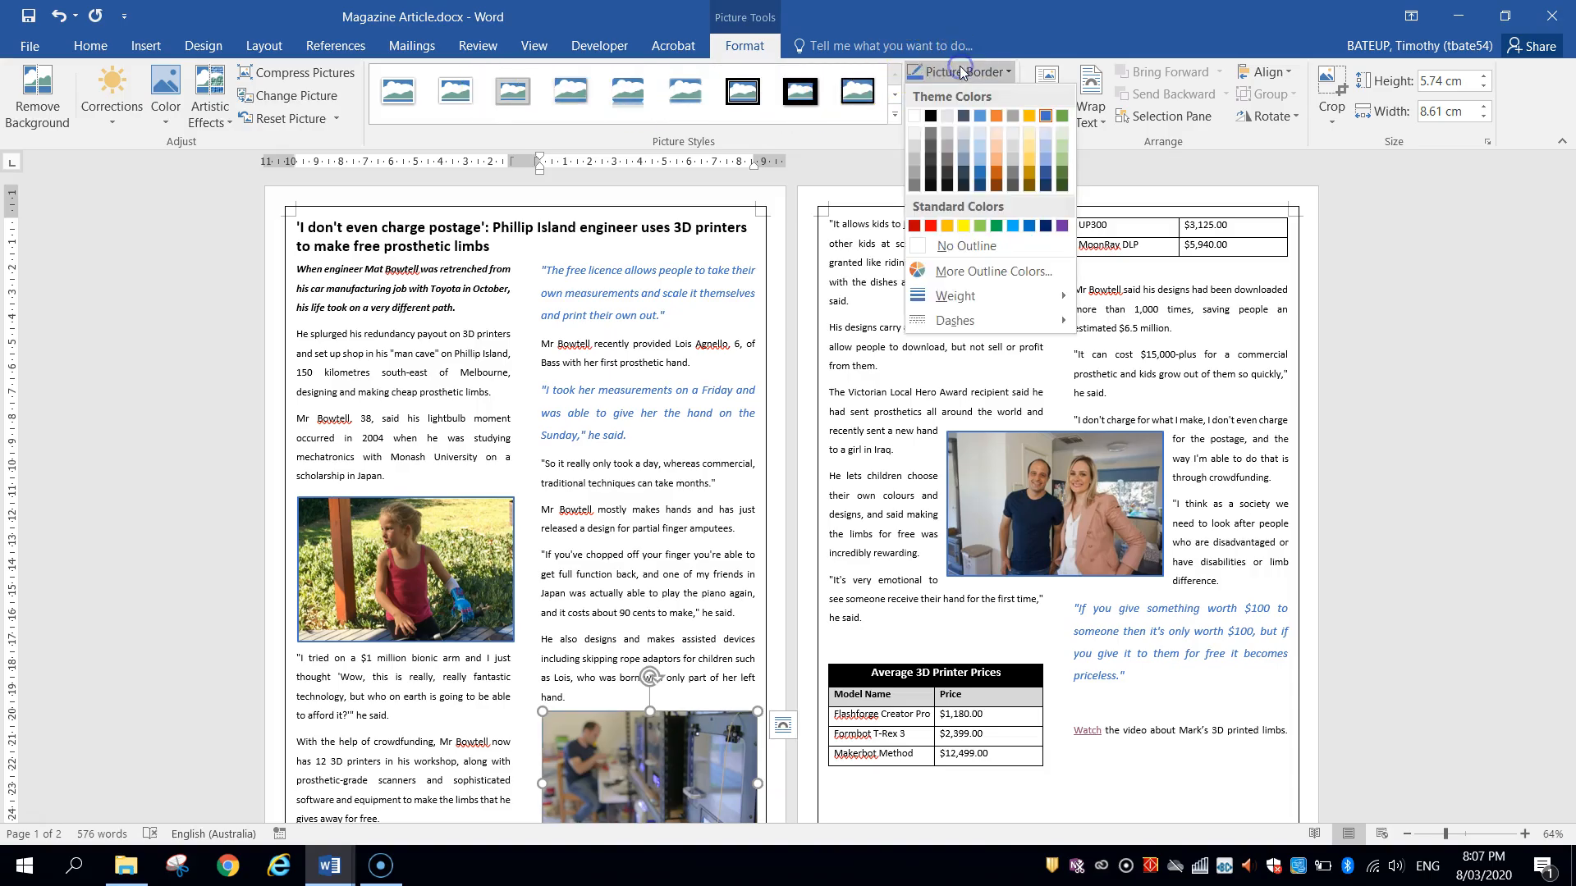
click(1046, 117)
click(988, 78)
mouse_move(982, 305)
click(1149, 357)
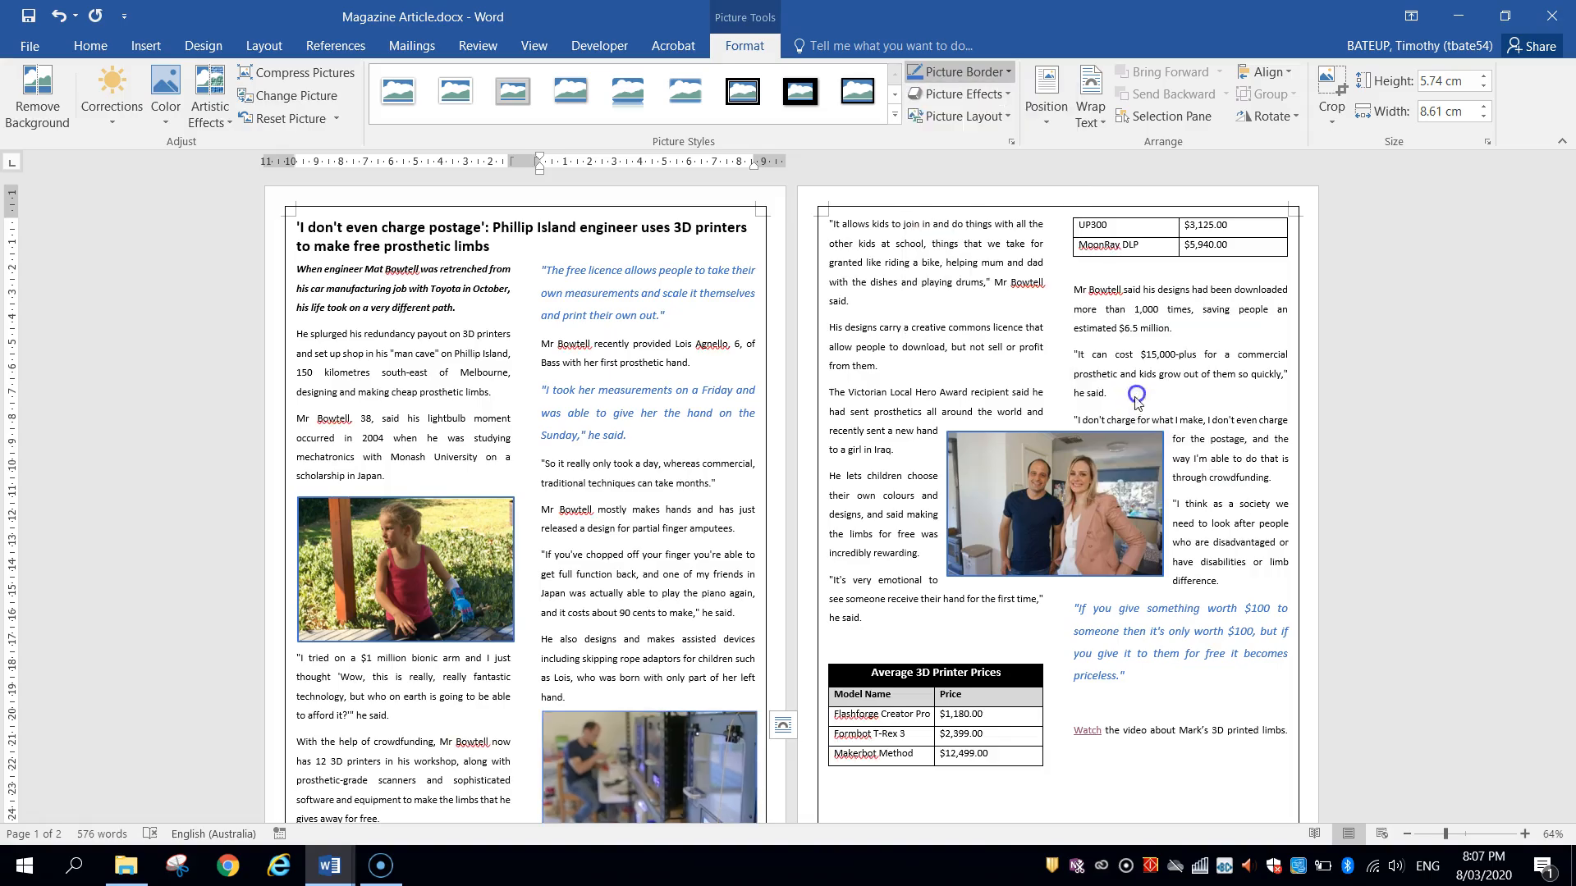
click(911, 456)
scroll(716, 539, down, 3)
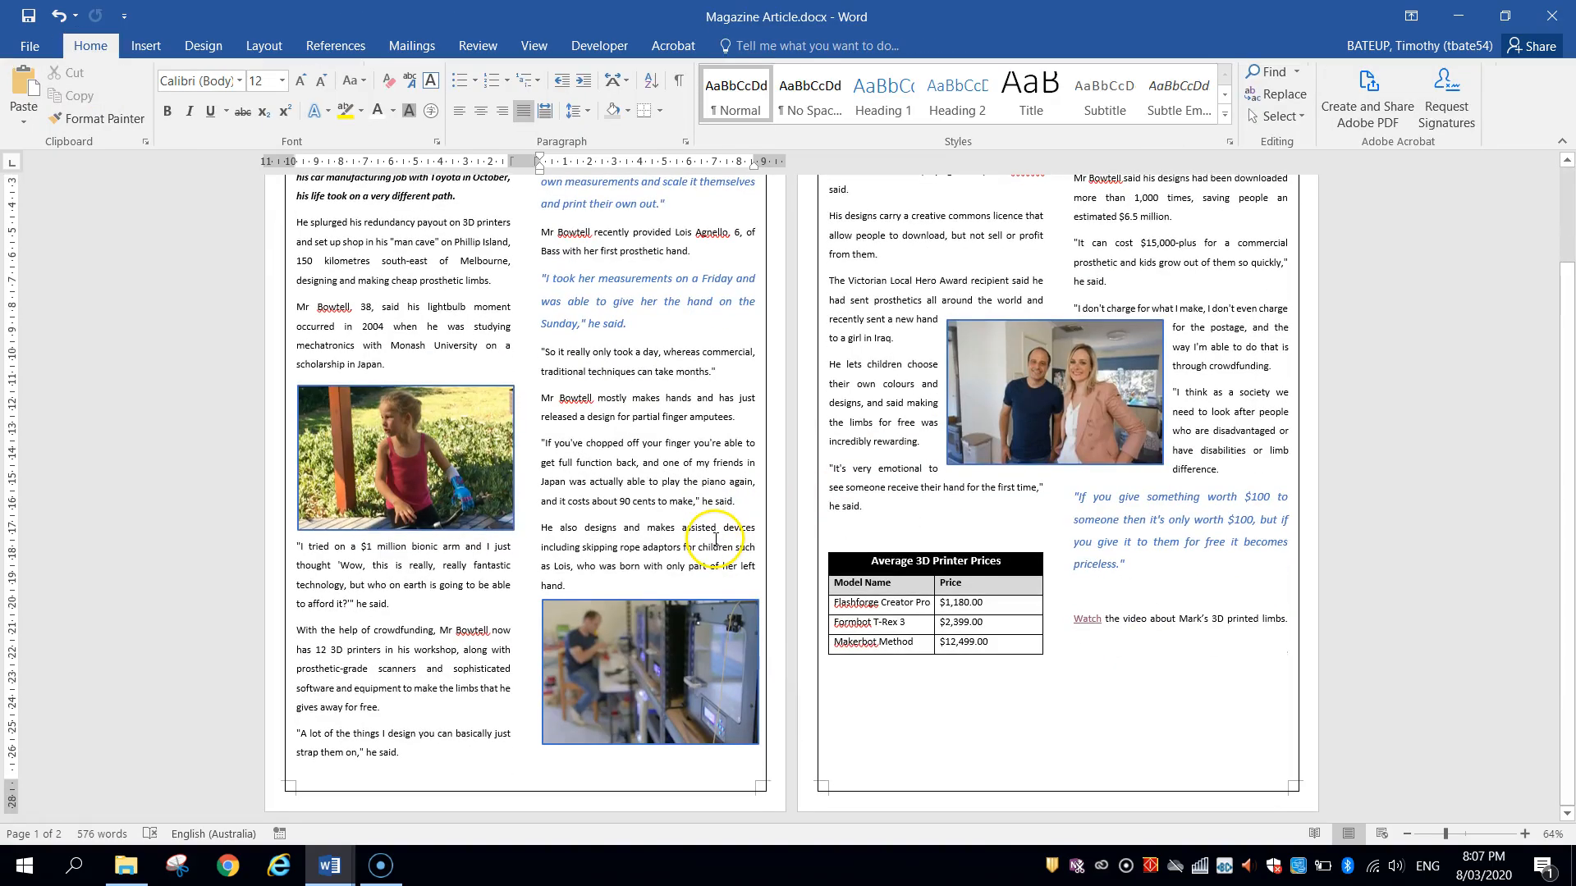
scroll(710, 530, up, 3)
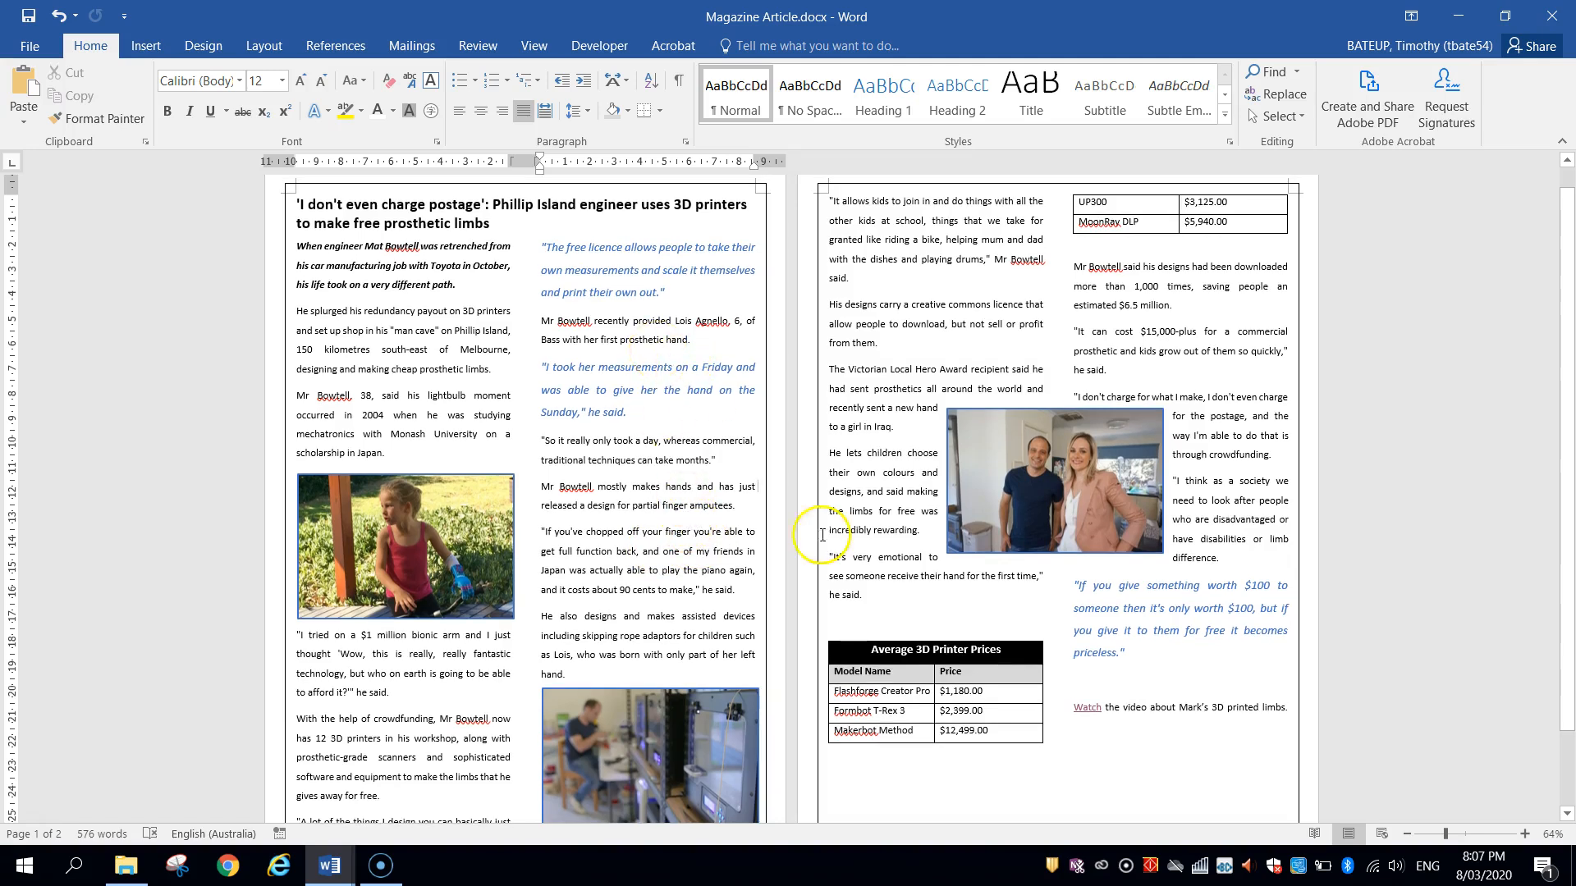
scroll(1010, 711, down, 3)
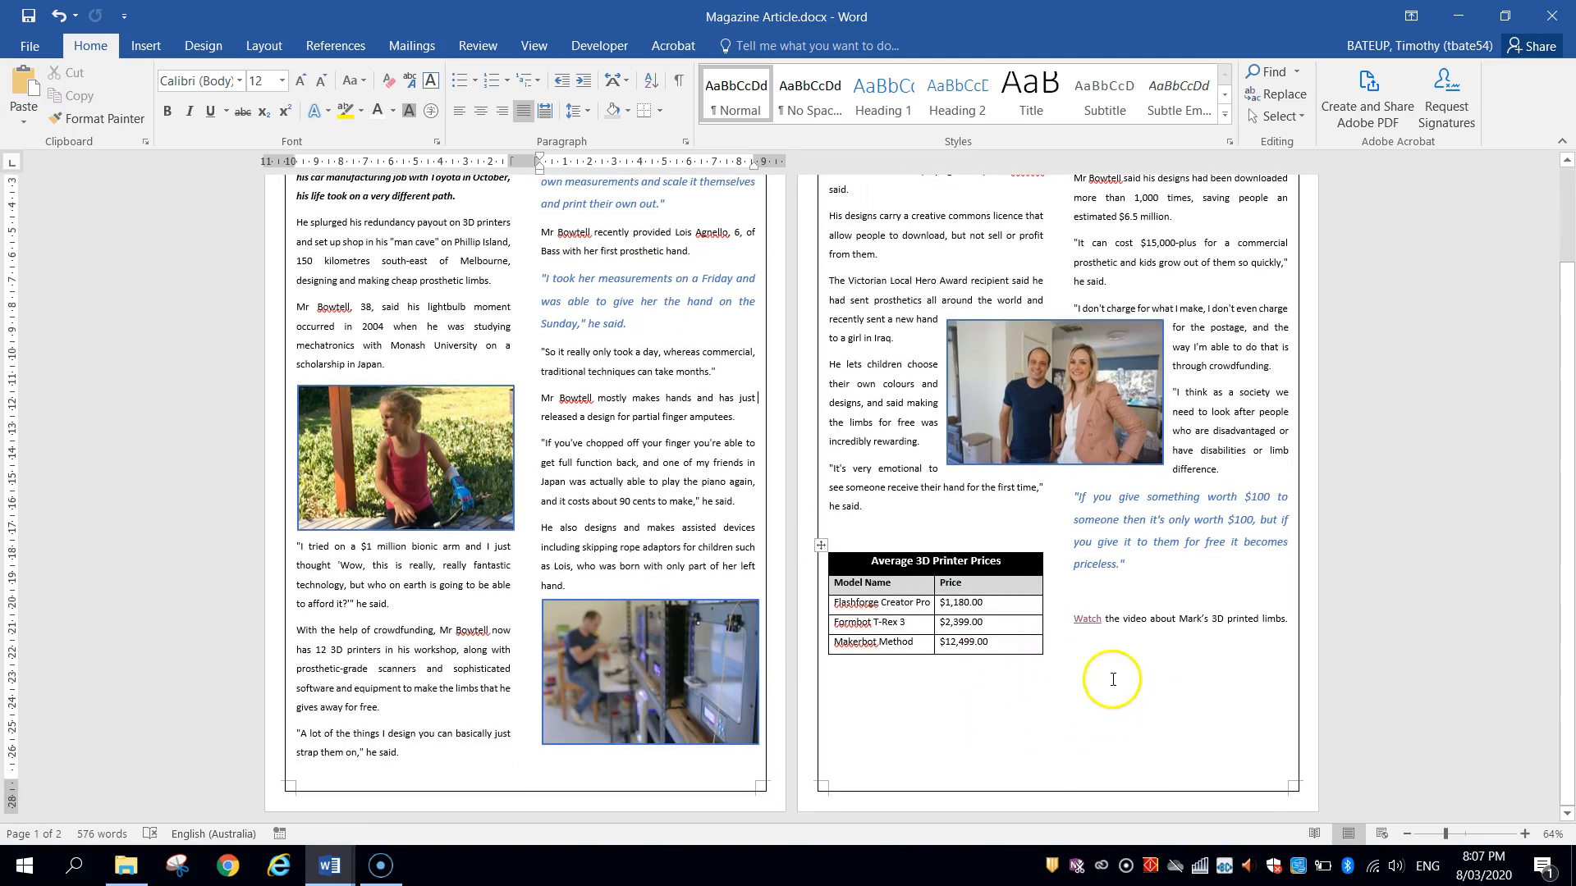
scroll(1112, 743, up, 3)
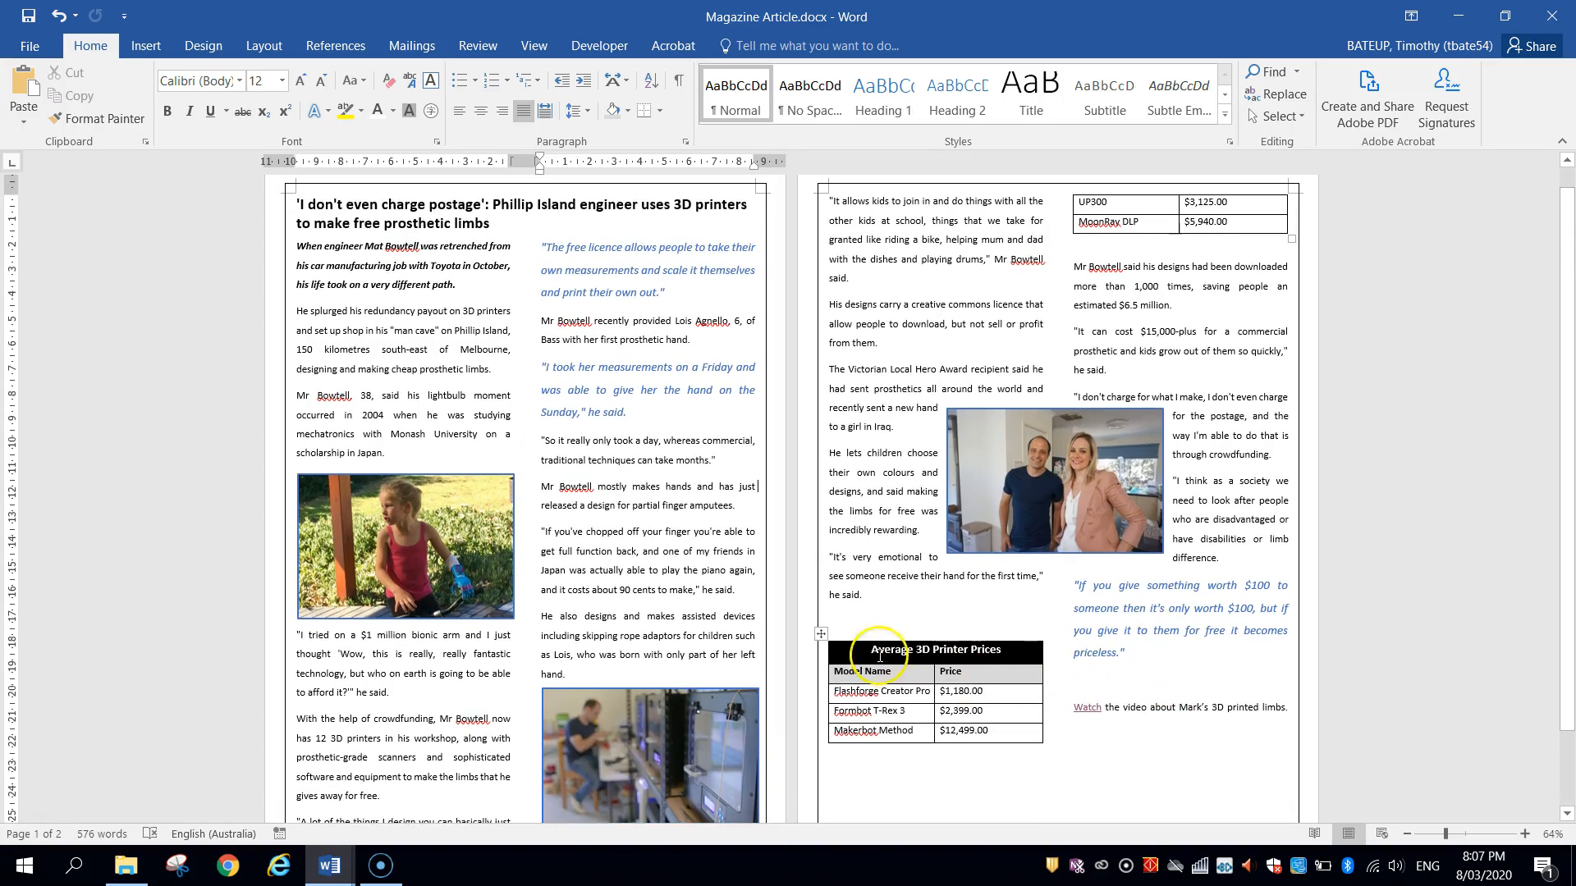
click(856, 631)
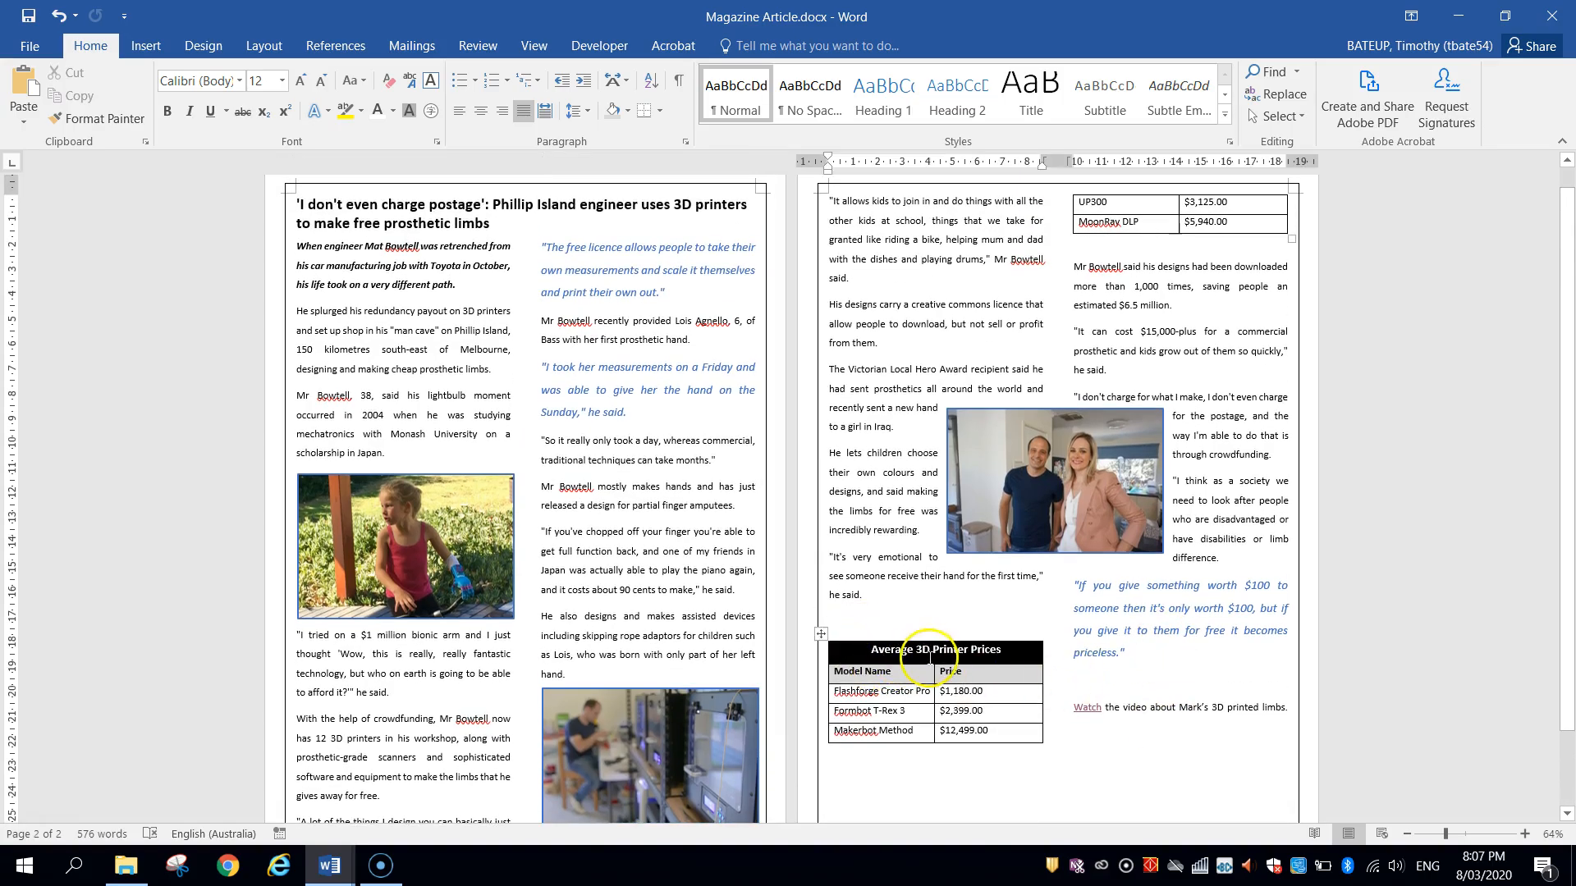
Set the line spacing of the two-line article title on page one to 1.5.
scroll(1080, 427, up, 1)
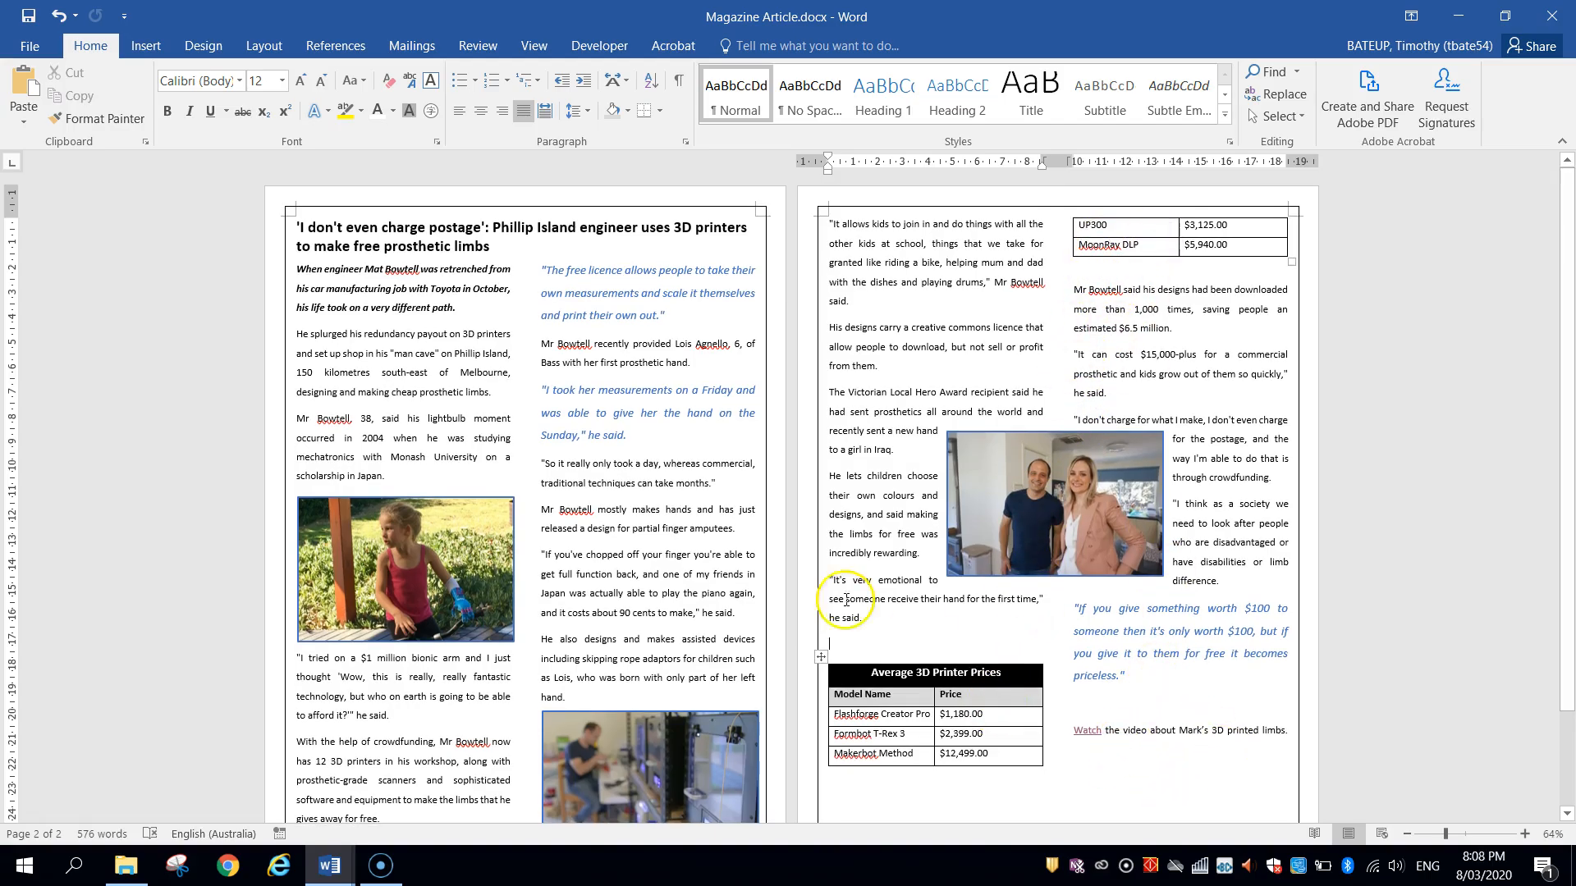
drag(296, 225, 525, 246)
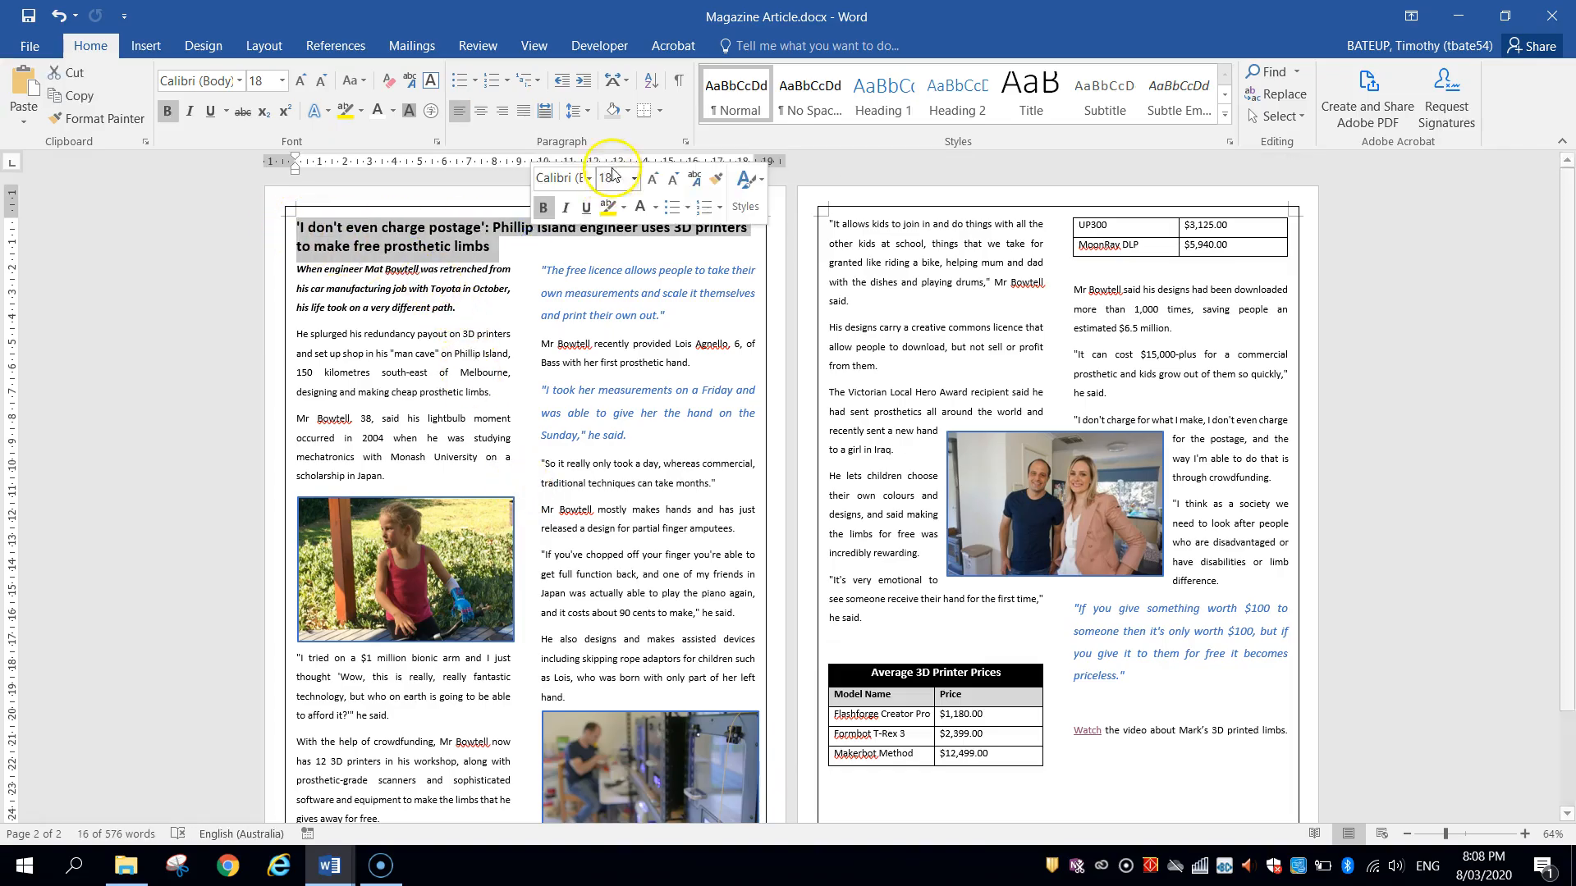
click(577, 110)
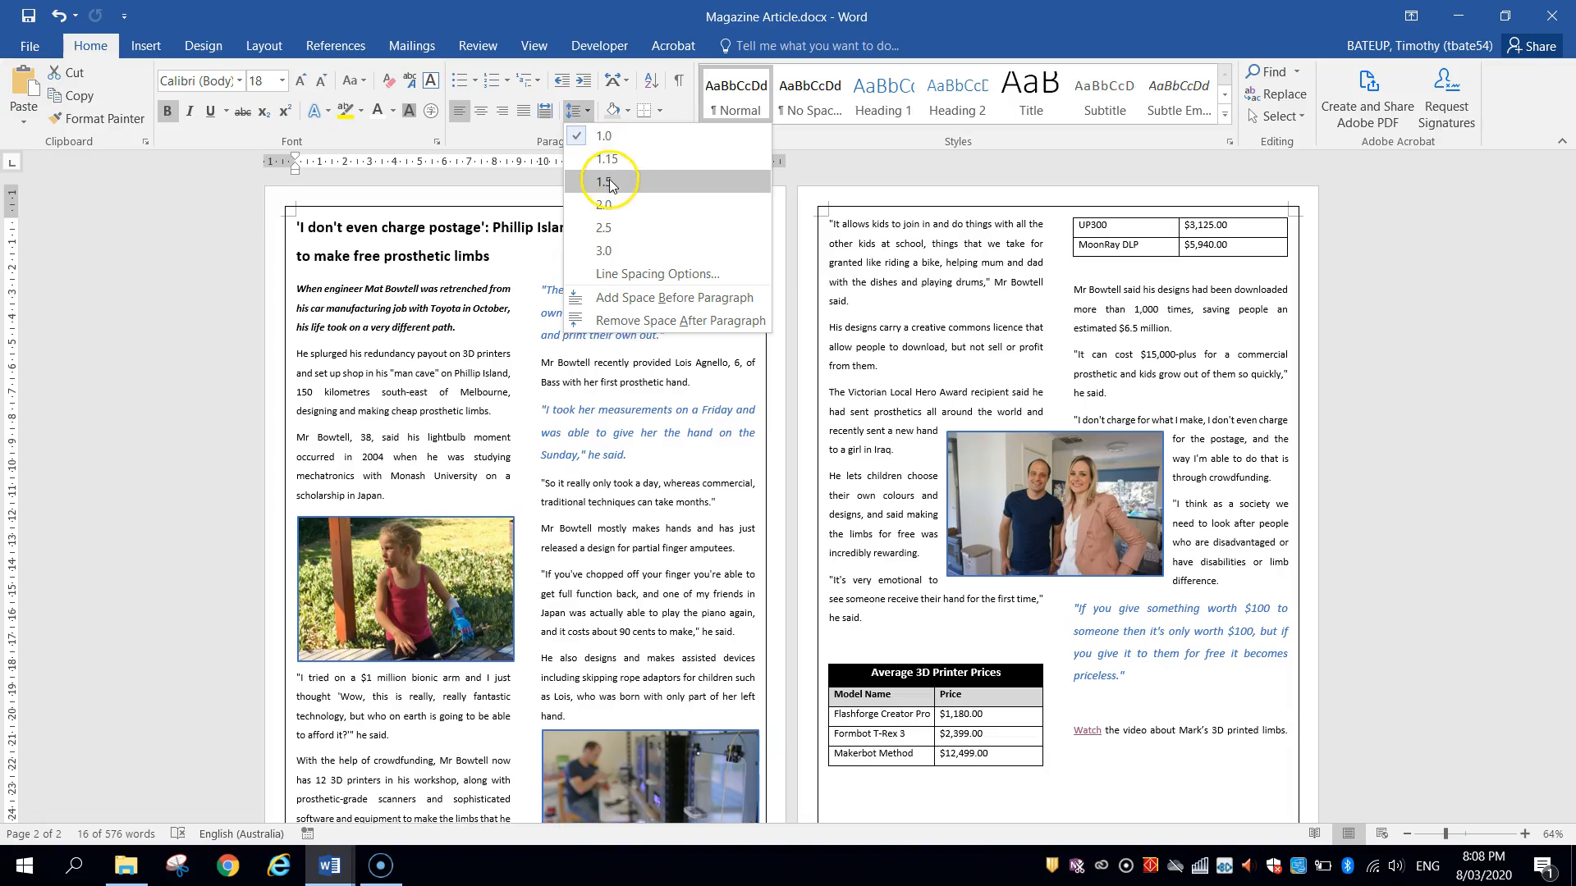
click(609, 181)
Increase the article title's font size to 24 and deselect the text.
click(300, 82)
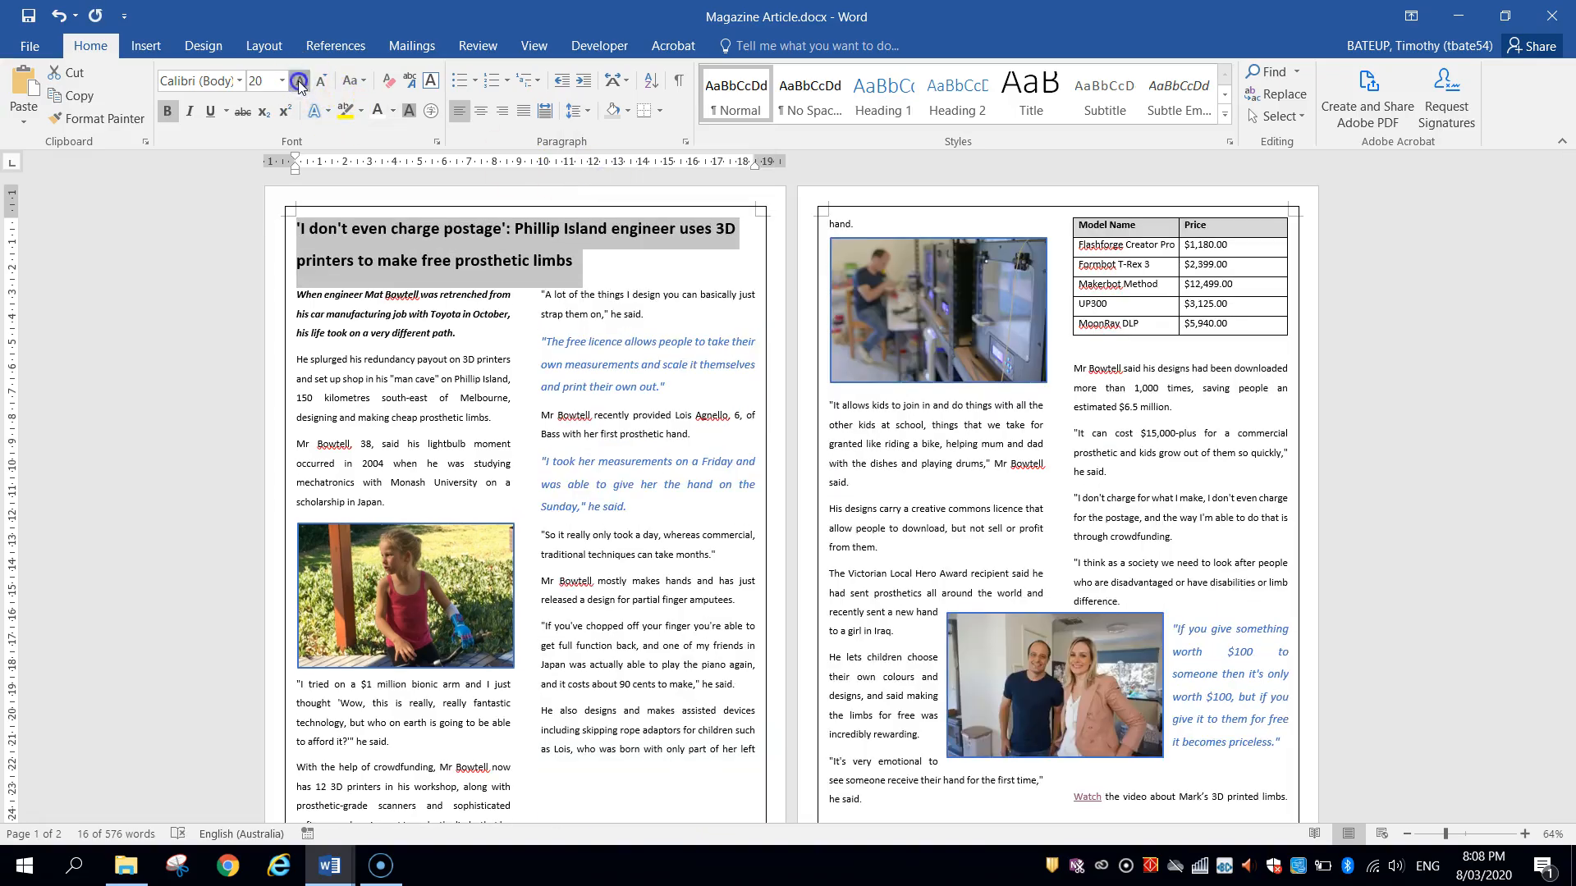
click(300, 82)
click(300, 82)
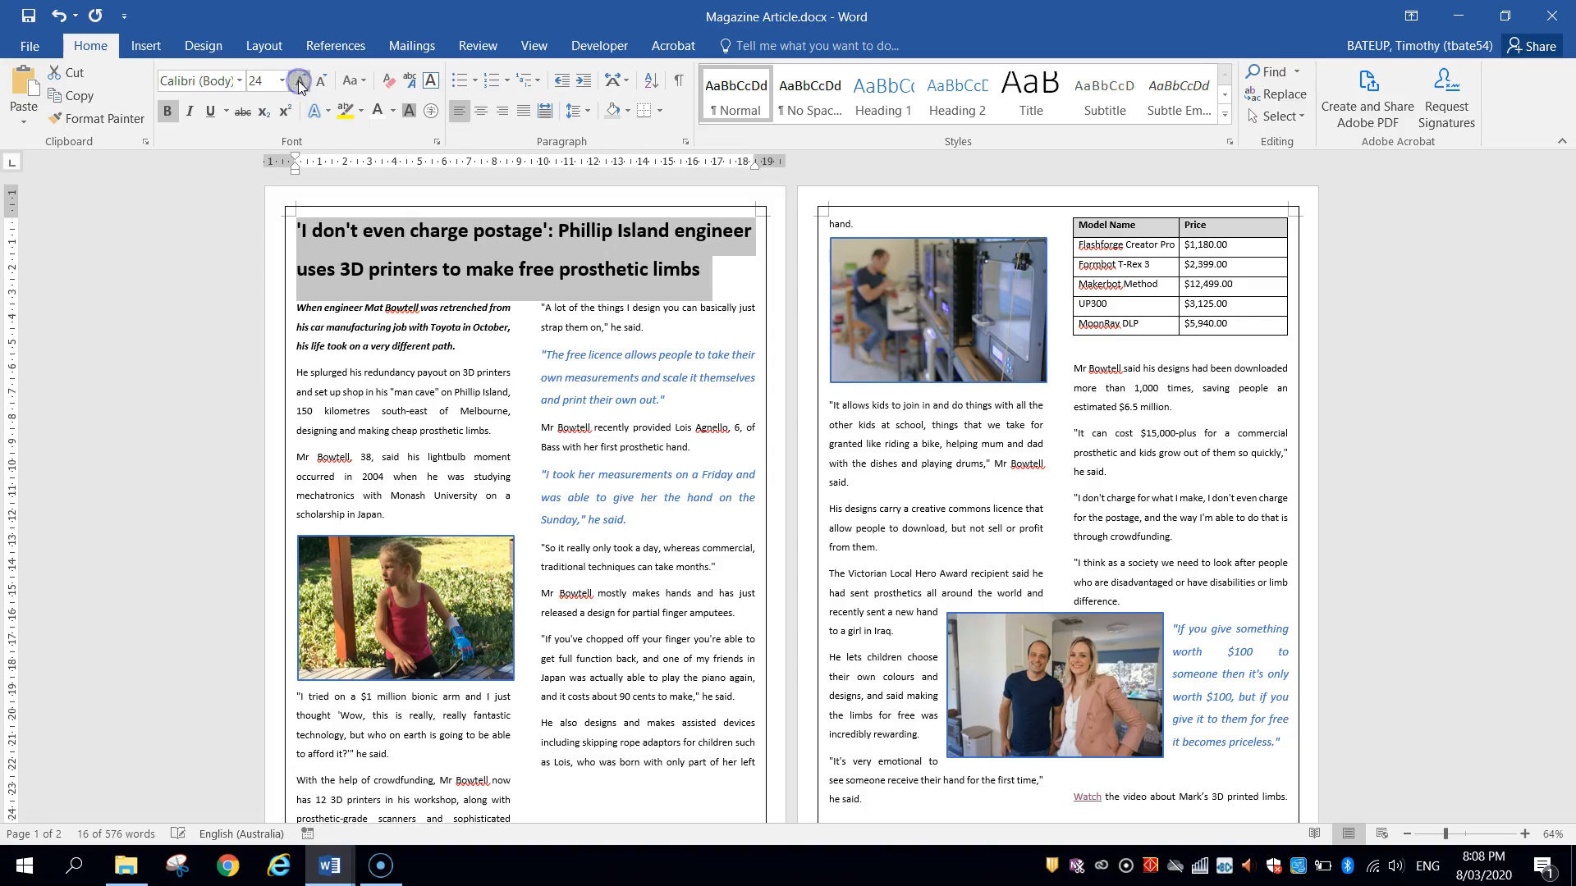
click(269, 82)
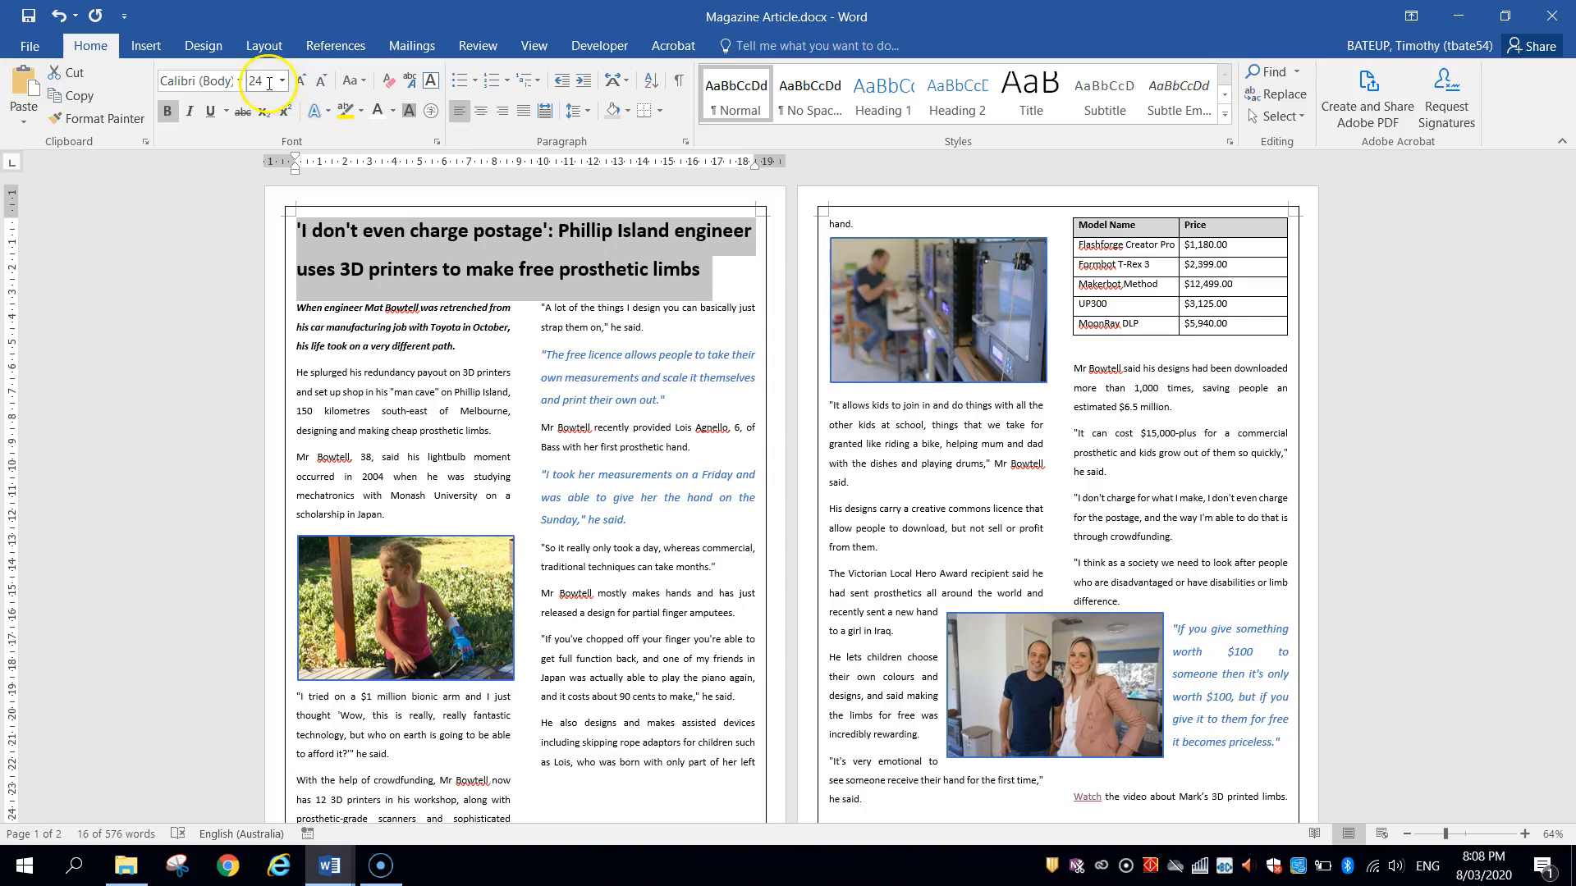
click(510, 278)
click(314, 230)
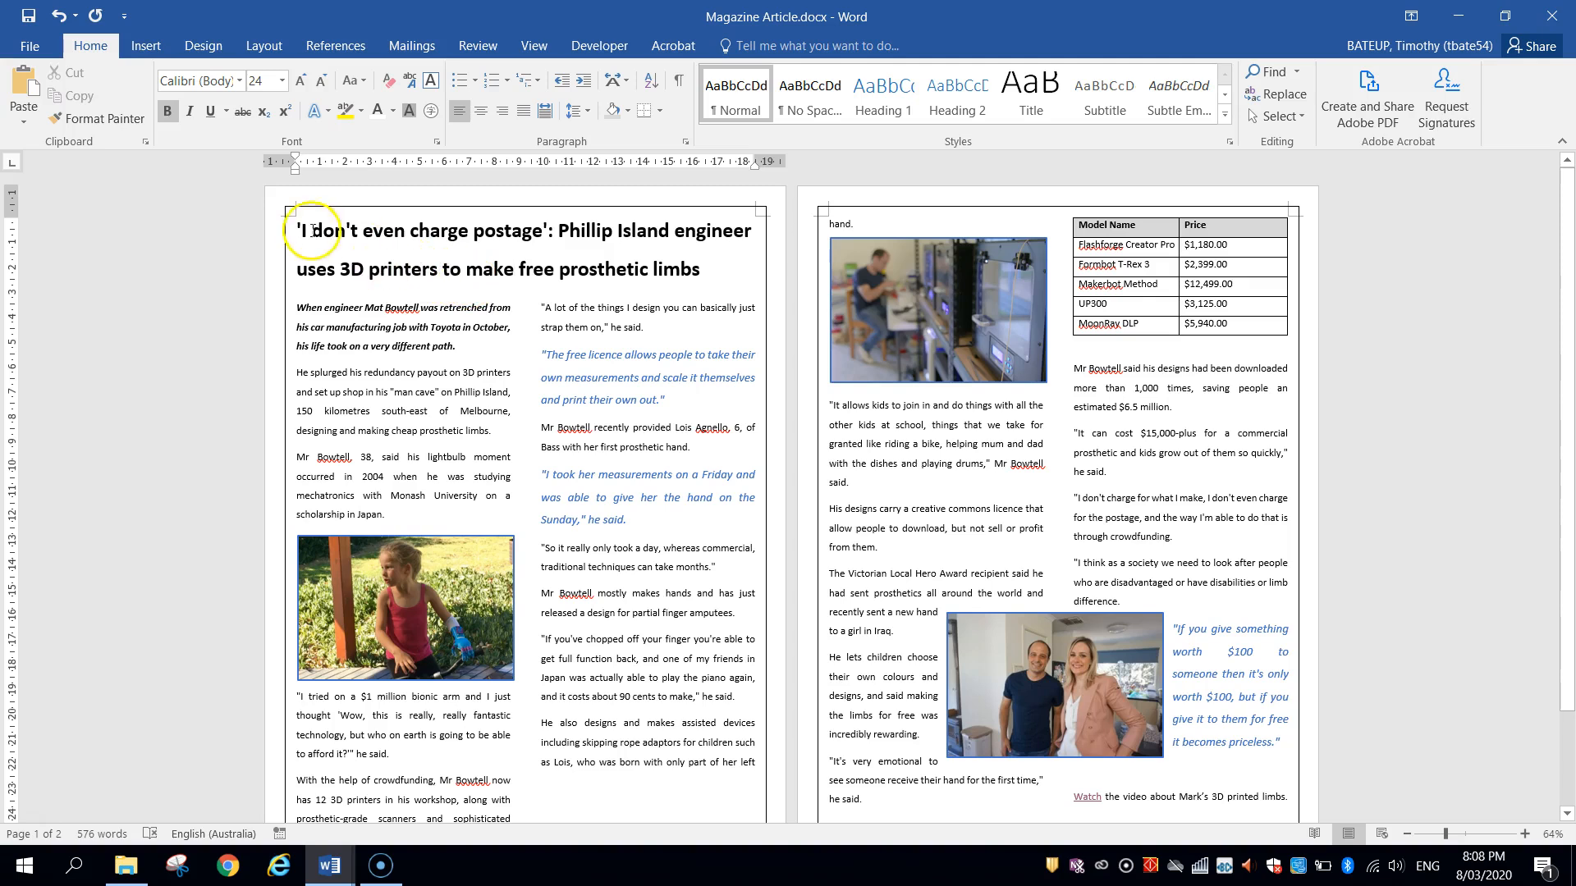
Centre the two-line article title across the top of page one.
drag(316, 230, 714, 264)
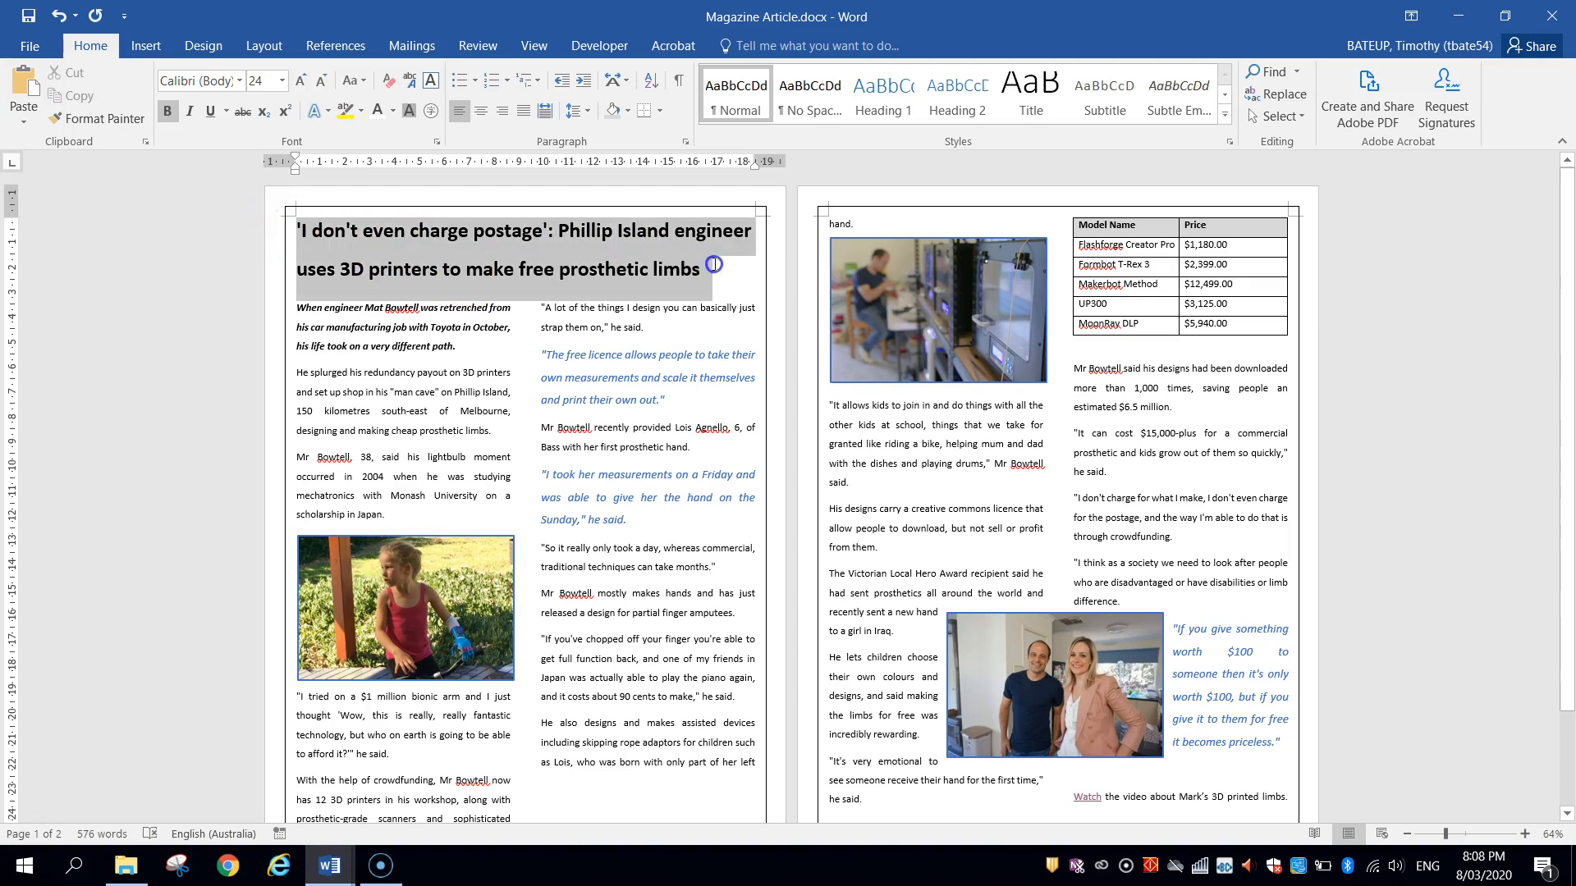
click(483, 114)
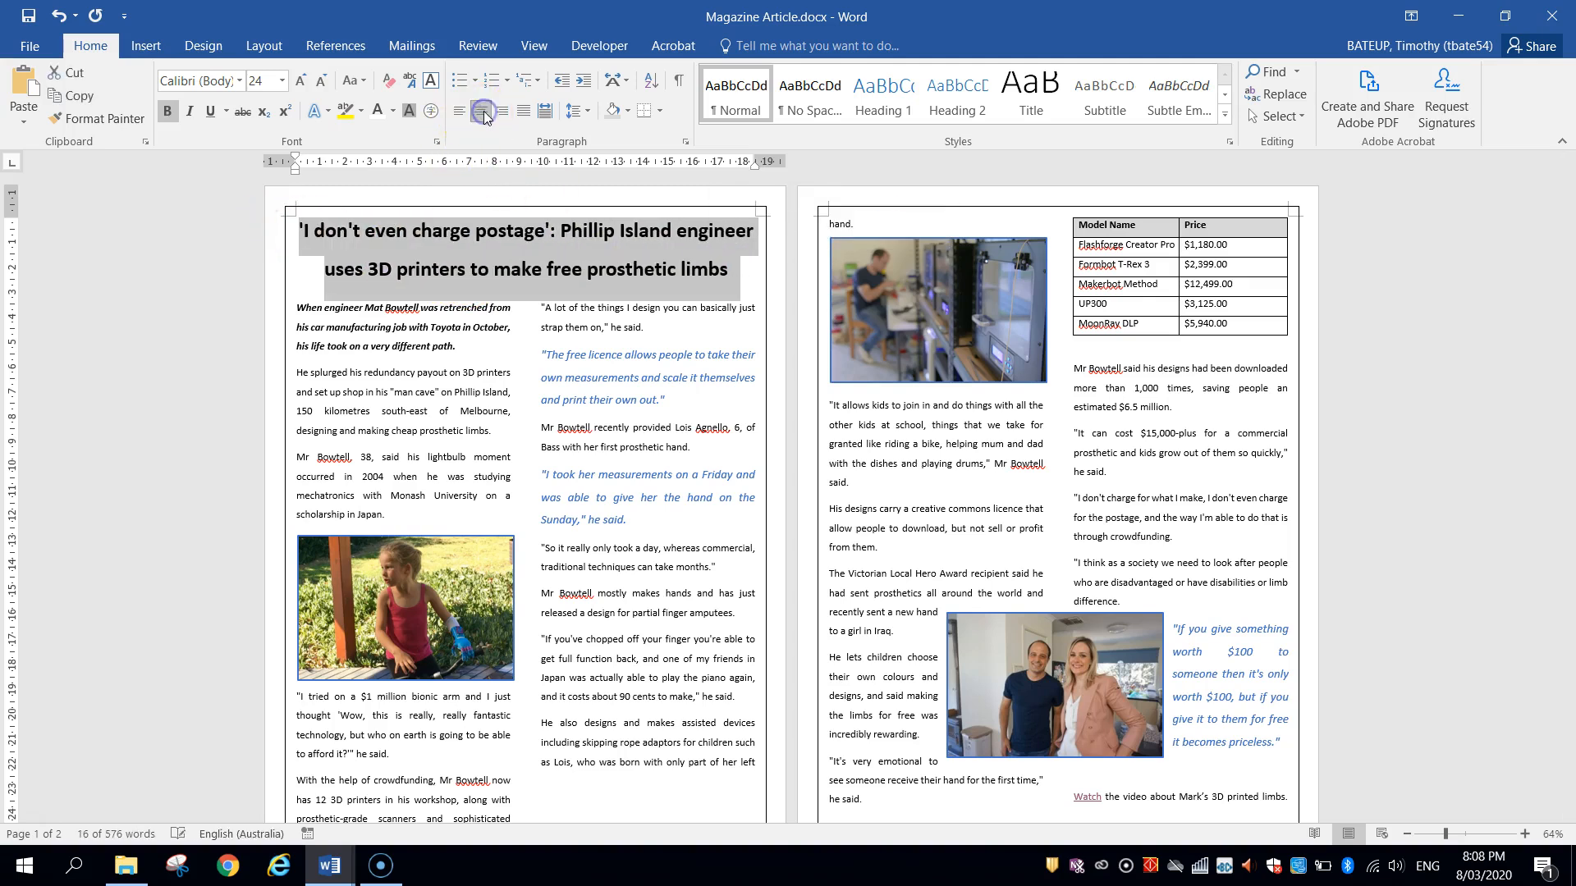
click(515, 230)
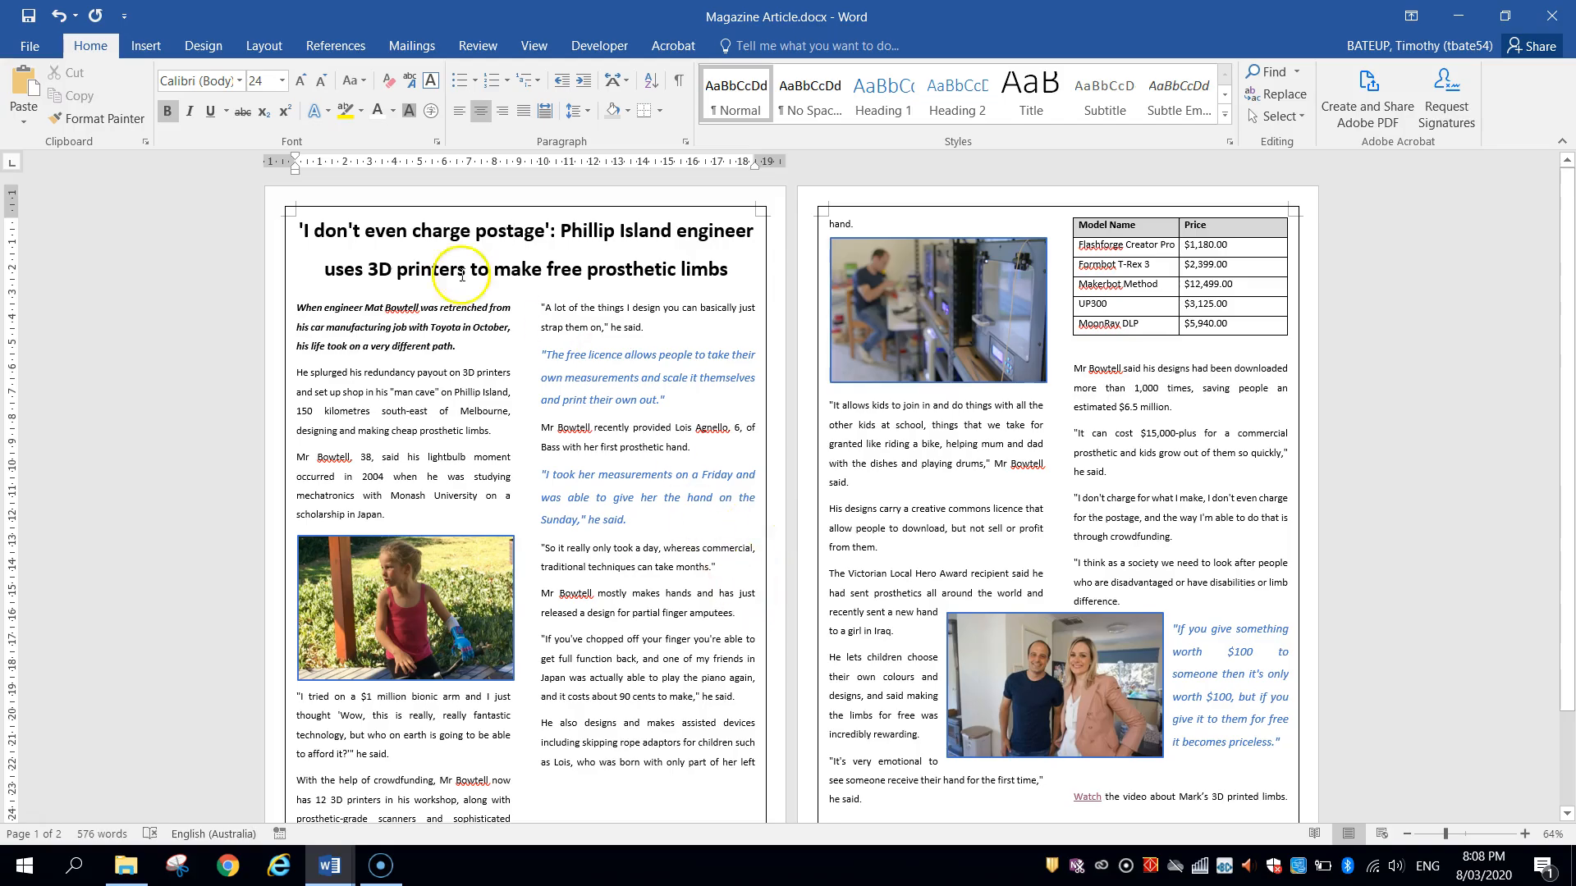
drag(305, 228, 725, 266)
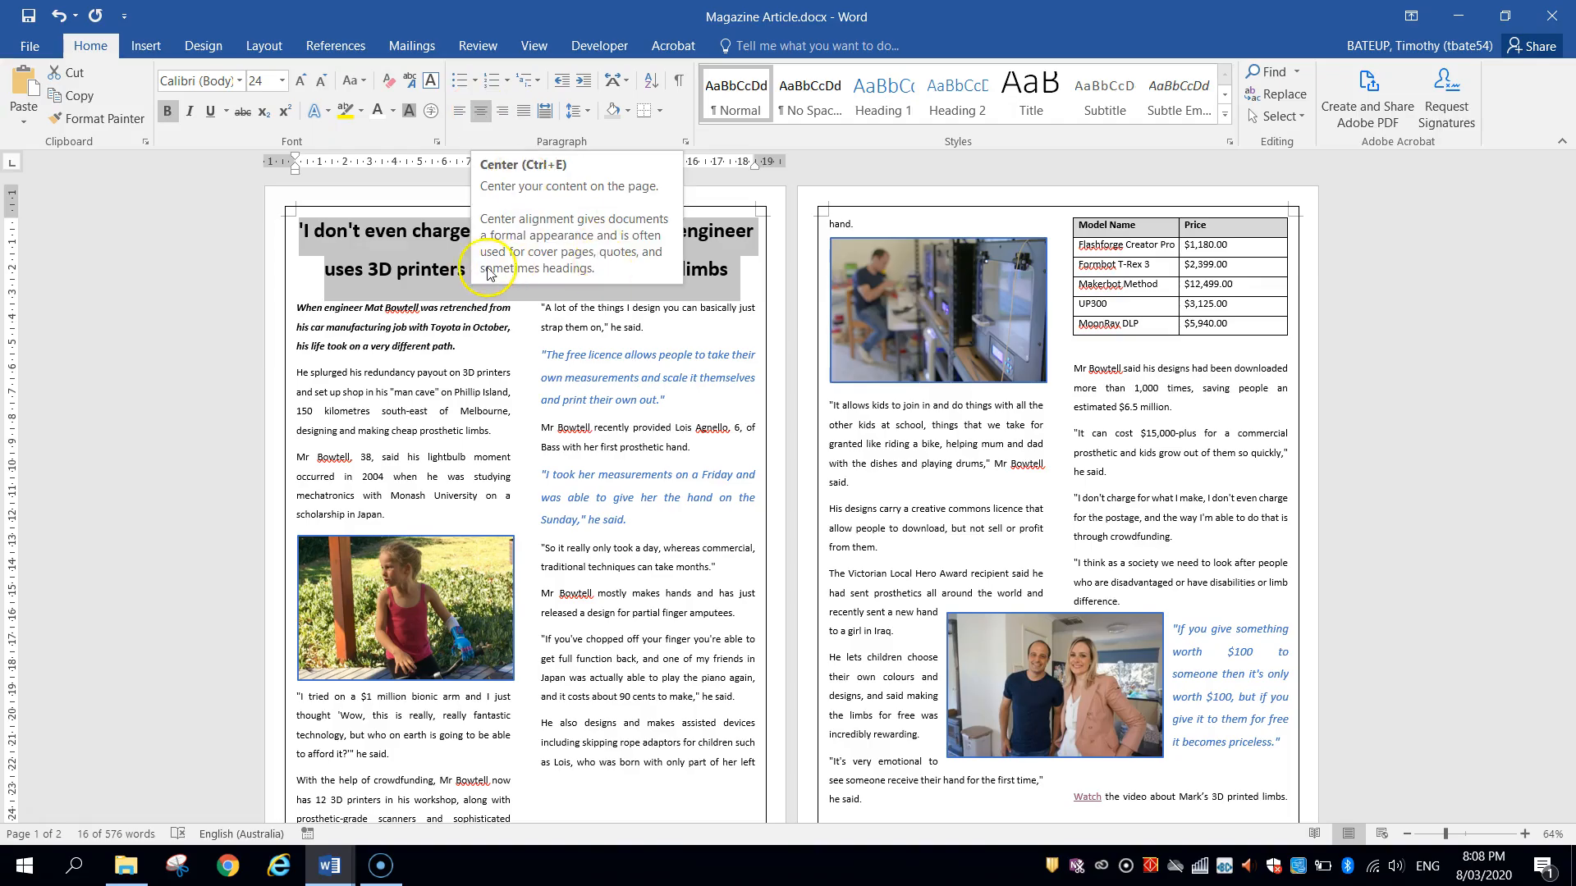
click(449, 256)
Move the 3D printers photo directly before the "It allows kids to join in" paragraph at the start of page two.
scroll(611, 465, down, 3)
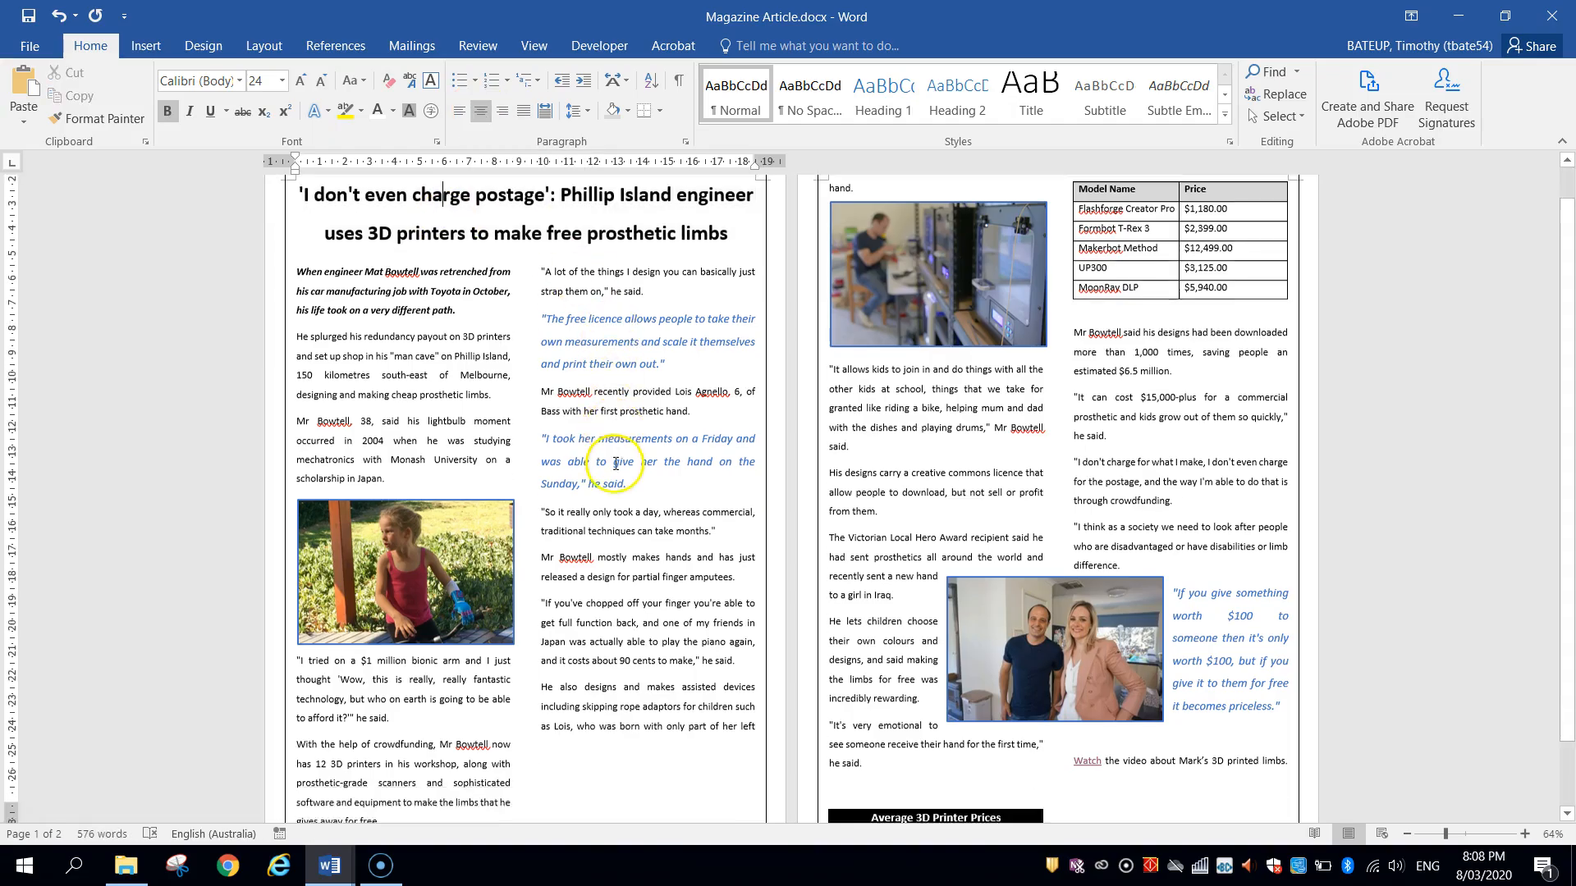
mouse_move(904, 205)
mouse_down()
mouse_move(700, 579)
mouse_move(596, 684)
mouse_up()
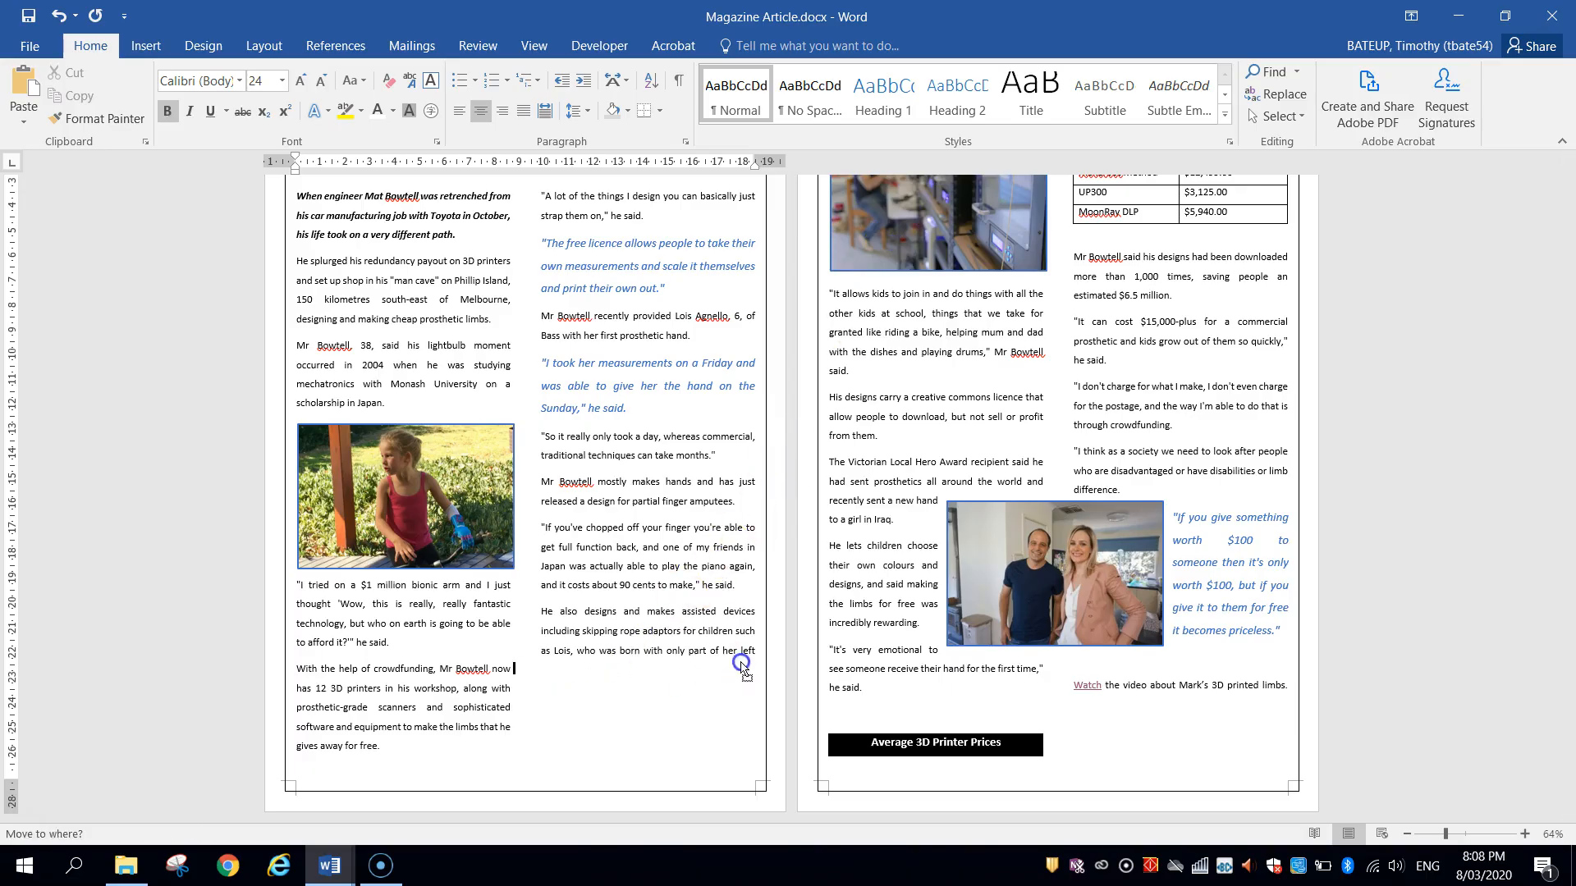
drag(759, 651, 760, 651)
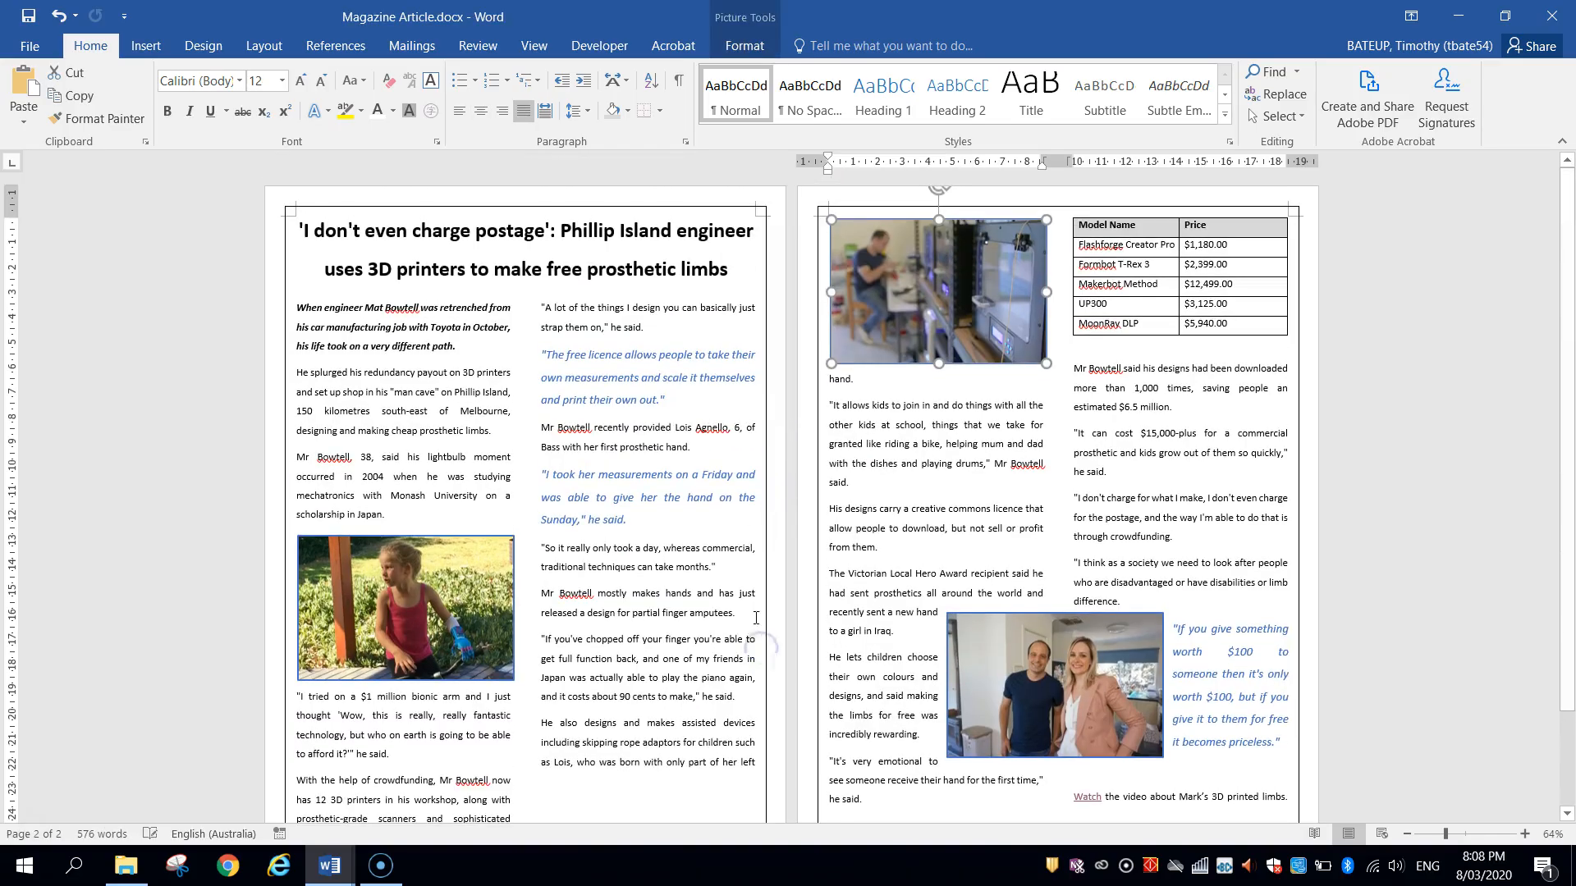
mouse_move(862, 312)
mouse_down()
mouse_move(861, 390)
mouse_move(827, 412)
mouse_up()
click(704, 596)
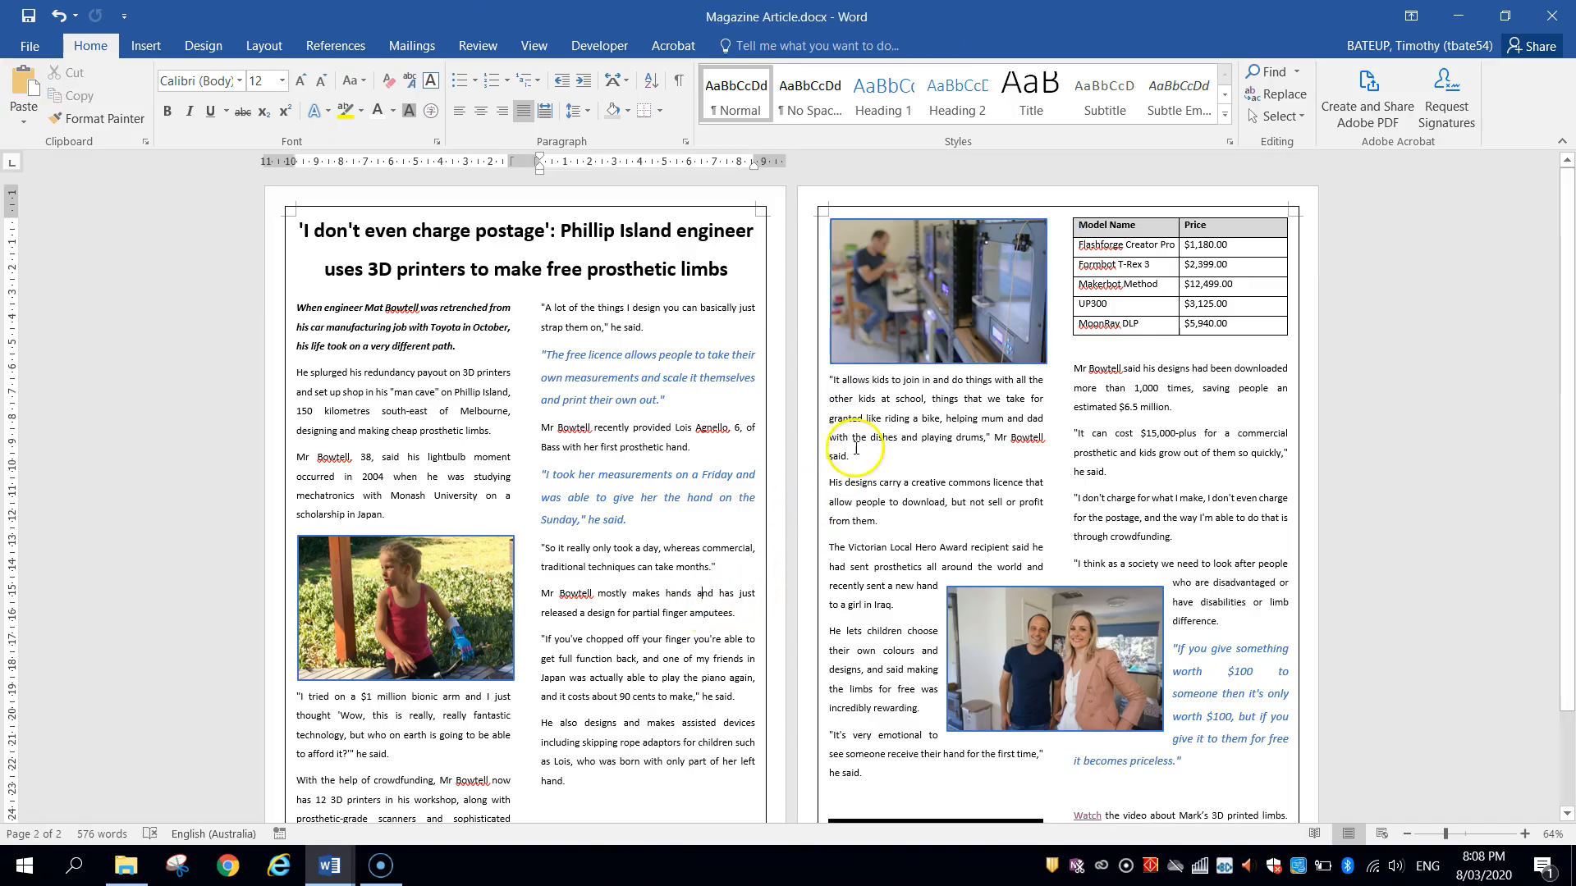
Insert blank lines above the "Average 3D Printer Prices" heading row to push it into page two's second column with its table.
scroll(935, 620, down, 2)
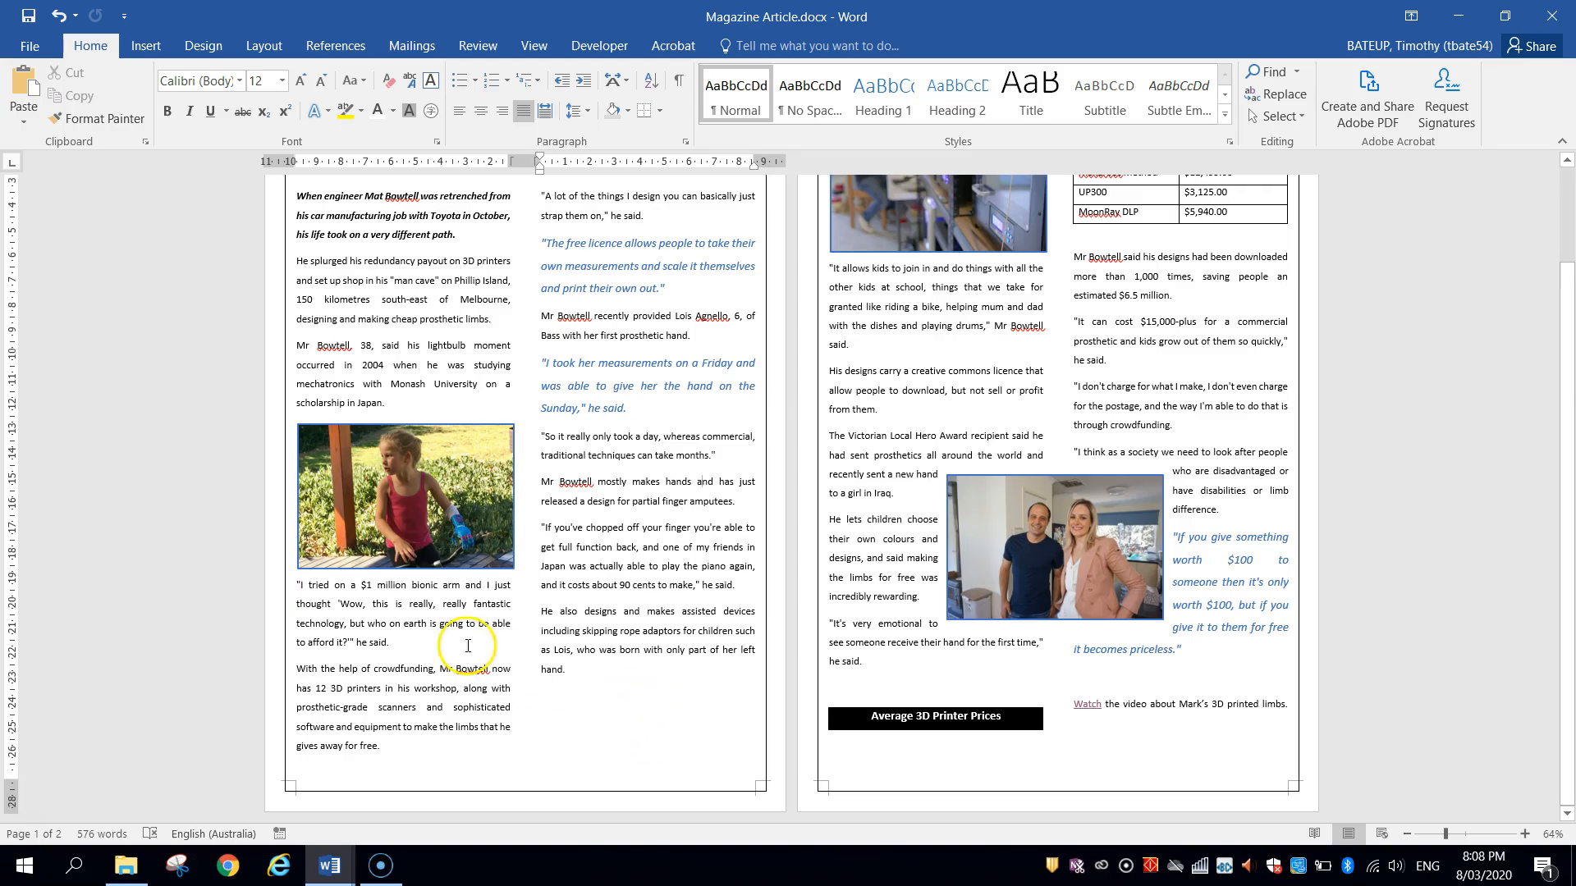
click(871, 686)
scroll(1026, 575, up, 2)
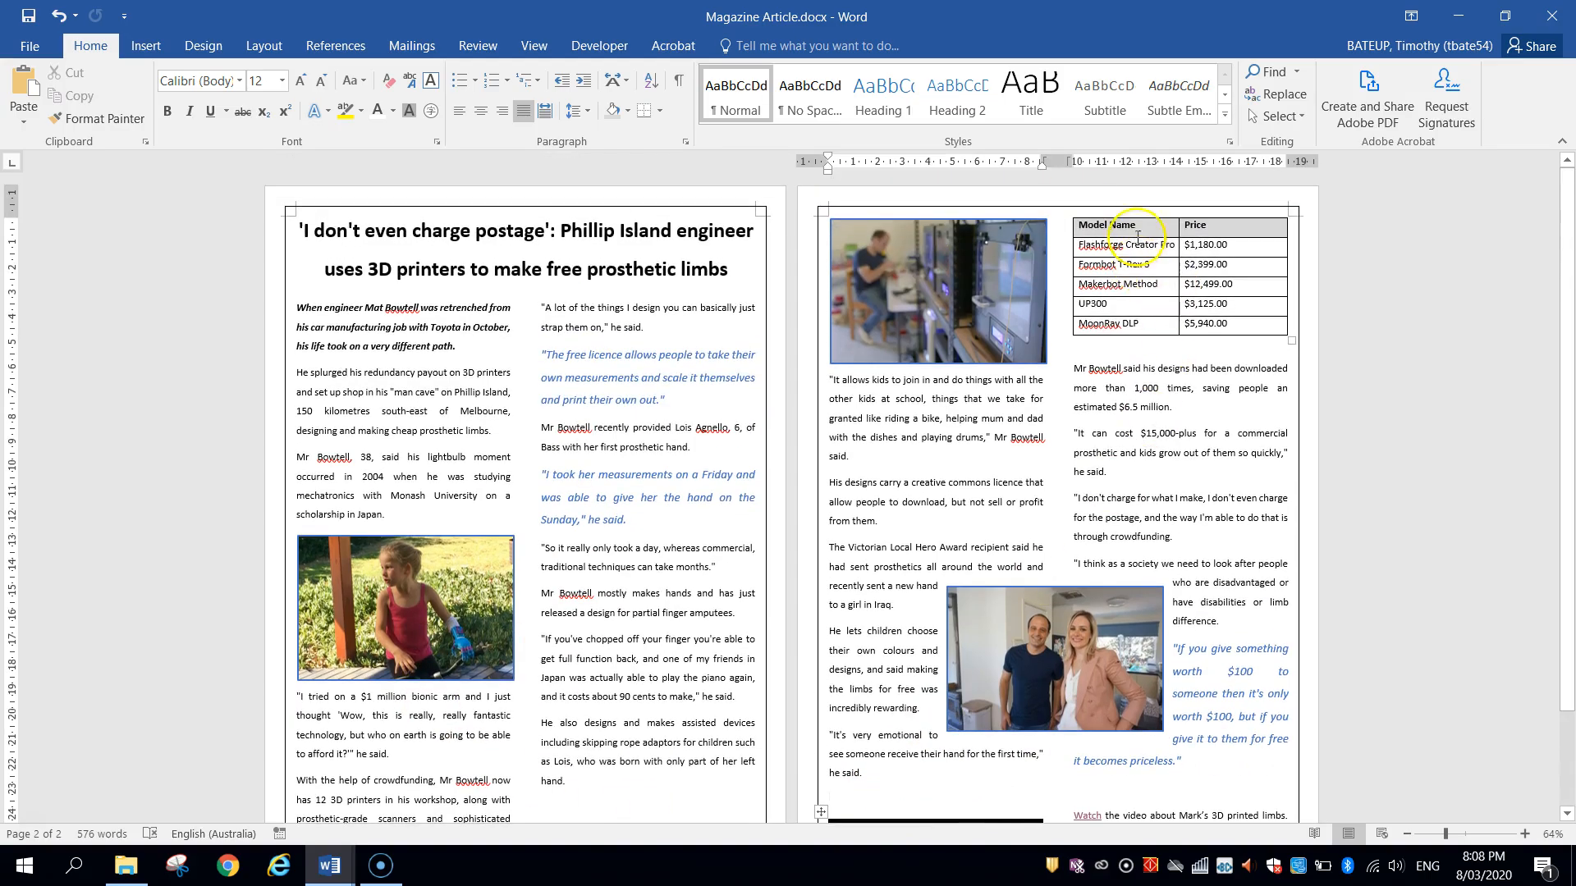
scroll(985, 690, down, 2)
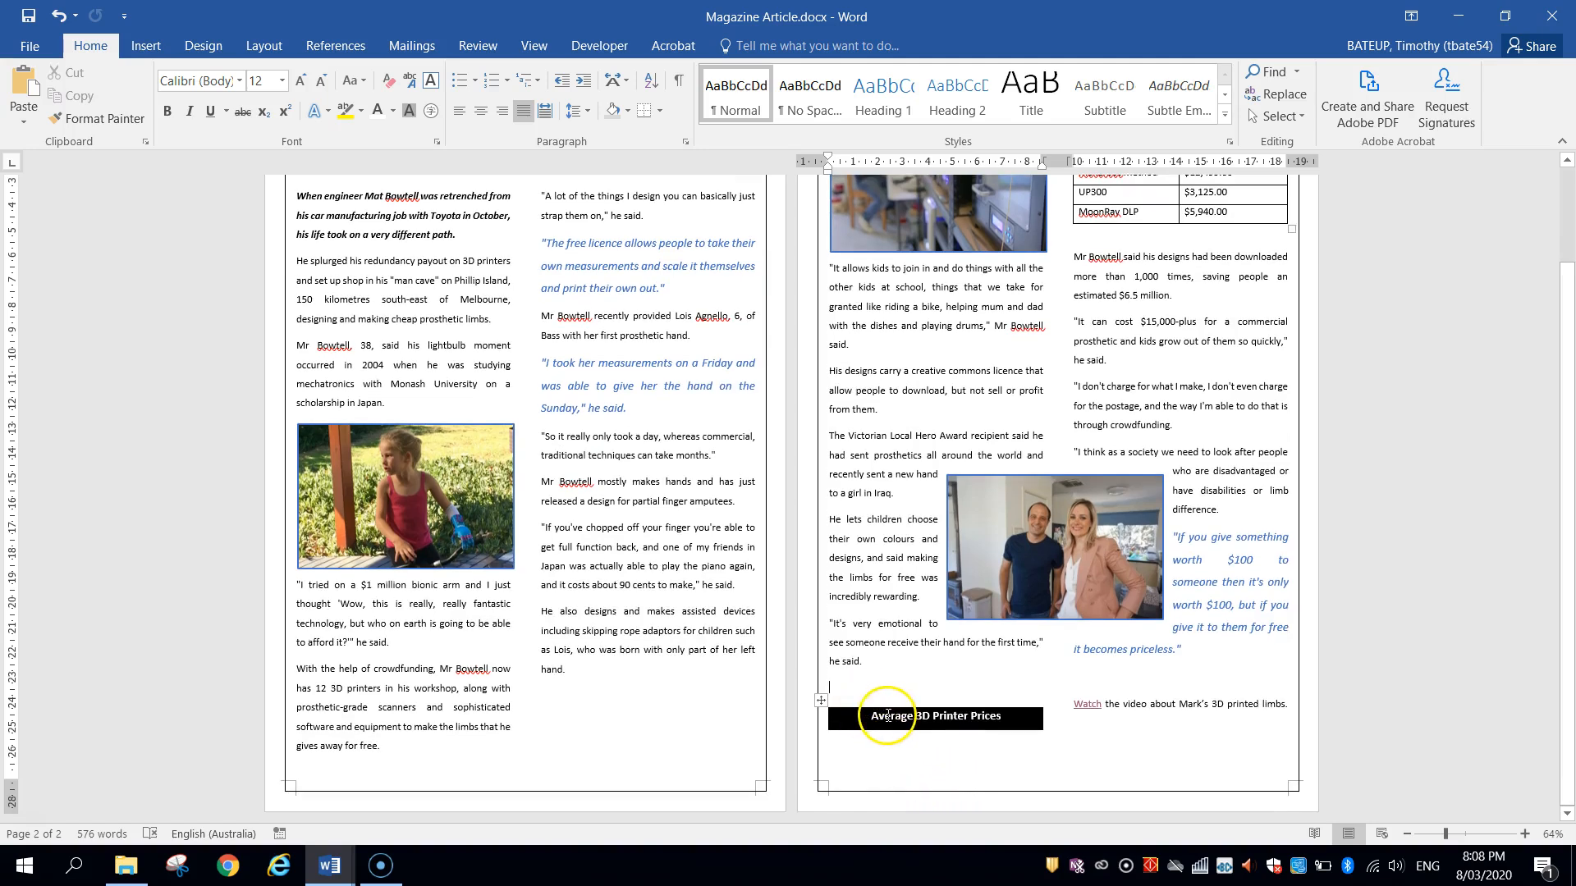
click(848, 686)
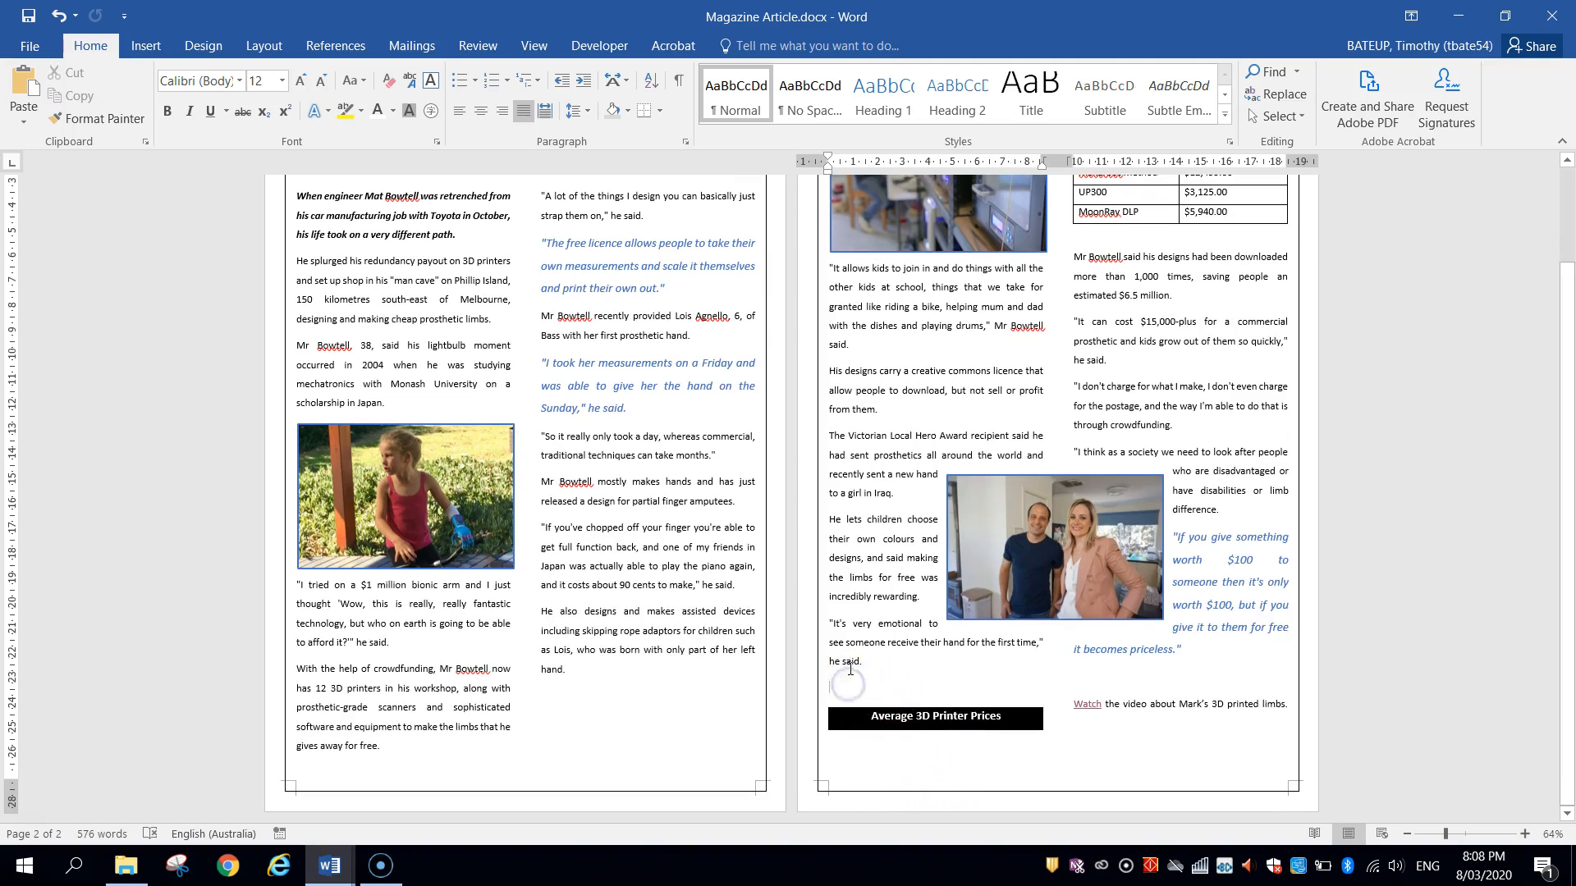
key(Return)
key(Return)
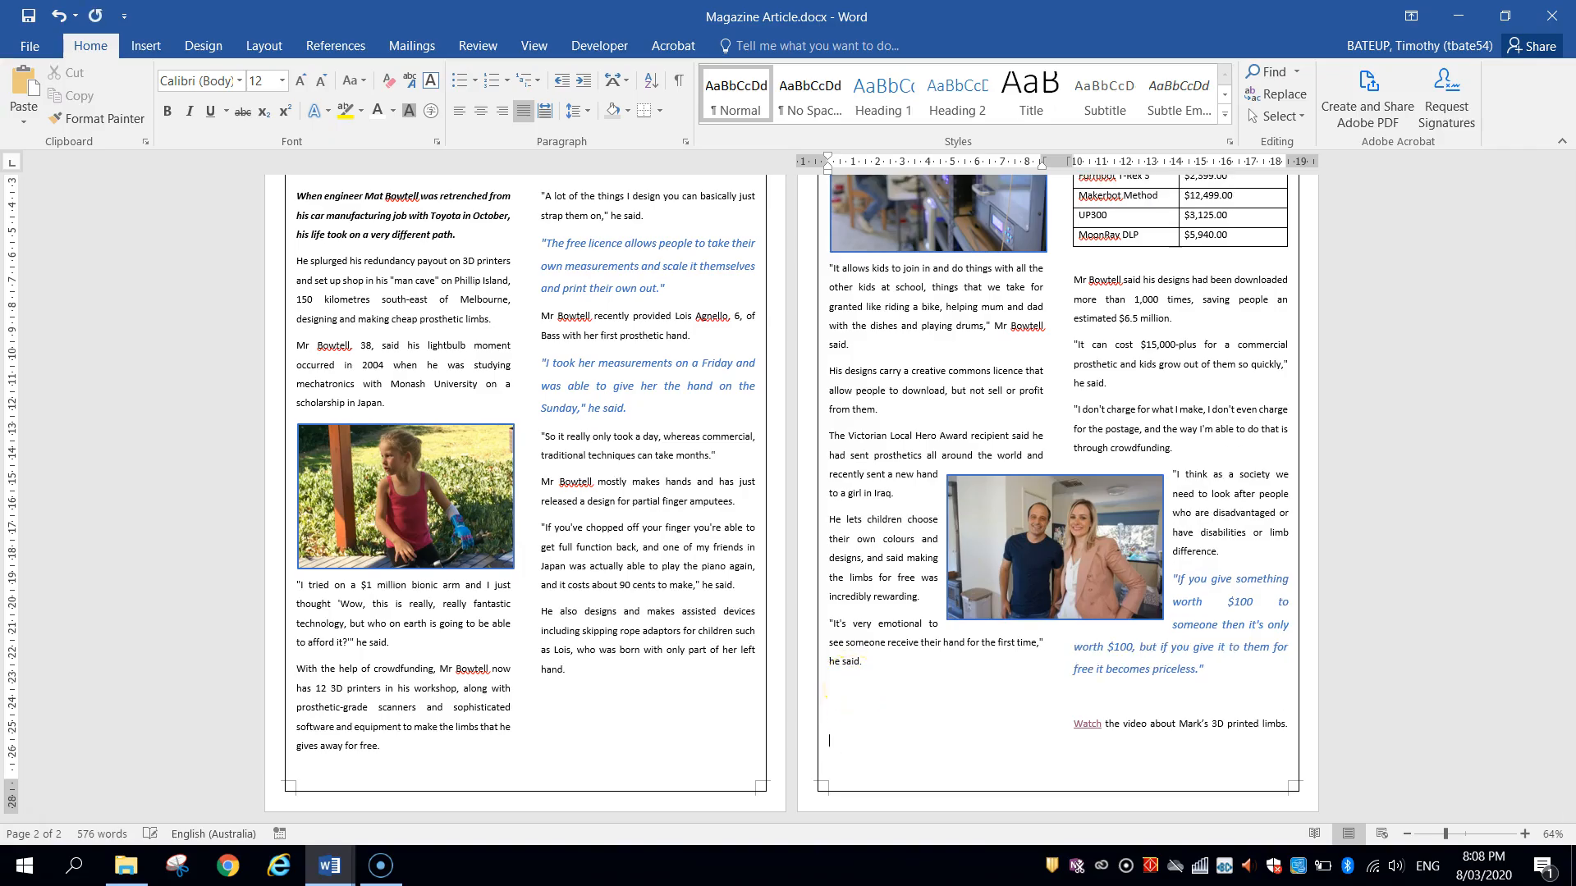
key(ctrl+z)
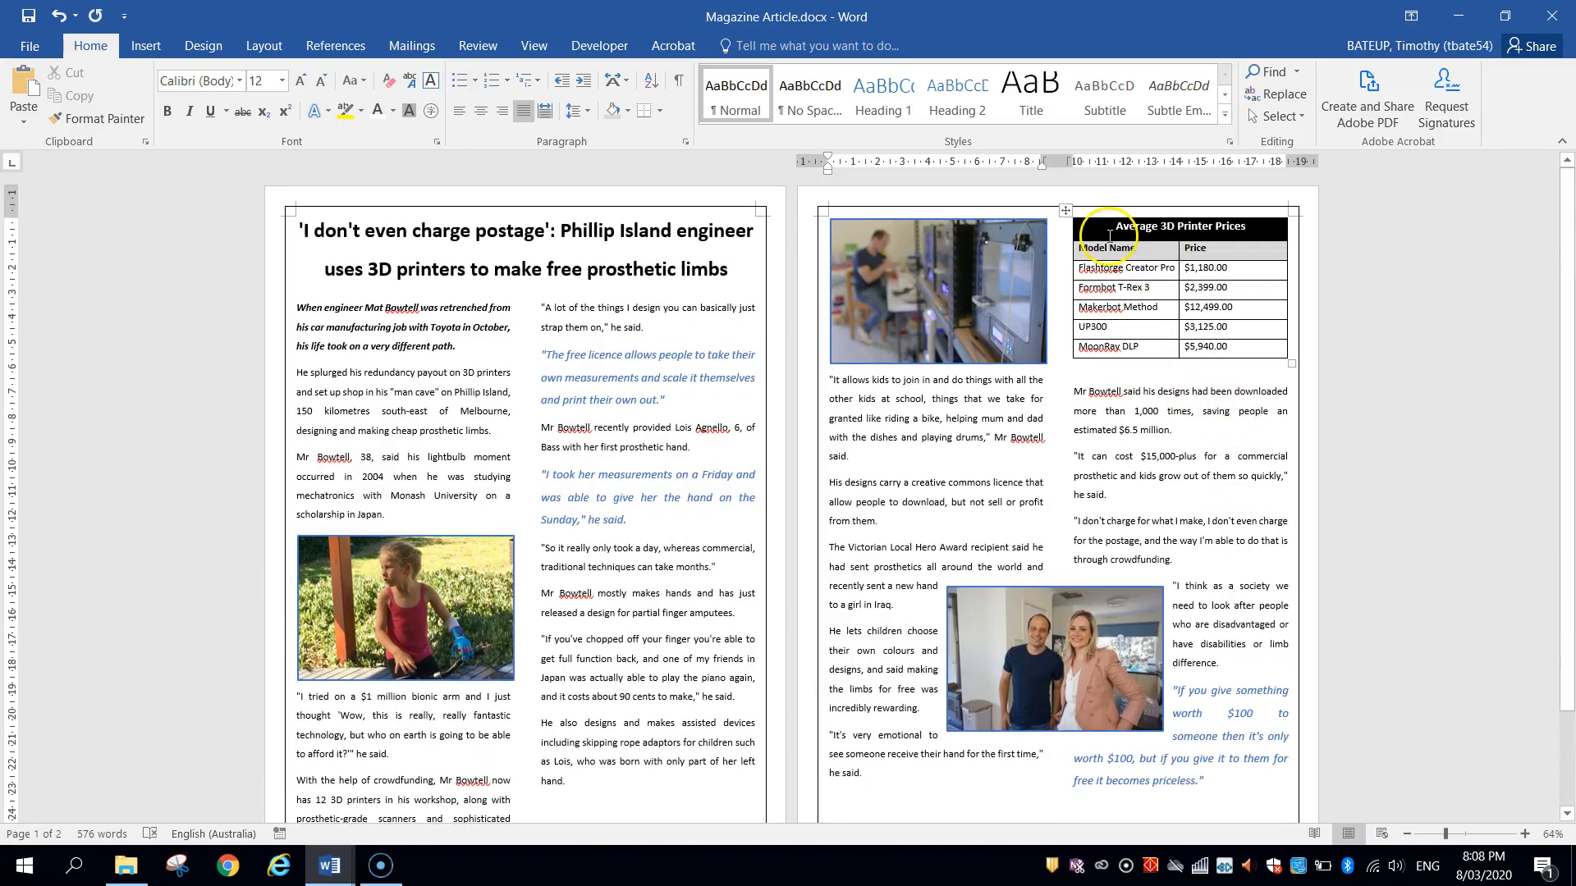
Move the photo of the couple on page two slightly up, so the "If you give something" pull quote sits below it.
scroll(1157, 517, down, 3)
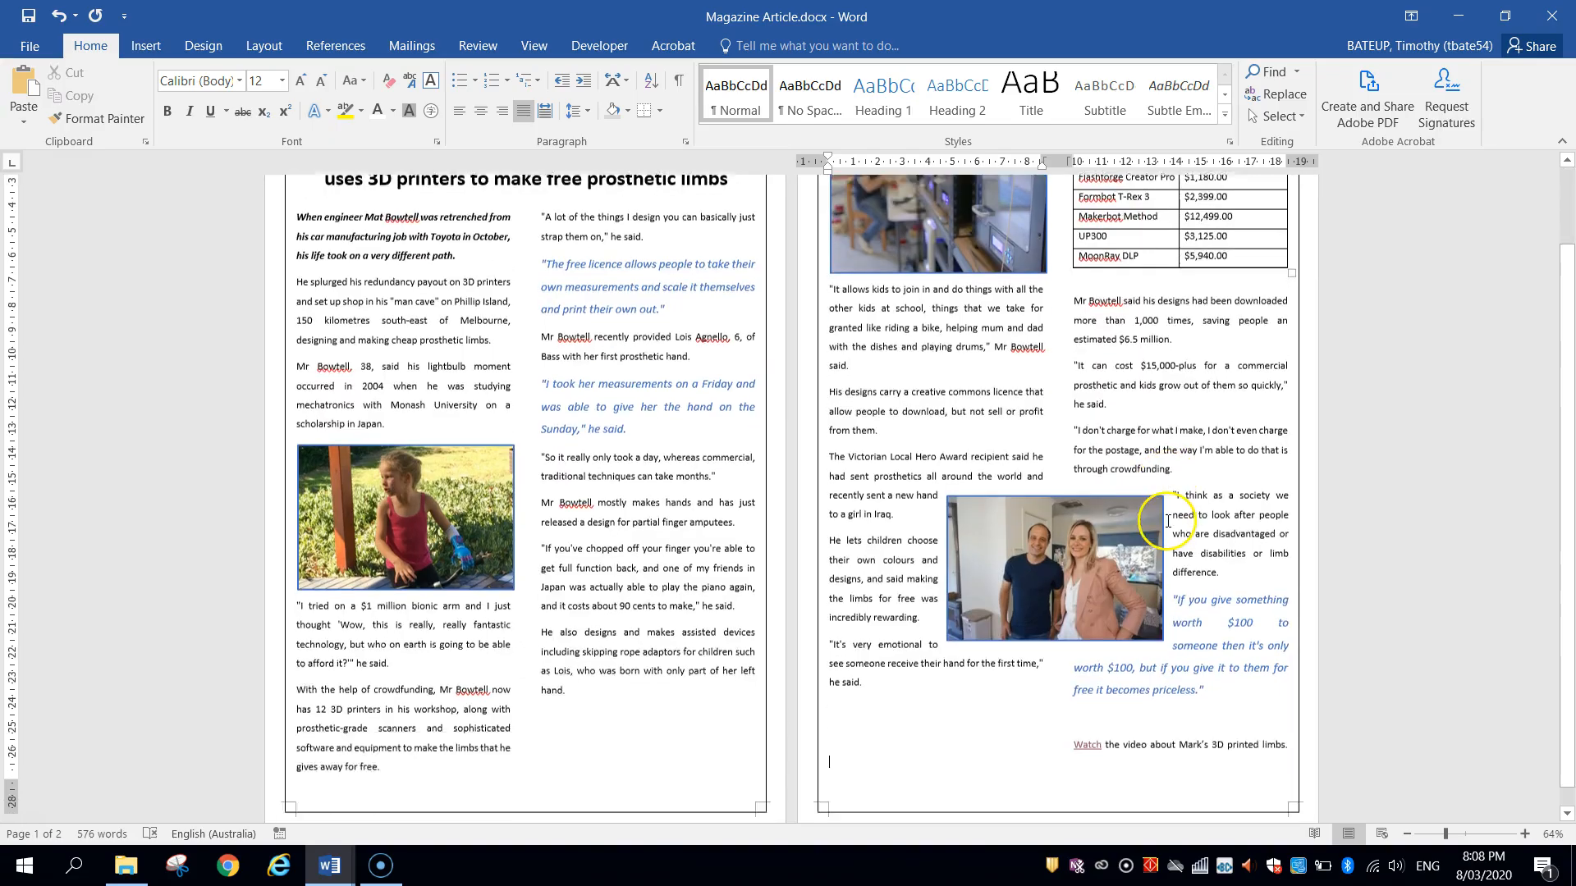
drag(1077, 558, 1083, 512)
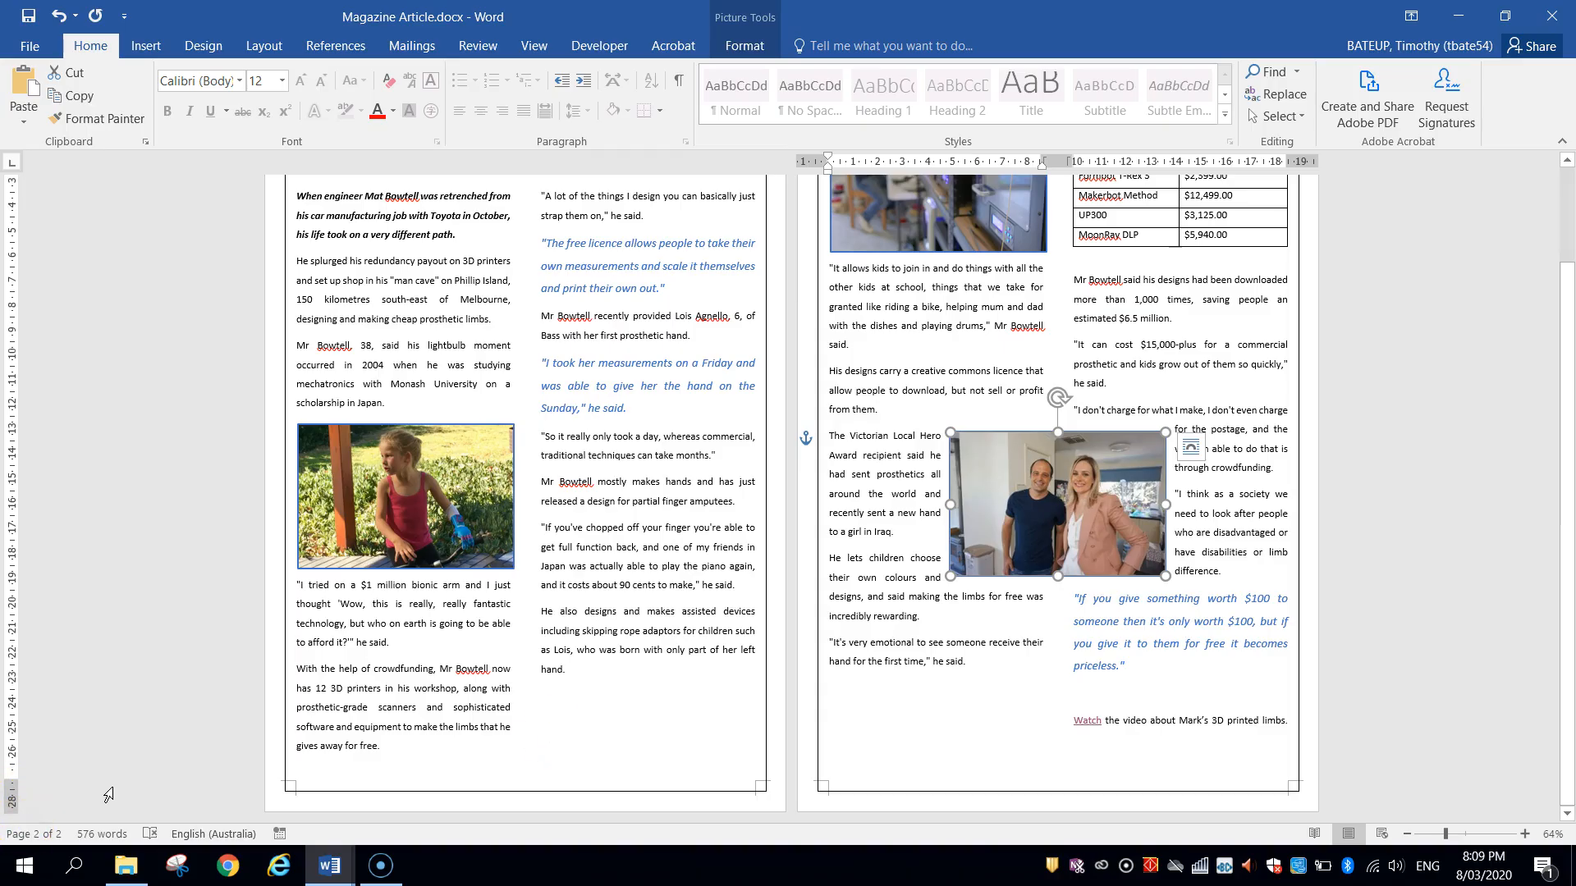
scroll(109, 792, up, 2)
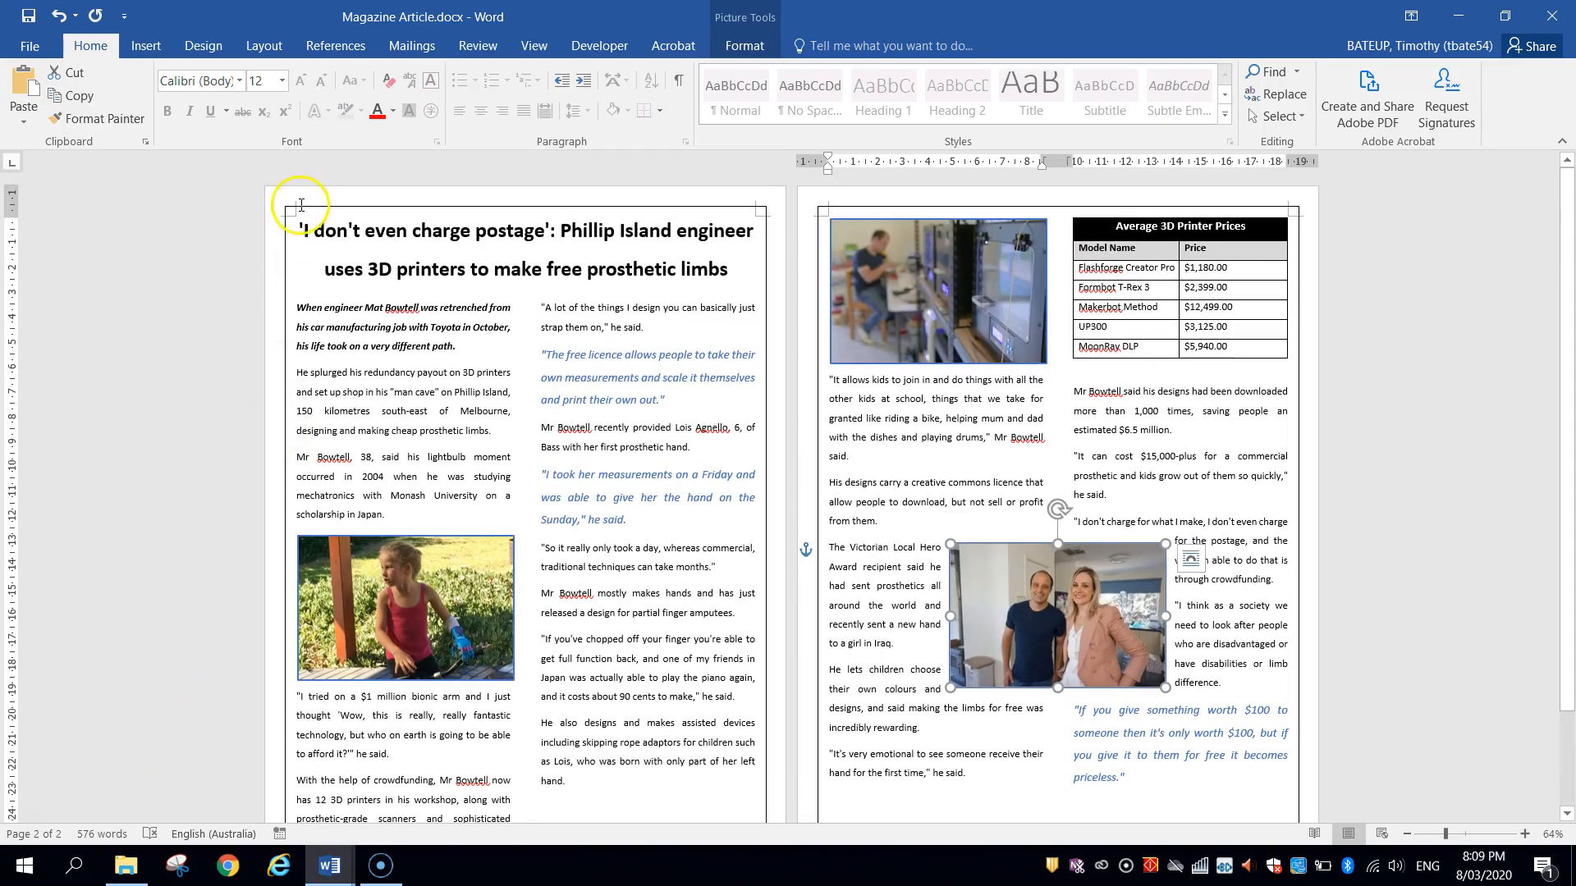
Apply a Dropped drop cap to the letter H of the "He splurged his redundancy payout" paragraph on page one.
scroll(263, 218, up, 5)
scroll(144, 287, up, 4)
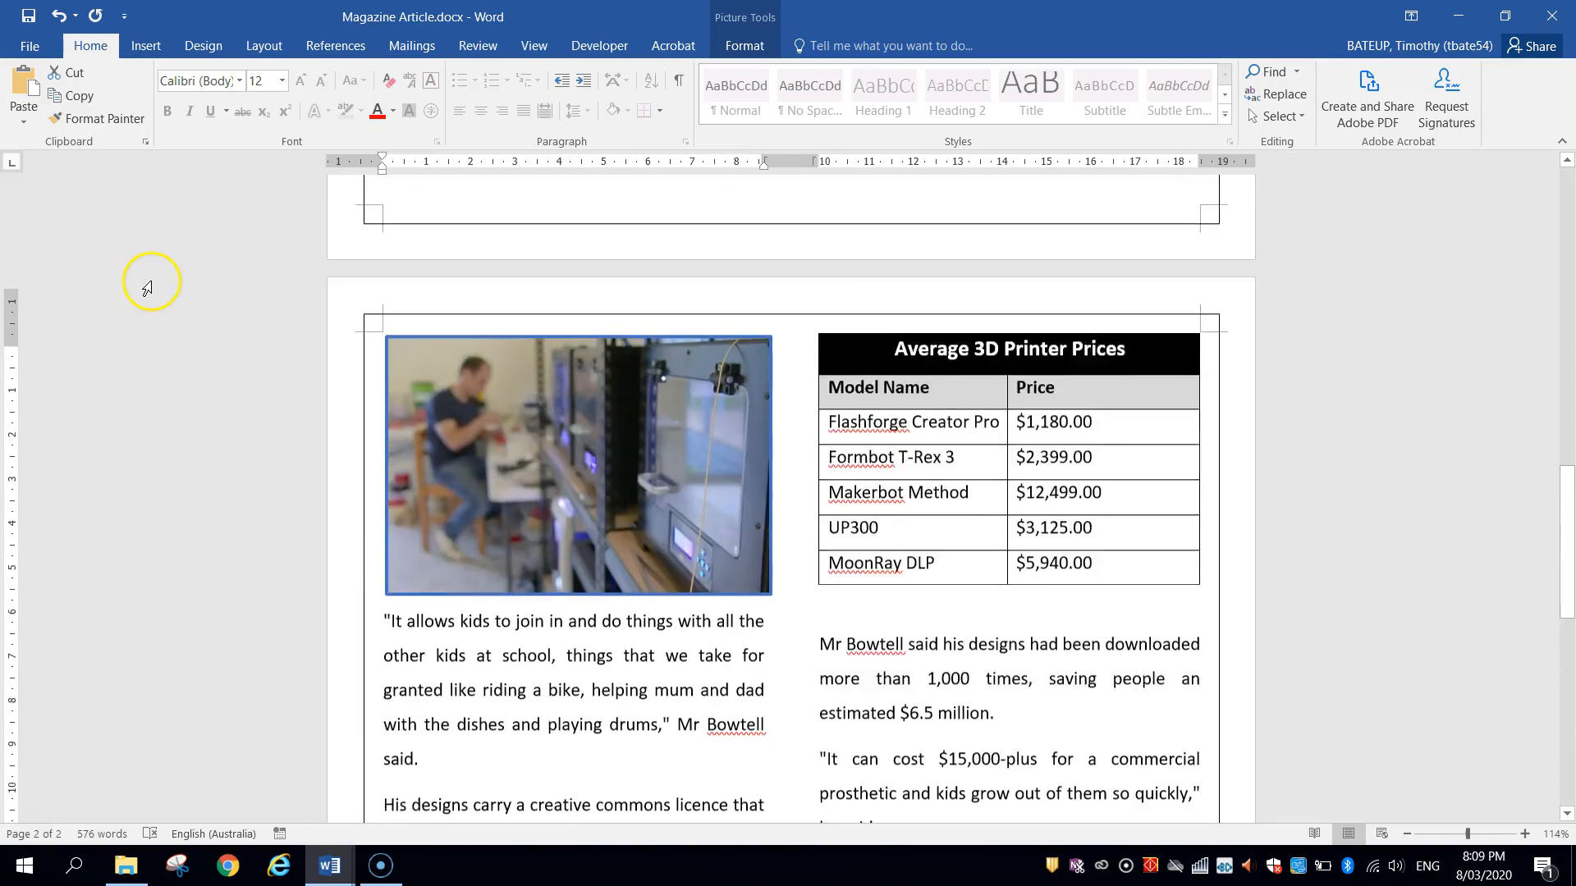
scroll(226, 451, up, 9)
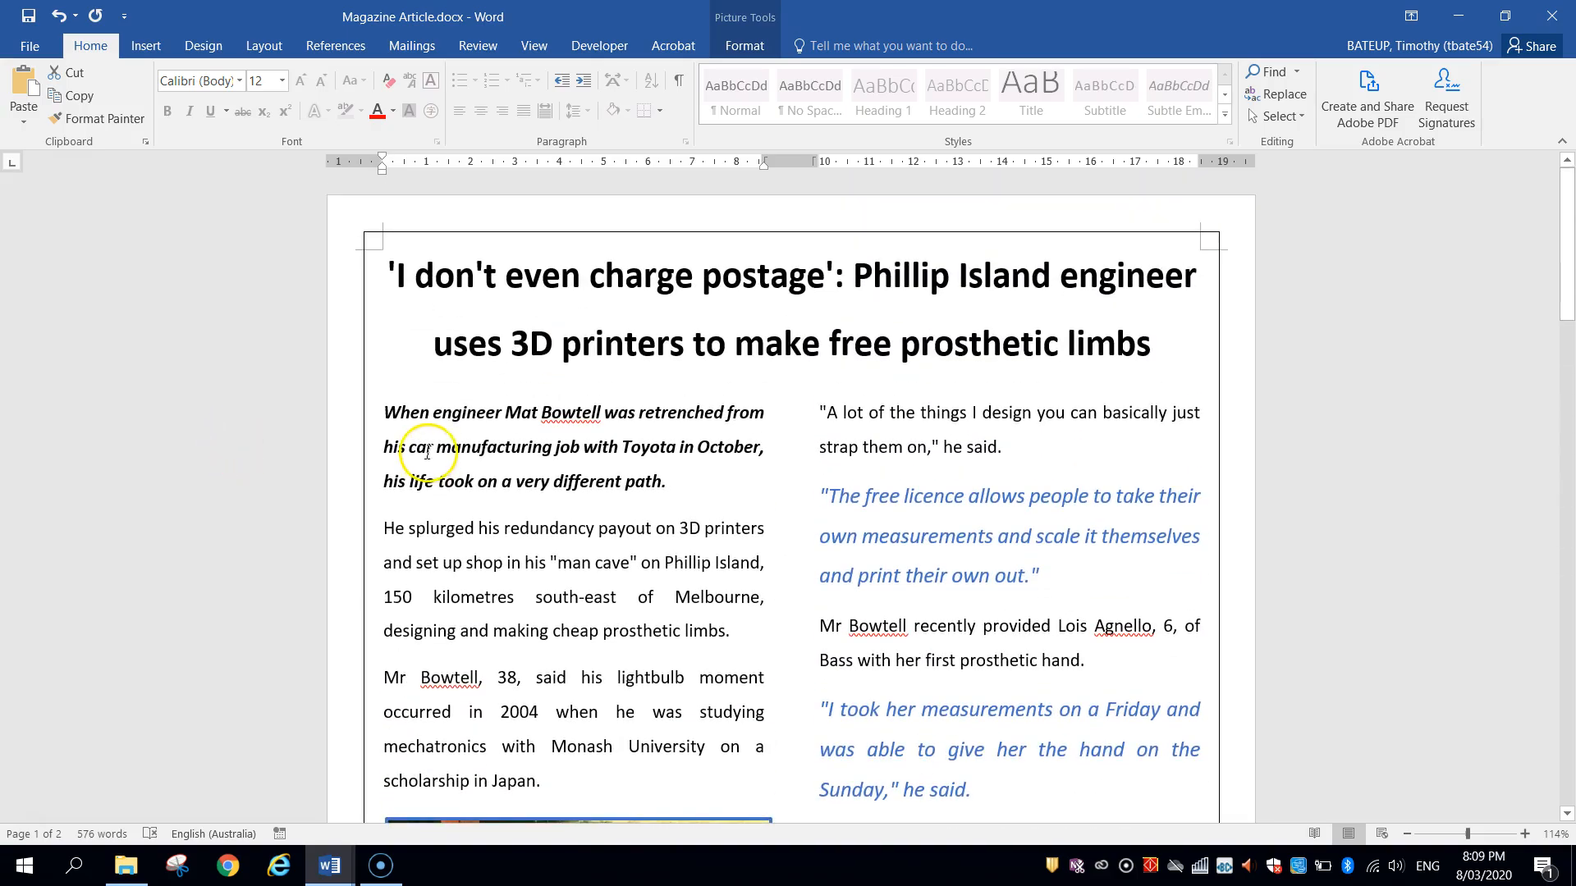
scroll(427, 452, down, 1)
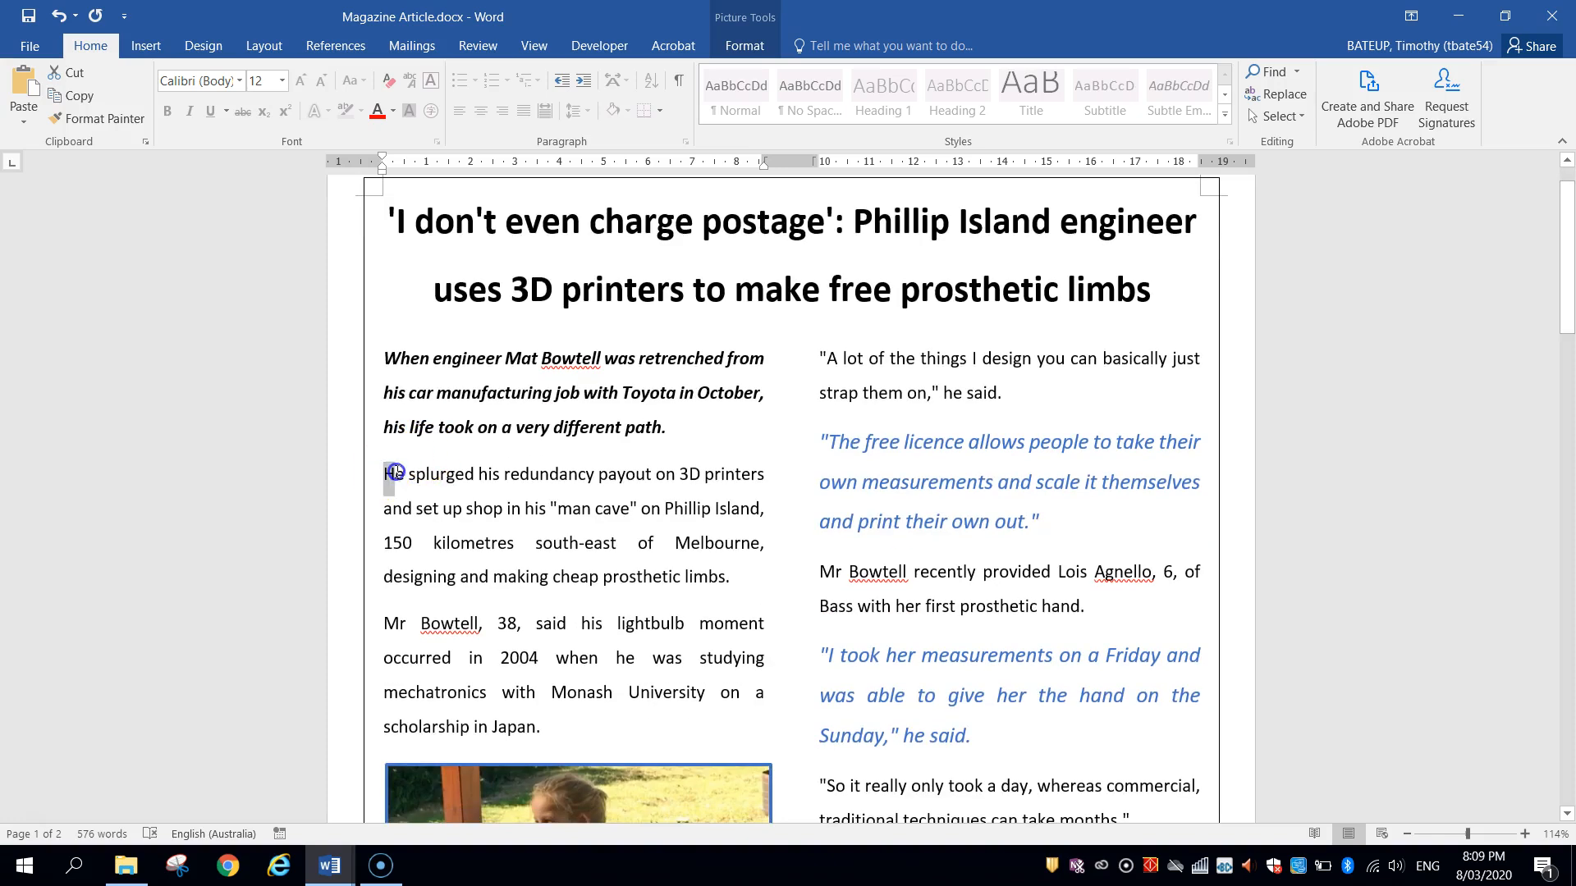
drag(383, 473, 395, 471)
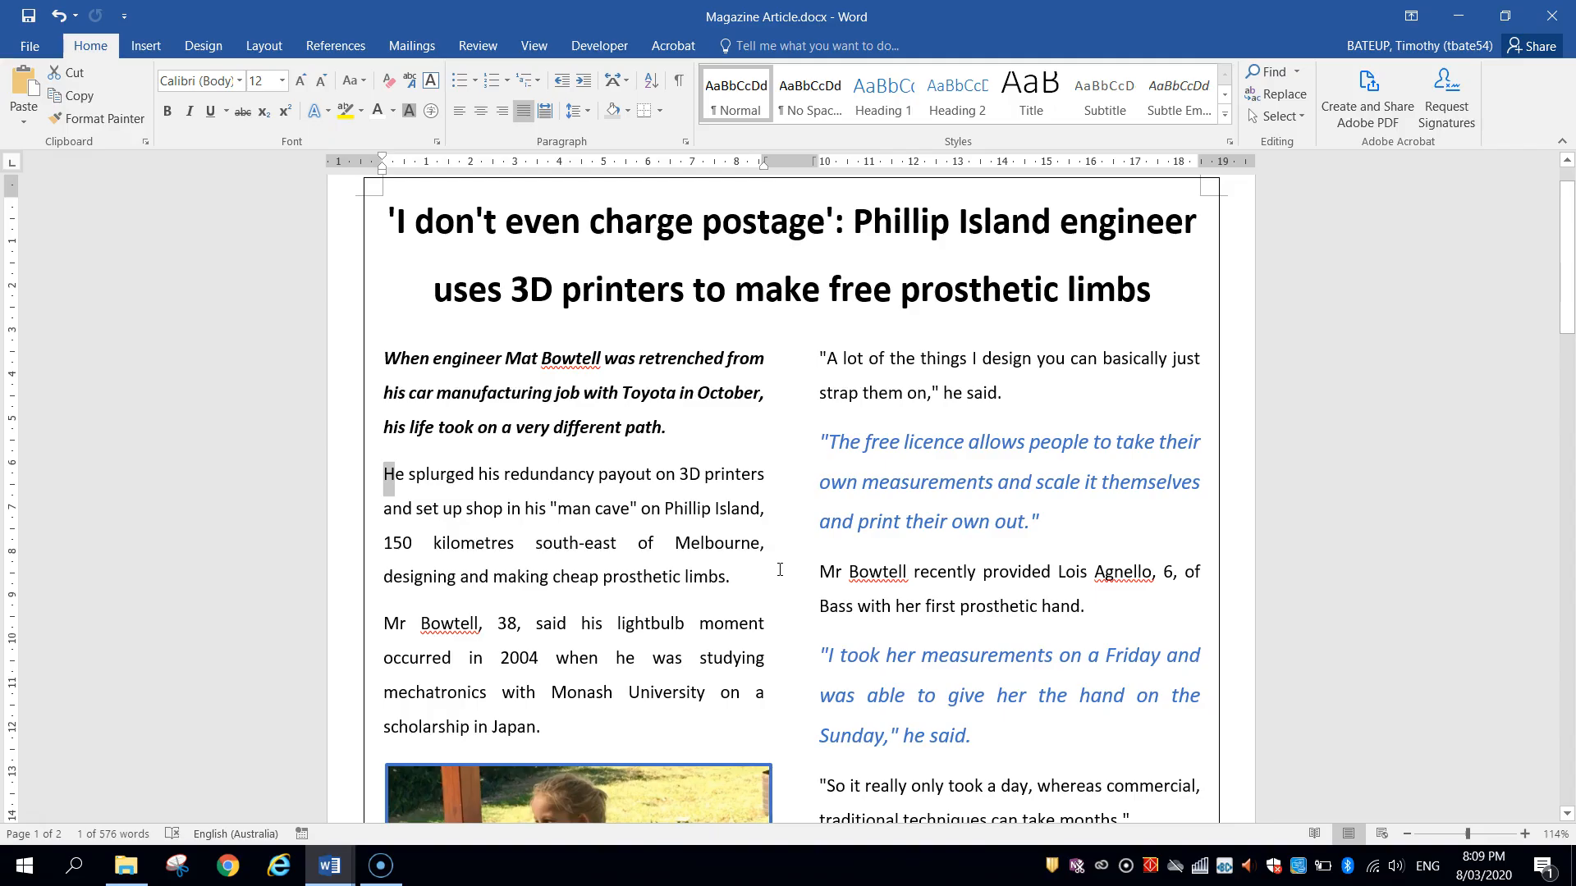
click(491, 544)
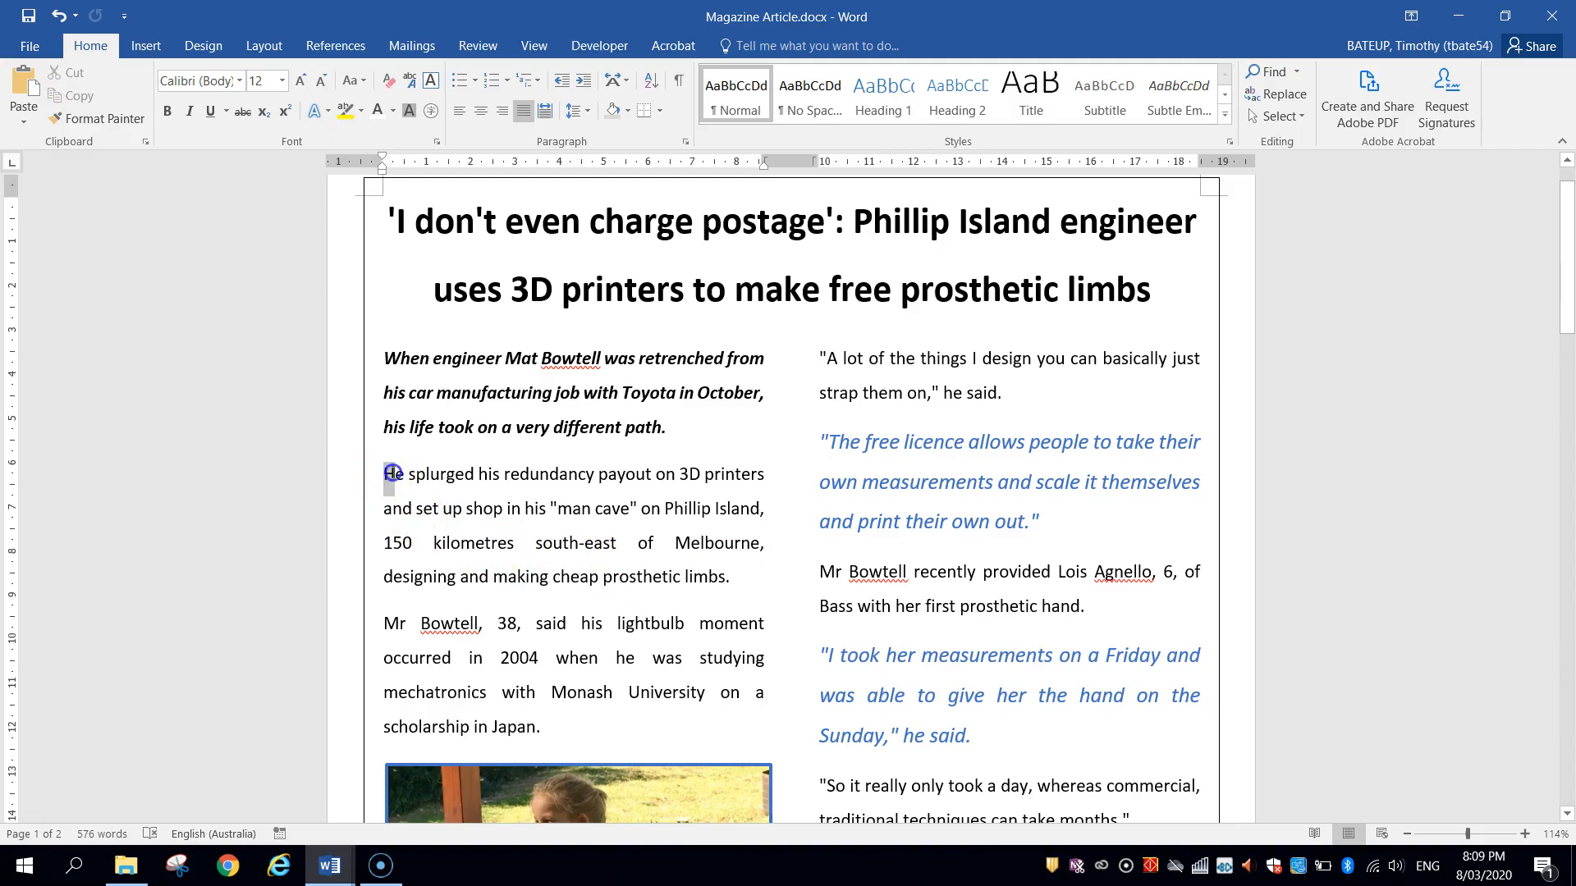
drag(393, 472, 392, 476)
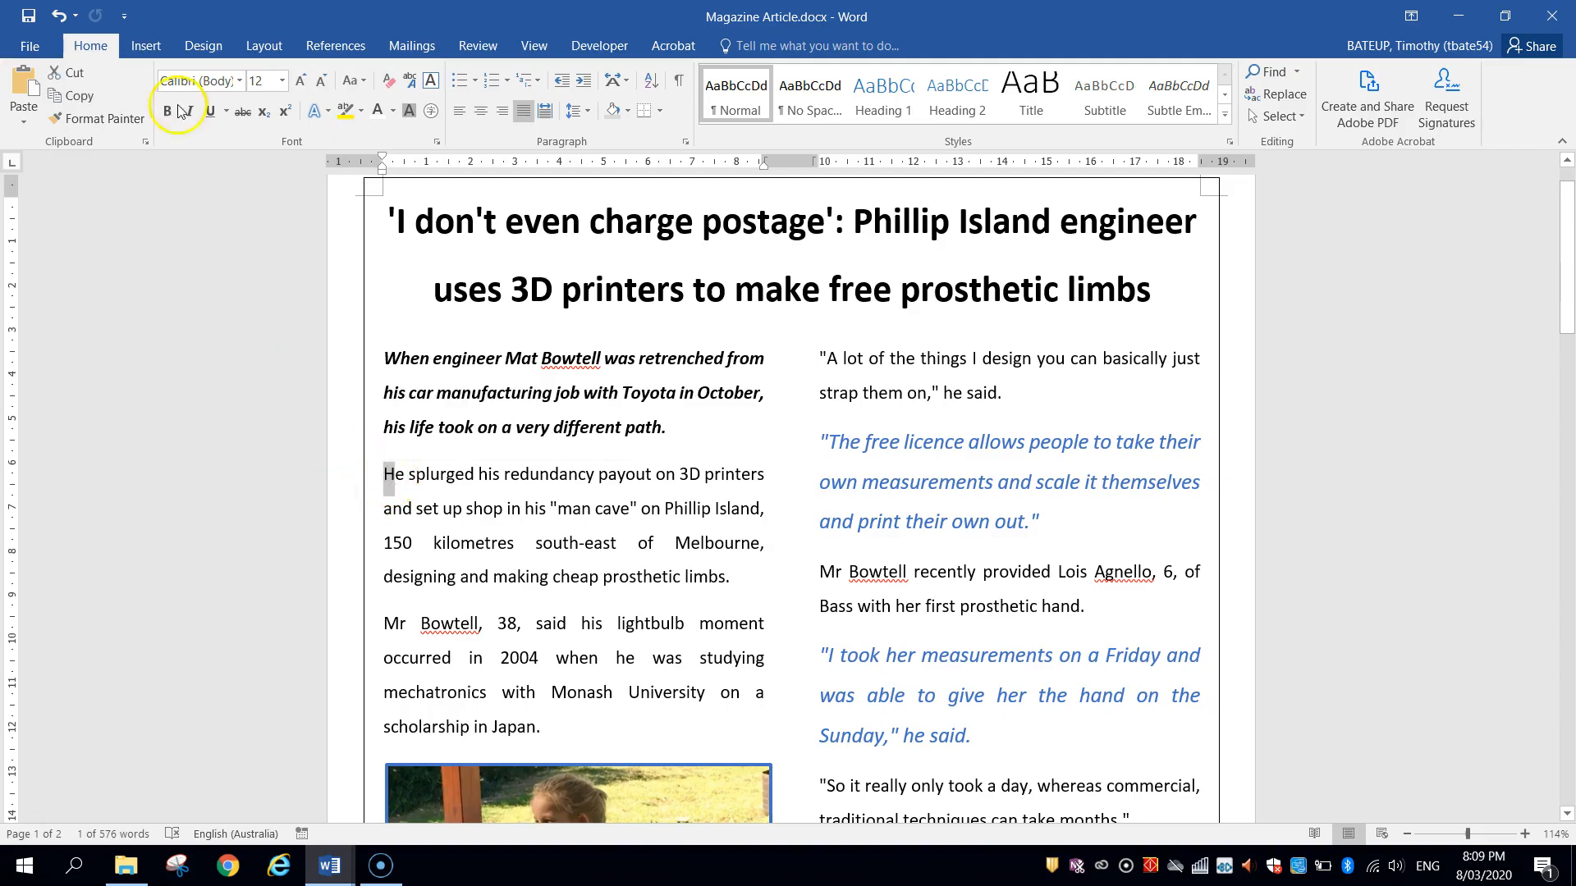
click(148, 46)
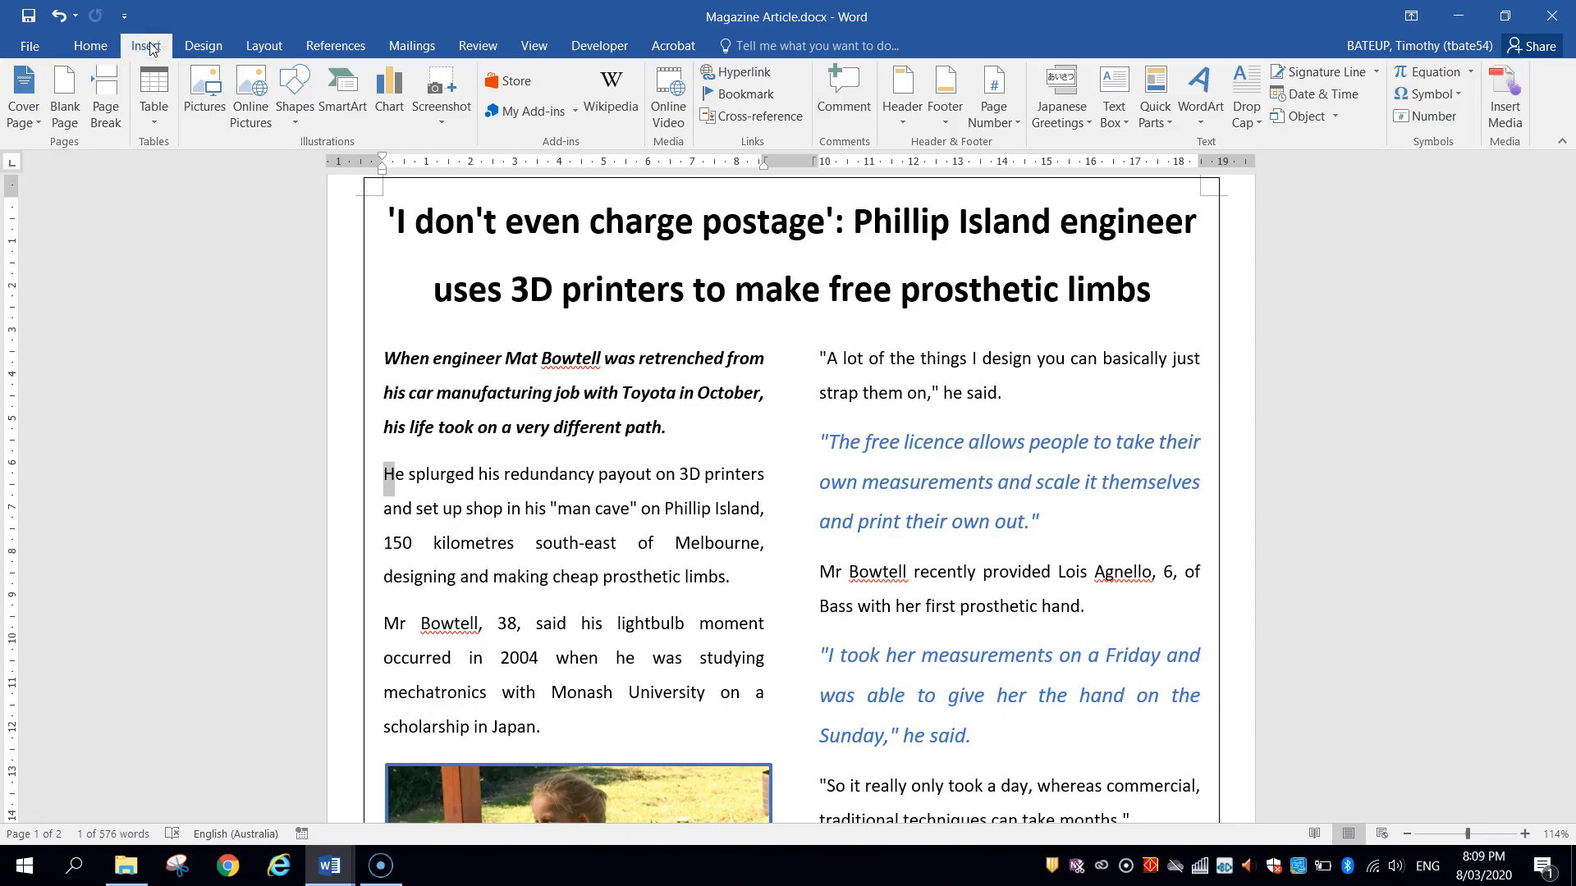
click(1259, 112)
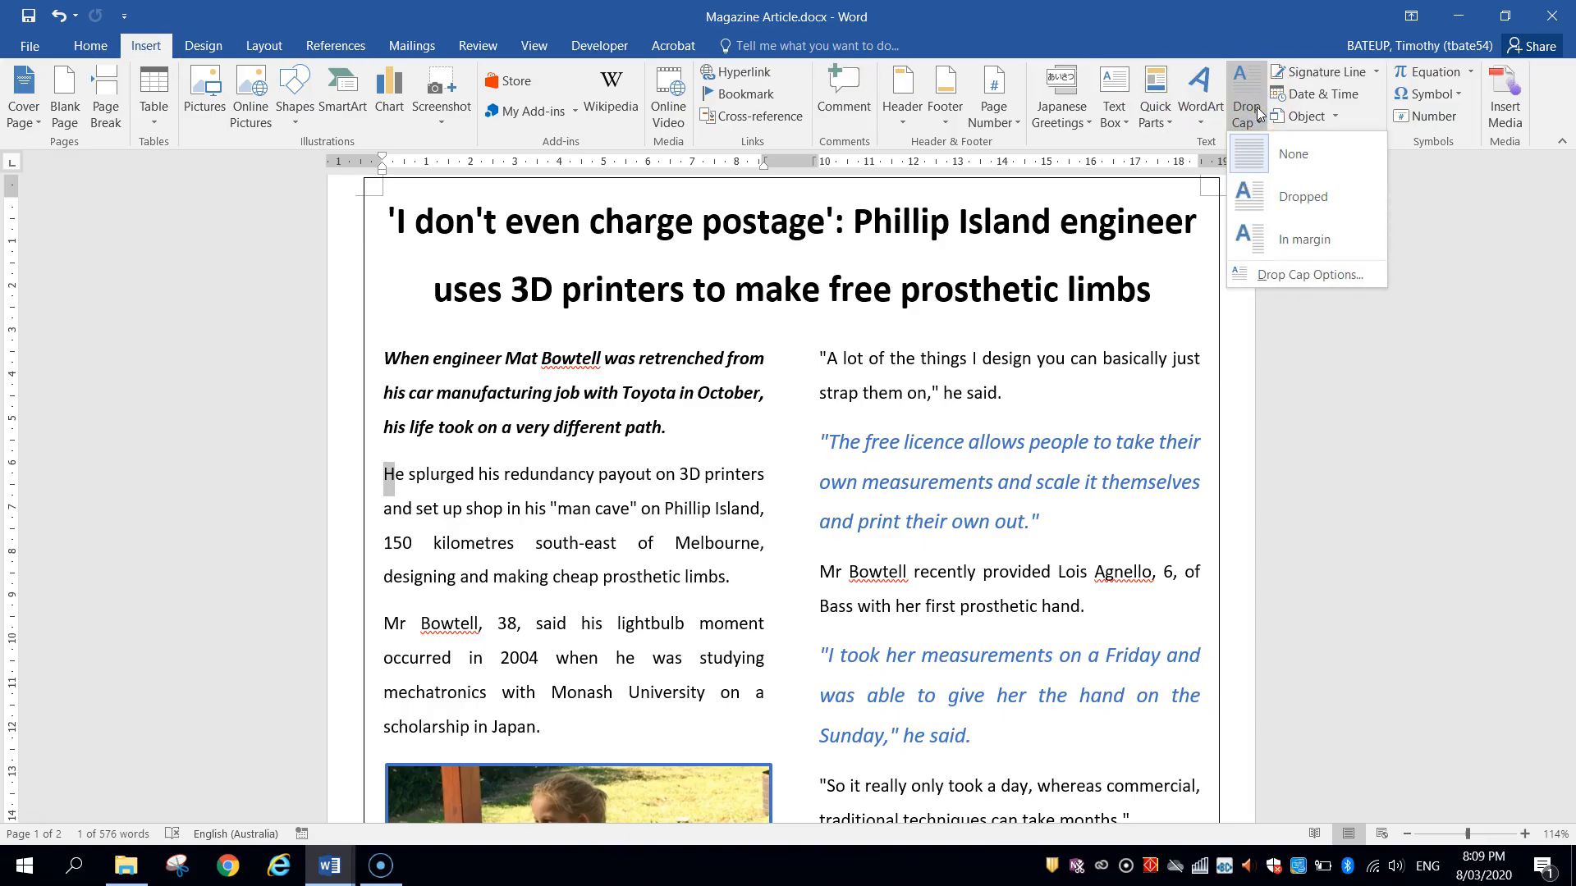
click(1286, 198)
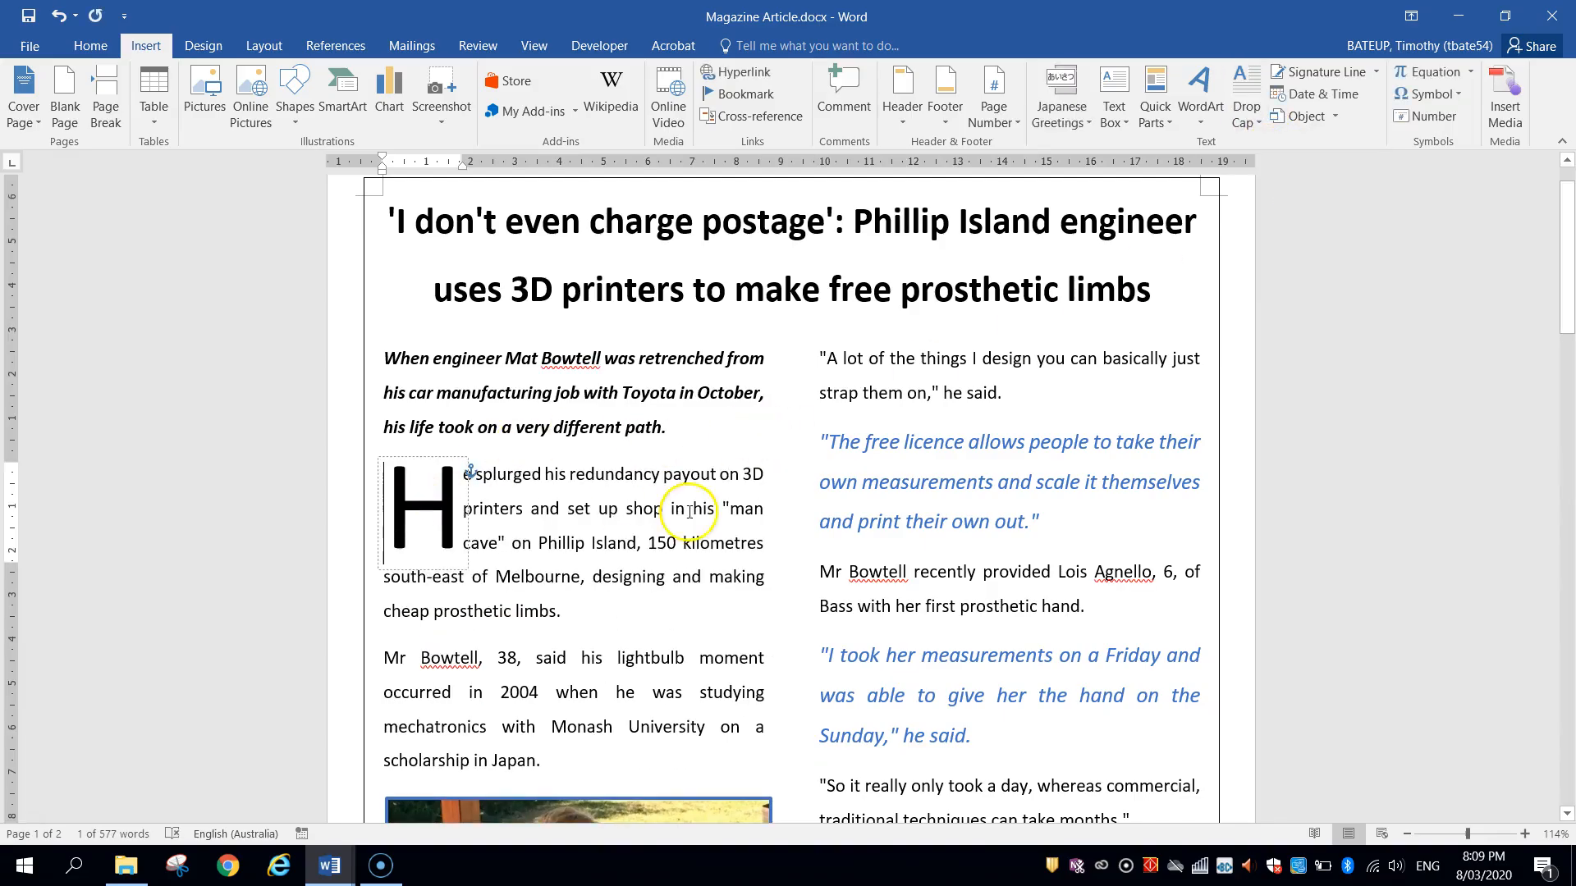
click(617, 576)
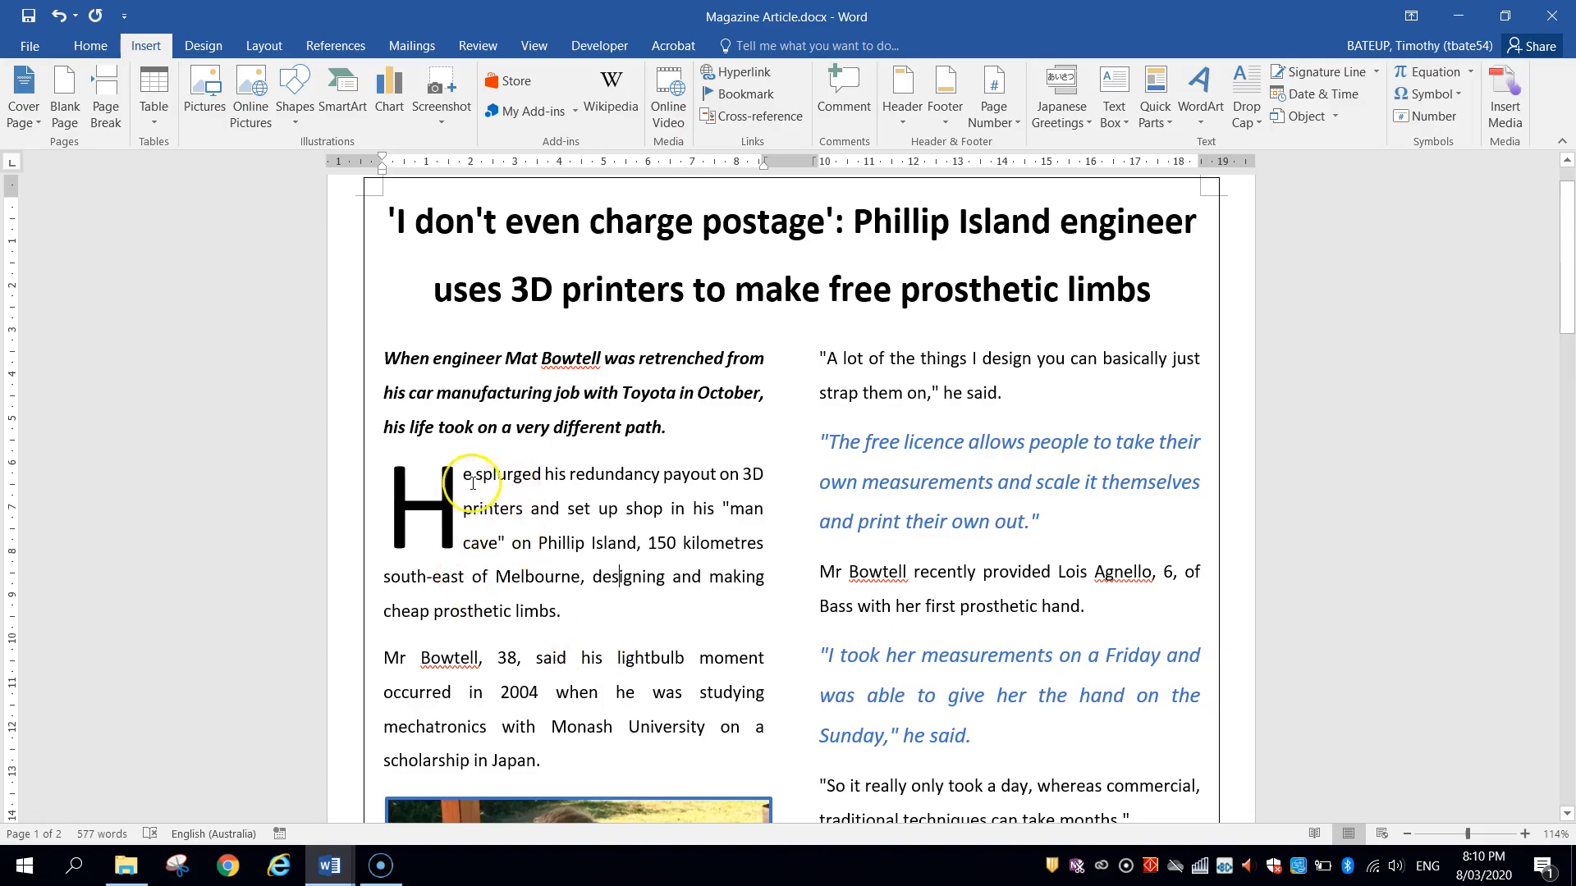
Colour the drop cap H with a darker blue theme colour and deselect it.
double_click(408, 515)
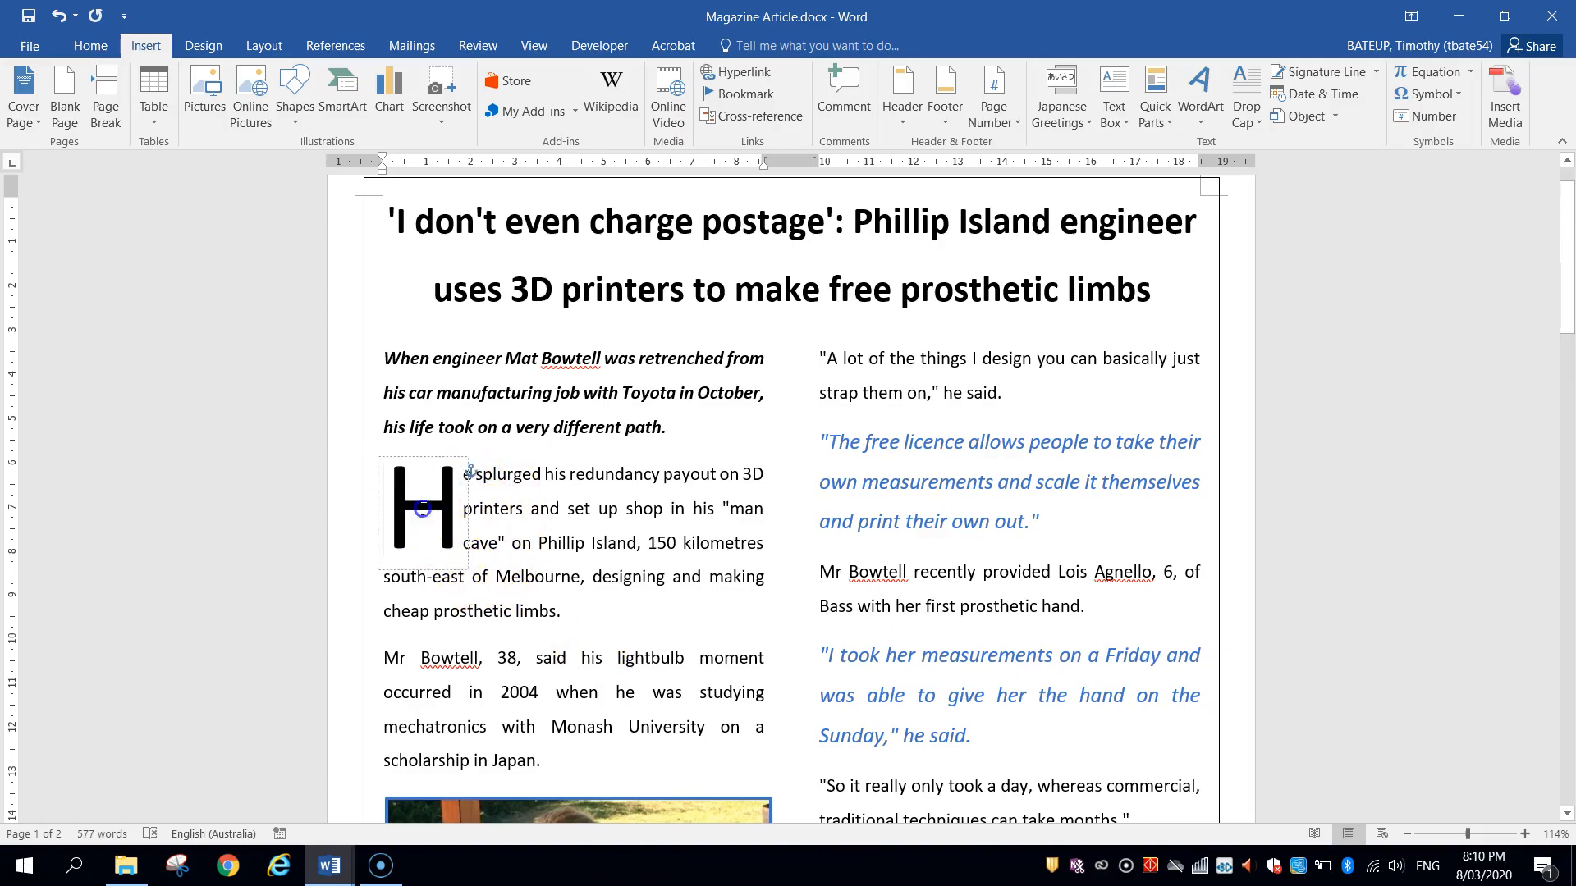
click(109, 52)
click(393, 111)
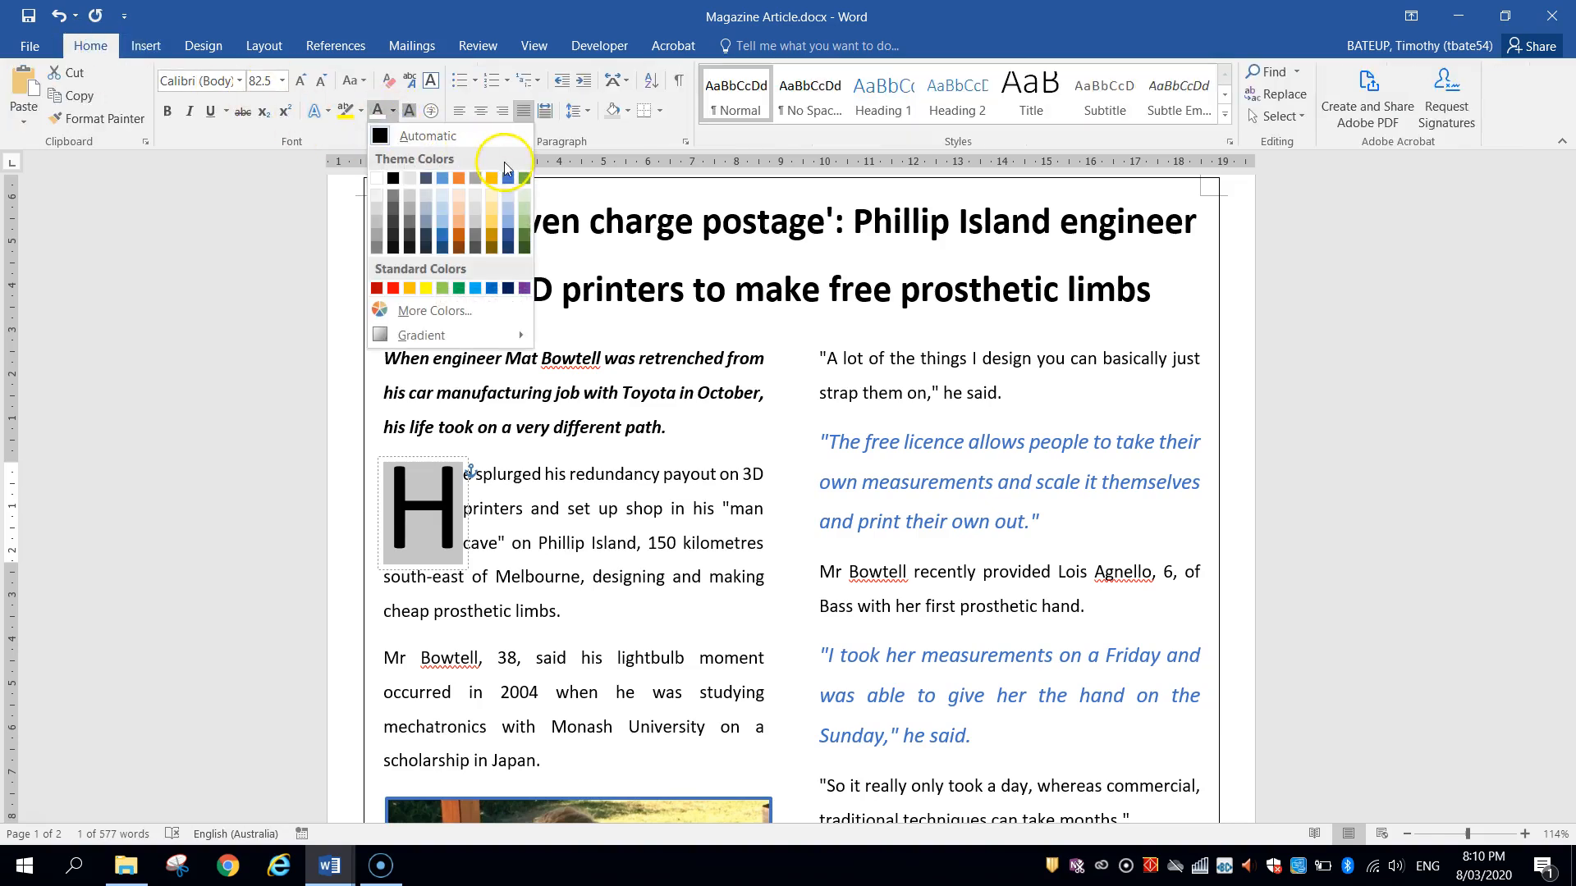
click(509, 238)
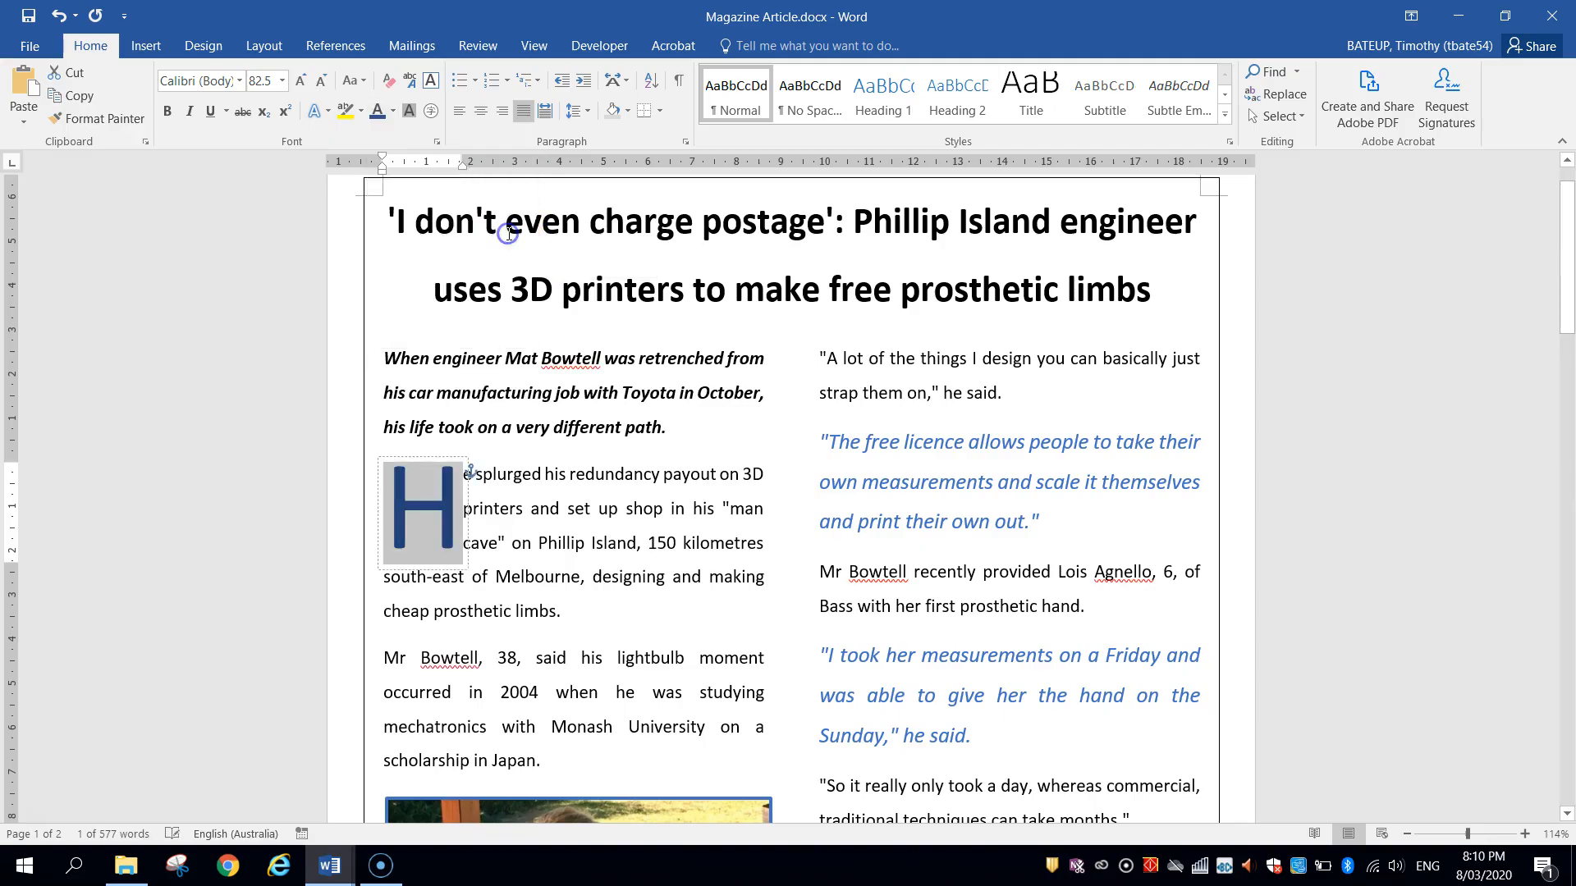
click(691, 543)
Save the finished article to the Desktop as a Word Document named Magazine Article.docx, replacing the existing file.
scroll(842, 548, down, 5)
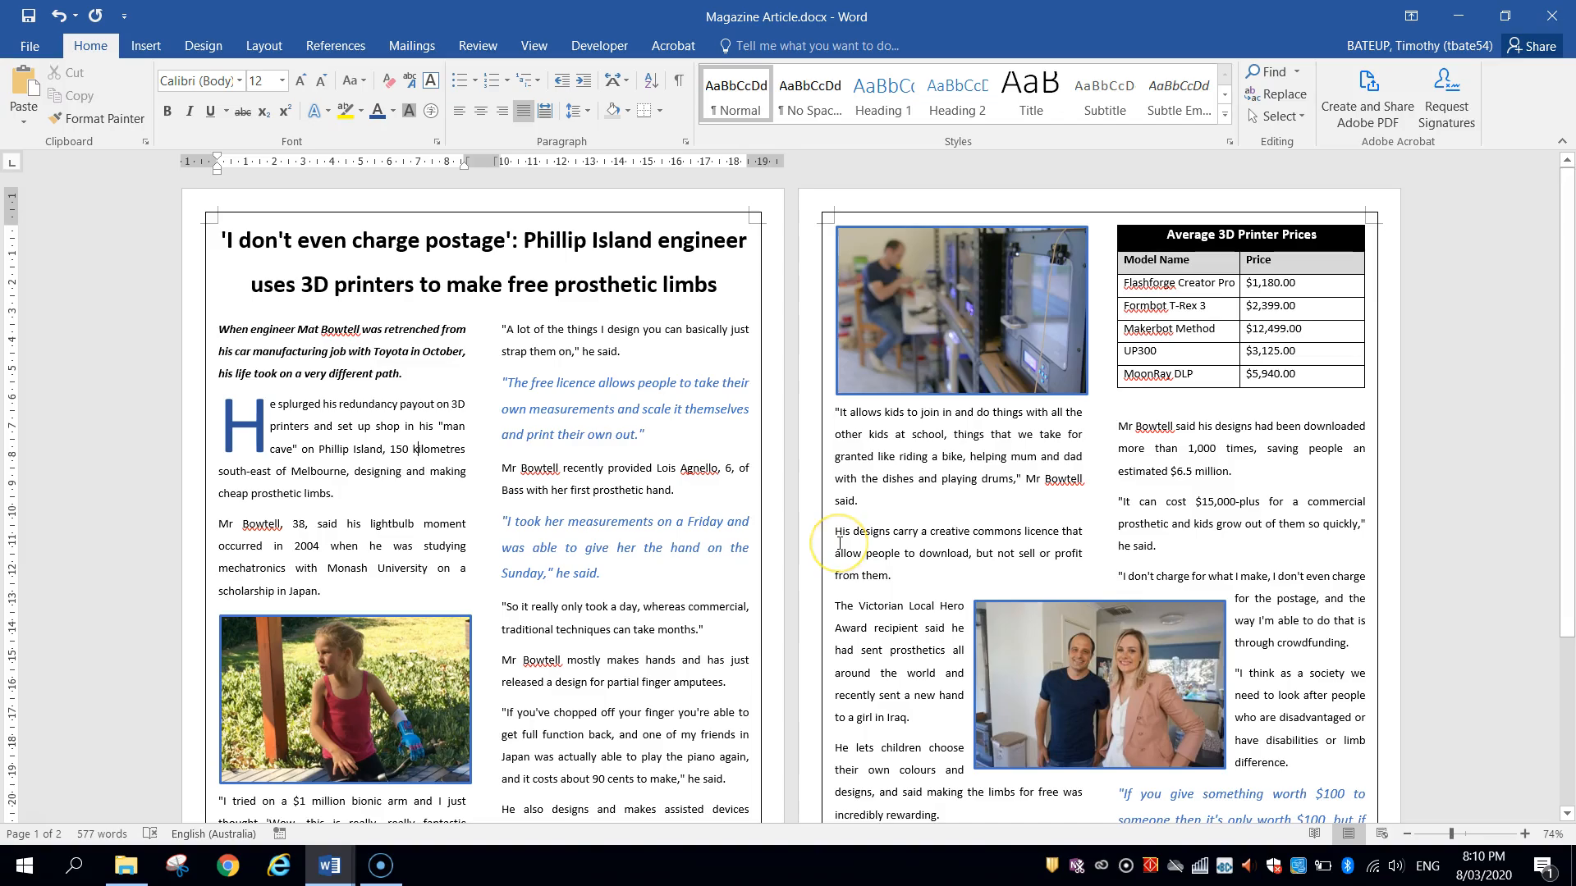
scroll(839, 543, down, 1)
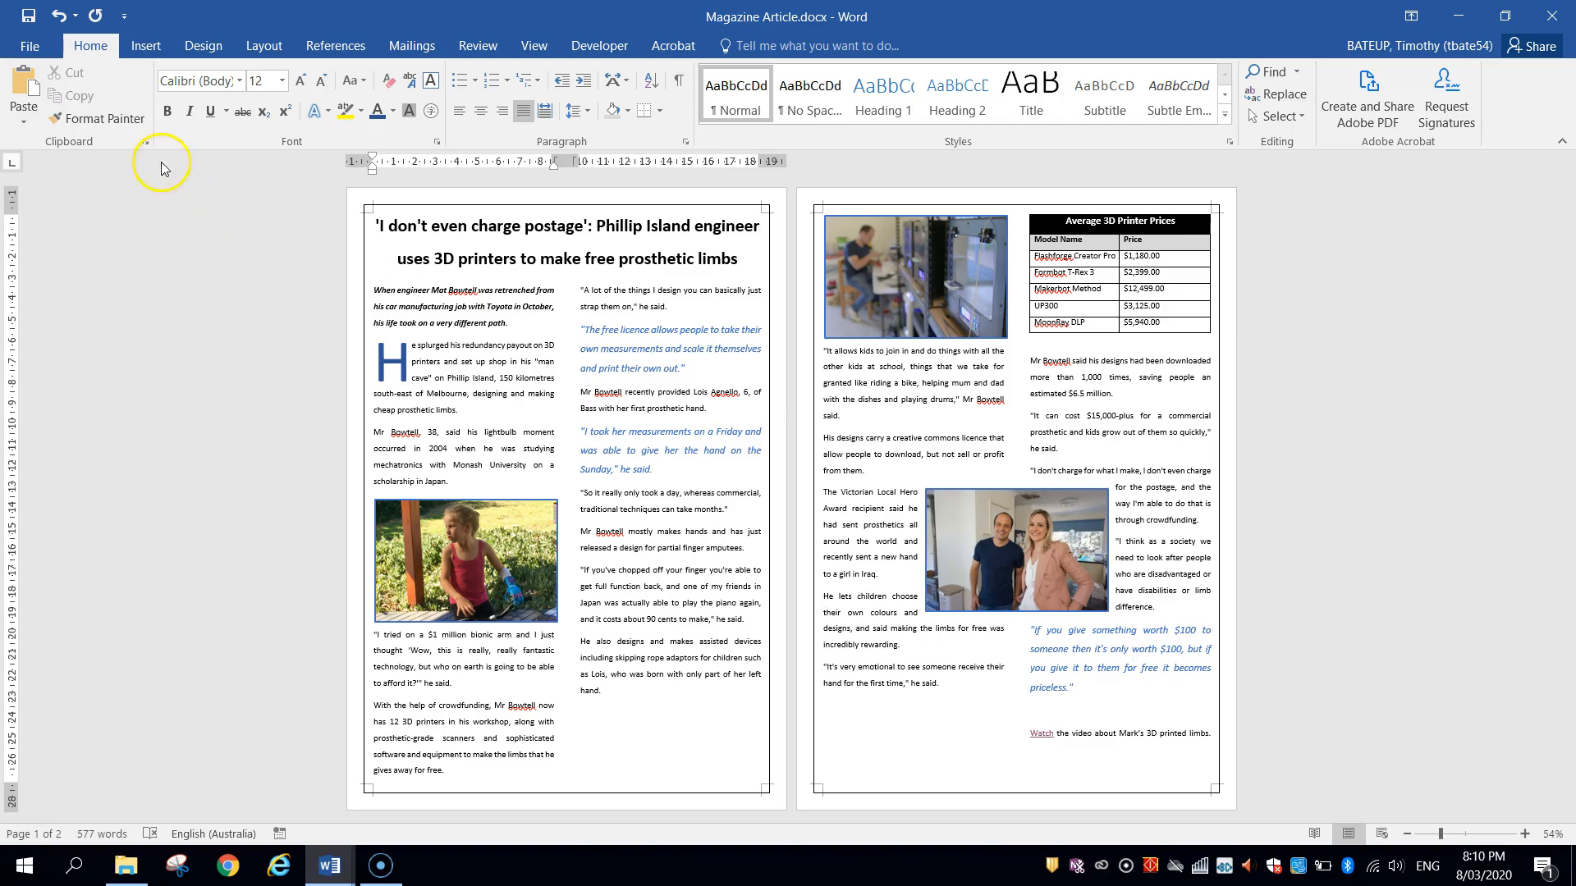
click(30, 45)
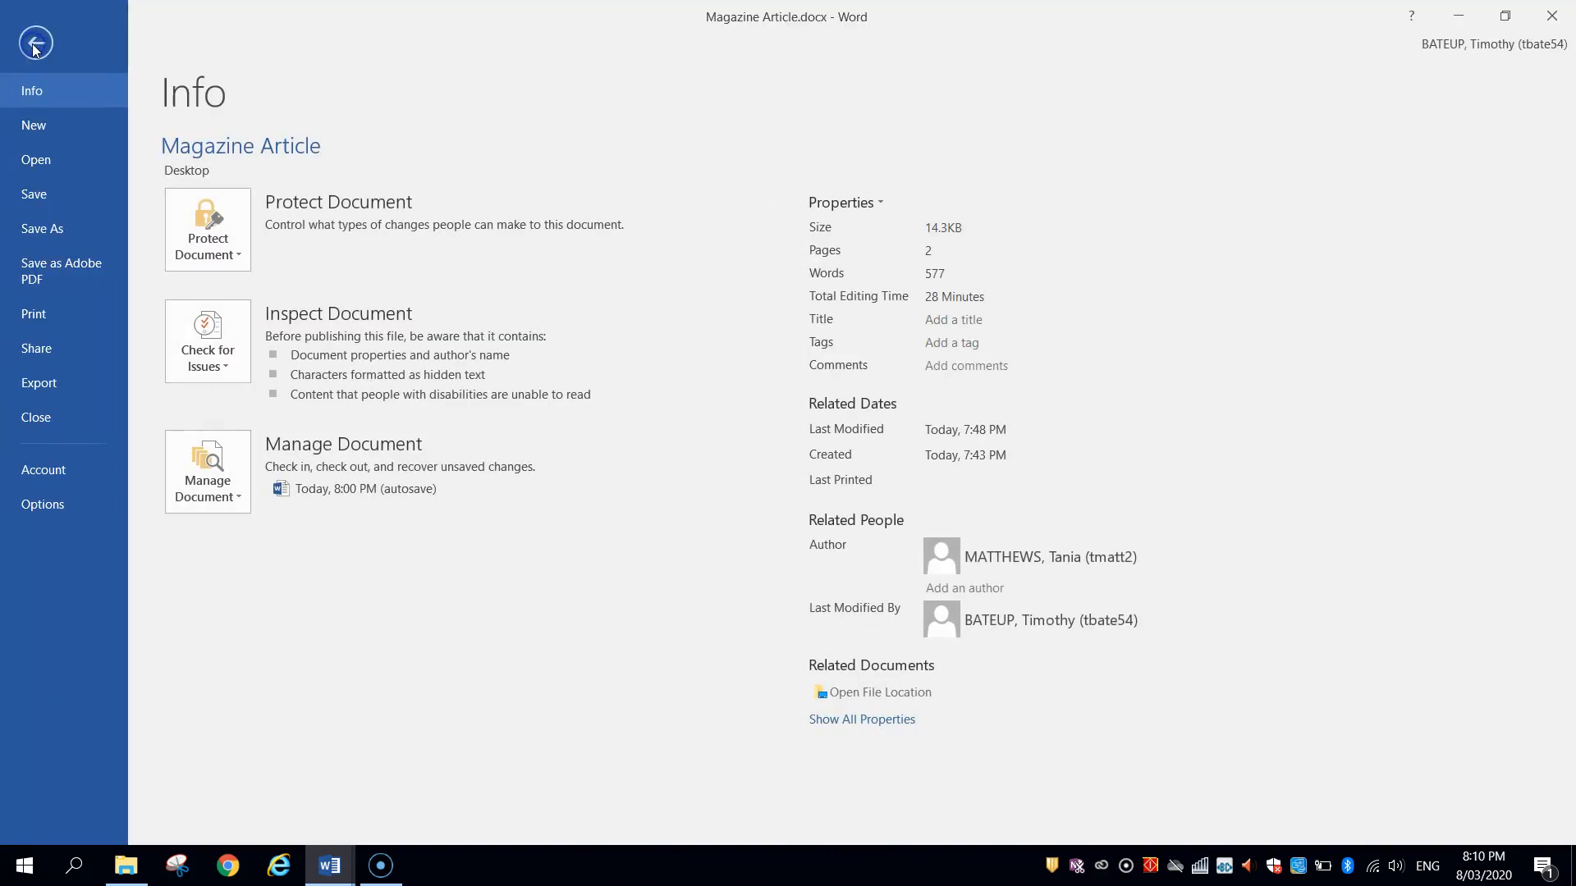
click(56, 229)
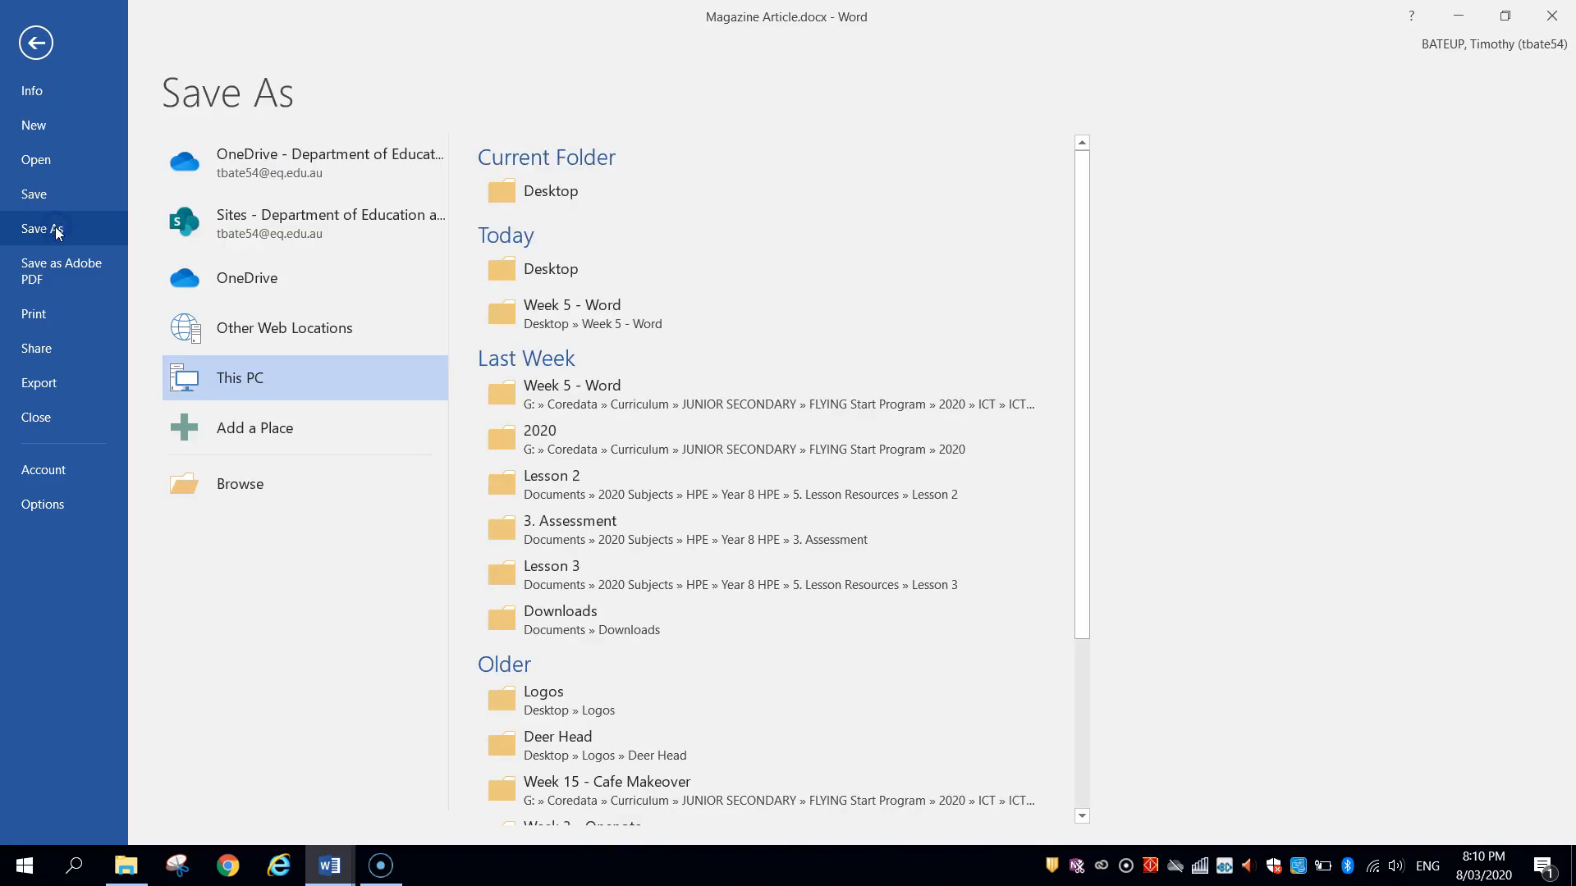
click(611, 309)
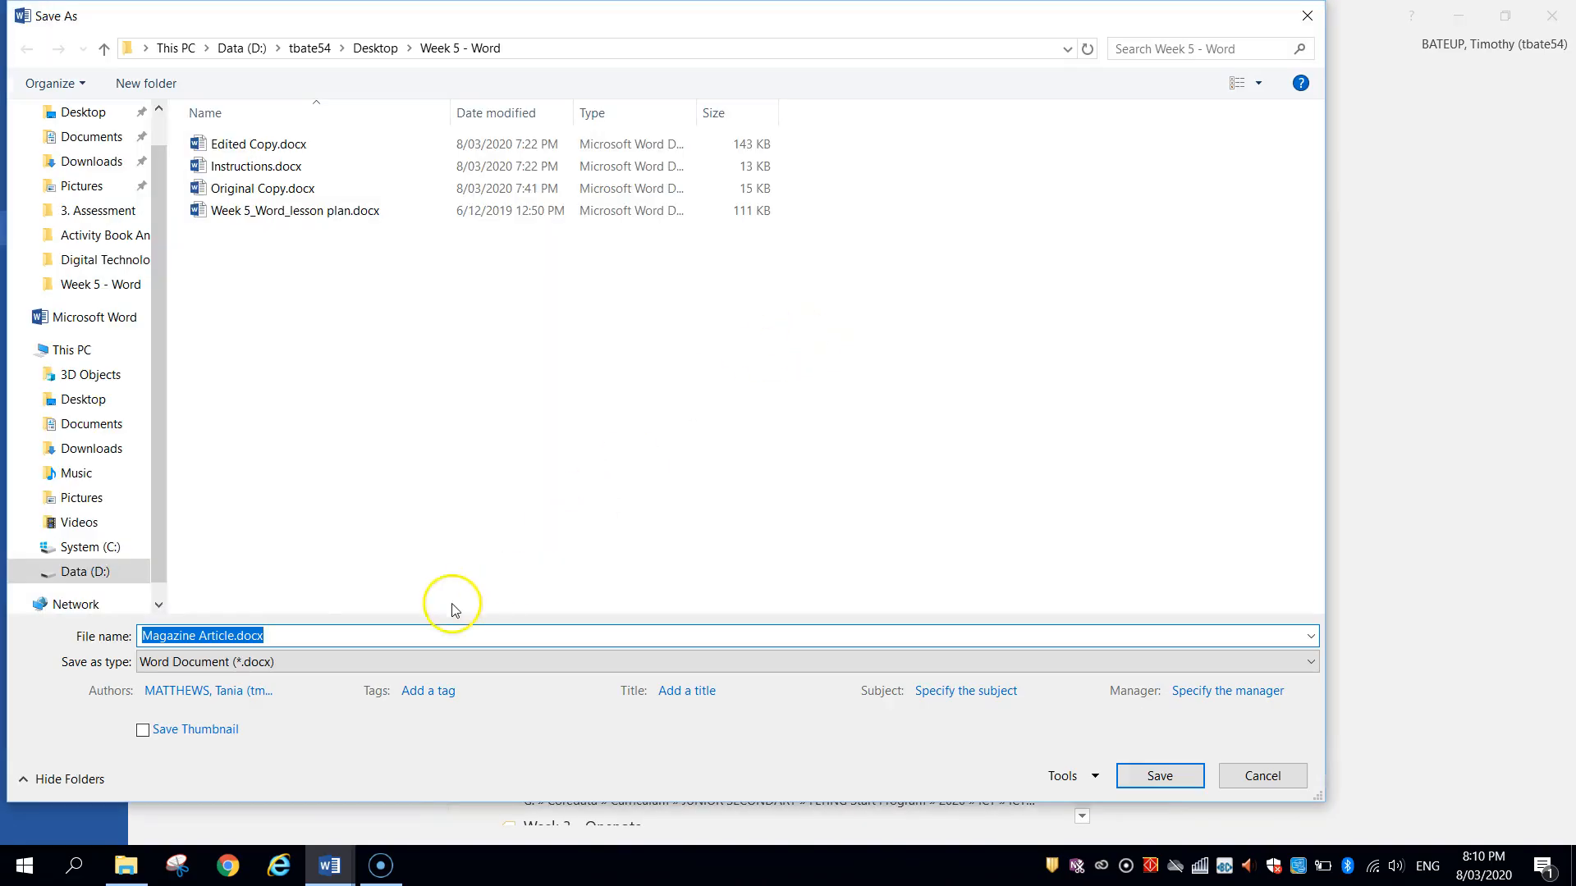
click(238, 637)
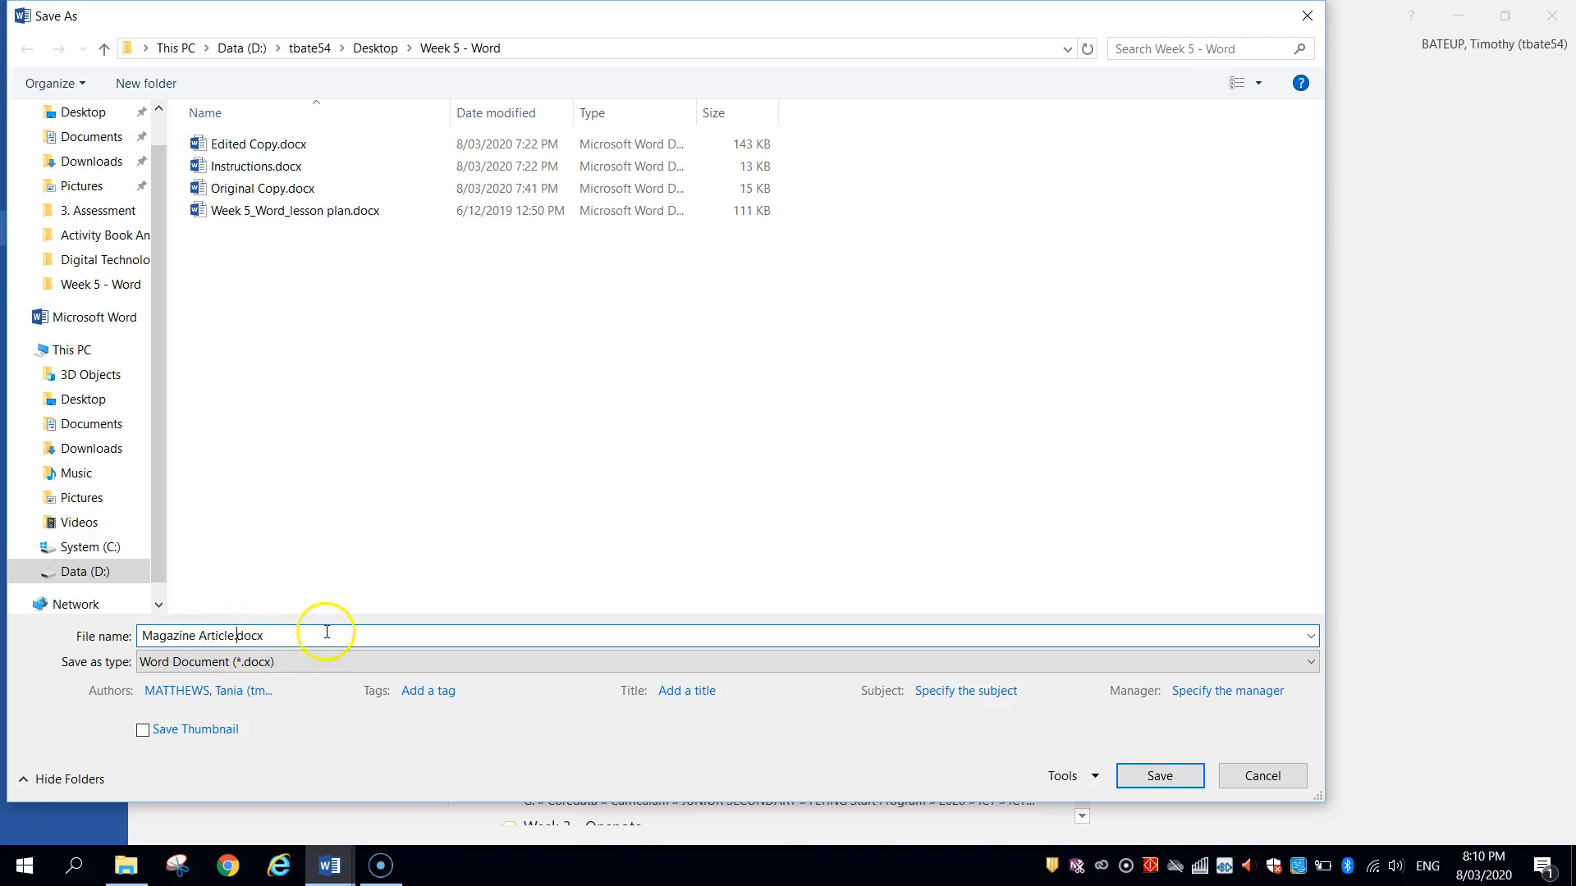
click(83, 399)
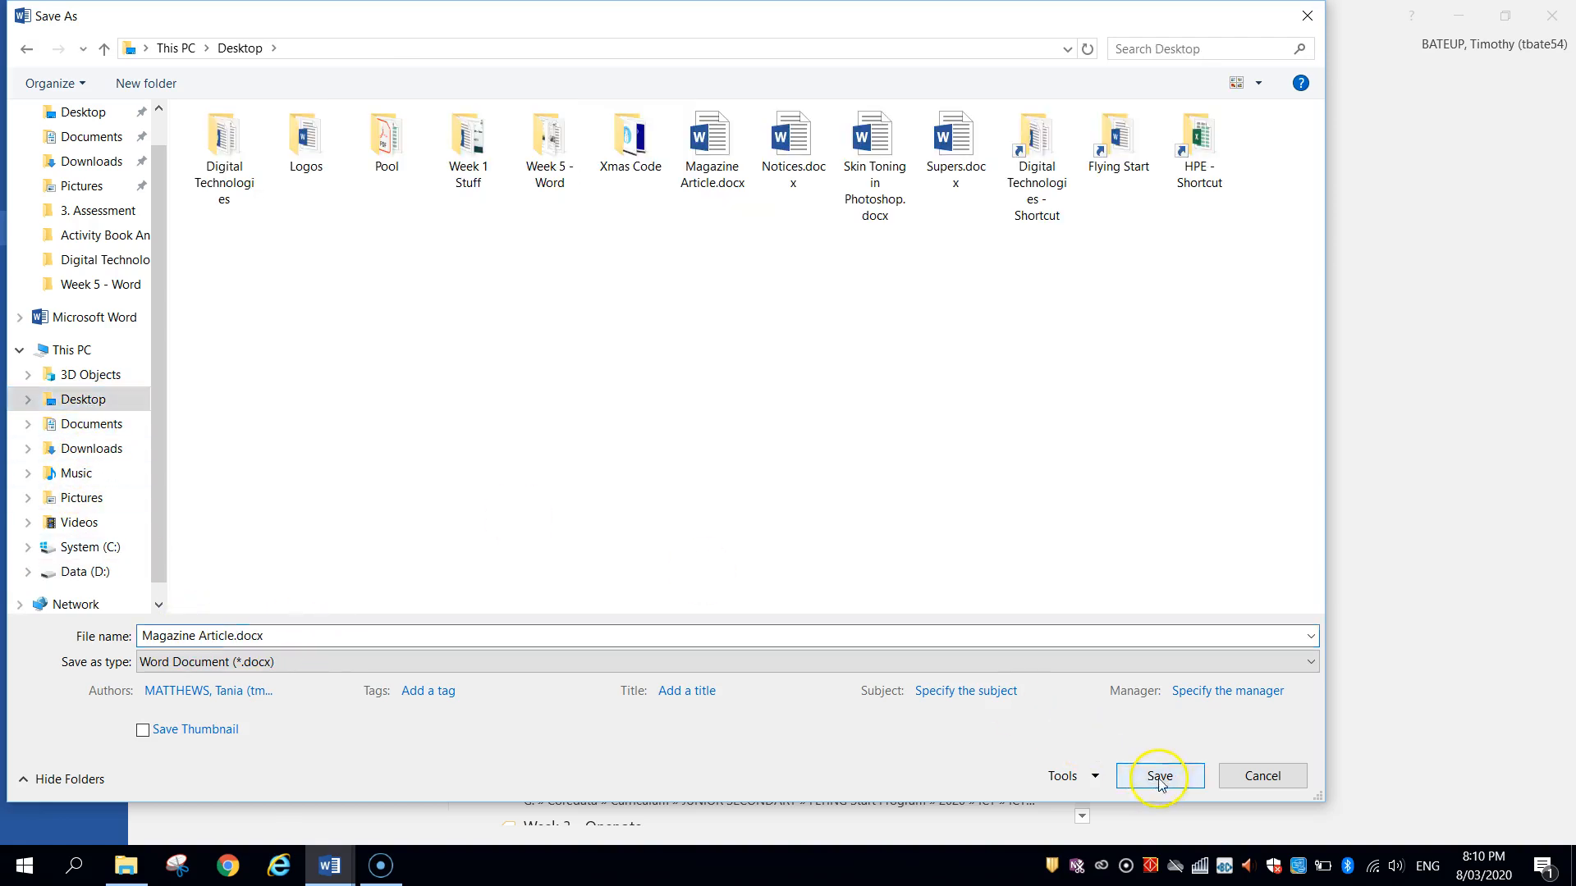
click(1159, 776)
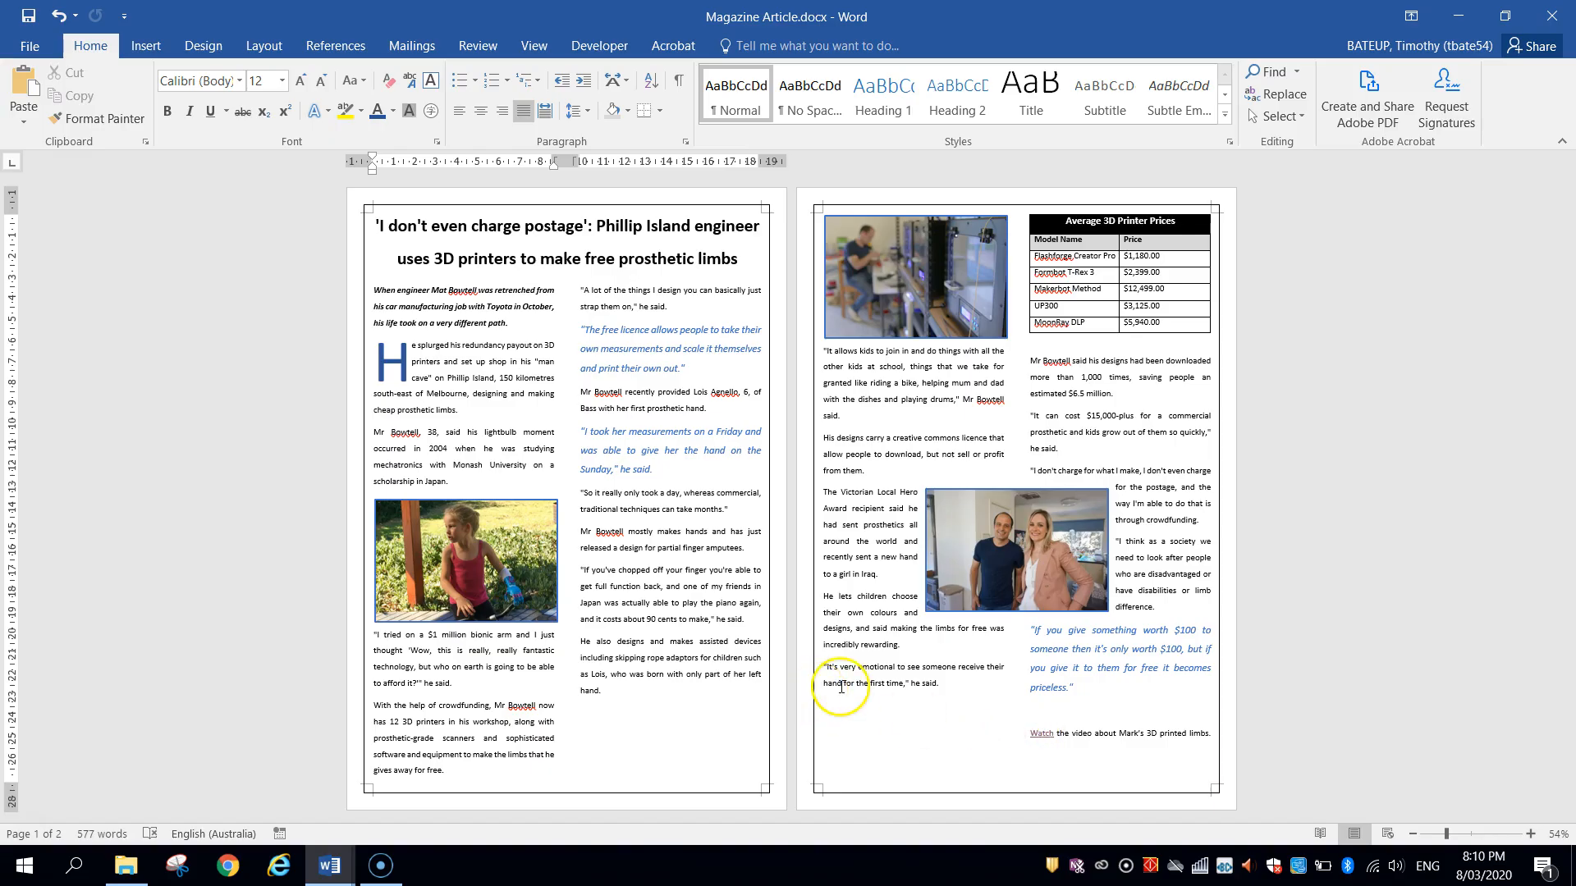
Save the article as an Adobe PDF named Magazine Article.pdf on the Desktop, with View Result left on.
click(24, 48)
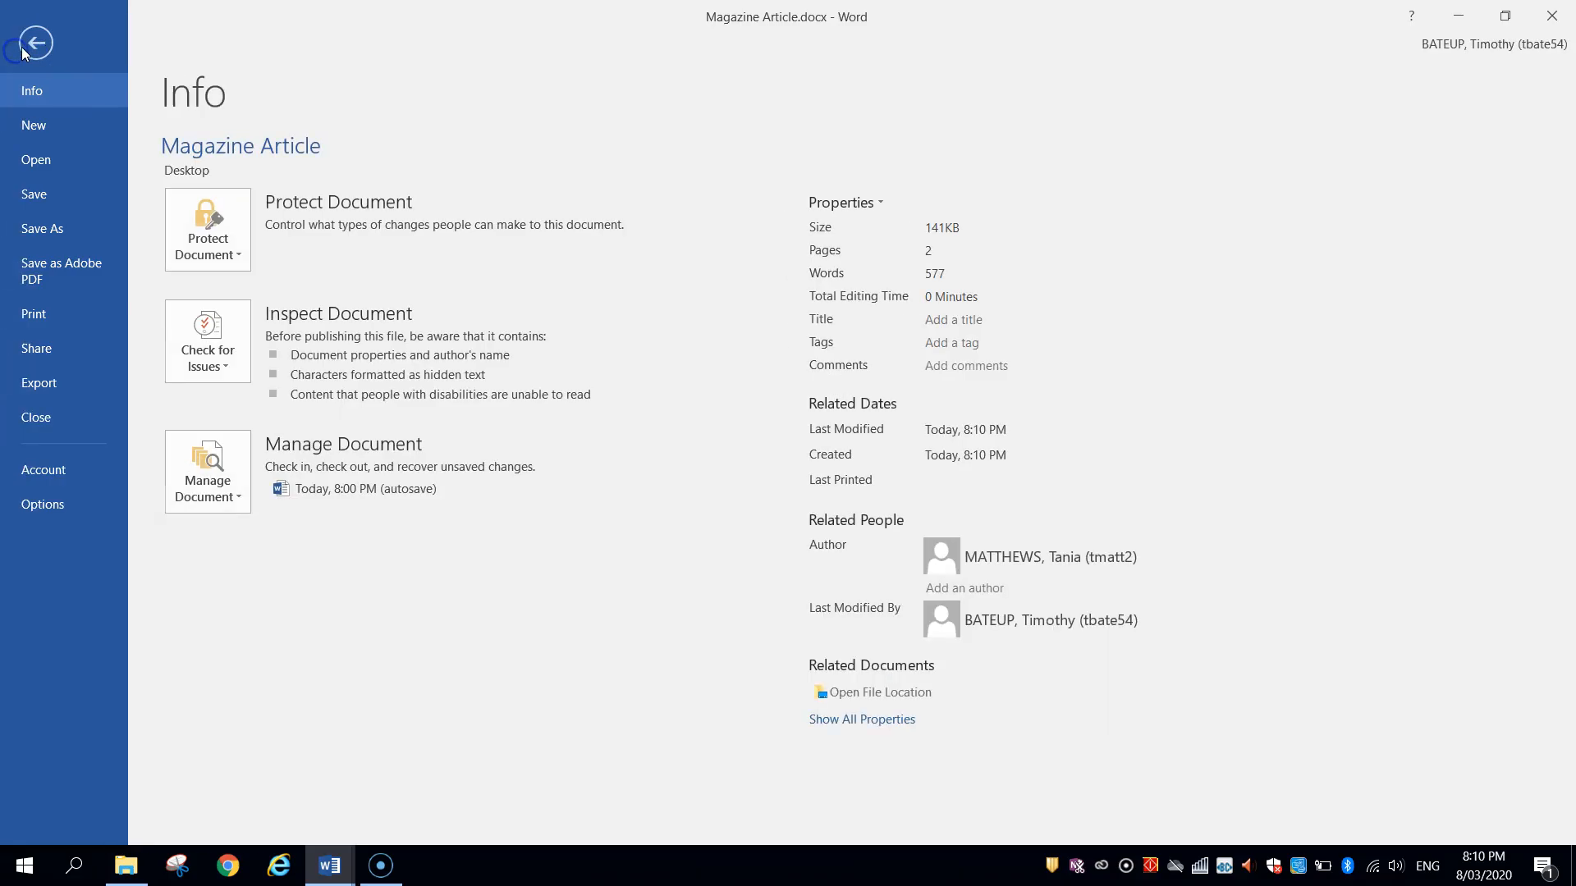
click(44, 283)
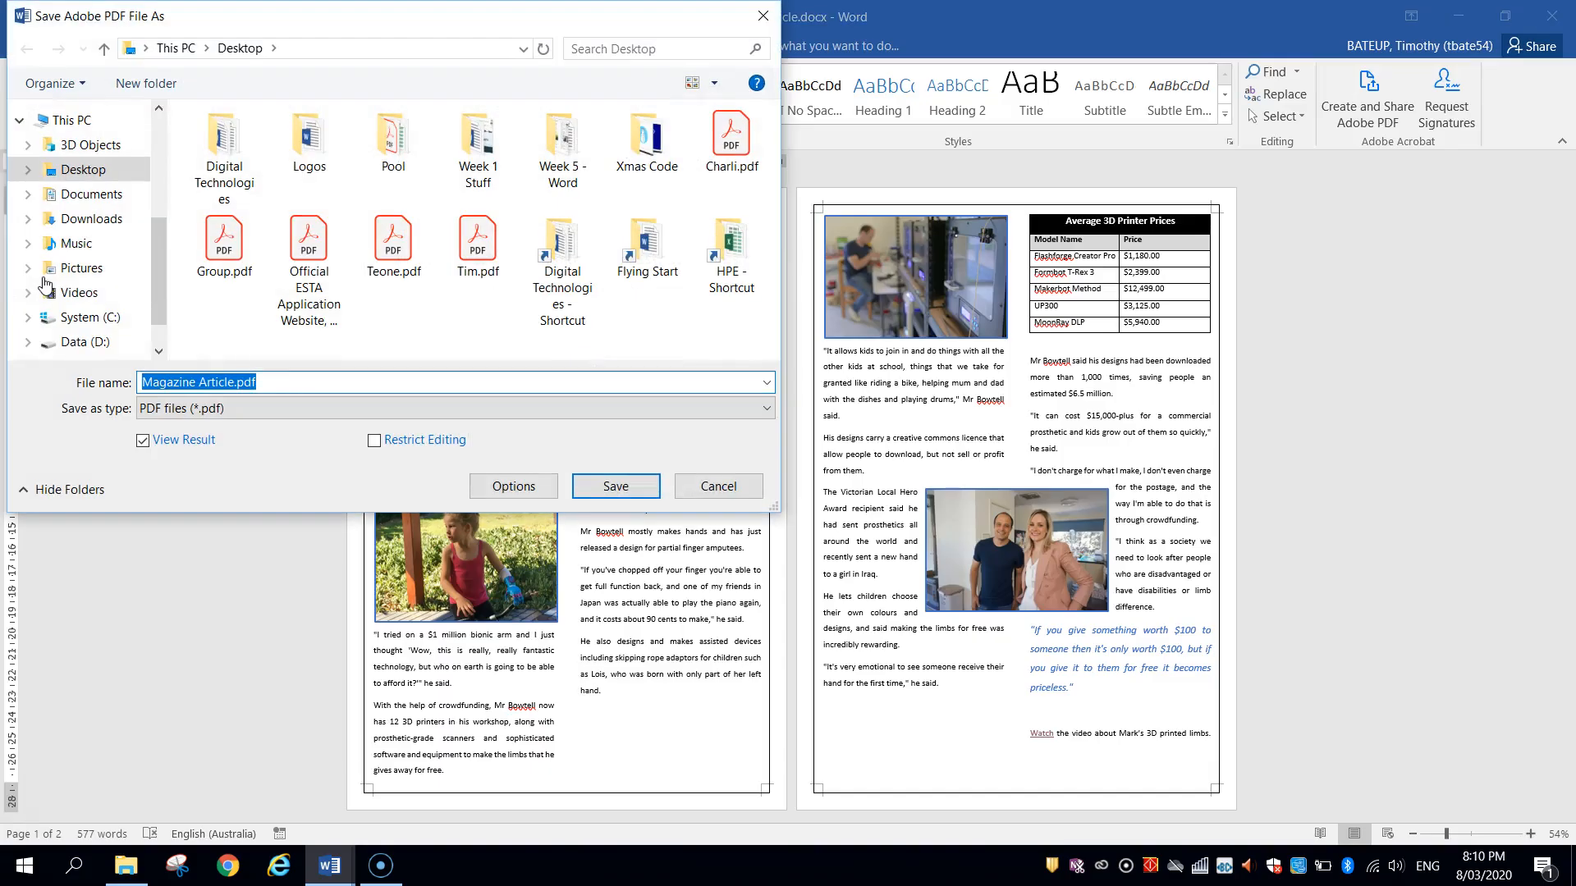
click(246, 379)
click(615, 485)
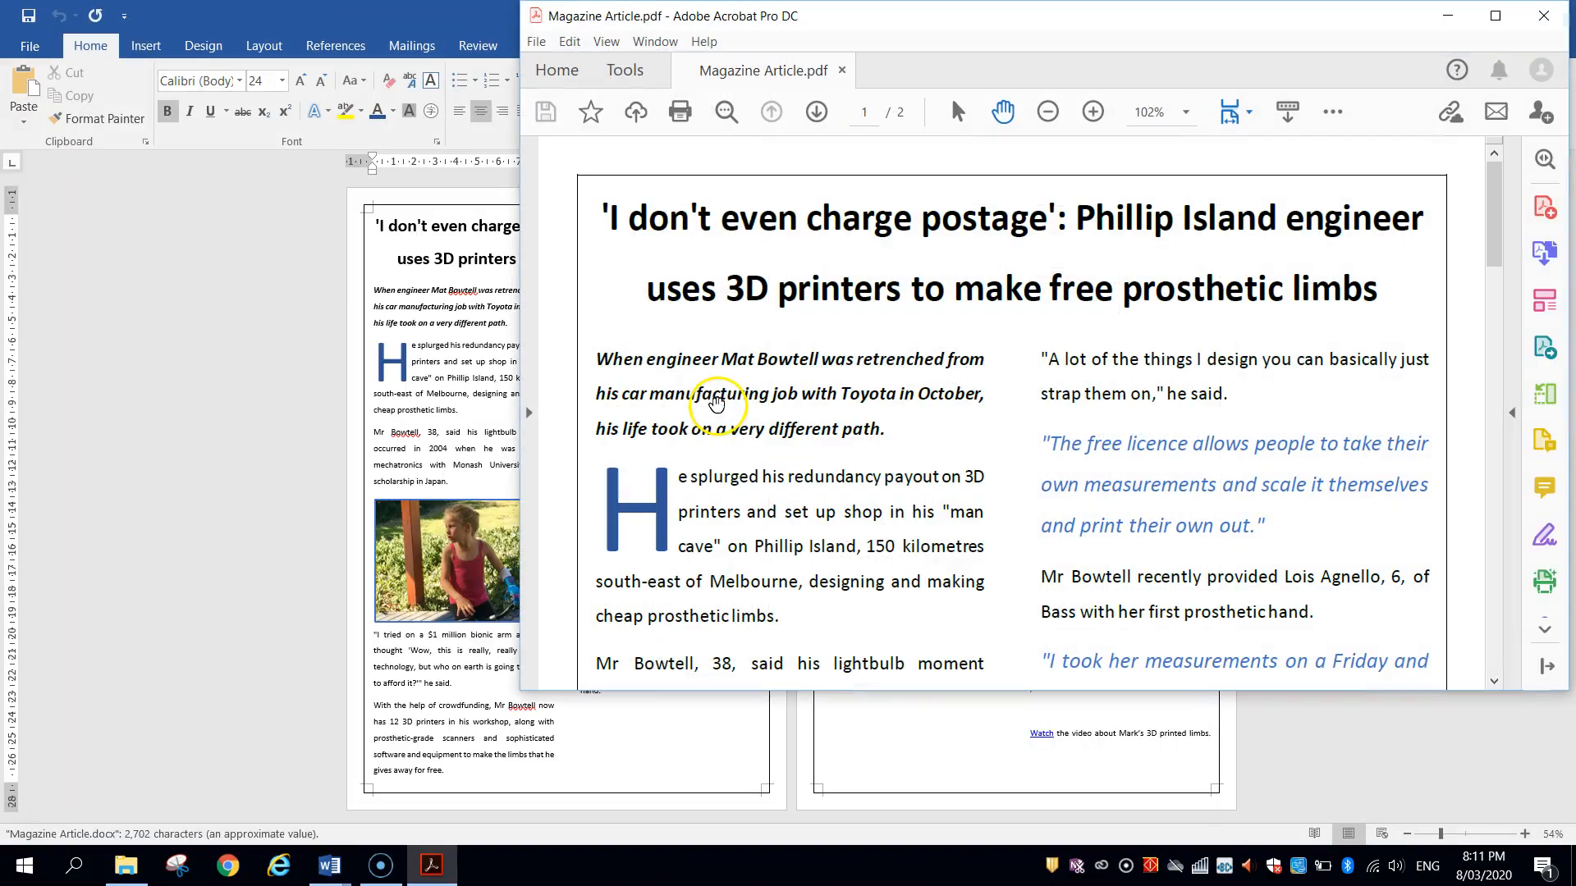
Maximize the Magazine Article.pdf window in Adobe Acrobat and review the layout of both pages, ending back on page one.
click(1494, 18)
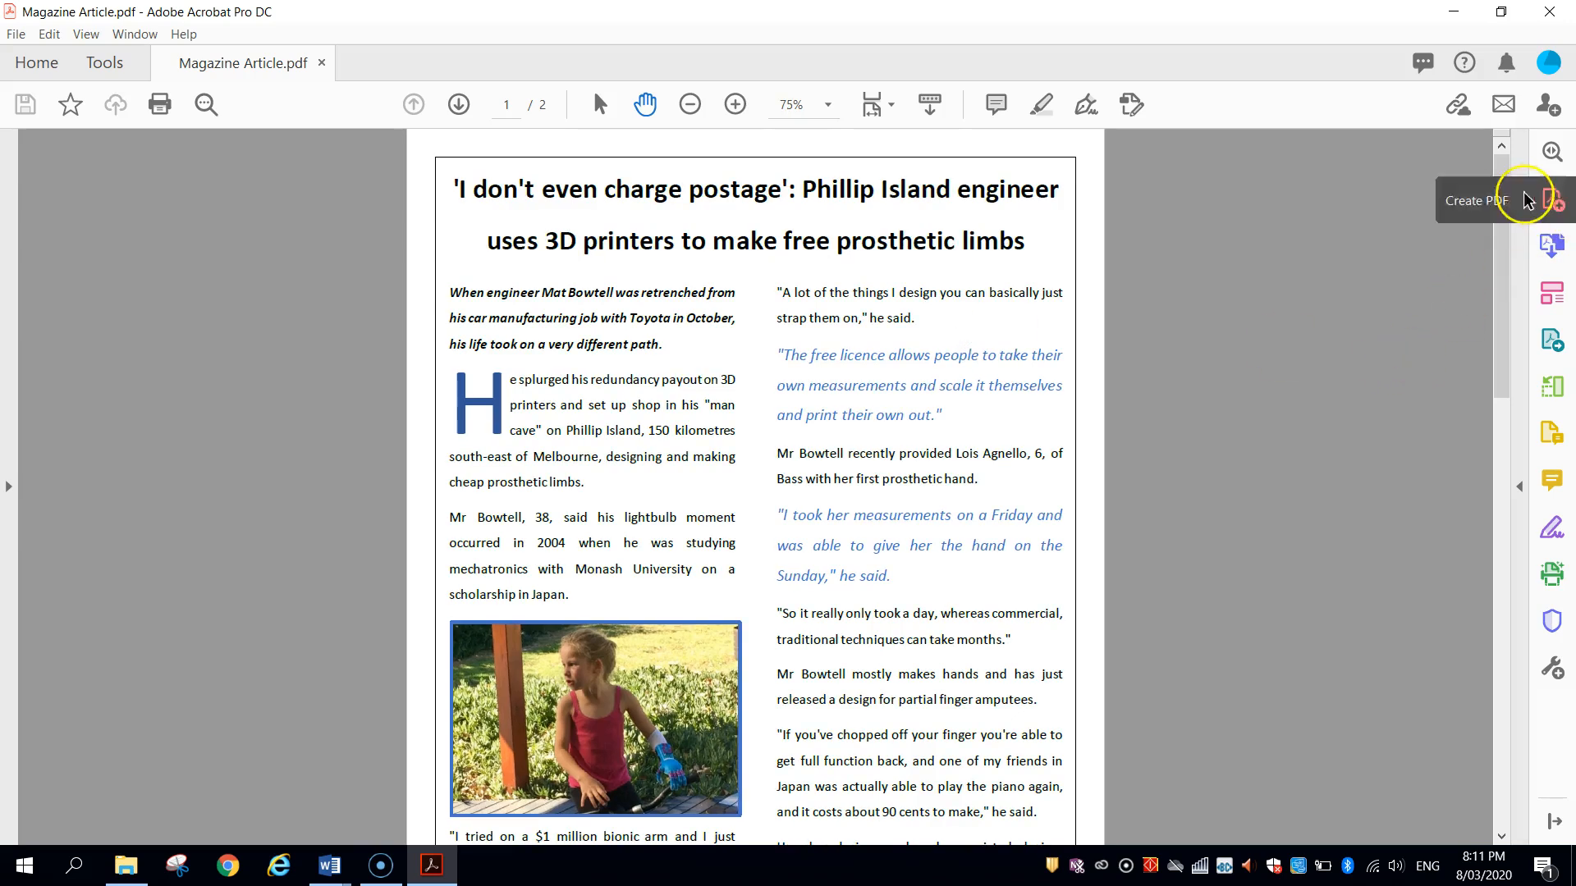
mouse_move(1505, 176)
mouse_down()
mouse_move(1527, 646)
mouse_move(1507, 443)
mouse_move(1522, 168)
mouse_move(1513, 503)
mouse_move(1510, 206)
mouse_up()
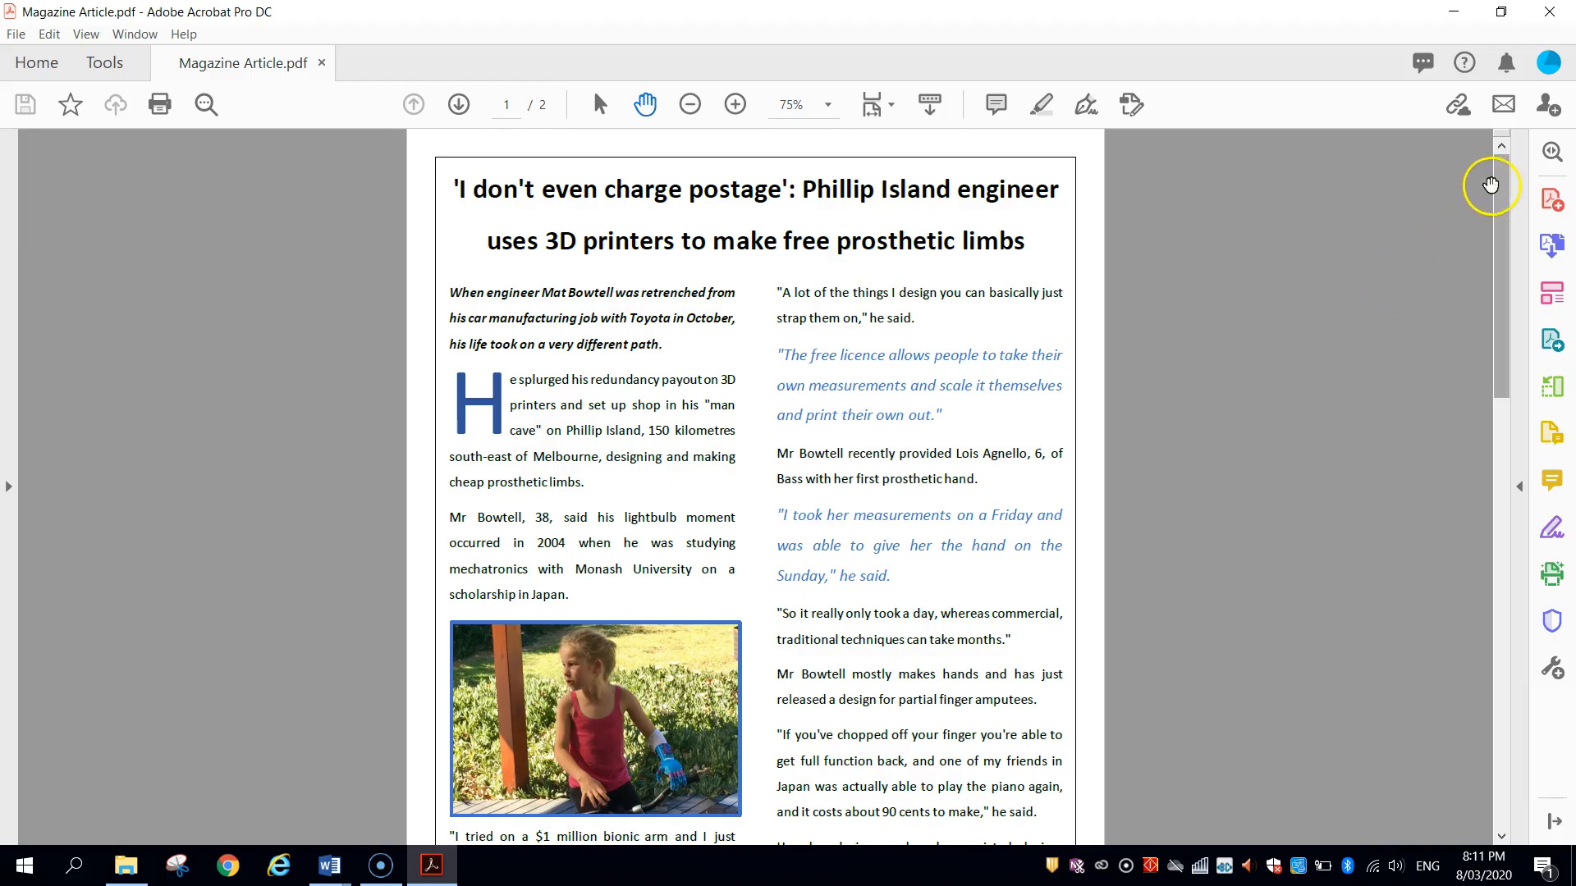
scroll(1417, 320, down, 3)
drag(1489, 237, 1502, 645)
drag(1482, 355, 1472, 155)
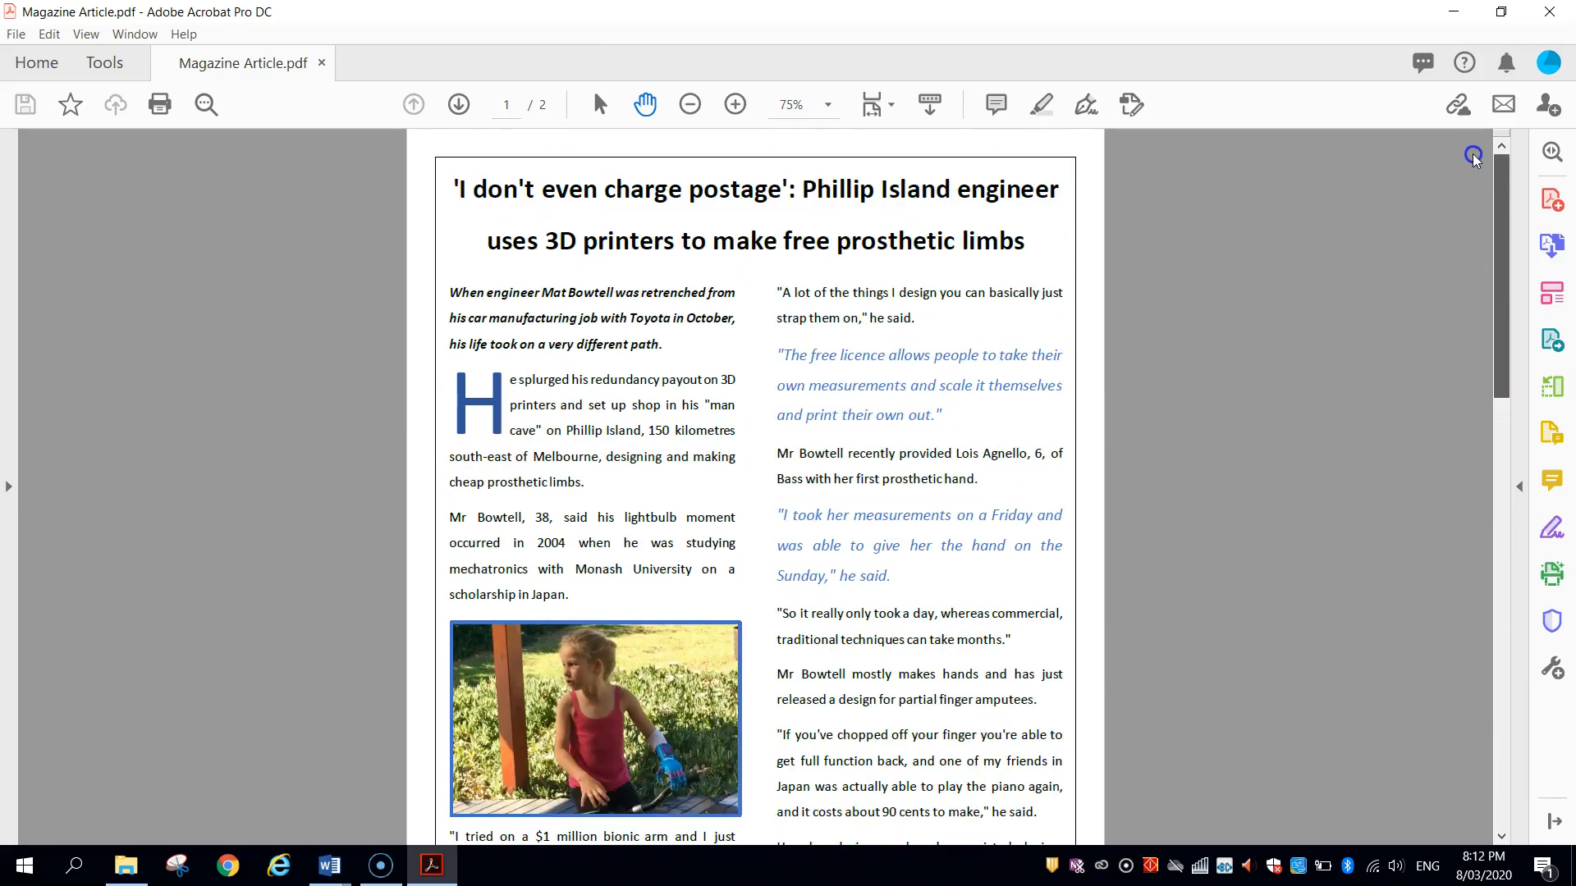